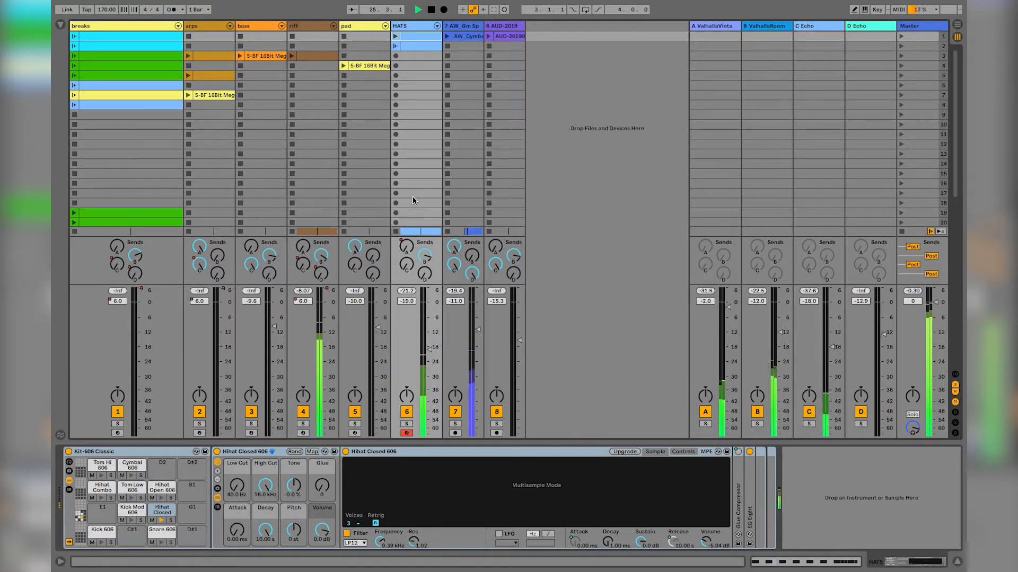
Step: Solo the ValhallaRoom return for a moment to hear its reverb alone, and unsolo it again
{"action": "left_click", "coordinate": [757, 424]}
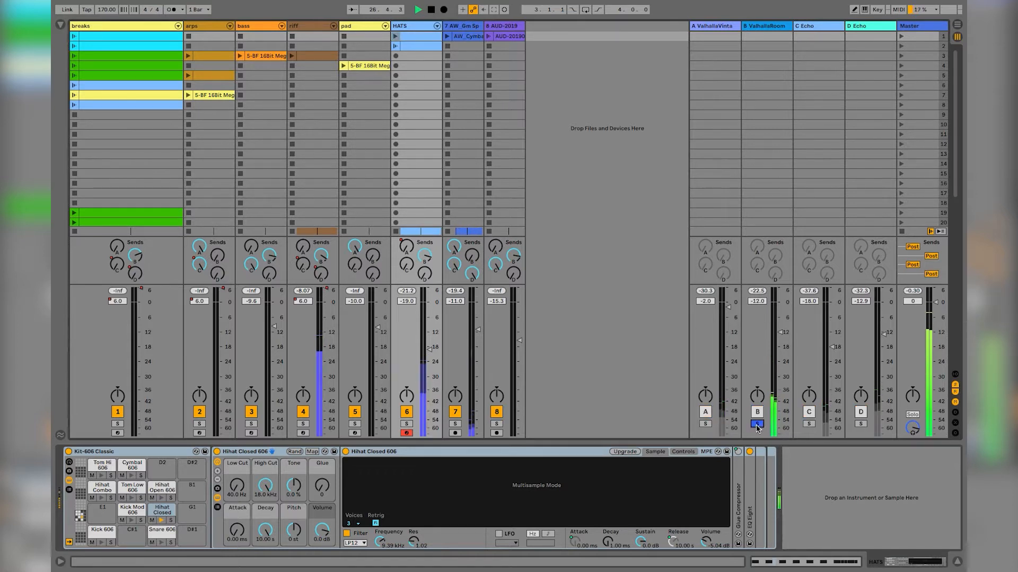
{"action": "left_click", "coordinate": [757, 424]}
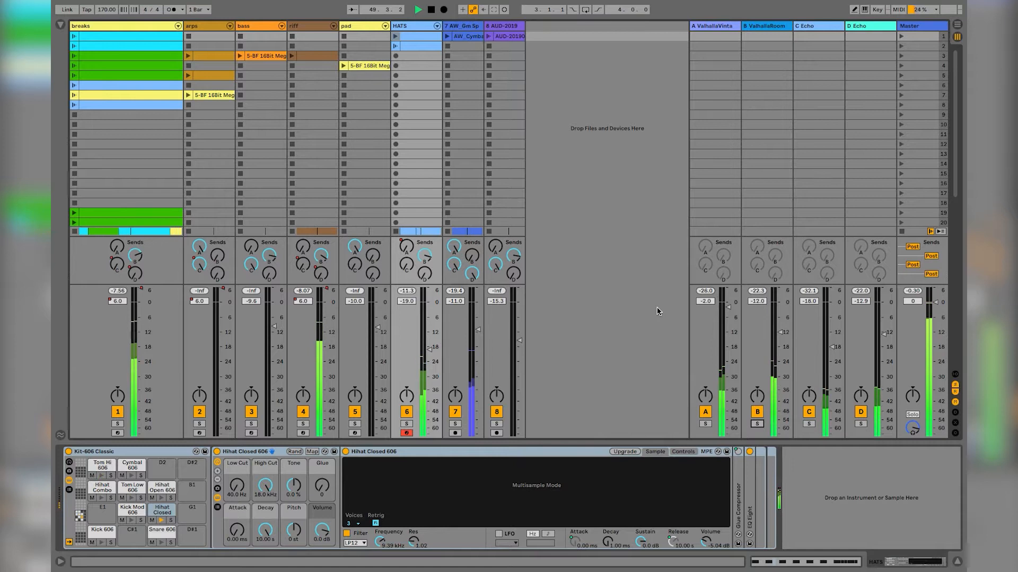
Step: Unfold the AUD-2019 track in the arrangement, solo it and listen to its clip starting at bar 105
{"action": "key", "text": "Tab"}
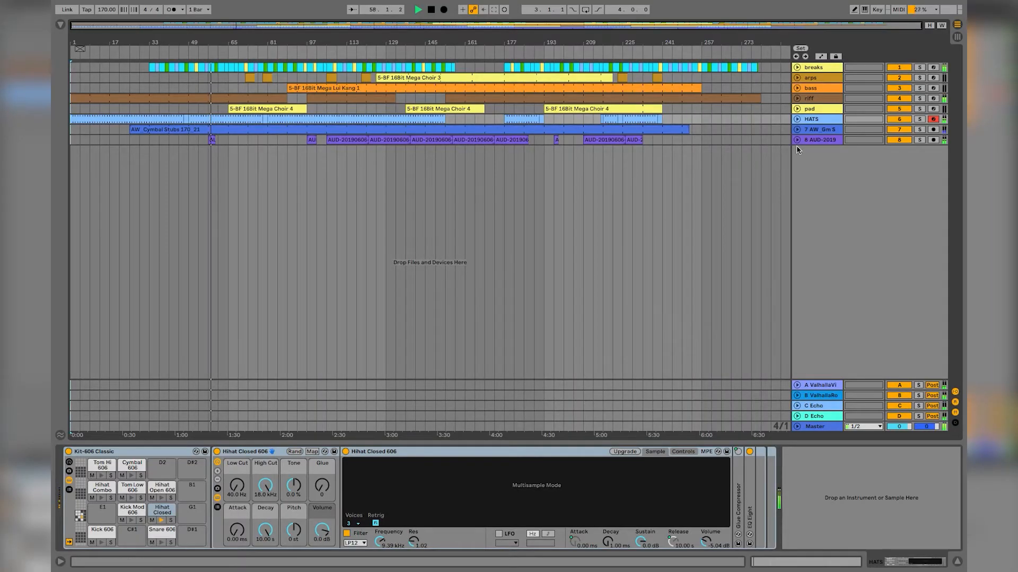
{"action": "left_click", "coordinate": [797, 141]}
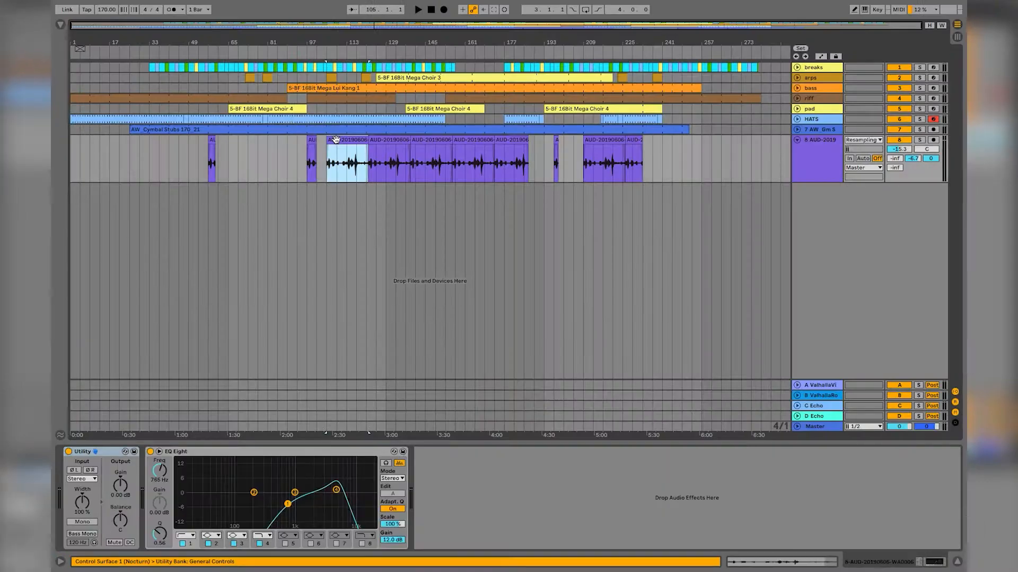
{"action": "key", "text": "s"}
{"action": "key", "text": "space"}
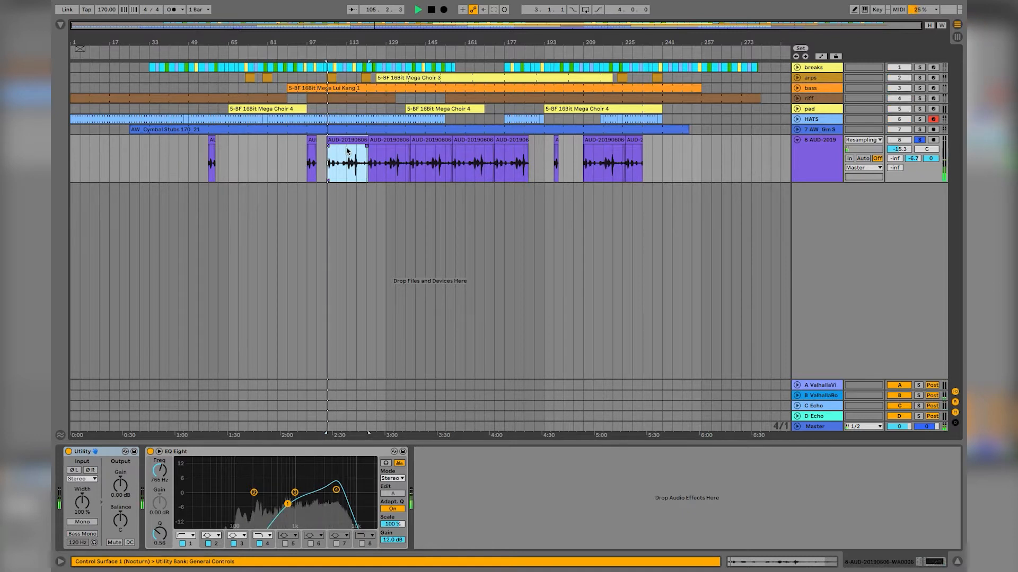
{"action": "double_click", "coordinate": [331, 39]}
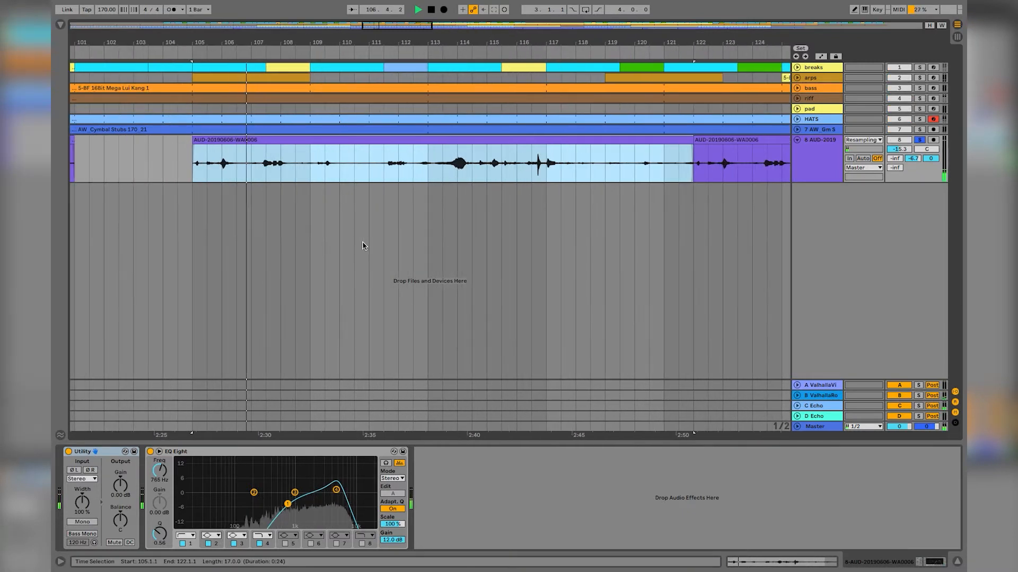
{"action": "left_click_drag", "start_coordinate": [398, 36], "coordinate": [398, 28]}
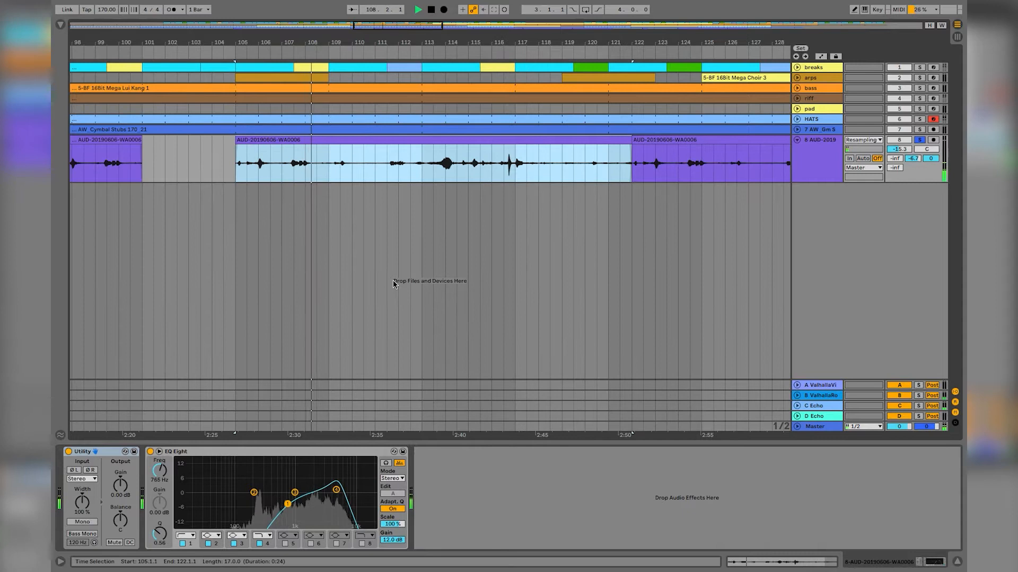
{"action": "scroll", "coordinate": [394, 281], "scroll_direction": "right", "scroll_amount": 1}
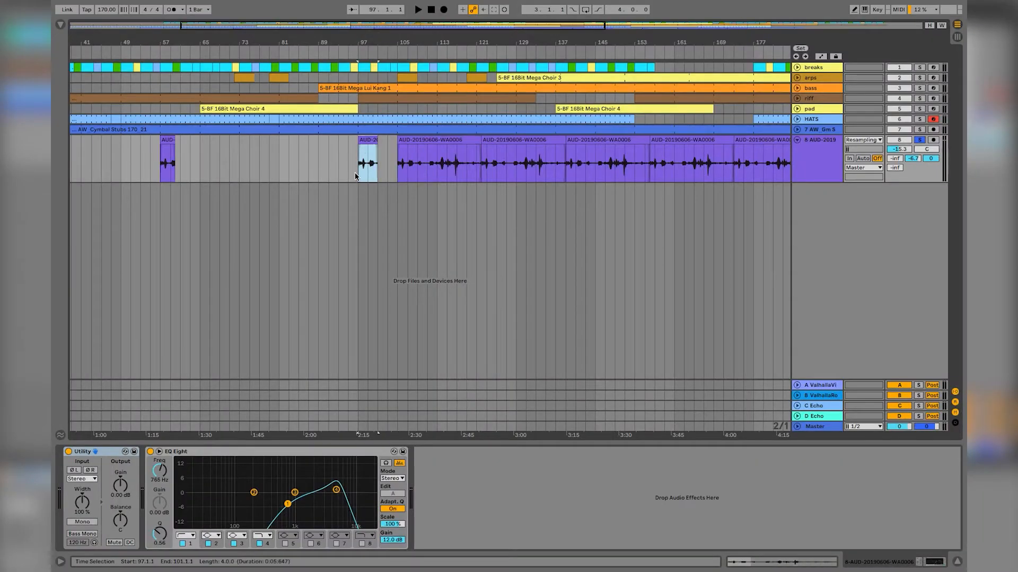
Step: Play from bar 105 and trim the AUD clip starting there to 6 bars, ending at bar 111
{"action": "left_click", "coordinate": [357, 174]}
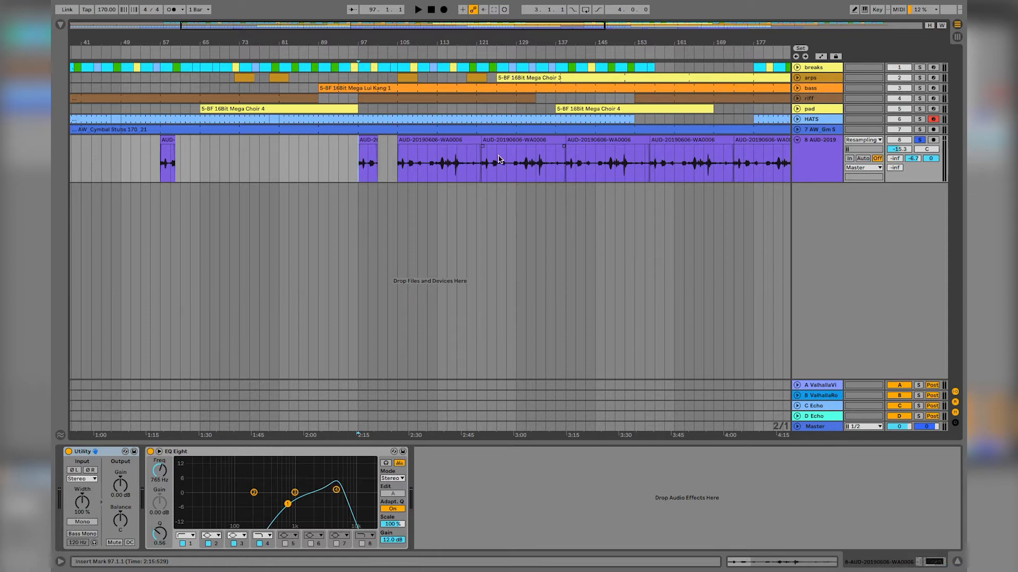
{"action": "left_click", "coordinate": [399, 176]}
{"action": "key", "text": "space"}
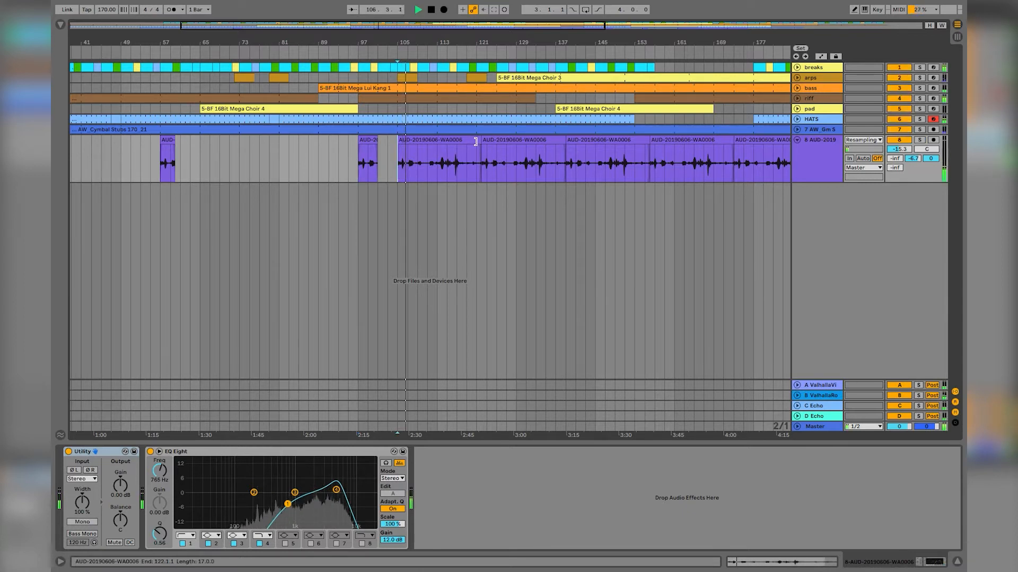
{"action": "left_click_drag", "start_coordinate": [476, 142], "coordinate": [428, 150]}
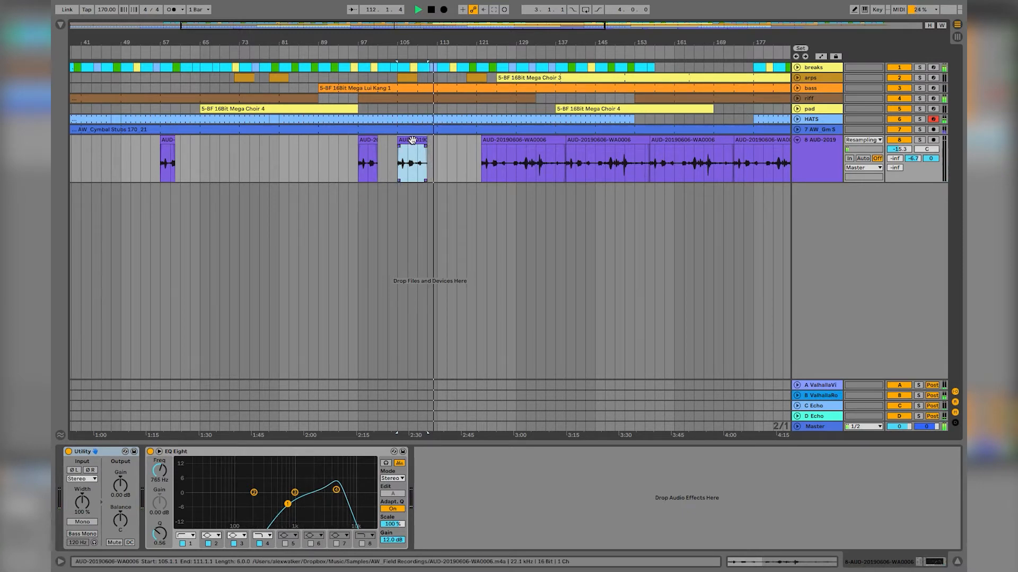
Step: Trim the AUD clip at bar 122 to about 5 bars and the one at bar 139 to 6 bars, and stop playback
{"action": "scroll", "coordinate": [472, 147], "scroll_direction": "right", "scroll_amount": 2}
{"action": "left_click", "coordinate": [535, 137]}
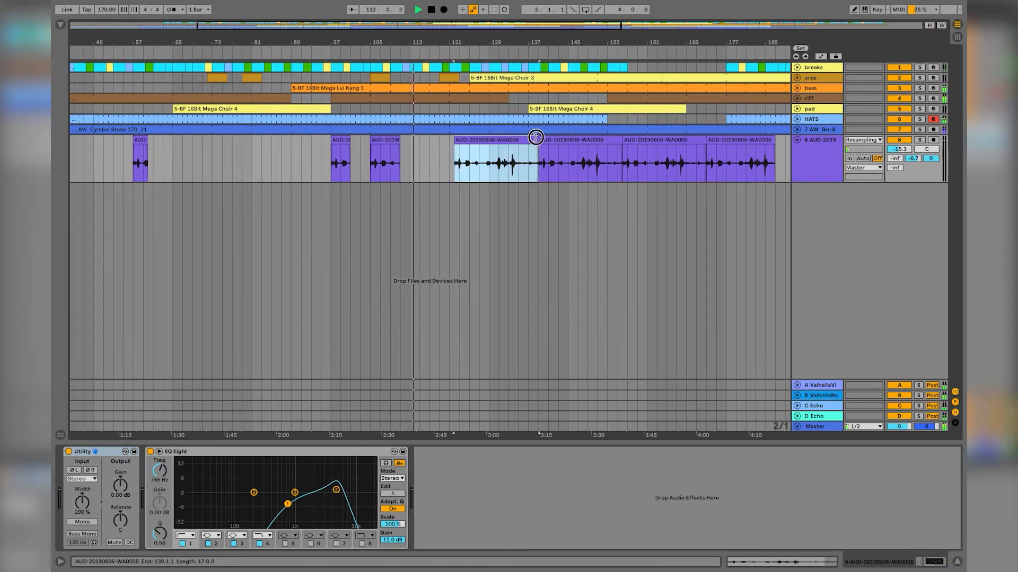
{"action": "left_click_drag", "start_coordinate": [536, 137], "coordinate": [481, 145]}
{"action": "scroll", "coordinate": [473, 159], "scroll_direction": "right", "scroll_amount": 3}
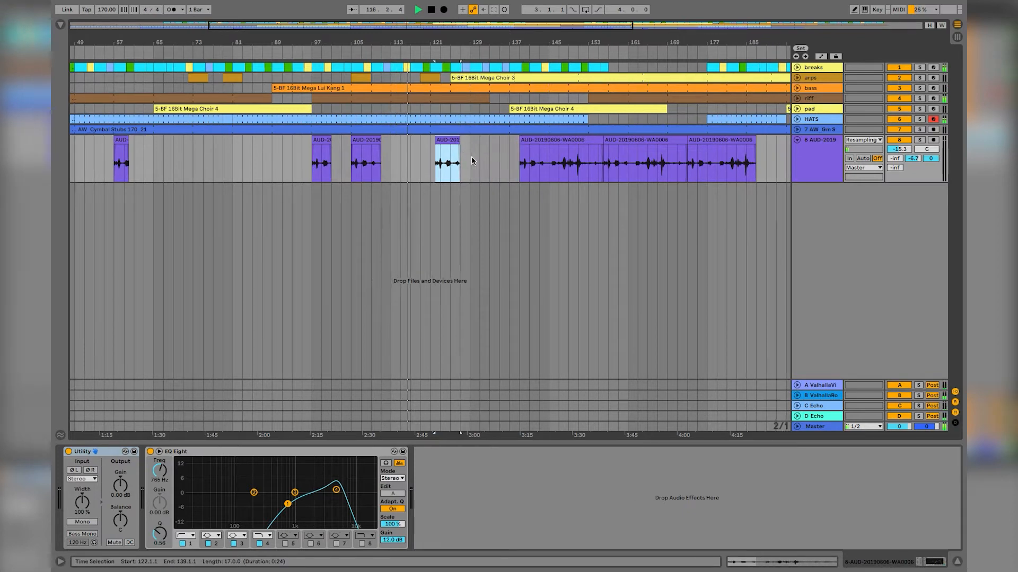
{"action": "left_click_drag", "start_coordinate": [574, 141], "coordinate": [526, 145]}
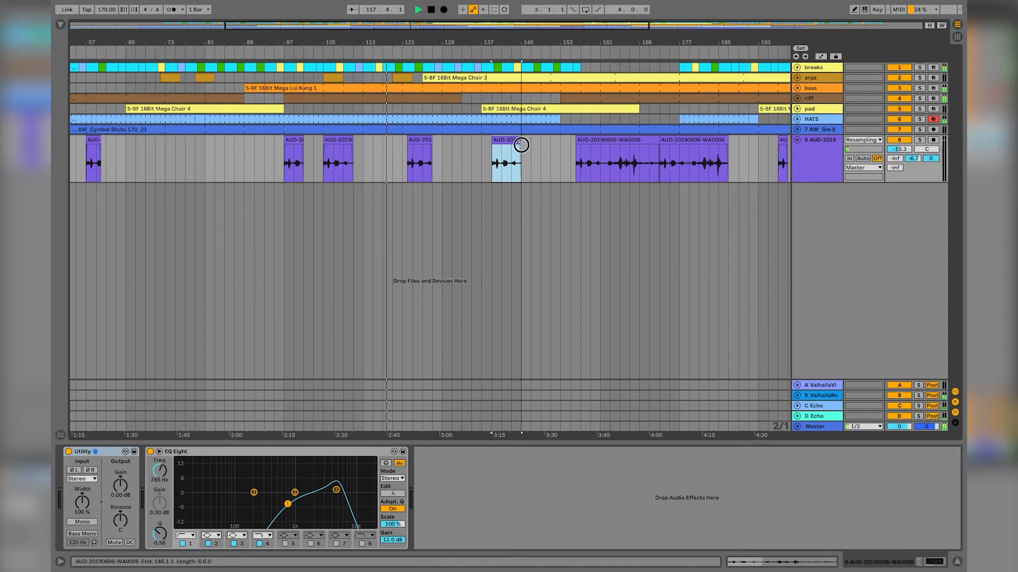
{"action": "scroll", "coordinate": [521, 135], "scroll_direction": "right", "scroll_amount": 8}
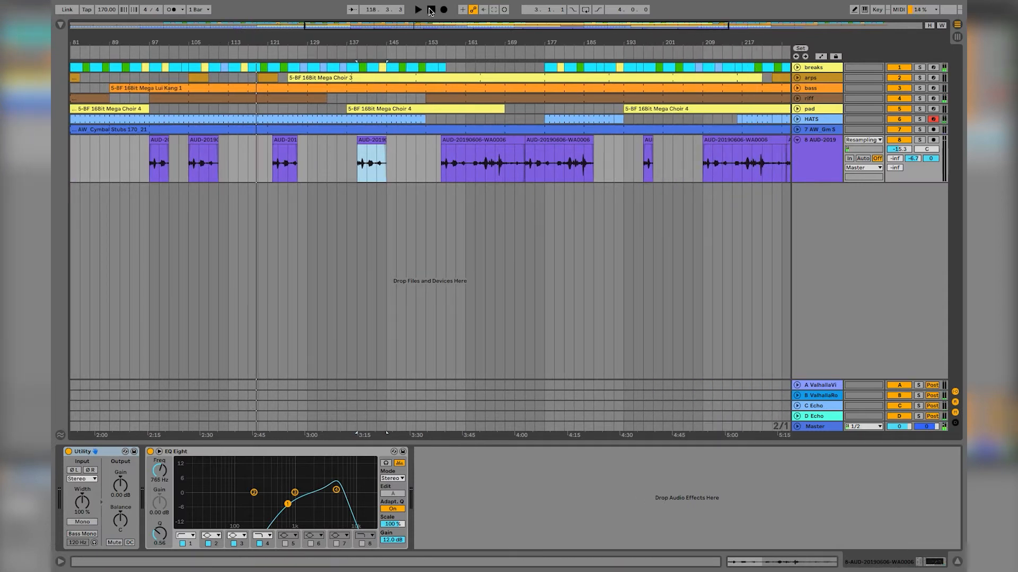
{"action": "left_click", "coordinate": [431, 10]}
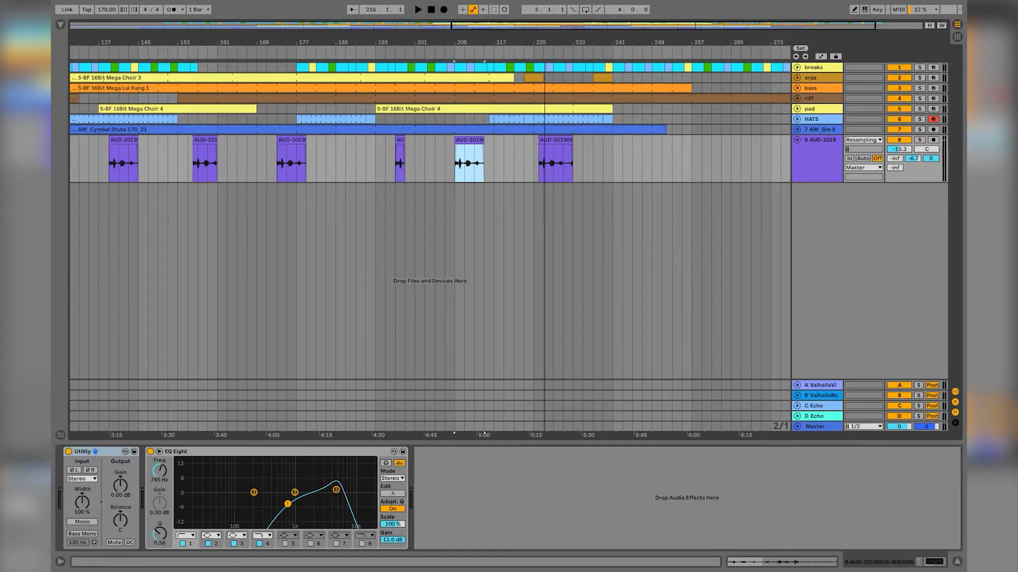
Step: Switch to the session view and show the device chain of the breaks track
{"action": "left_click_drag", "start_coordinate": [545, 42], "coordinate": [629, 40]}
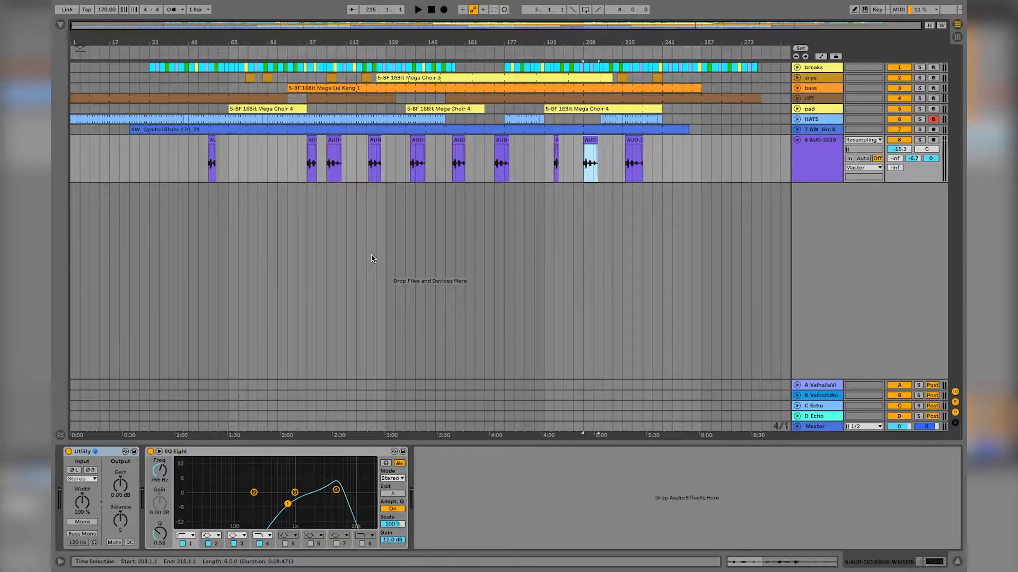
{"action": "key", "text": "Tab"}
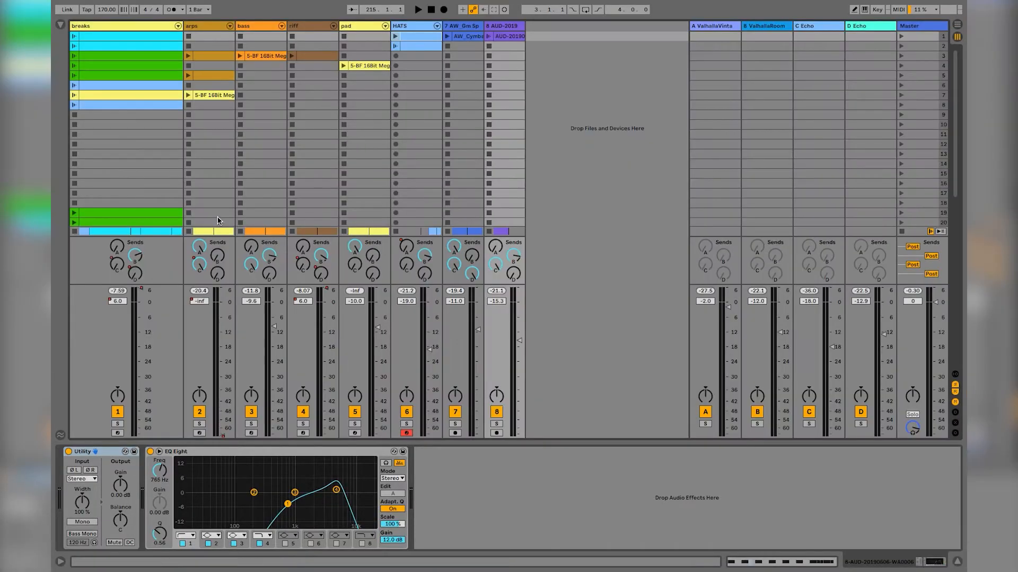
{"action": "double_click", "coordinate": [88, 36]}
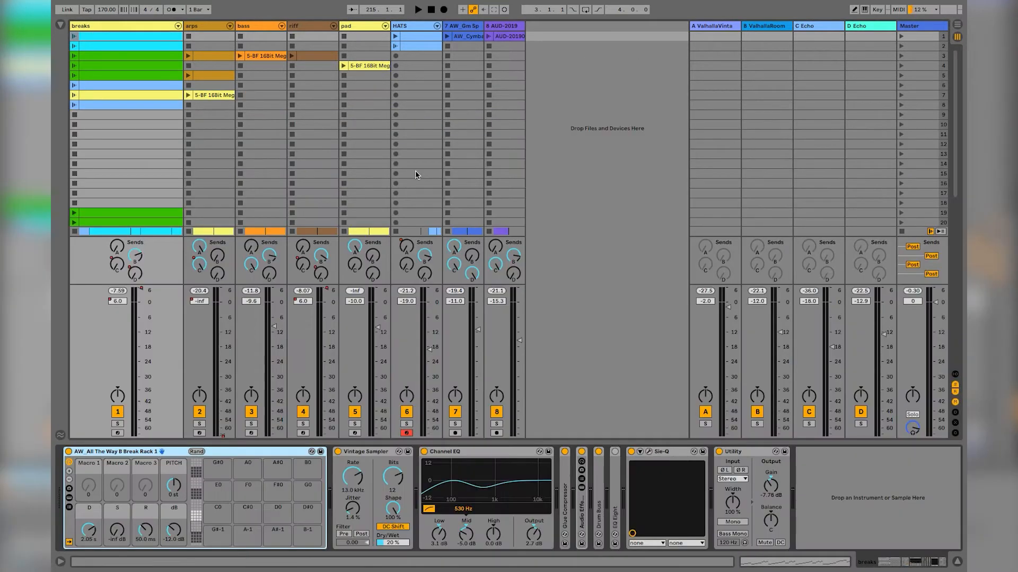
Step: Return to the arrangement and look at the options for the breaks track's C Echo send without choosing any
{"action": "key", "text": "Tab"}
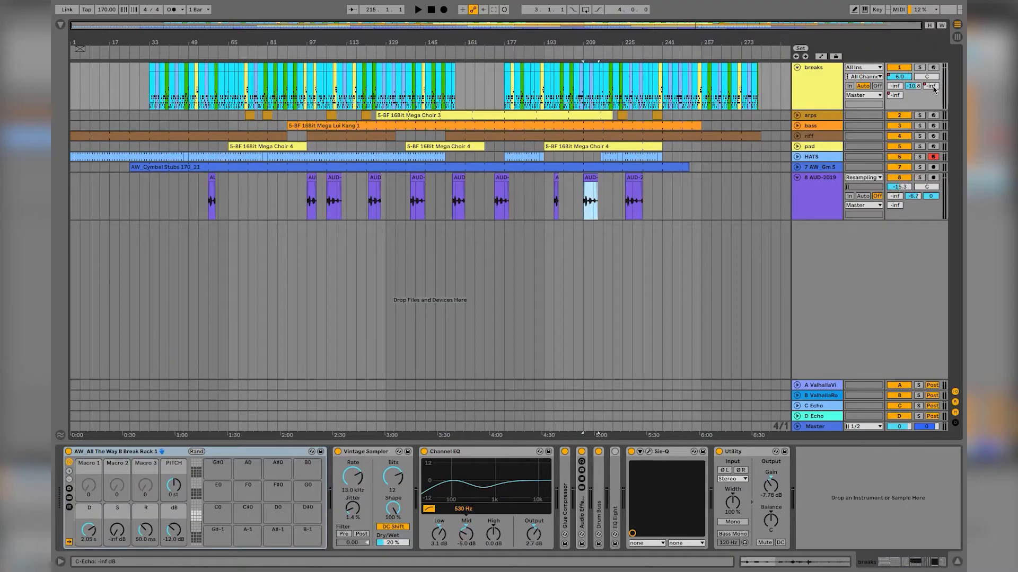
{"action": "right_click", "coordinate": [931, 87]}
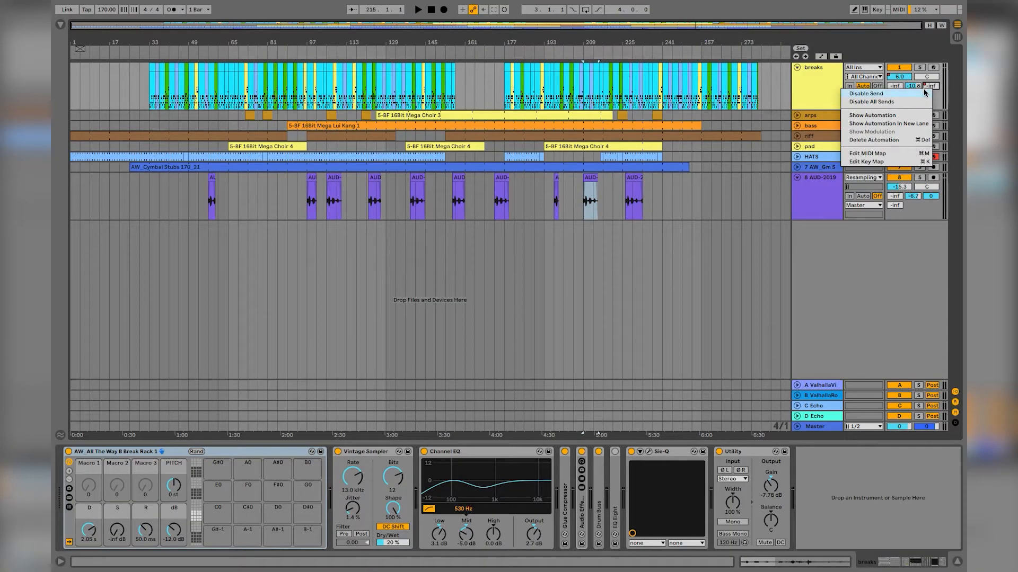
{"action": "left_click", "coordinate": [824, 89]}
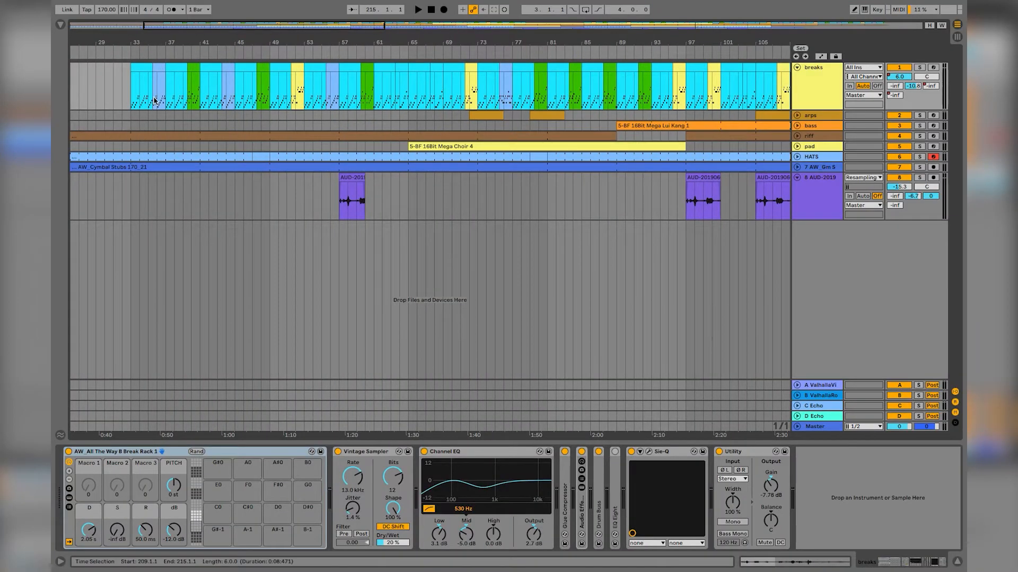
Step: Set the insert marker at bar 71.3 on the breaks track, at the start of the yellow clip, and play it briefly
{"action": "left_click", "coordinate": [466, 96]}
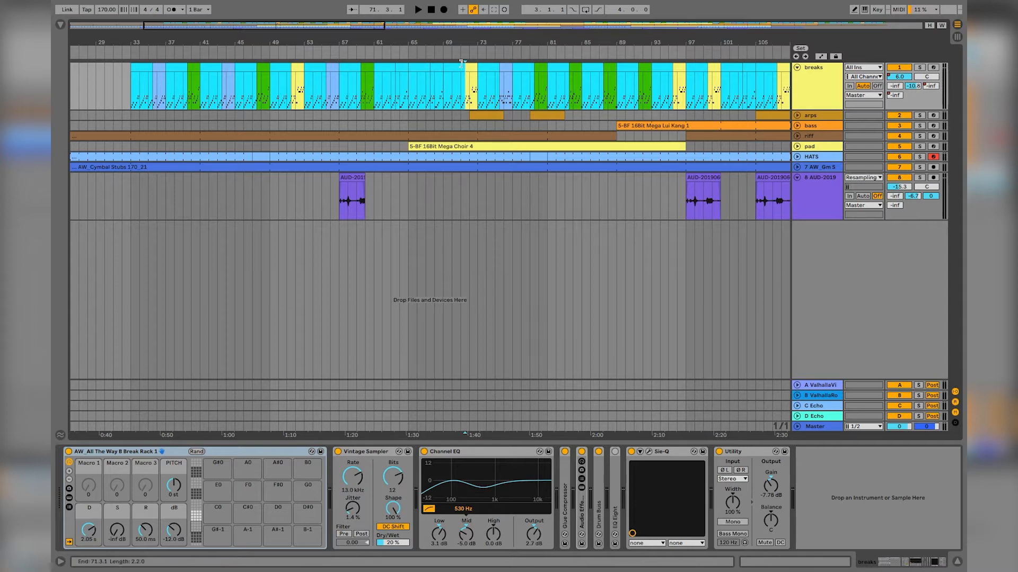
{"action": "key", "text": "space"}
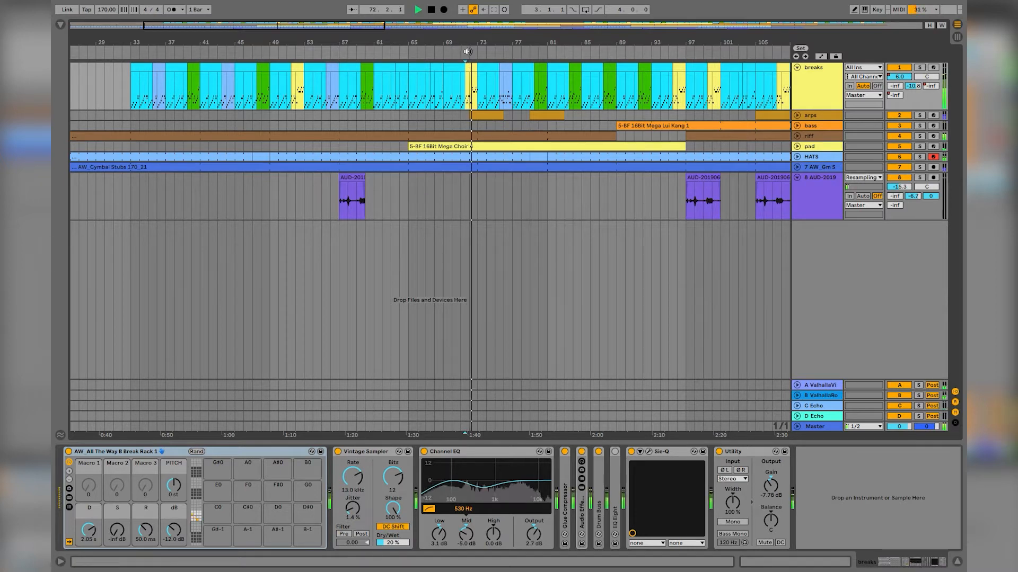
{"action": "key", "text": "space"}
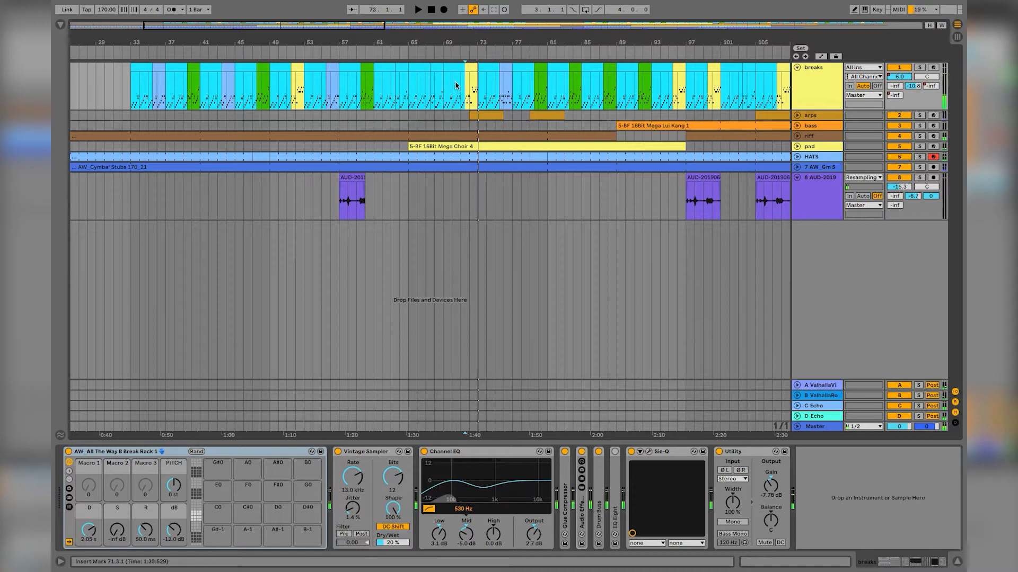
Step: Listen to the breaks from bar 49 through the green, cyan and yellow clips up to bar 52
{"action": "left_click_drag", "start_coordinate": [464, 32], "coordinate": [272, 43]}
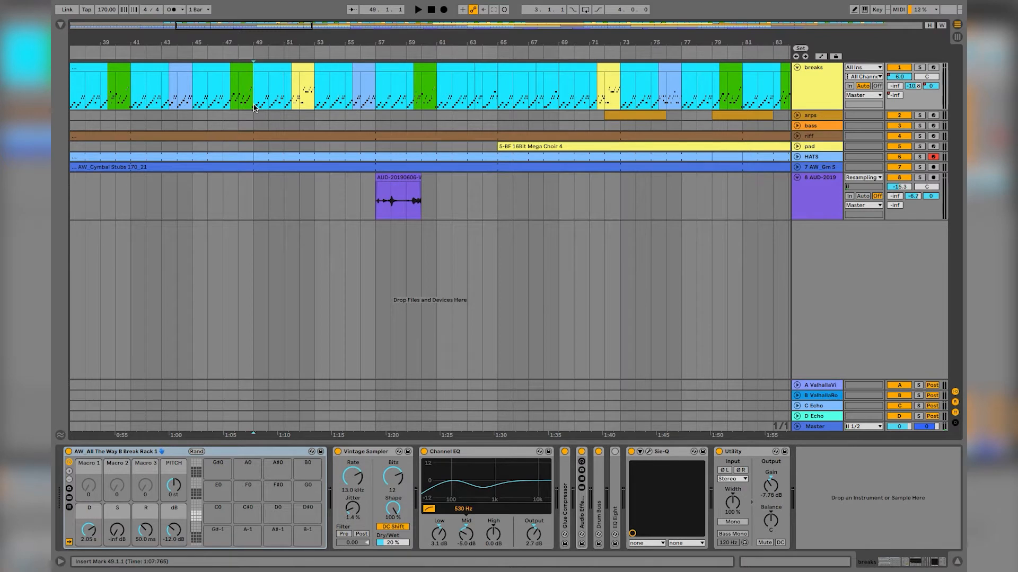
{"action": "key", "text": "space"}
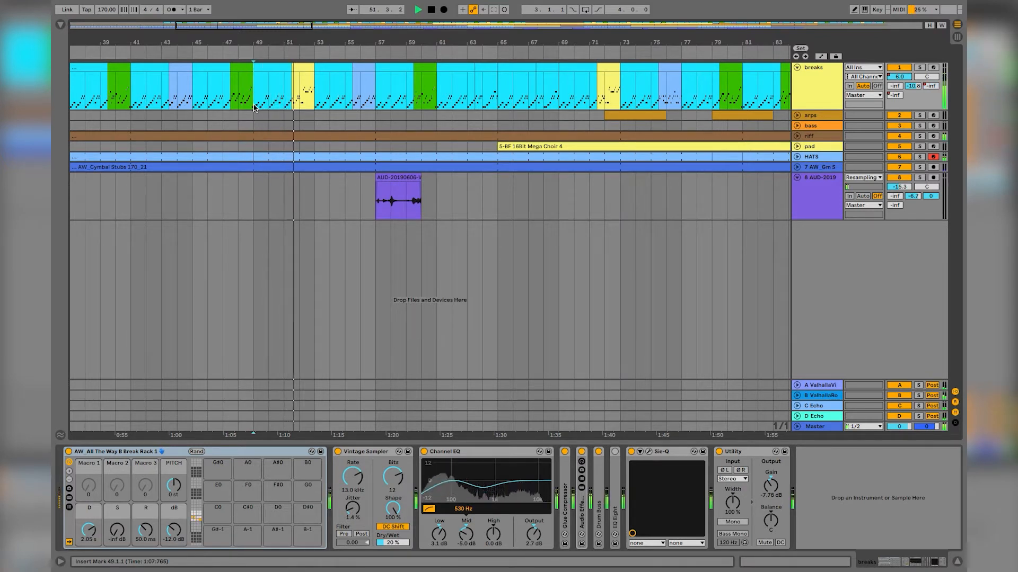
{"action": "left_click_drag", "start_coordinate": [282, 43], "coordinate": [282, 72]}
{"action": "key", "text": "space"}
{"action": "key", "text": "space"}
Step: Select the breaks clip from 52.2.1 to 55.3.1 and examine the pattern changes from there to bar 77 during playback
{"action": "left_click_drag", "start_coordinate": [381, 65], "coordinate": [343, 69]}
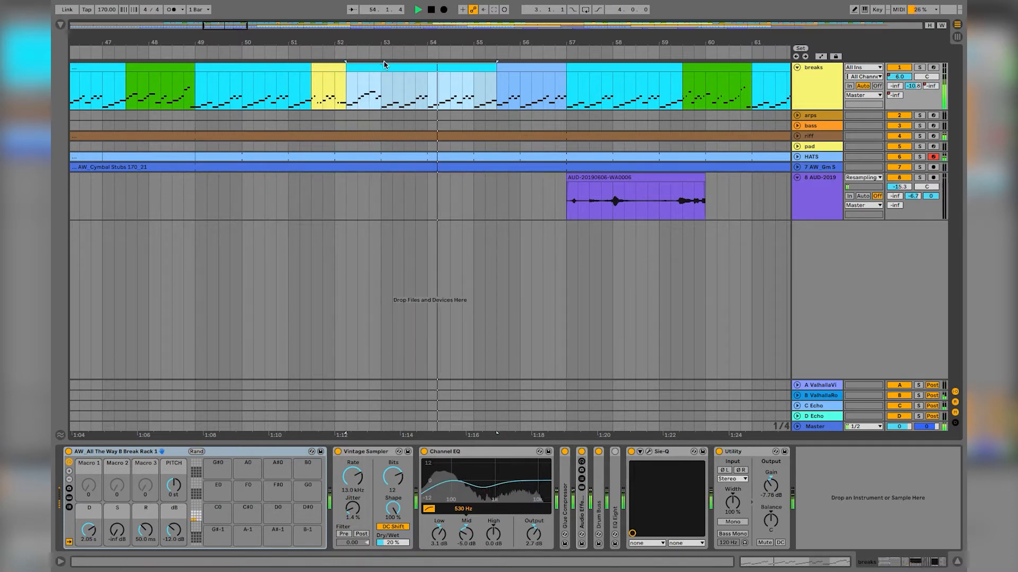
{"action": "scroll", "coordinate": [476, 133], "scroll_direction": "right", "scroll_amount": 2}
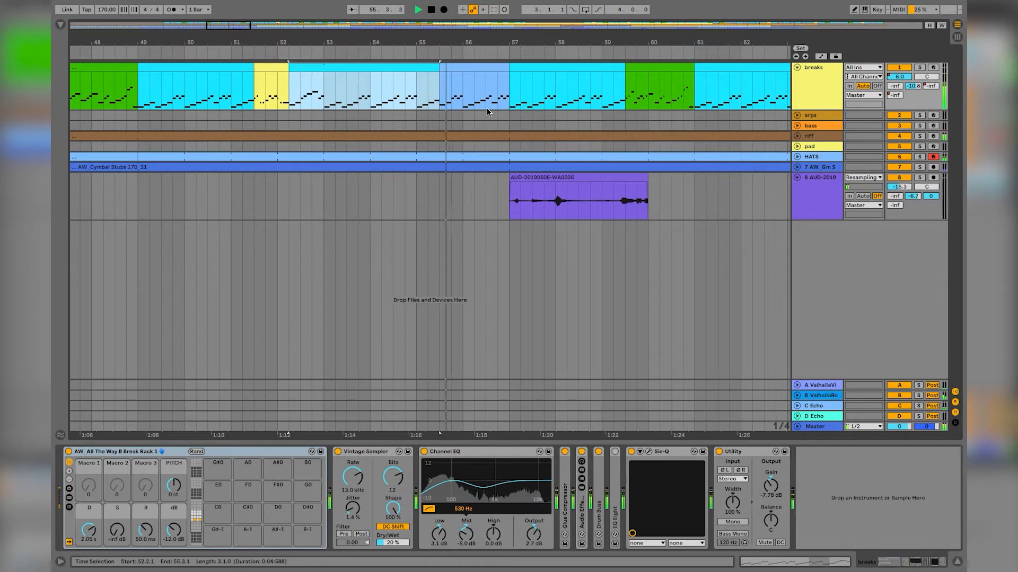
{"action": "scroll", "coordinate": [487, 108], "scroll_direction": "right", "scroll_amount": 8}
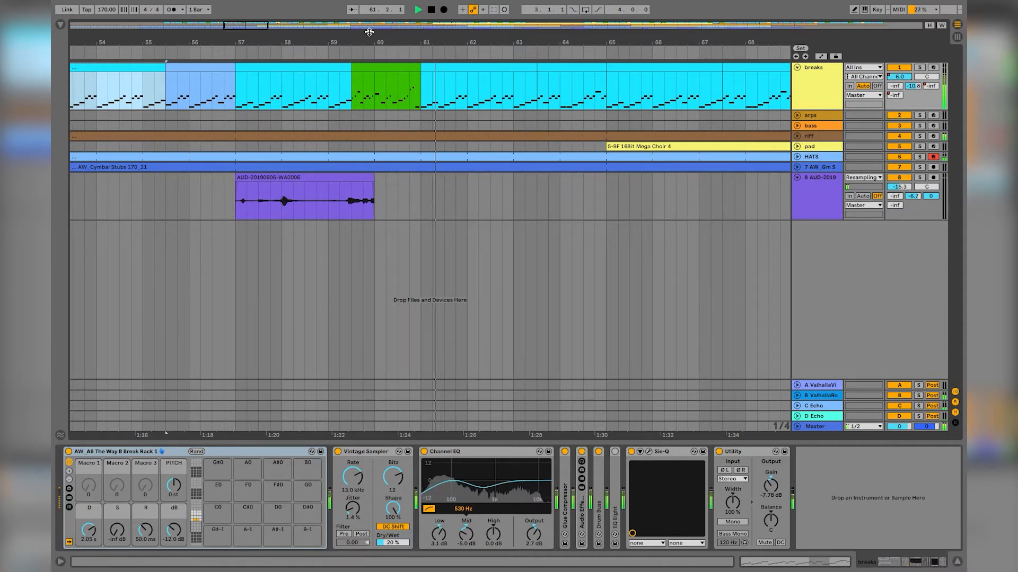
{"action": "scroll", "coordinate": [385, 104], "scroll_direction": "down", "scroll_amount": 5}
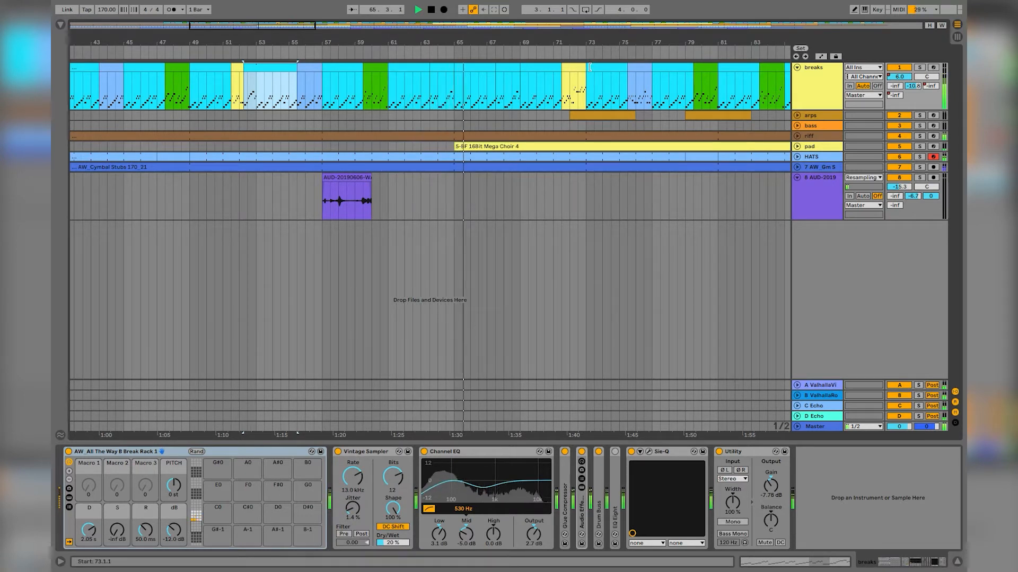
{"action": "scroll", "coordinate": [565, 40], "scroll_direction": "up", "scroll_amount": 5}
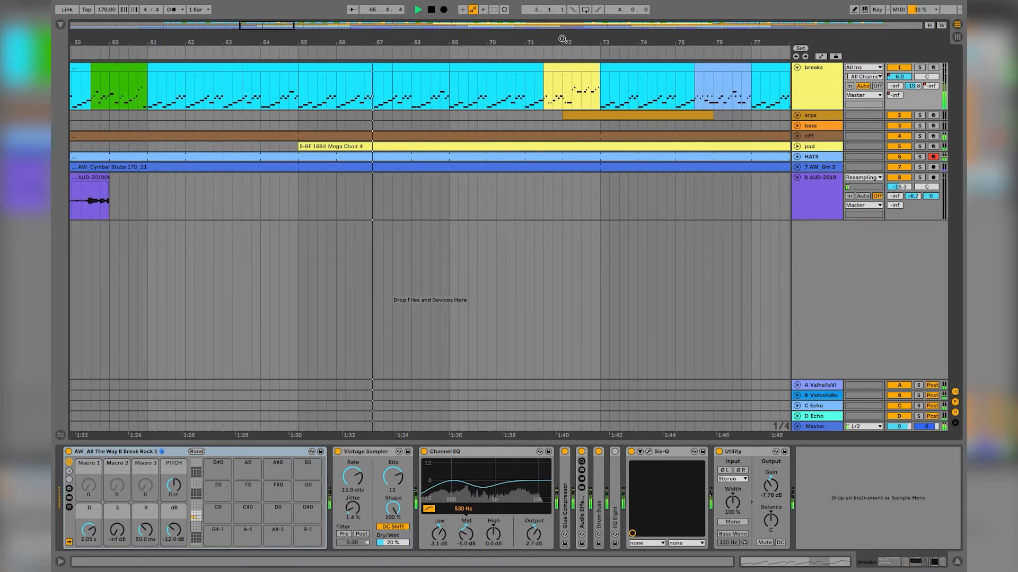
{"action": "scroll", "coordinate": [563, 39], "scroll_direction": "down", "scroll_amount": 6}
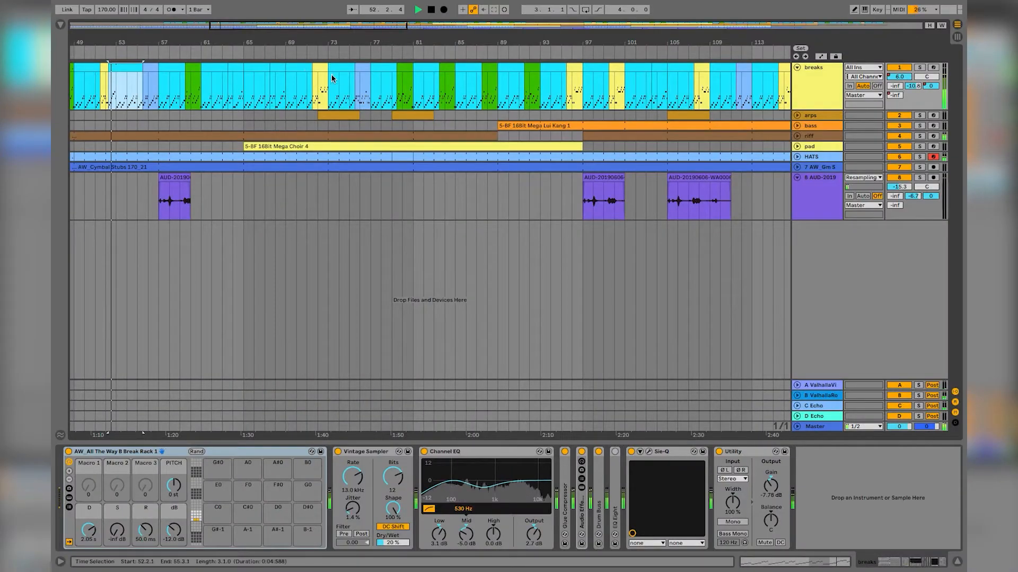
Step: Play the arrangement from bar 71 to hear how the yellow breaks clip leads into the next section
{"action": "left_click", "coordinate": [309, 86]}
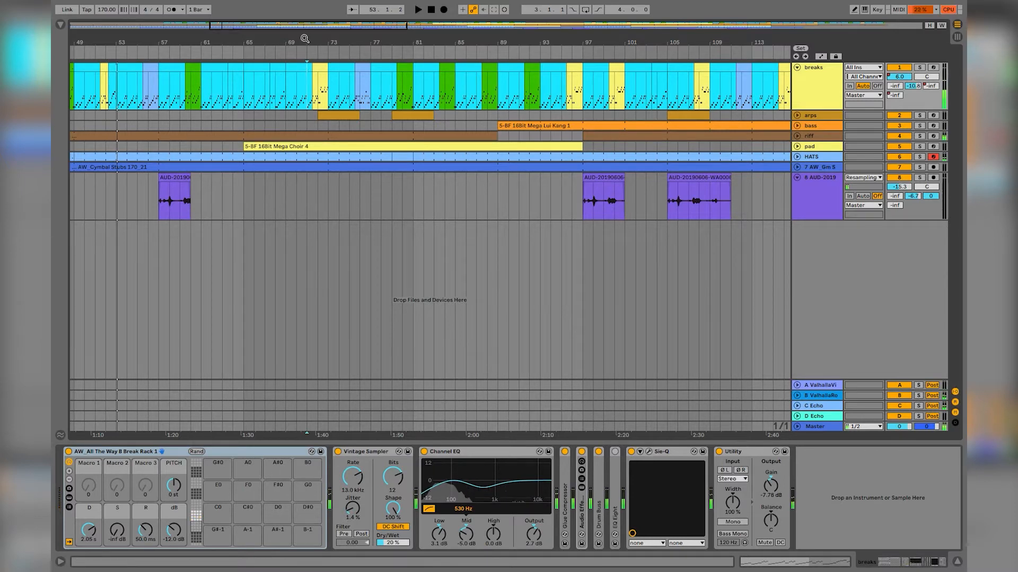
{"action": "key", "text": "space"}
{"action": "left_click_drag", "start_coordinate": [307, 39], "coordinate": [307, 71]}
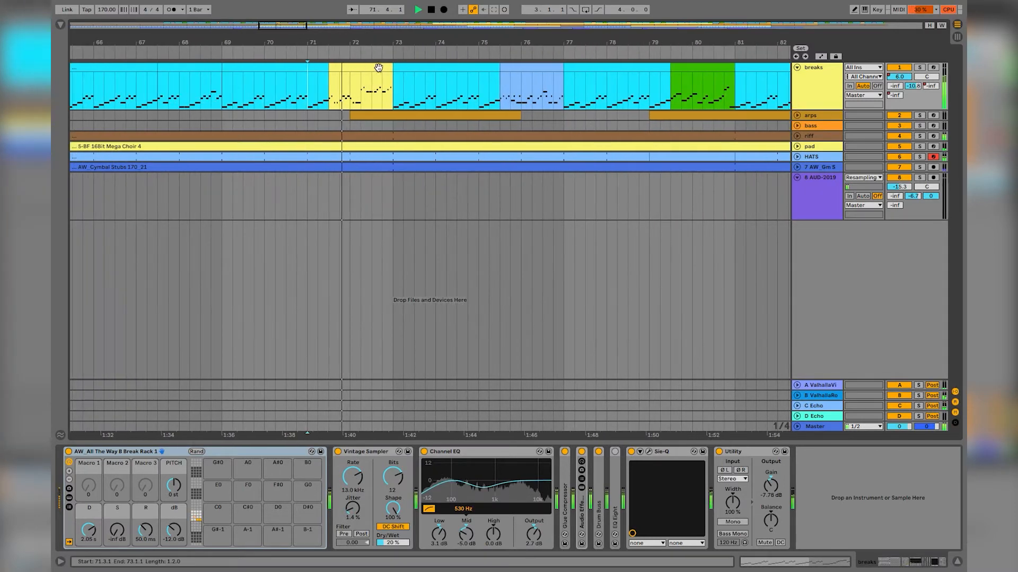
Step: Extend the start of the cyan breaks clip at bar 73 back to 72.2.1 over the yellow clip
{"action": "left_click_drag", "start_coordinate": [392, 68], "coordinate": [363, 70]}
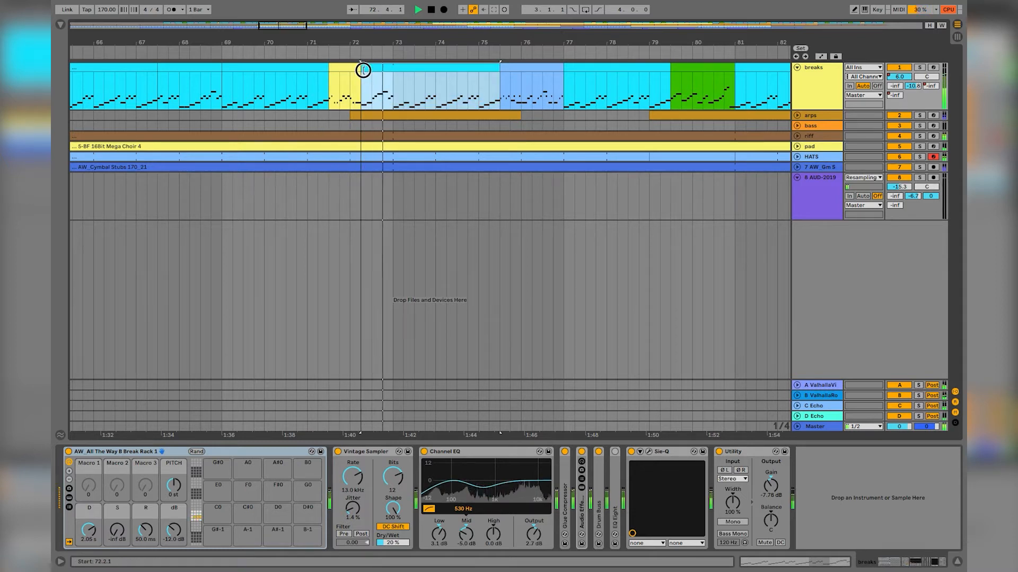
{"action": "left_click", "coordinate": [284, 94]}
Step: Place the blue breaks clip from session slot 8 into the arrangement from 69.1.1 to 73.1.1 and play it from its start
{"action": "key", "text": "Tab"}
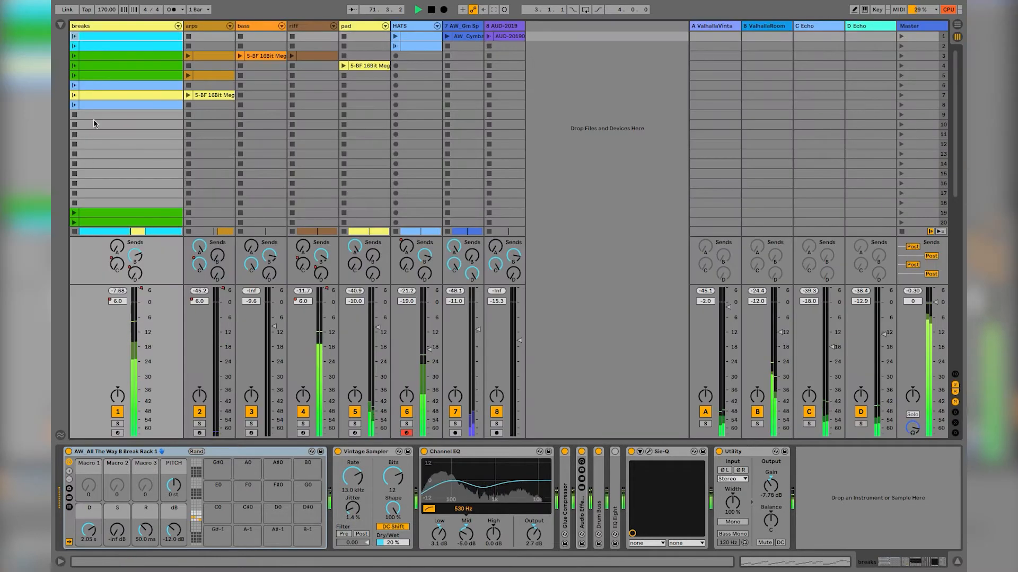
{"action": "key", "text": "space"}
{"action": "left_click_drag", "start_coordinate": [86, 106], "coordinate": [219, 97]}
{"action": "key", "text": "Tab"}
{"action": "left_click", "coordinate": [158, 88]}
{"action": "key", "text": "space"}
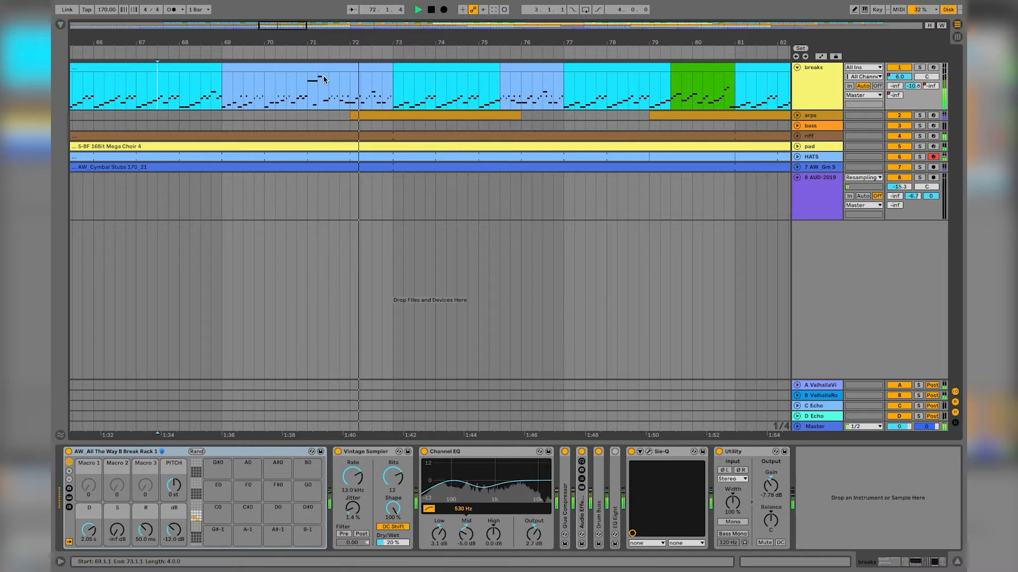
{"action": "left_click", "coordinate": [222, 90]}
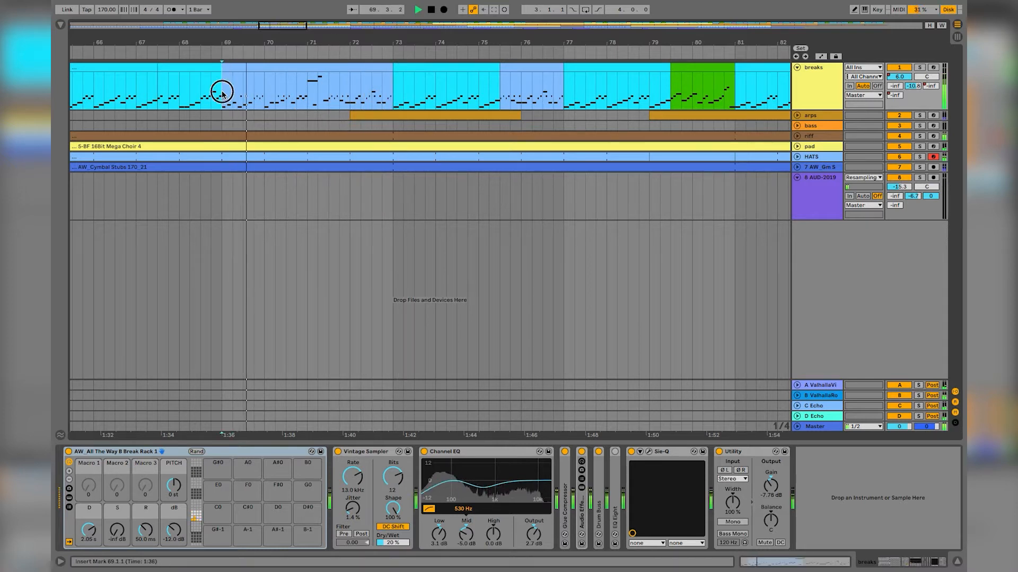
Step: Extend the start of the cyan breaks clip after the new blue clip back to 71.3.1 and audition the transition
{"action": "left_click", "coordinate": [395, 65]}
{"action": "left_click", "coordinate": [353, 69], "text": "shift"}
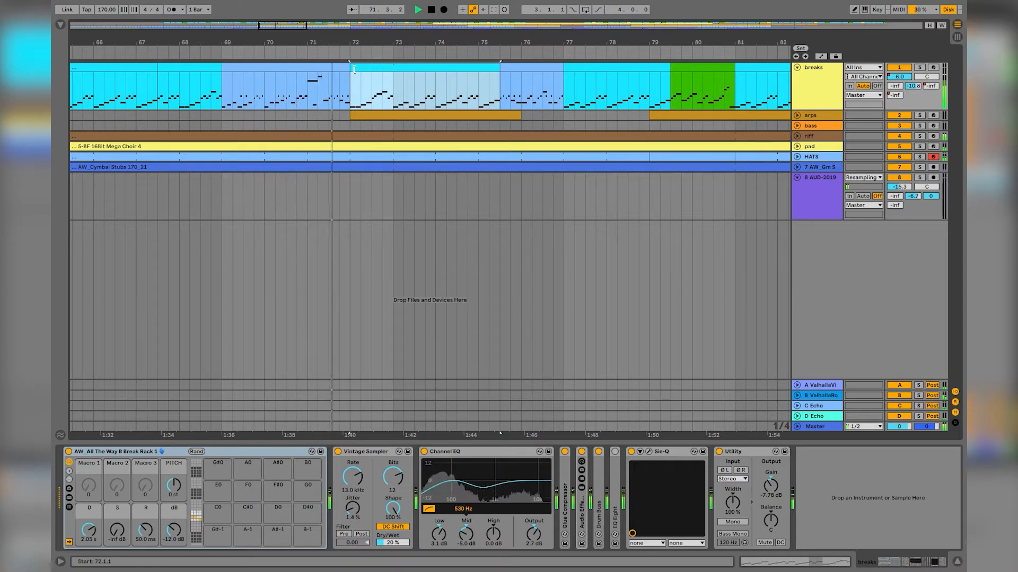
{"action": "left_click", "coordinate": [272, 84]}
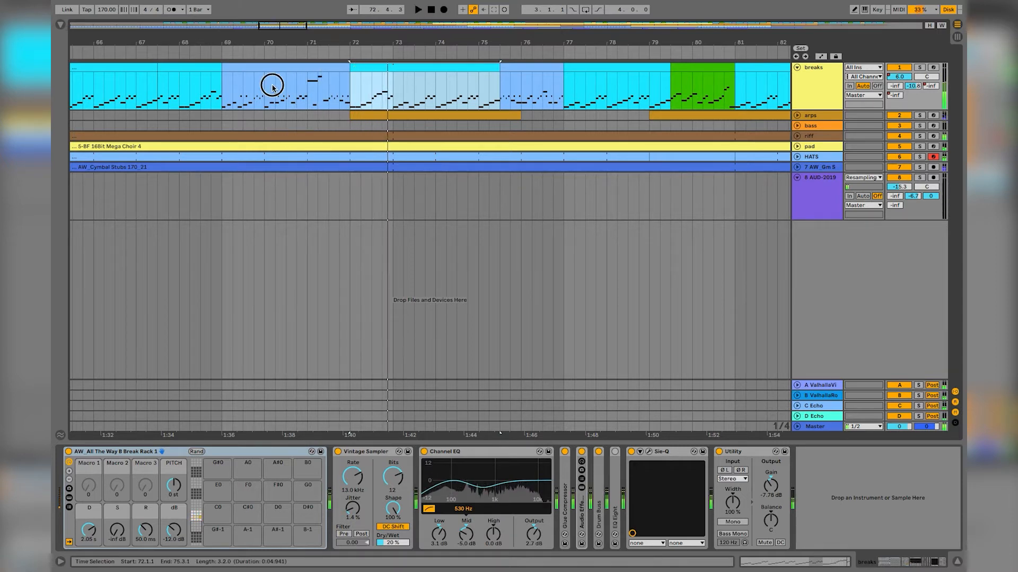
{"action": "key", "text": "space"}
{"action": "key", "text": "space"}
{"action": "left_click_drag", "start_coordinate": [350, 66], "coordinate": [334, 67]}
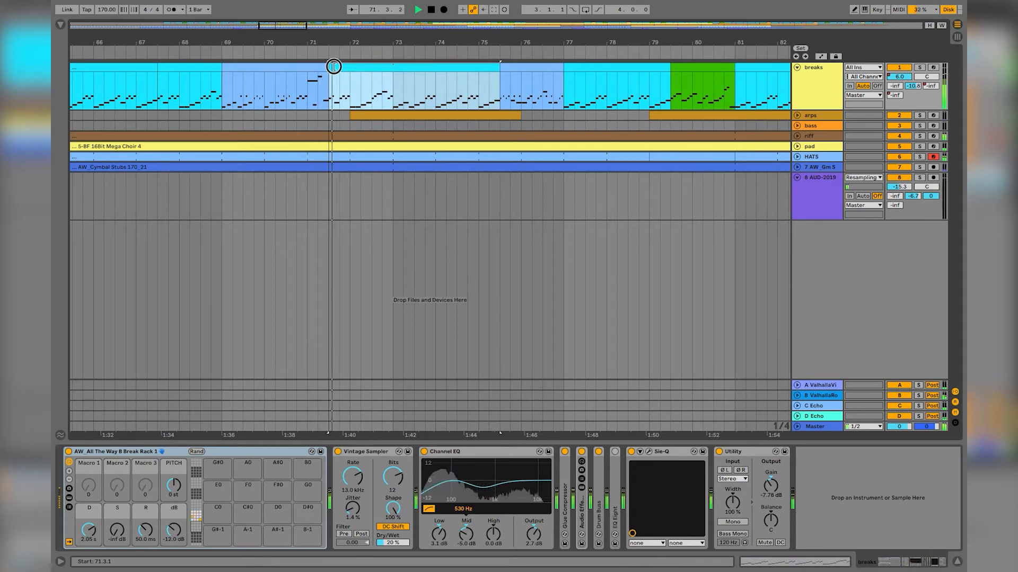
Step: Shorten the yellow breaks clips before bars 97 and 101 by extending the following cyan clips back to 96.1.1 and 100.1.1
{"action": "left_click_drag", "start_coordinate": [221, 39], "coordinate": [221, 19]}
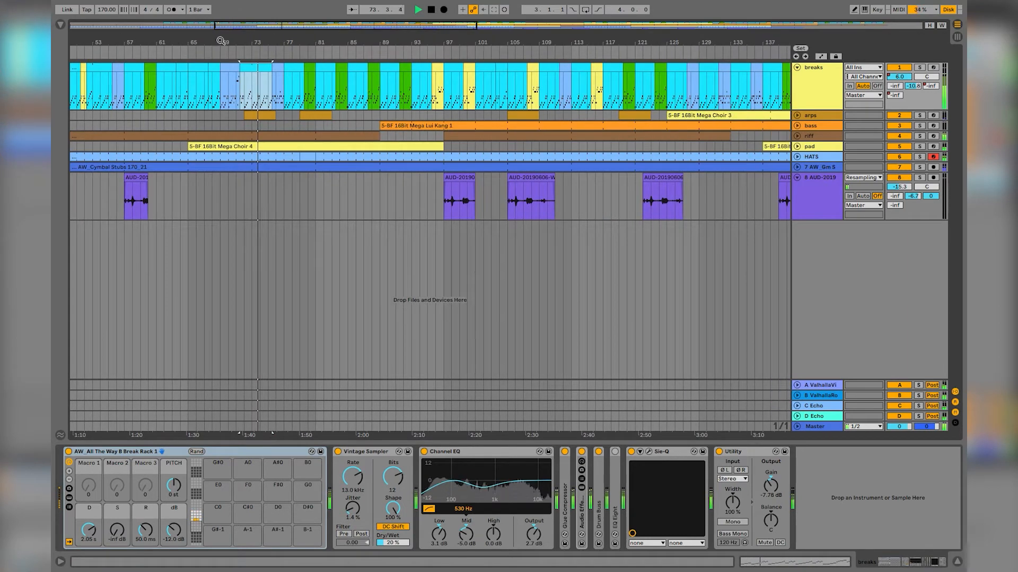
{"action": "left_click", "coordinate": [449, 83]}
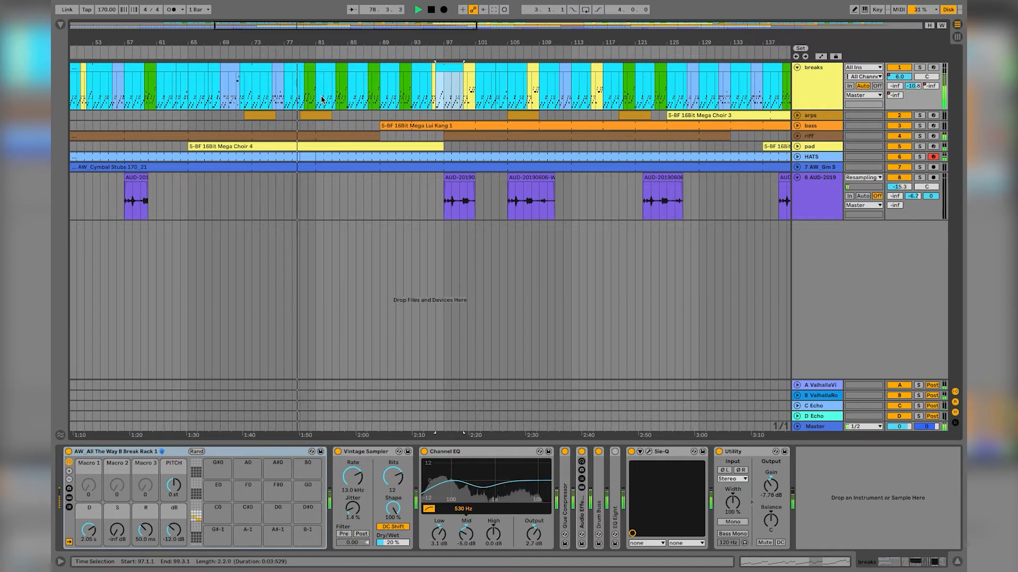
{"action": "scroll", "coordinate": [351, 112], "scroll_direction": "right", "scroll_amount": 2}
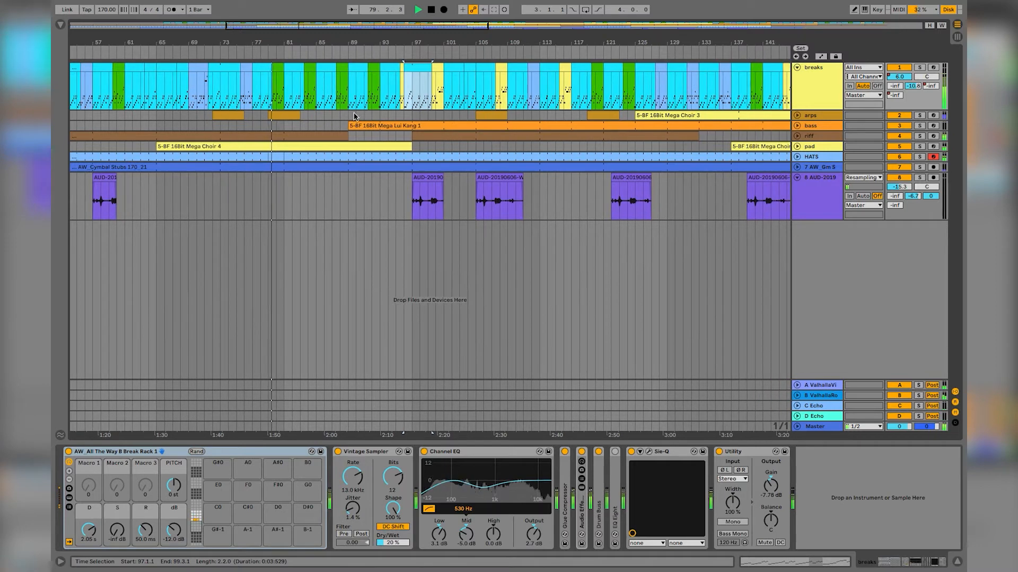
{"action": "left_click", "coordinate": [440, 68]}
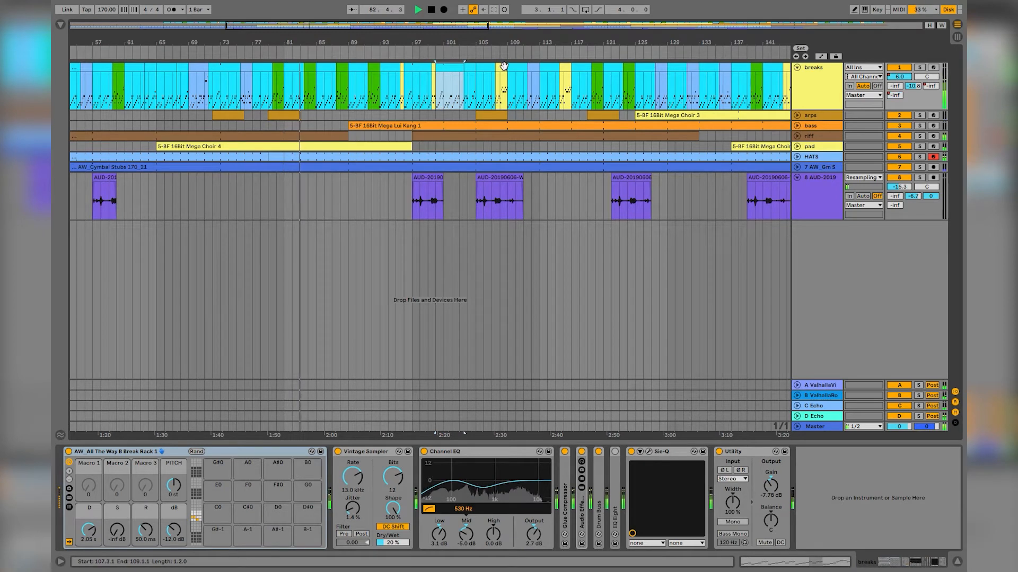
Step: Extend the ends of the cyan breaks clips starting at bars 89 and 93 to 92.2.1 and 95.4.1, over the green and yellow clips
{"action": "scroll", "coordinate": [509, 69], "scroll_direction": "right", "scroll_amount": 6}
{"action": "scroll", "coordinate": [510, 66], "scroll_direction": "right", "scroll_amount": 1}
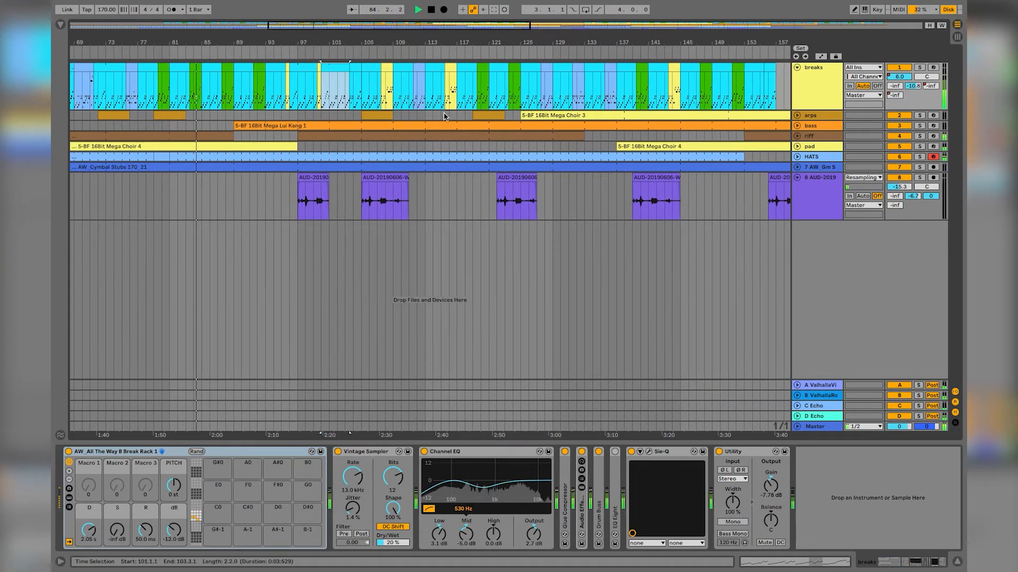
{"action": "left_click_drag", "start_coordinate": [388, 43], "coordinate": [388, 101]}
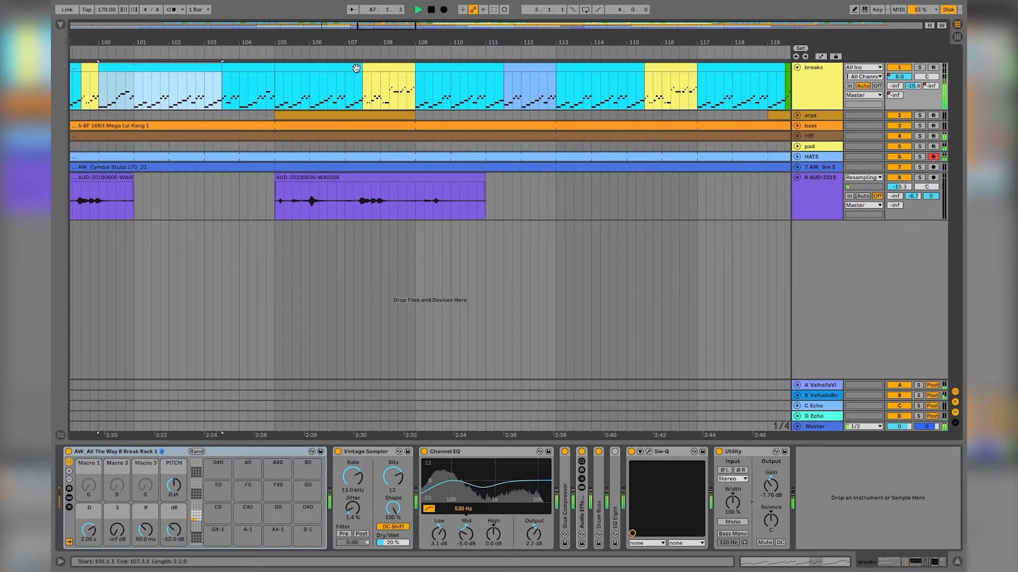
{"action": "scroll", "coordinate": [350, 70], "scroll_direction": "left", "scroll_amount": 10}
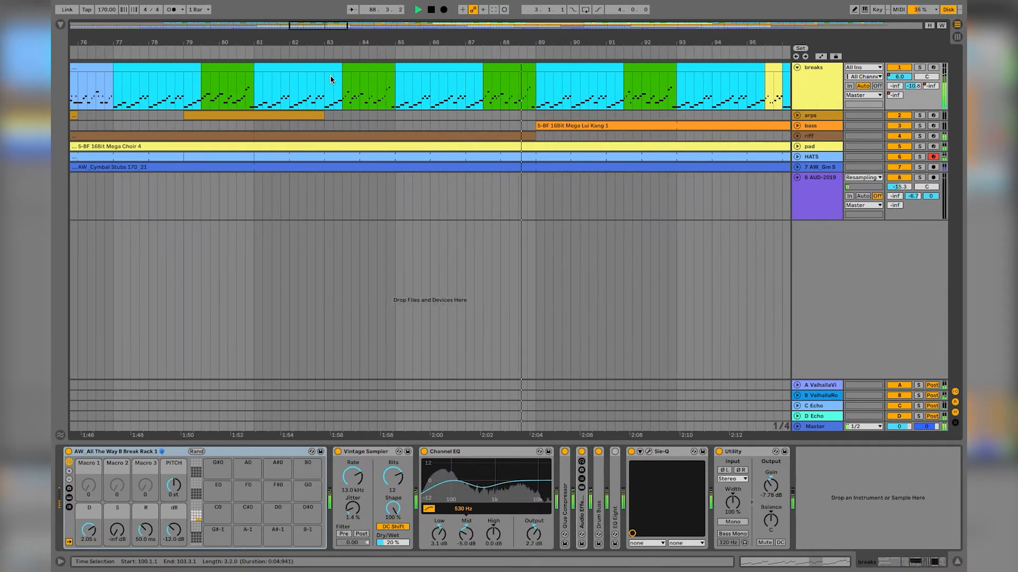
{"action": "scroll", "coordinate": [454, 98], "scroll_direction": "right", "scroll_amount": 1}
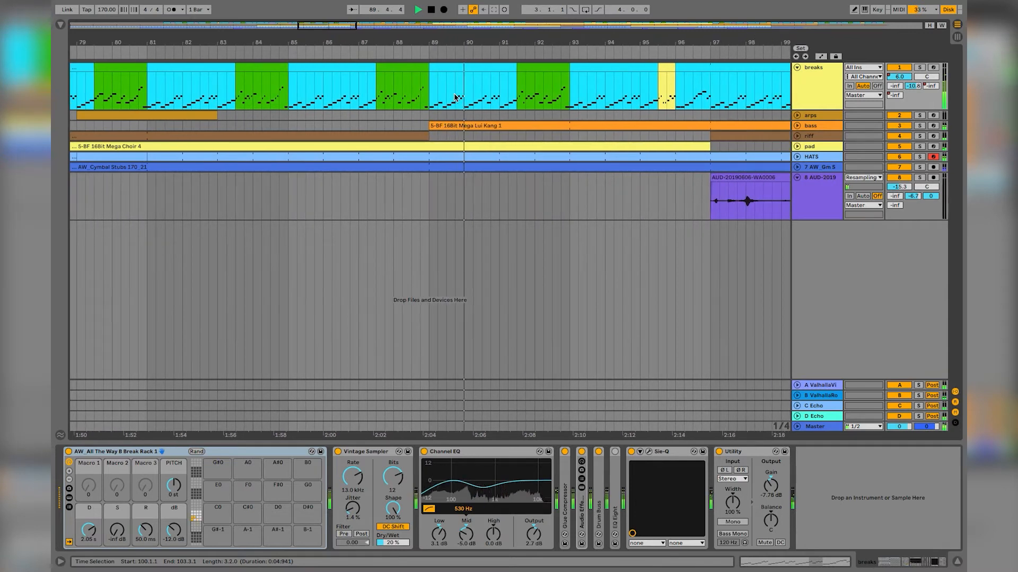
{"action": "left_click_drag", "start_coordinate": [515, 69], "coordinate": [546, 69]}
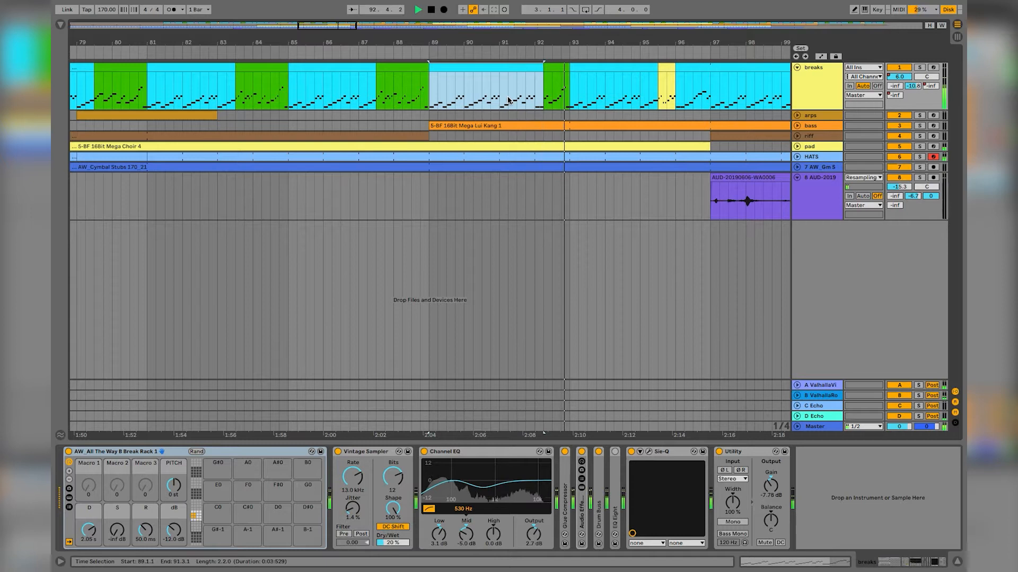
{"action": "scroll", "coordinate": [508, 100], "scroll_direction": "right", "scroll_amount": 5}
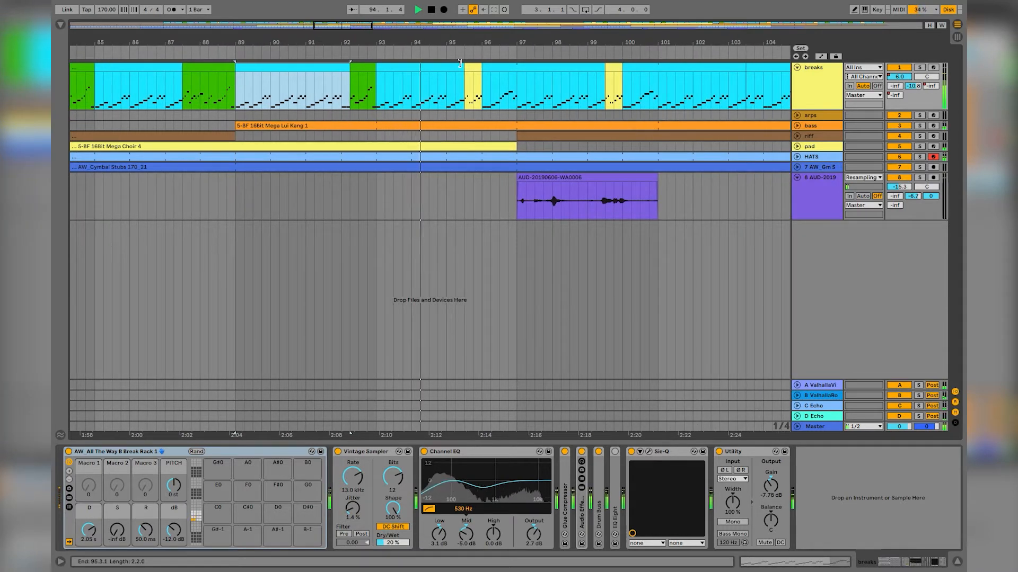
{"action": "left_click_drag", "start_coordinate": [462, 65], "coordinate": [472, 63]}
Step: Extend the cyan breaks clip at bar 109 back to 108.1.1 over the yellow clip and play from 107.4.1
{"action": "scroll", "coordinate": [519, 82], "scroll_direction": "right", "scroll_amount": 6}
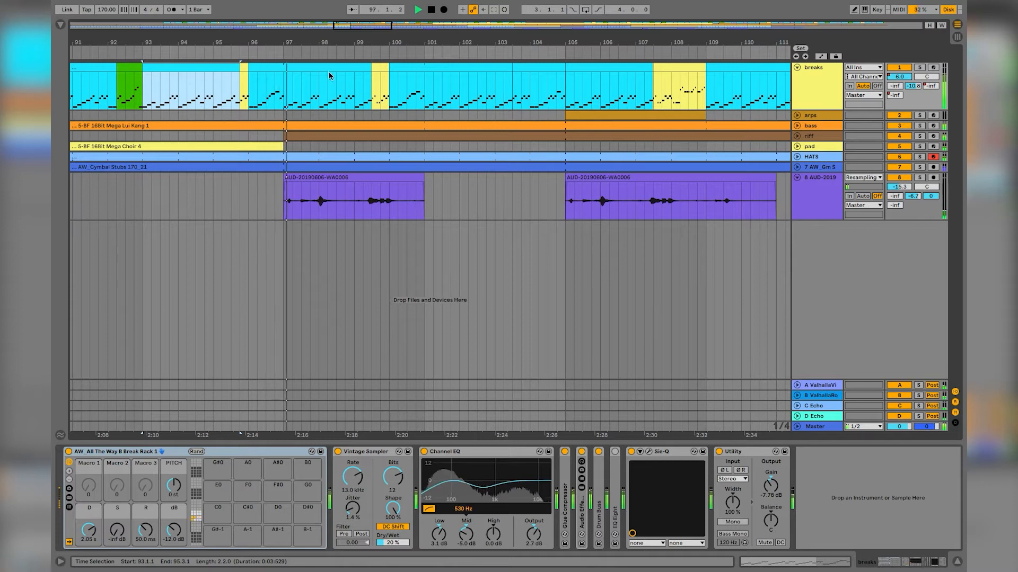
{"action": "left_click_drag", "start_coordinate": [706, 69], "coordinate": [667, 71]}
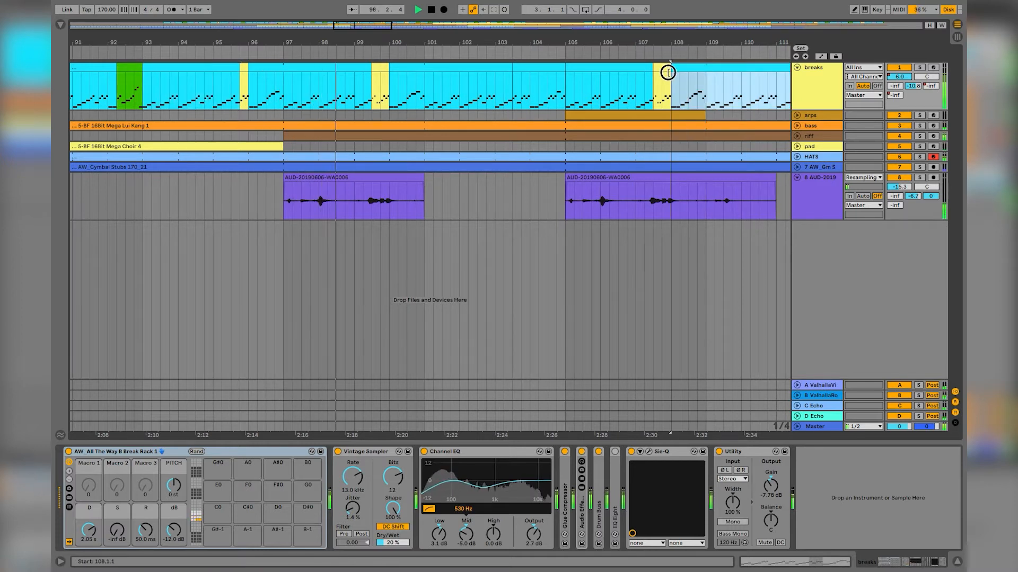
{"action": "scroll", "coordinate": [641, 96], "scroll_direction": "right", "scroll_amount": 3}
{"action": "left_click", "coordinate": [548, 102]}
{"action": "key", "text": "space"}
{"action": "key", "text": "space"}
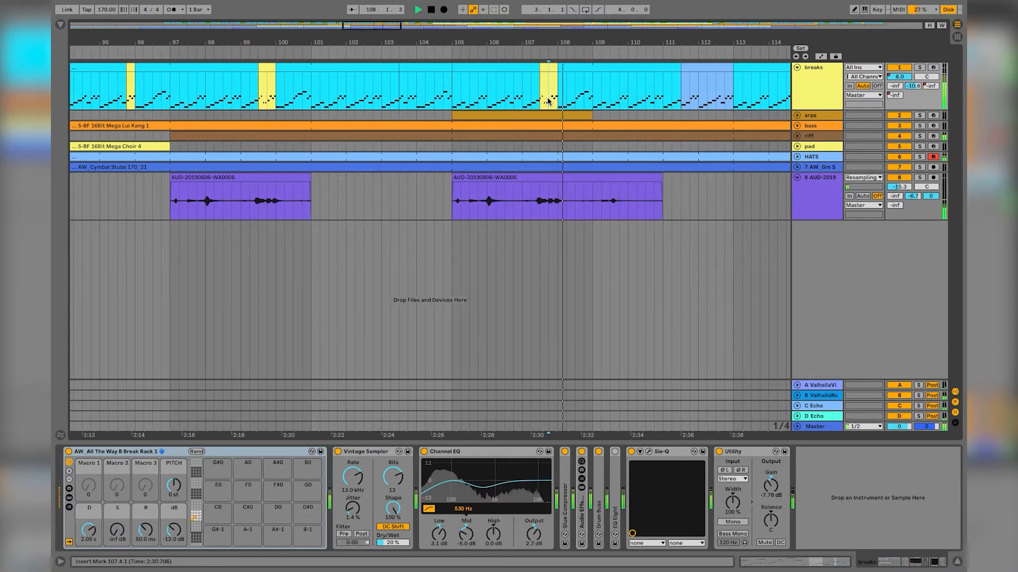
Step: Move the start marker of the yellow breaks clip at 115.3.1 back to the first beat of its pattern
{"action": "scroll", "coordinate": [500, 117], "scroll_direction": "right", "scroll_amount": 3}
{"action": "scroll", "coordinate": [596, 97], "scroll_direction": "right", "scroll_amount": 5}
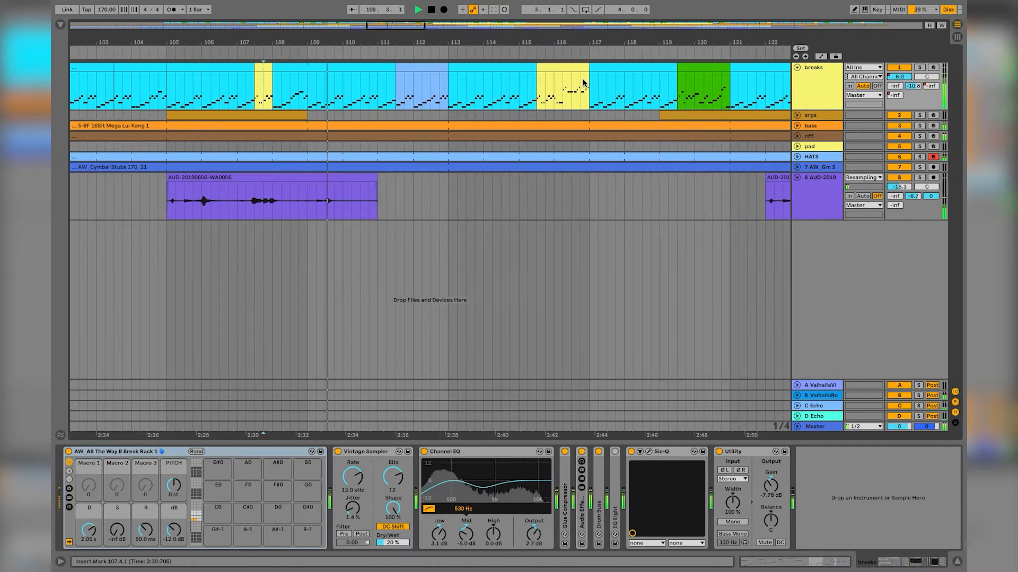
{"action": "left_click", "coordinate": [591, 69]}
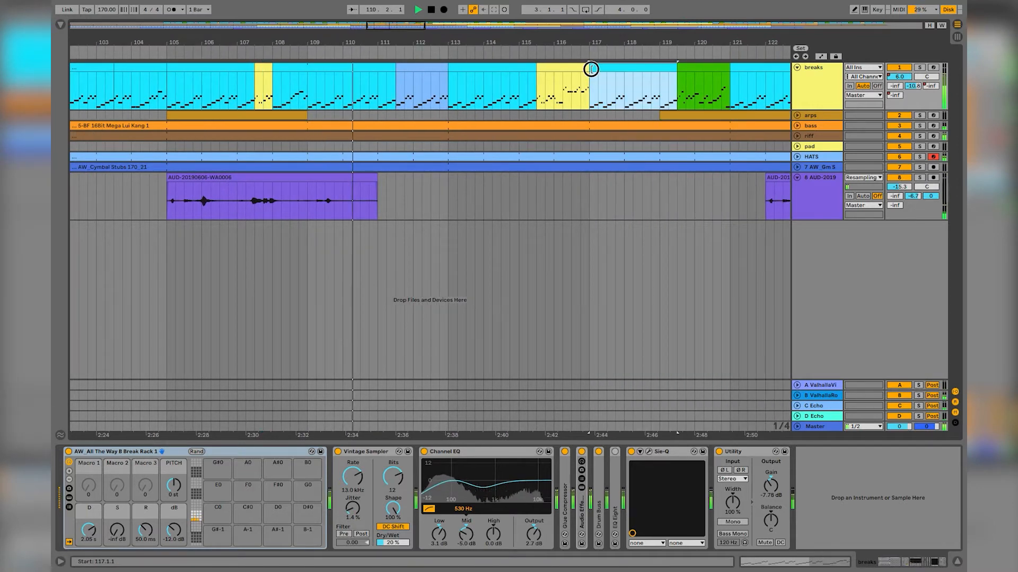
{"action": "double_click", "coordinate": [549, 69]}
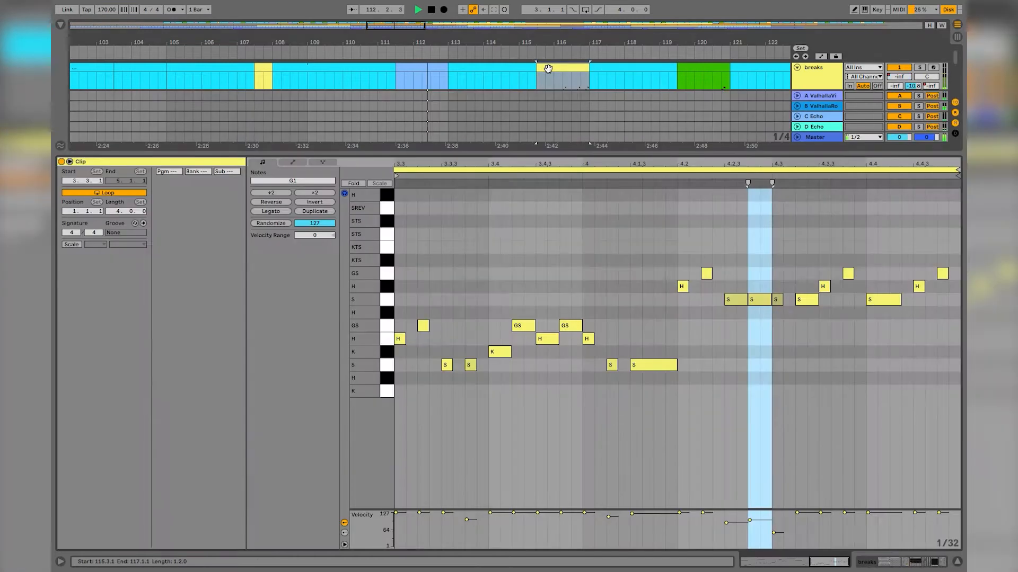
{"action": "left_click_drag", "start_coordinate": [569, 160], "coordinate": [569, 132]}
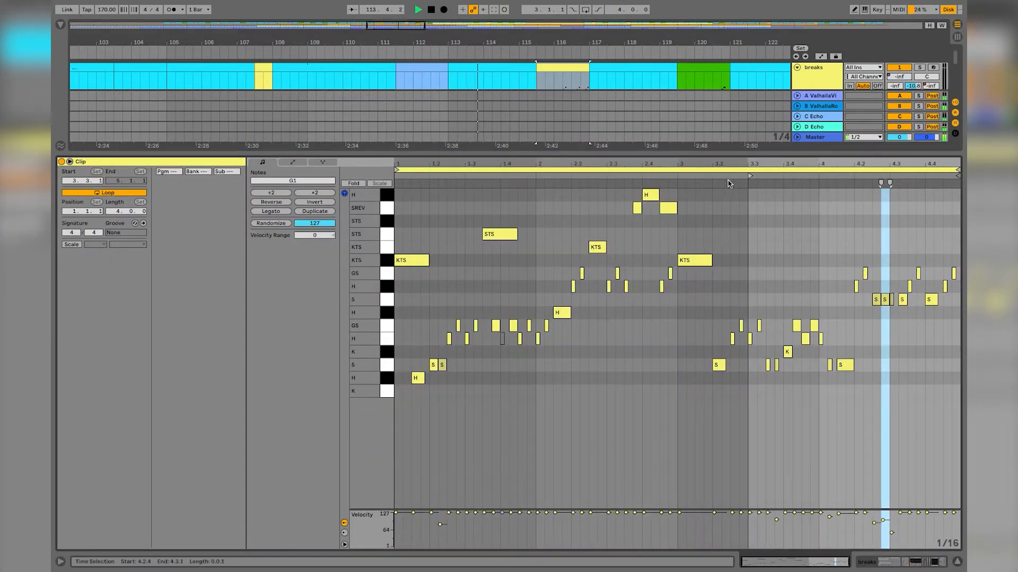
{"action": "left_click_drag", "start_coordinate": [749, 175], "coordinate": [397, 176]}
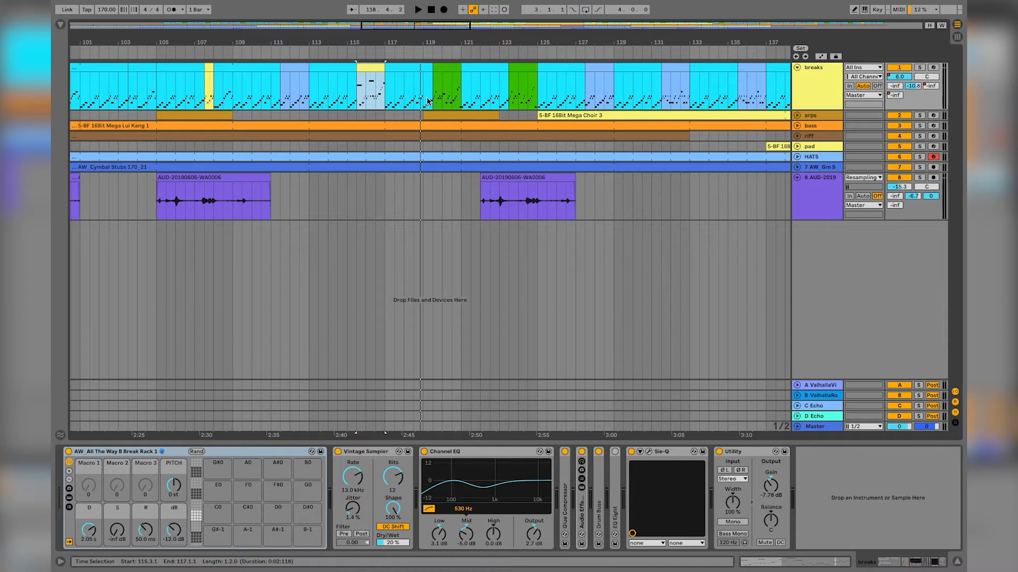
Step: Play from 119.1.1 and move the start marker of the yellow breaks clip at 143.3.1 to bar 2 of its pattern
{"action": "left_click", "coordinate": [425, 99]}
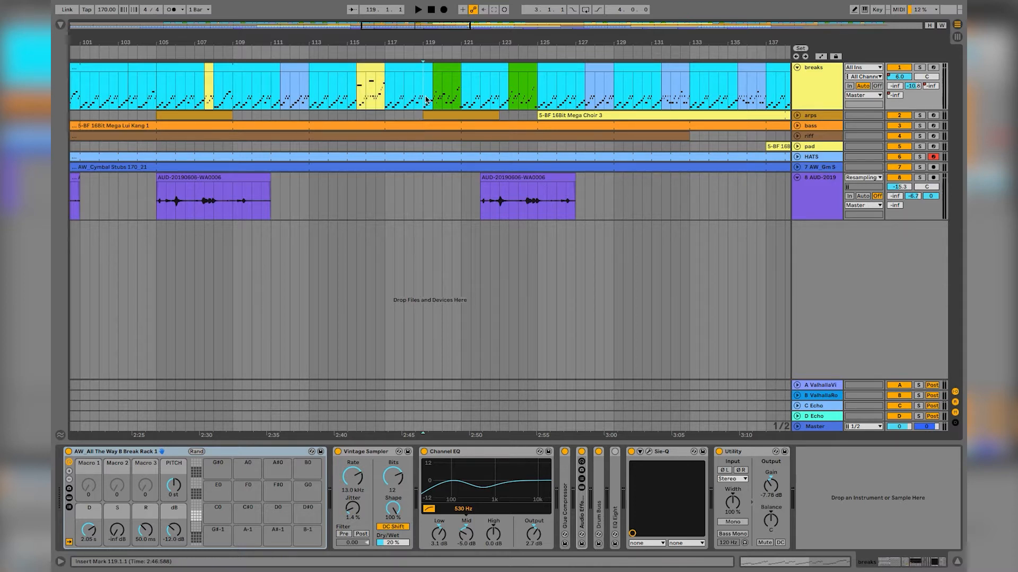
{"action": "key", "text": "space"}
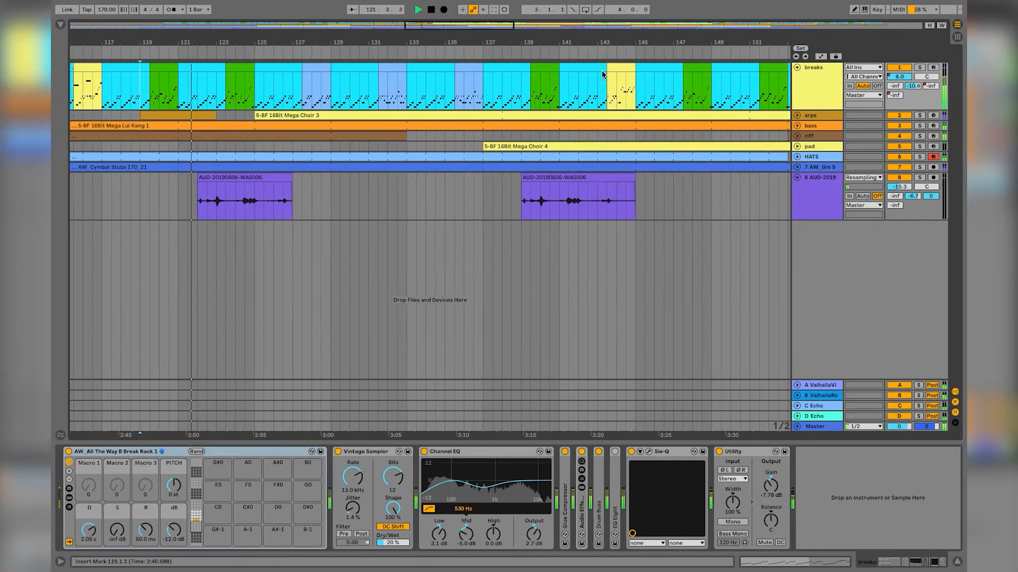
{"action": "double_click", "coordinate": [626, 65]}
{"action": "left_click_drag", "start_coordinate": [570, 168], "coordinate": [570, 112]}
{"action": "left_click_drag", "start_coordinate": [750, 176], "coordinate": [536, 179]}
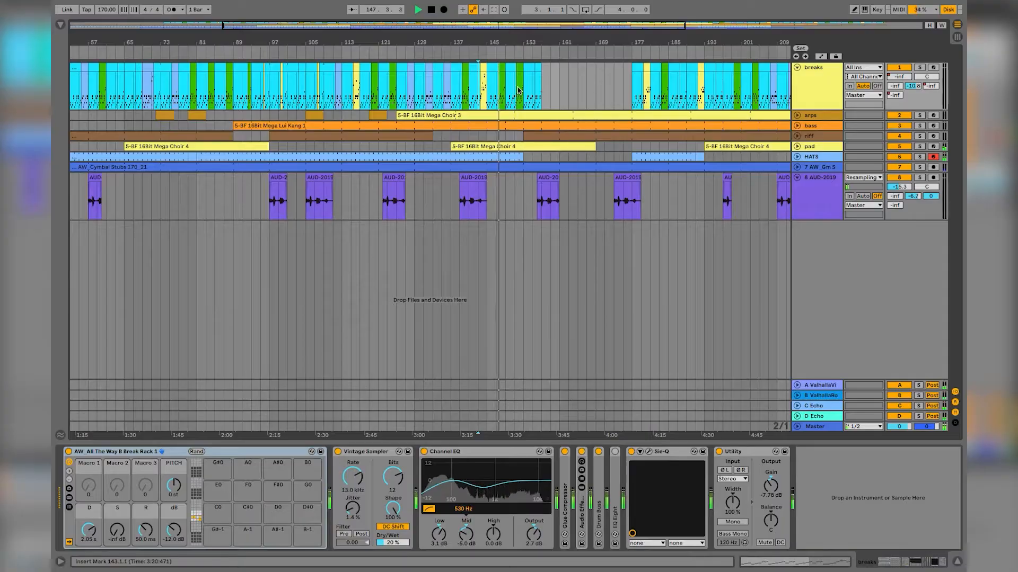
Step: Show the breaks track's volume automation and select its Utility device
{"action": "left_click", "coordinate": [824, 89]}
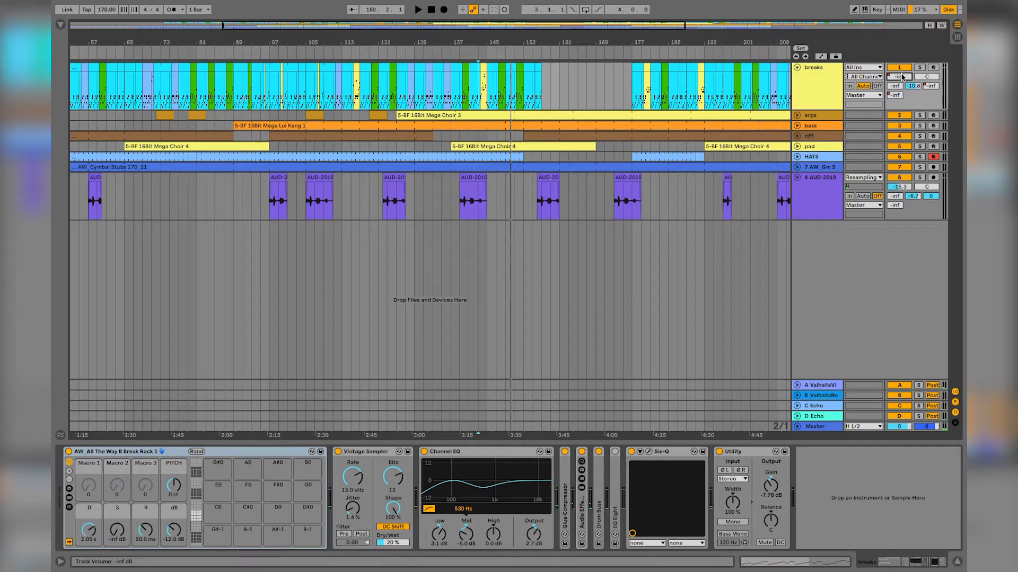
{"action": "key", "text": "a"}
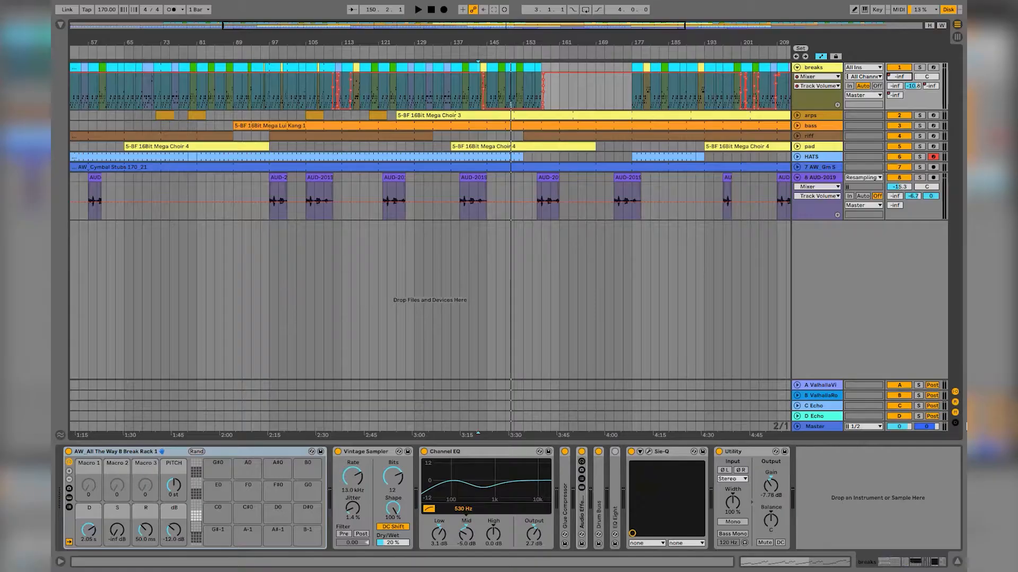
{"action": "left_click", "coordinate": [748, 455]}
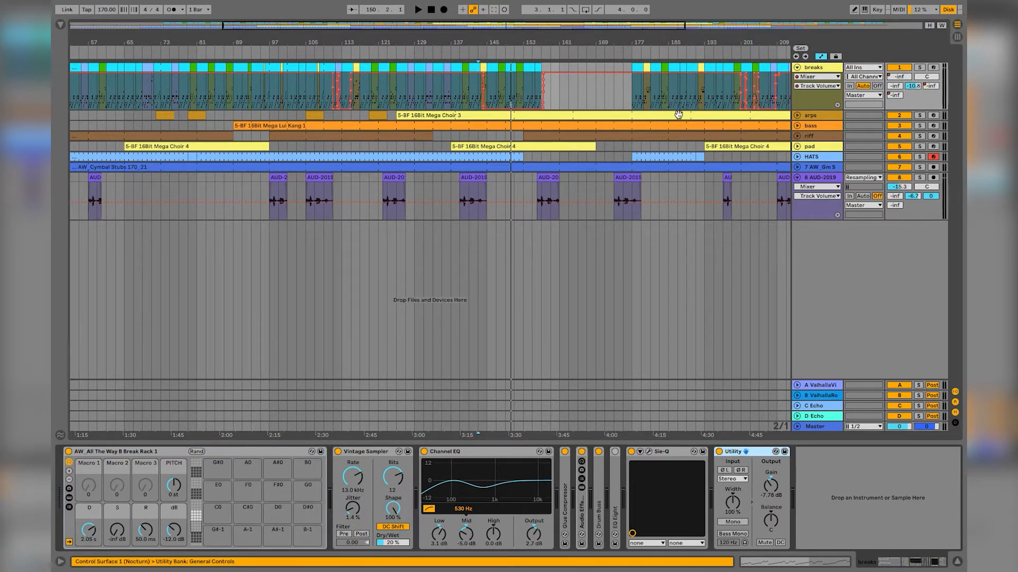
Step: Examine the breaks volume automation in the second half of the arrangement and play from 191.1.1
{"action": "left_click", "coordinate": [532, 95]}
{"action": "scroll", "coordinate": [507, 132], "scroll_direction": "right", "scroll_amount": 5}
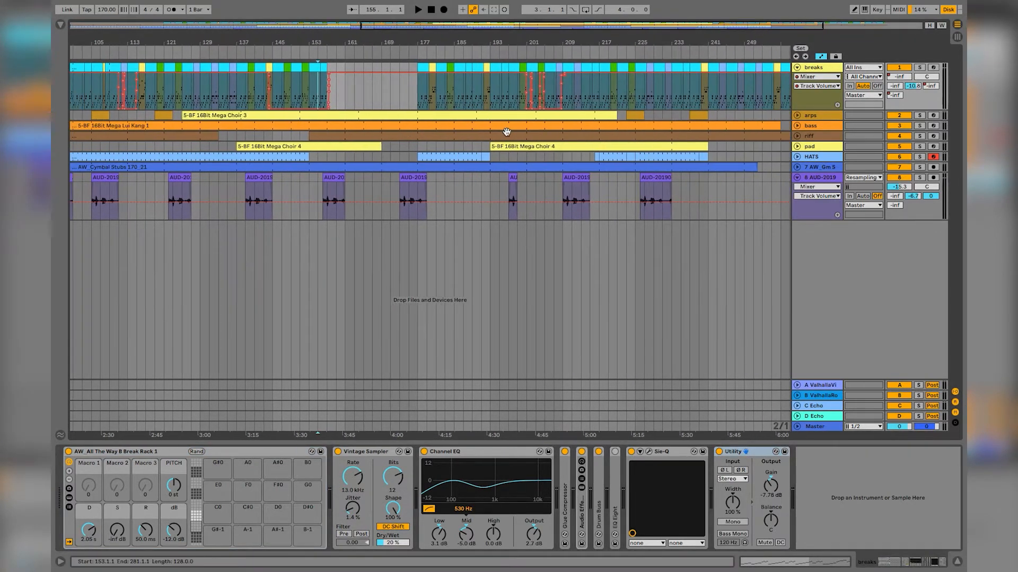
{"action": "key", "text": "space"}
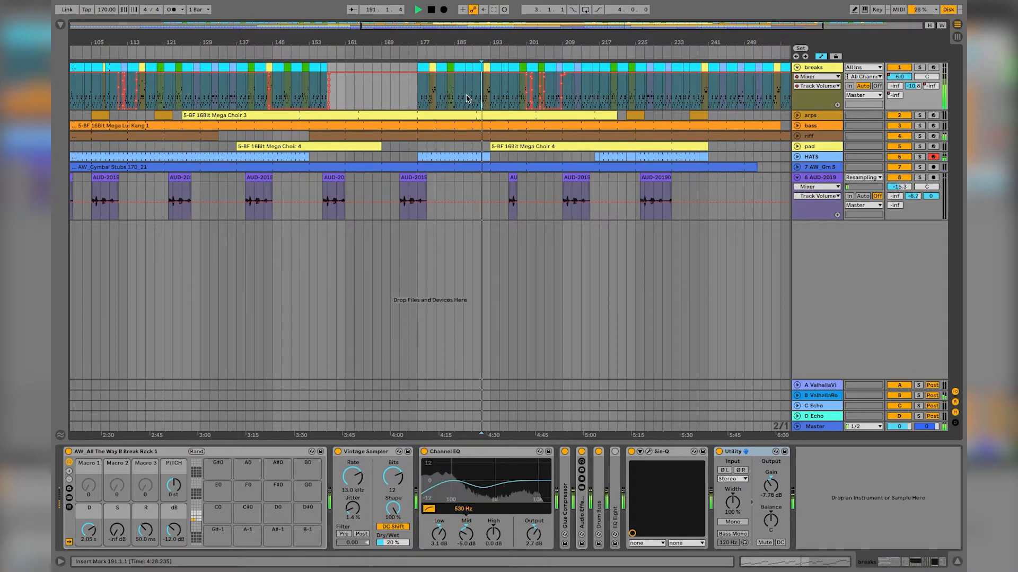
Step: Move the start marker of the yellow breaks clip at 191.3.1 back to just before bar 2 of its pattern
{"action": "left_click_drag", "start_coordinate": [427, 40], "coordinate": [521, 80]}
{"action": "scroll", "coordinate": [554, 89], "scroll_direction": "right", "scroll_amount": 5}
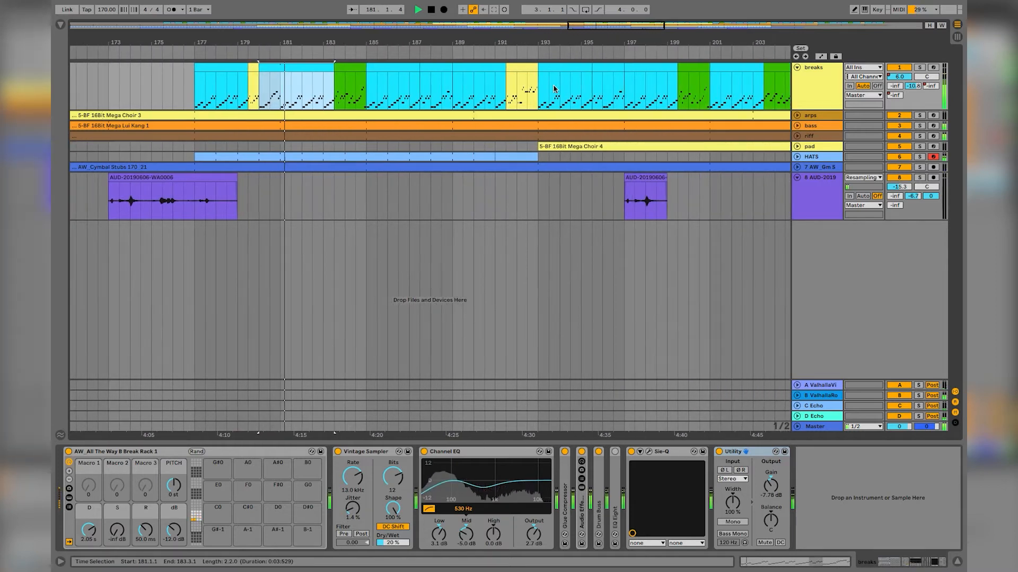
{"action": "left_click", "coordinate": [509, 68]}
{"action": "double_click", "coordinate": [510, 68]}
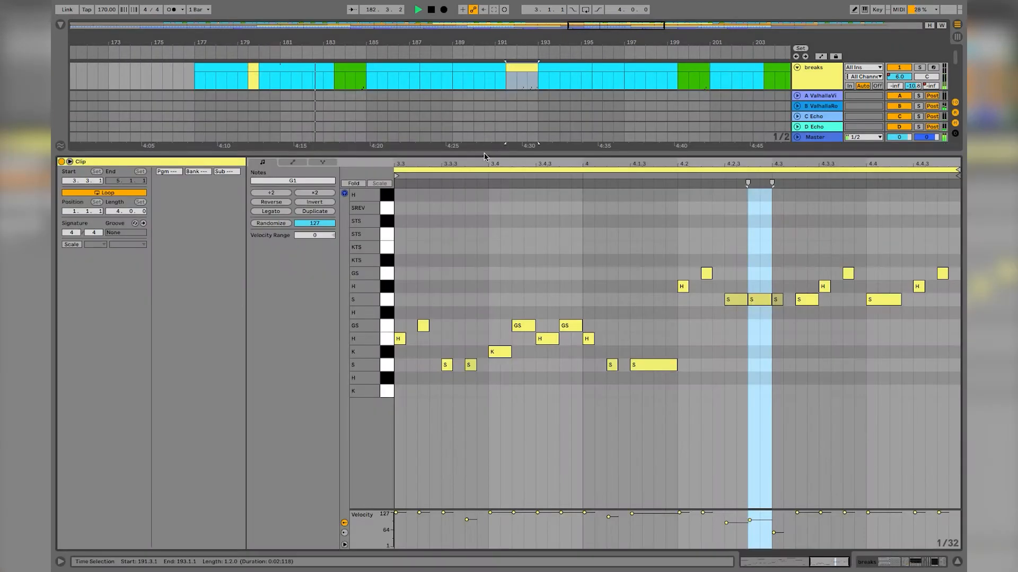
{"action": "left_click_drag", "start_coordinate": [749, 175], "coordinate": [534, 176]}
Step: Move the start marker of the green breaks clip at 183.3.1 back to the first beat of its pattern
{"action": "left_click", "coordinate": [341, 64]}
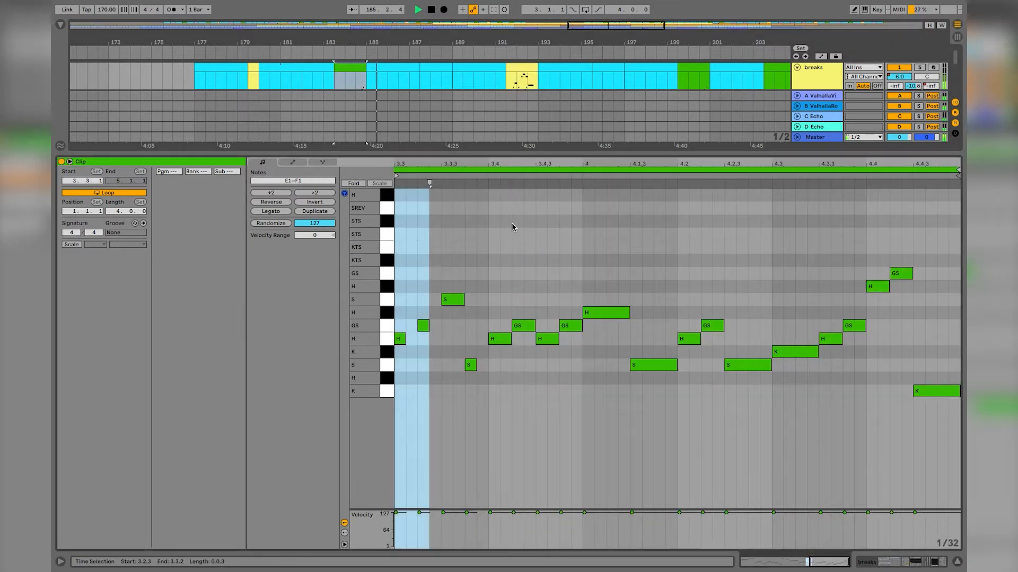
{"action": "double_click", "coordinate": [478, 162]}
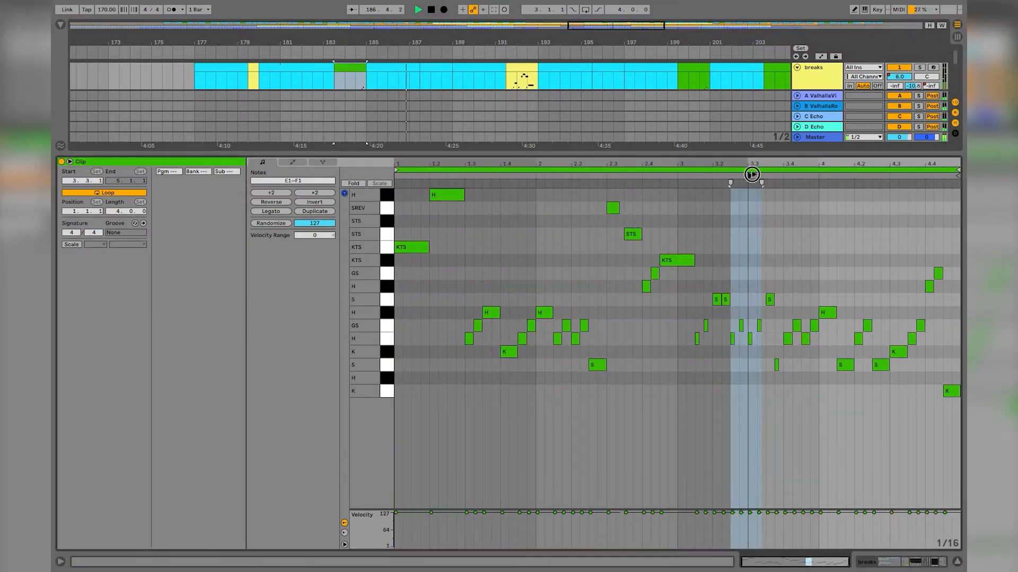
{"action": "left_click_drag", "start_coordinate": [750, 175], "coordinate": [360, 174]}
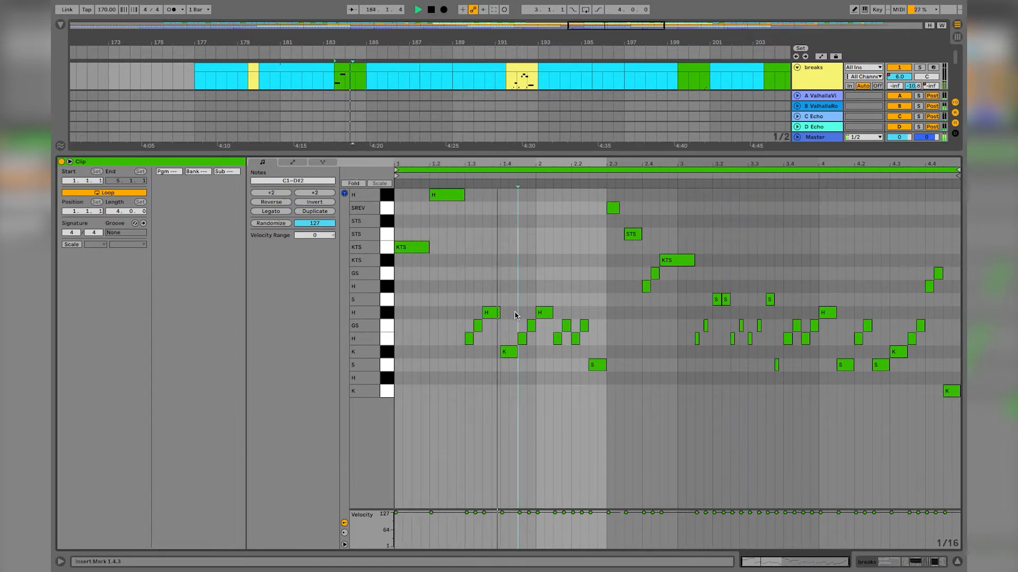
{"action": "key", "text": "shift+Tab"}
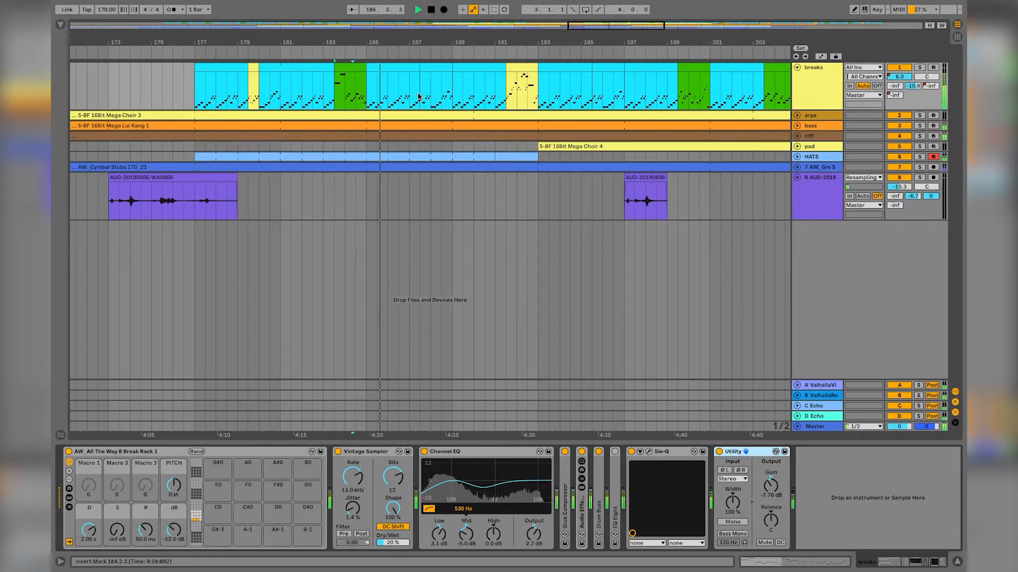
Step: Move the start marker of the green breaks clip at 199.3.1 to bar 3 of its pattern
{"action": "scroll", "coordinate": [417, 97], "scroll_direction": "right", "scroll_amount": 3}
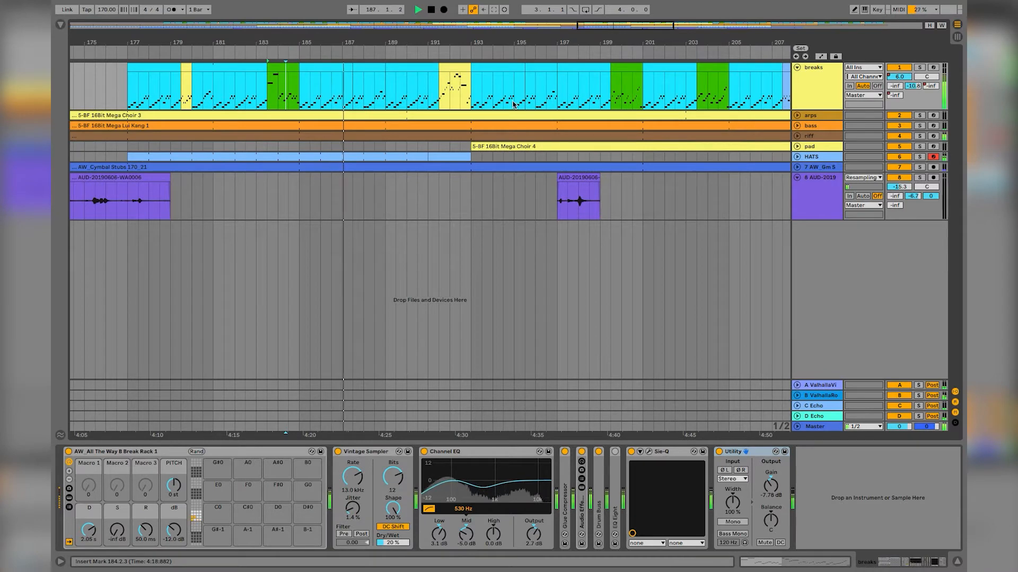
{"action": "scroll", "coordinate": [535, 108], "scroll_direction": "right", "scroll_amount": 5}
{"action": "double_click", "coordinate": [497, 67]}
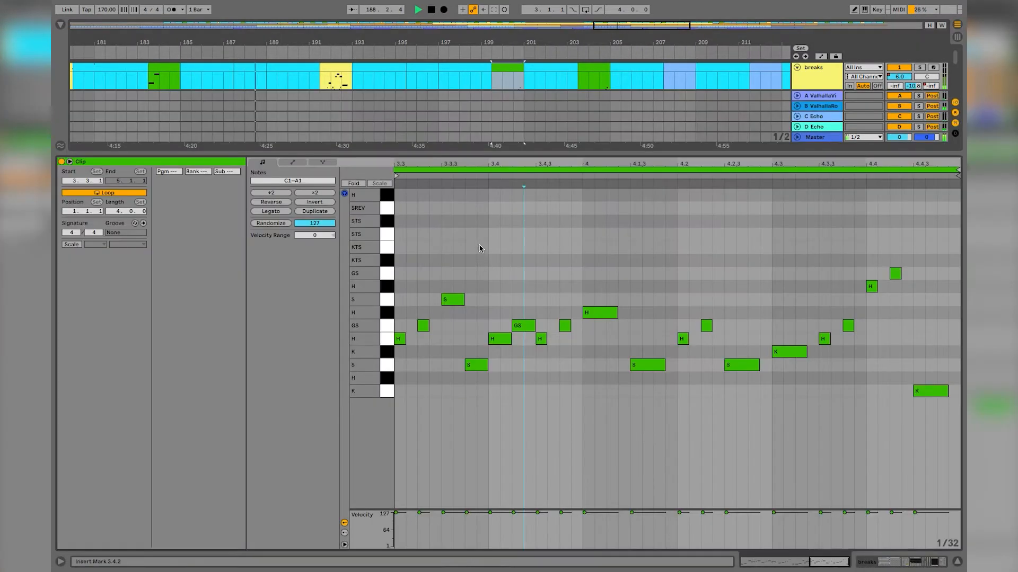
{"action": "left_click_drag", "start_coordinate": [523, 185], "coordinate": [677, 191]}
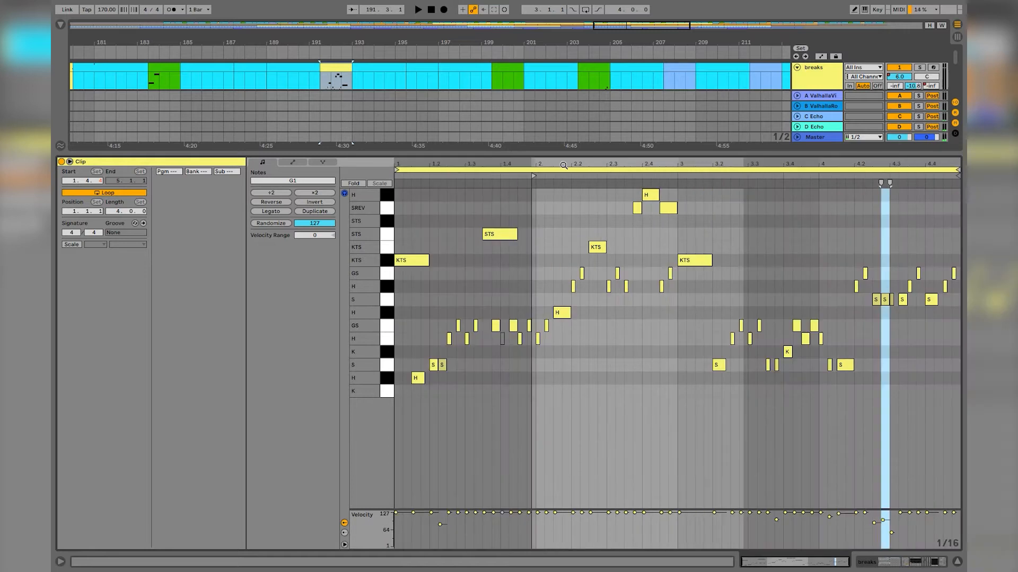
Step: Align the start marker of the yellow breaks clip at 191.3.1 to 2.1.1 and play from 190.1.1
{"action": "left_click_drag", "start_coordinate": [533, 175], "coordinate": [537, 175]}
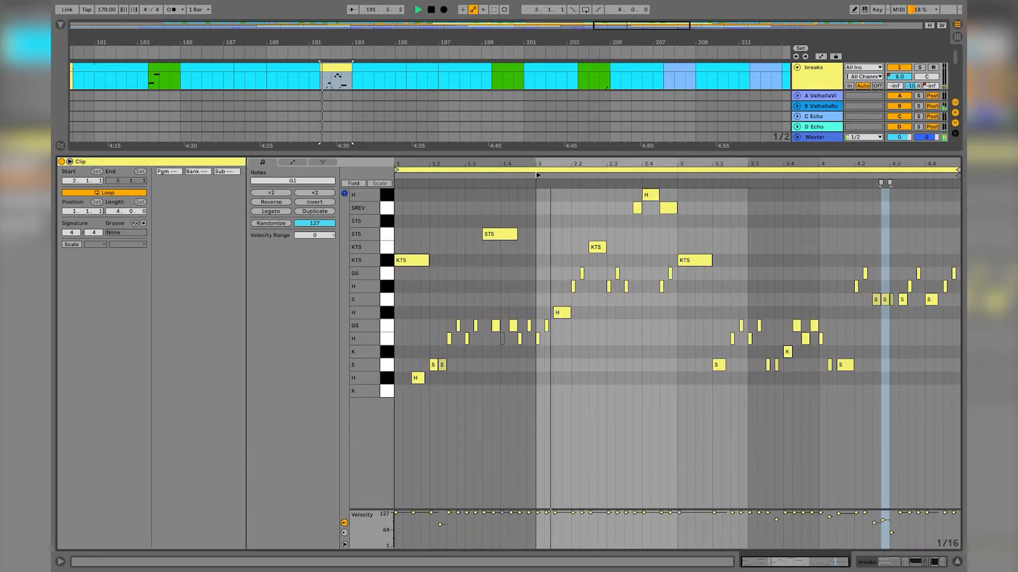
{"action": "left_click", "coordinate": [293, 74]}
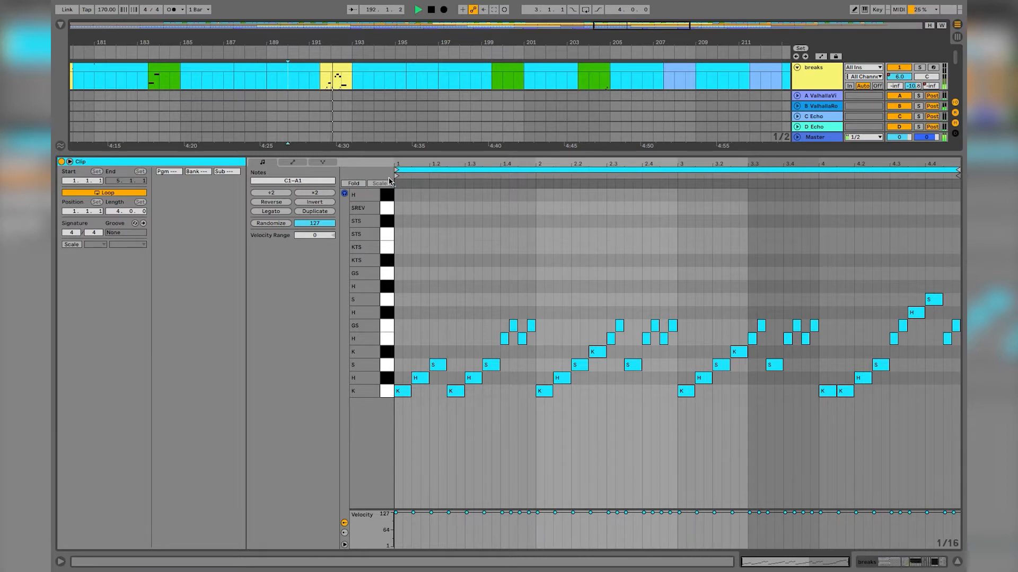
{"action": "key", "text": "shift+Tab"}
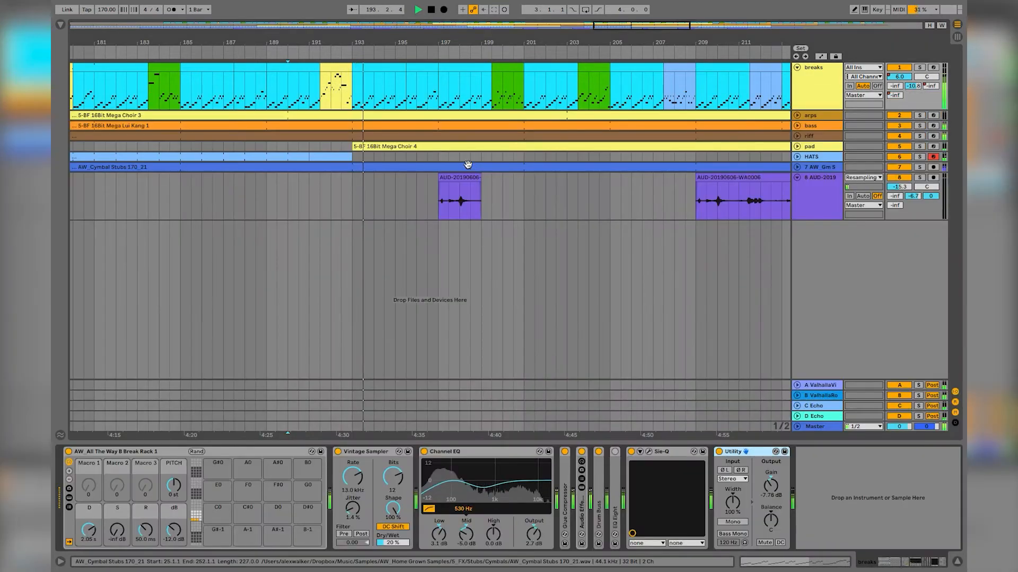
Step: Move the start marker of the yellow breaks clip at 239.3.1 back to the first beat of its pattern
{"action": "scroll", "coordinate": [518, 112], "scroll_direction": "right", "scroll_amount": 5}
{"action": "scroll", "coordinate": [434, 109], "scroll_direction": "right", "scroll_amount": 15}
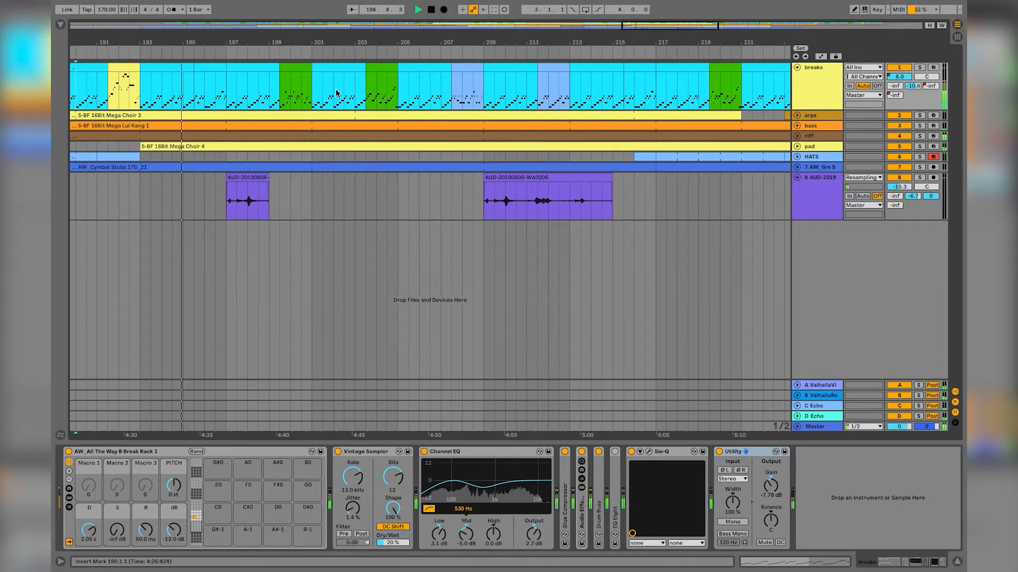
{"action": "scroll", "coordinate": [563, 93], "scroll_direction": "right", "scroll_amount": 3}
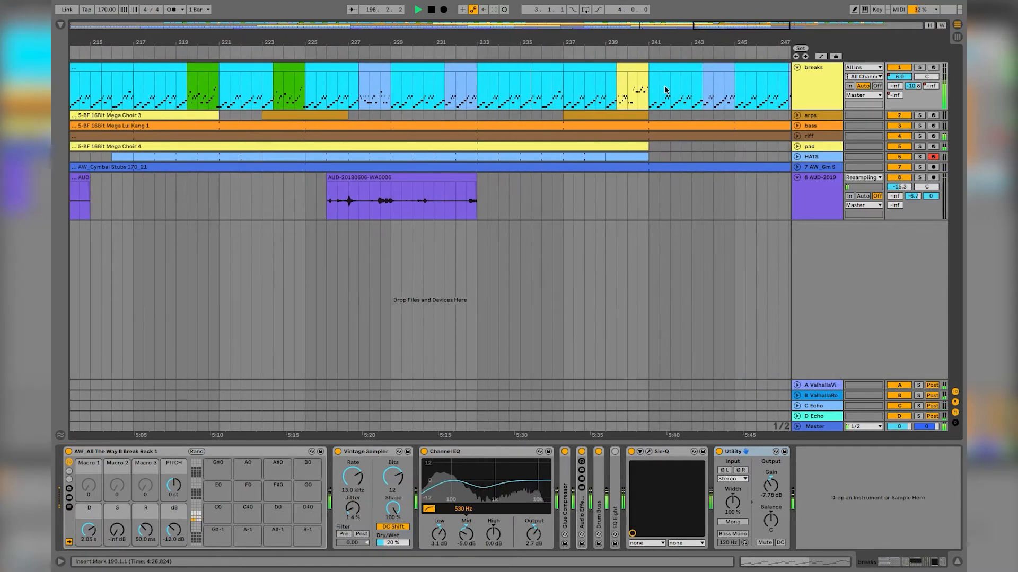
{"action": "left_click", "coordinate": [641, 64]}
{"action": "left_click", "coordinate": [474, 168]}
{"action": "left_click_drag", "start_coordinate": [428, 164], "coordinate": [727, 182]}
{"action": "left_click", "coordinate": [750, 173]}
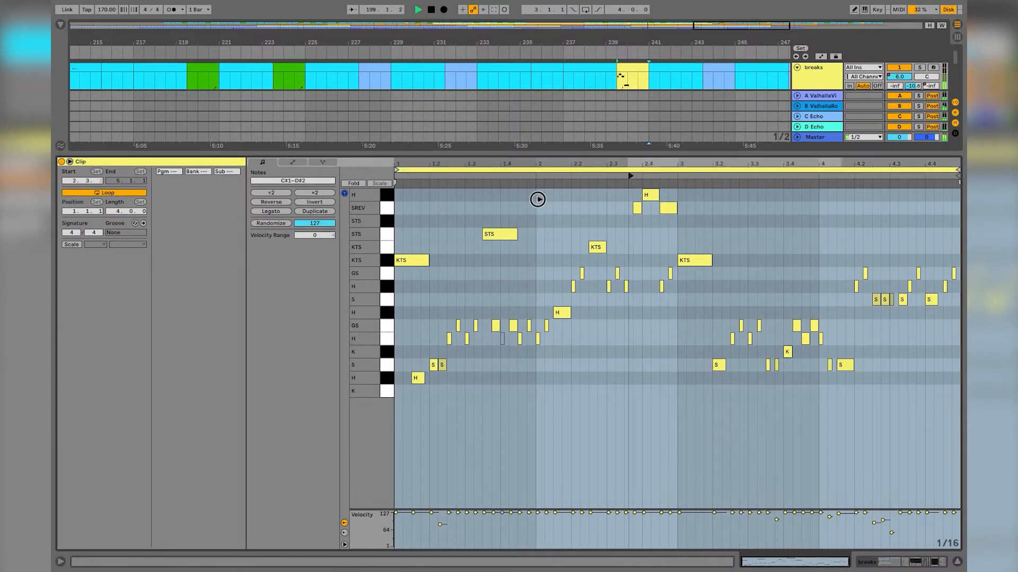
{"action": "key", "text": "shift+Tab"}
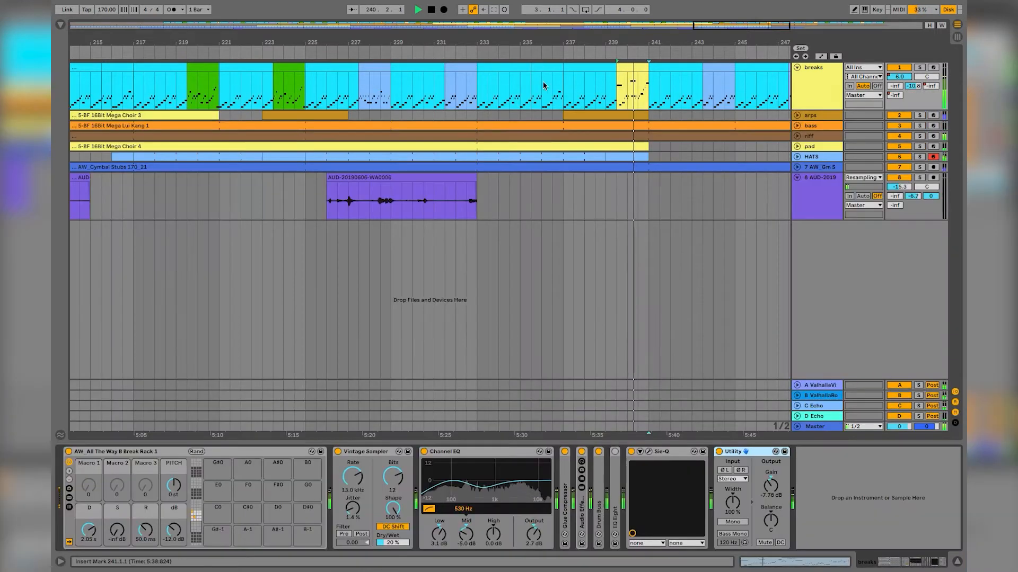
Step: Play from the green breaks clip at 219.3.1 and move the start marker of the green clip at 223.3.1 to 2.1.1
{"action": "left_click", "coordinate": [190, 85]}
{"action": "double_click", "coordinate": [284, 62]}
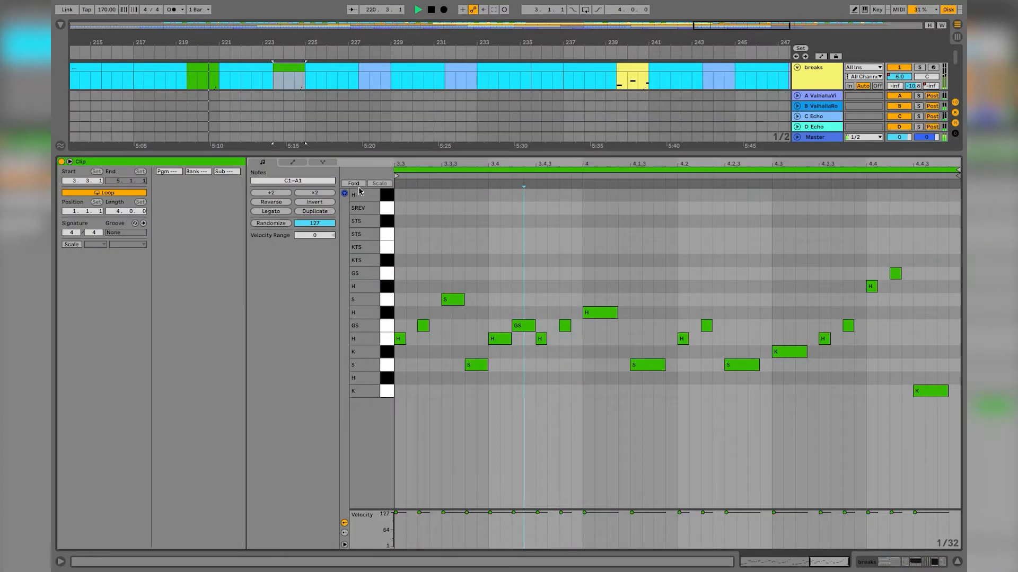
{"action": "double_click", "coordinate": [731, 164]}
{"action": "mouse_move", "coordinate": [749, 171]}
{"action": "left_mouse_down"}
{"action": "mouse_move", "coordinate": [590, 166]}
{"action": "mouse_move", "coordinate": [427, 196]}
{"action": "mouse_move", "coordinate": [536, 198]}
{"action": "left_mouse_up"}
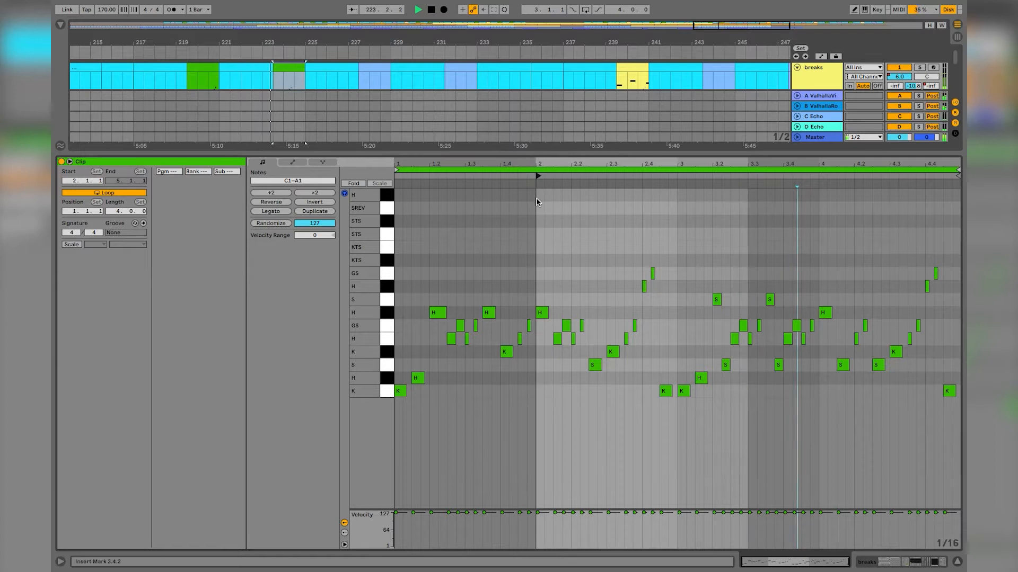
{"action": "key", "text": "shift+Tab"}
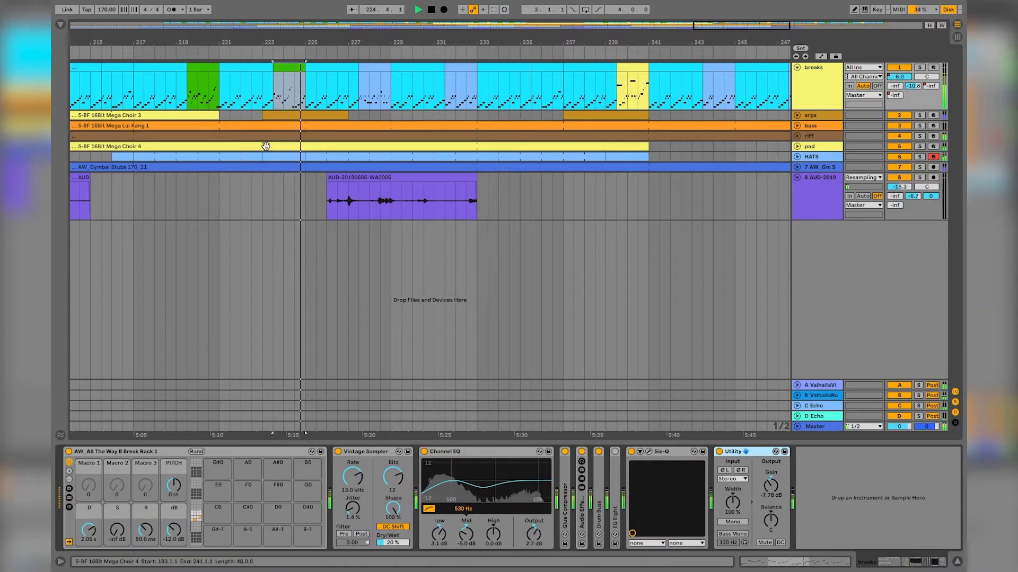
Step: Move the start marker of the yellow breaks clip at 255.3.1 to the first beat of its pattern and play from 253.1.1
{"action": "scroll", "coordinate": [418, 93], "scroll_direction": "right", "scroll_amount": 10}
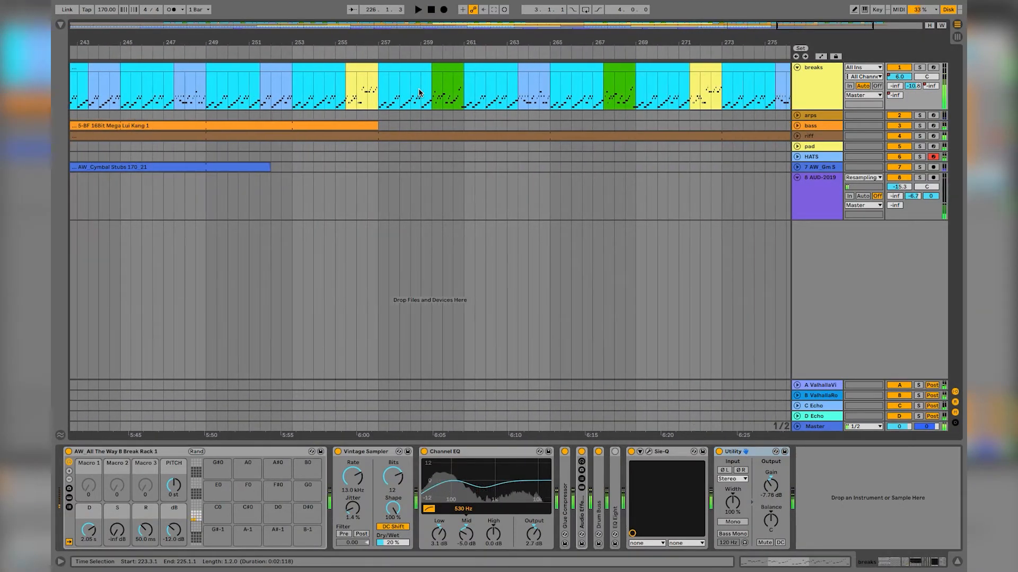
{"action": "double_click", "coordinate": [352, 70]}
{"action": "left_click_drag", "start_coordinate": [488, 163], "coordinate": [489, 117]}
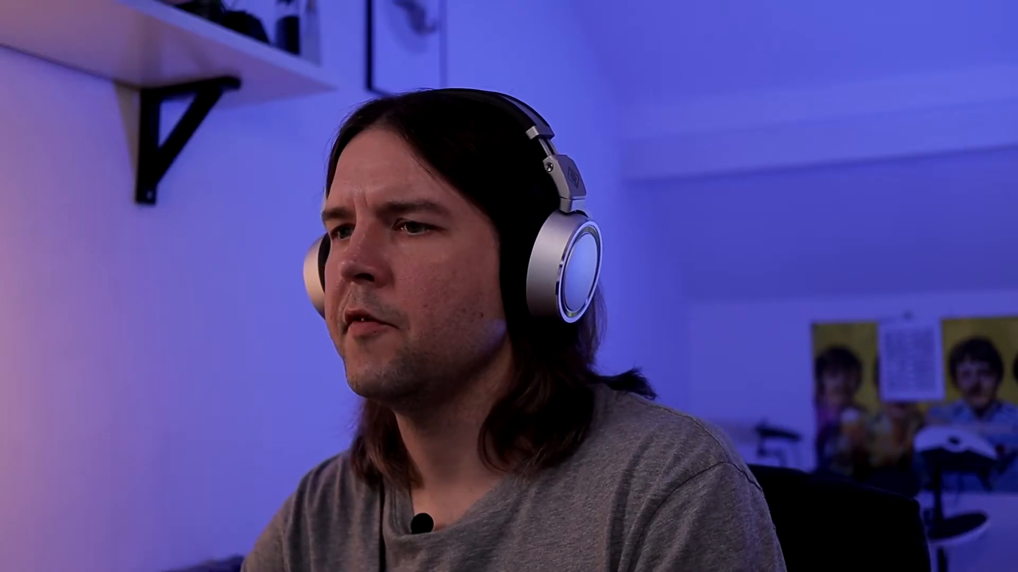
{"action": "left_click_drag", "start_coordinate": [753, 175], "coordinate": [388, 170]}
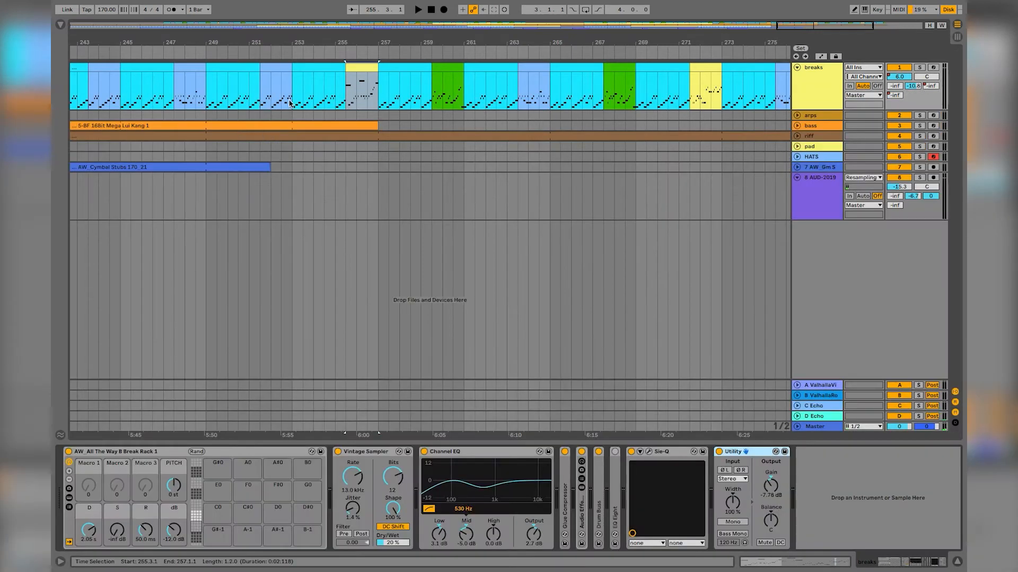
{"action": "left_click", "coordinate": [290, 102]}
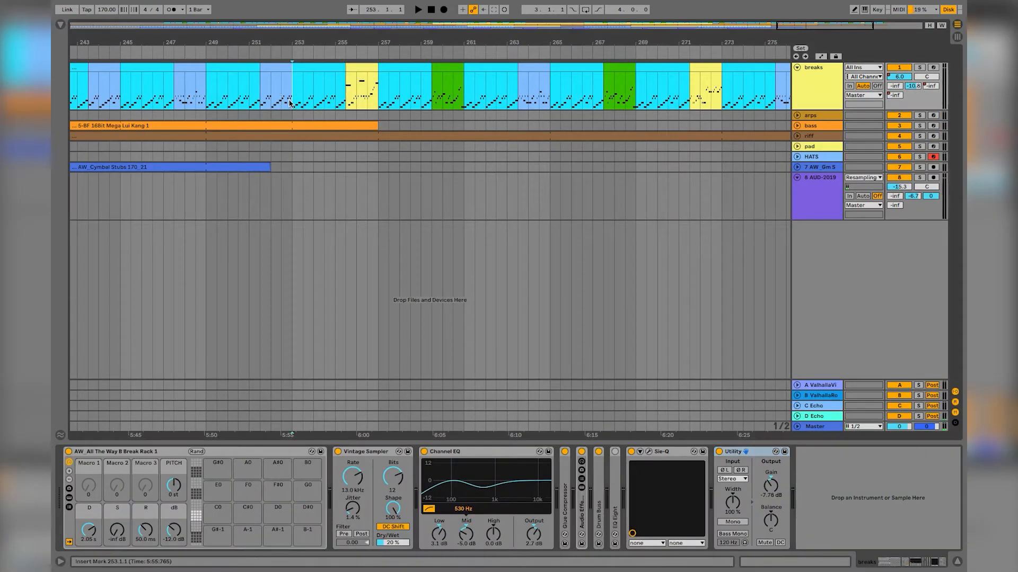
{"action": "key", "text": "space"}
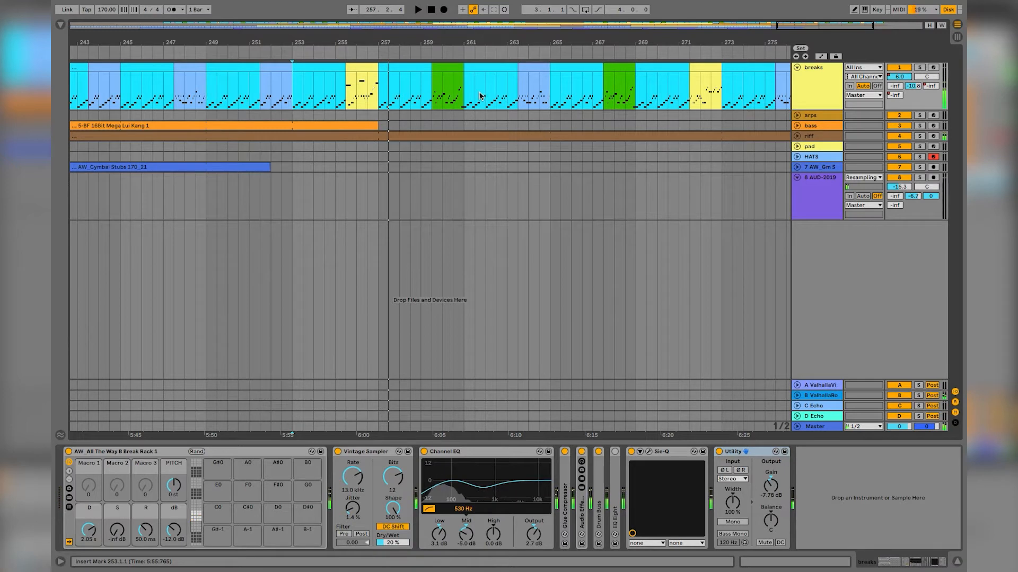
Step: Move the start marker of the yellow breaks clip at 271.3.1 to 4.1.1 in its pattern
{"action": "scroll", "coordinate": [480, 94], "scroll_direction": "right", "scroll_amount": 5}
{"action": "double_click", "coordinate": [483, 67]}
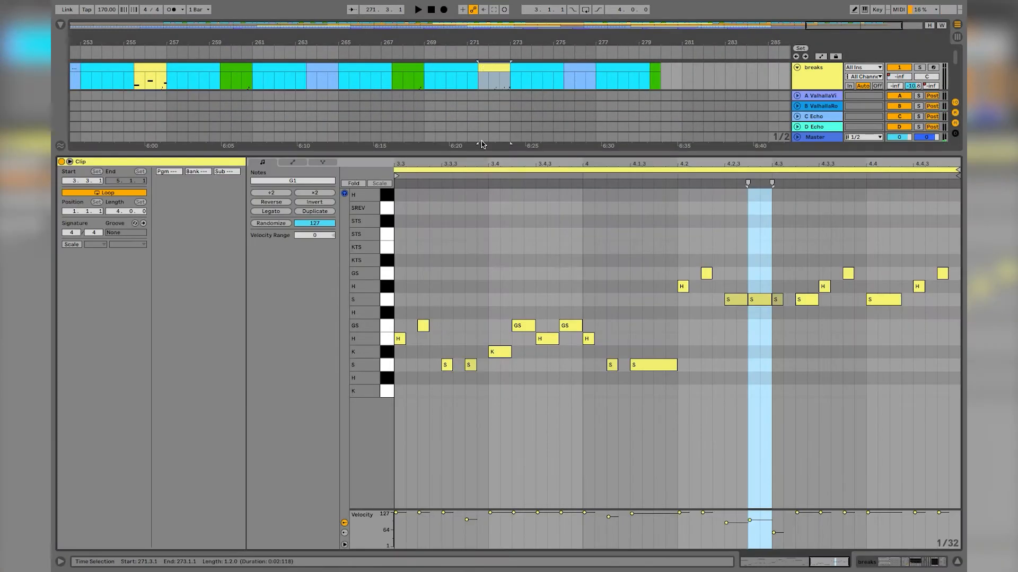
{"action": "left_click_drag", "start_coordinate": [481, 164], "coordinate": [481, 122]}
{"action": "left_click_drag", "start_coordinate": [752, 175], "coordinate": [818, 178]}
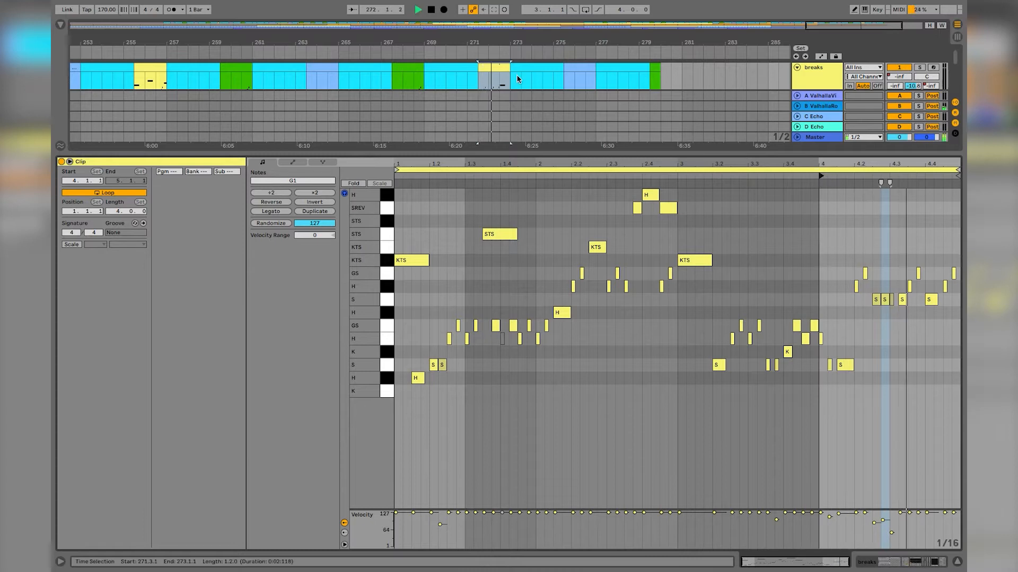
{"action": "key", "text": "shift+Tab"}
Step: Play from 270.1.1, check the breaks volume automation near the track's end, and review the whole arrangement
{"action": "left_click", "coordinate": [445, 98]}
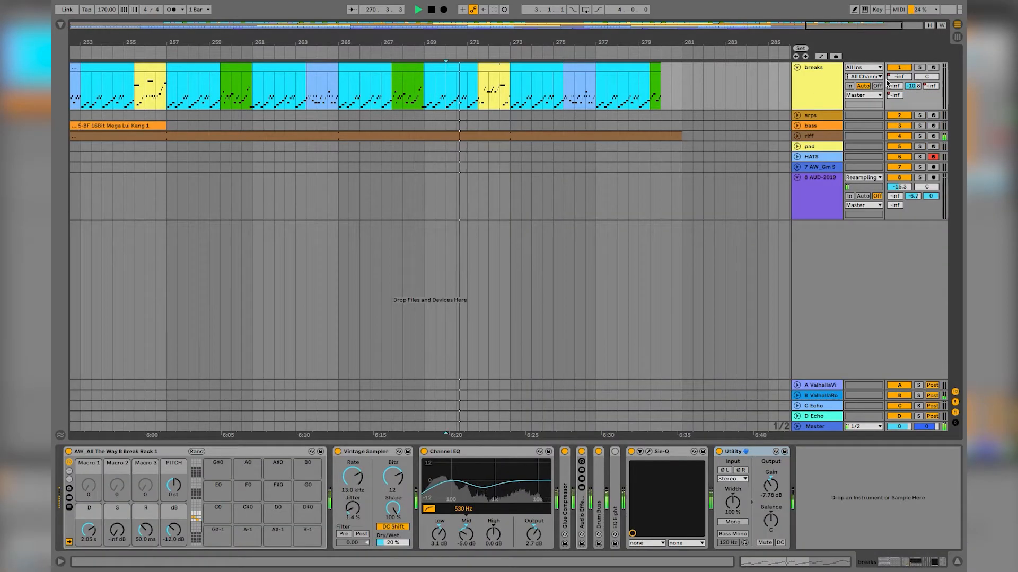
{"action": "key", "text": "a"}
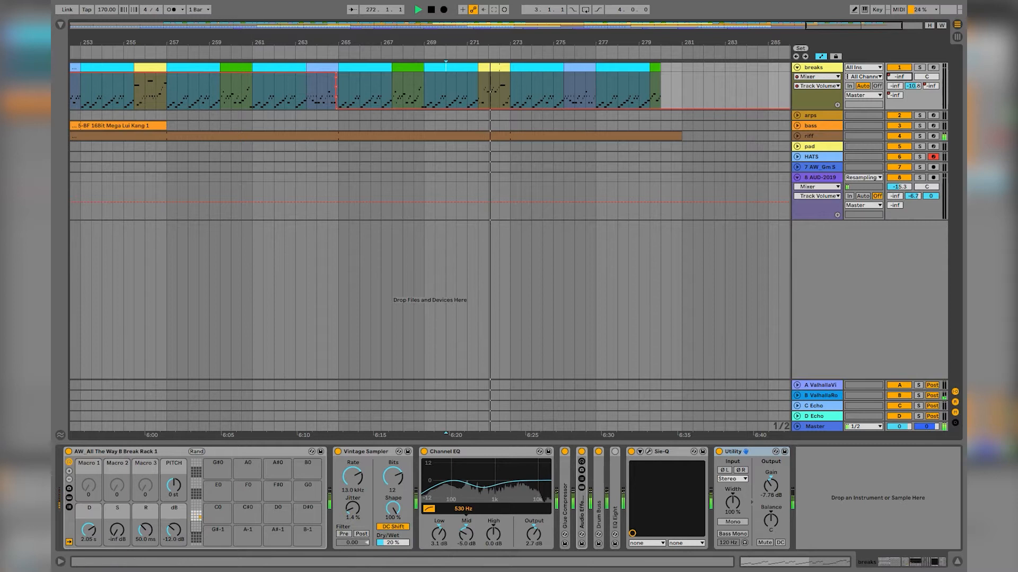
{"action": "left_click_drag", "start_coordinate": [598, 42], "coordinate": [599, 25]}
{"action": "key", "text": "a"}
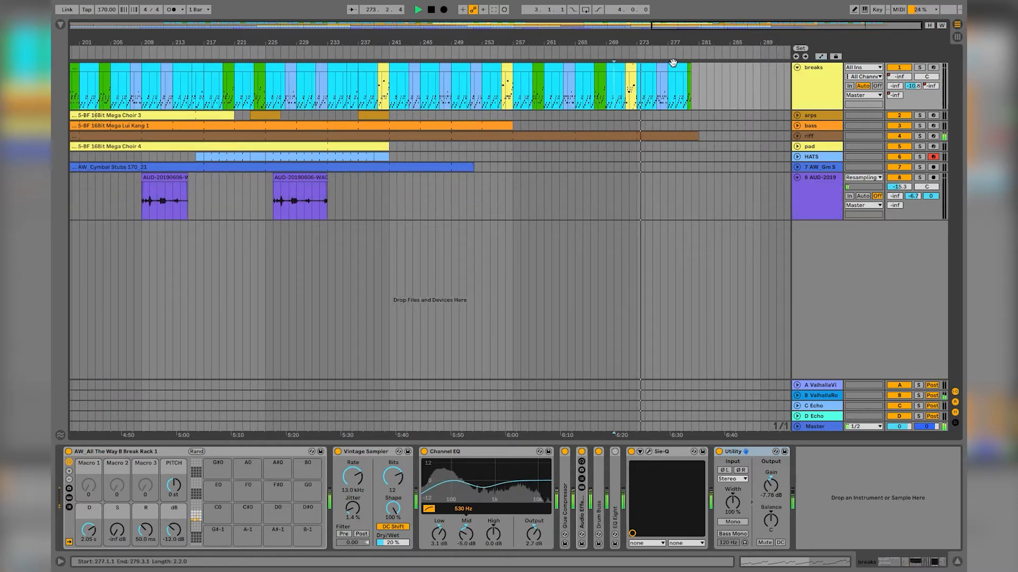
{"action": "left_click_drag", "start_coordinate": [486, 42], "coordinate": [486, 13]}
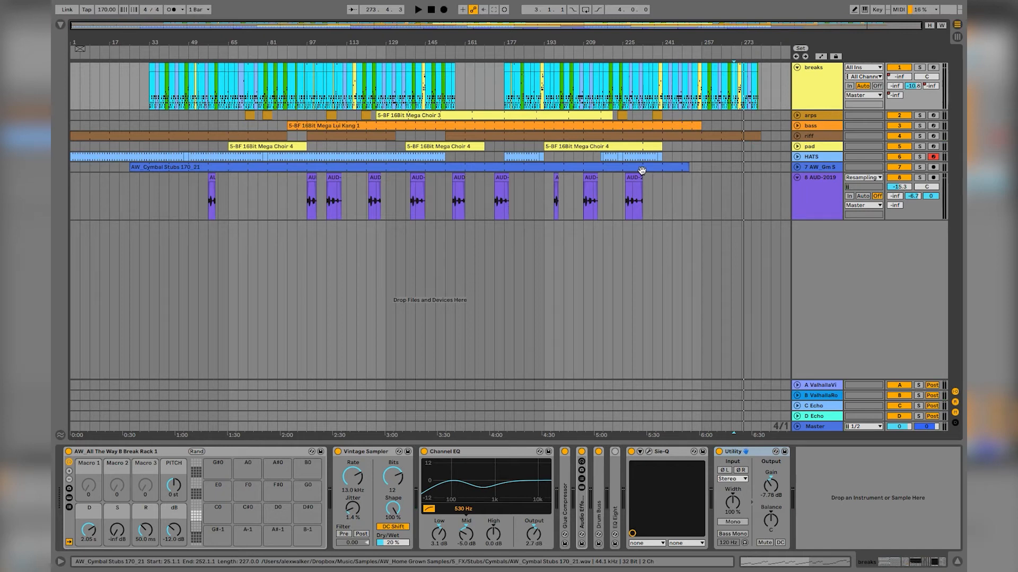
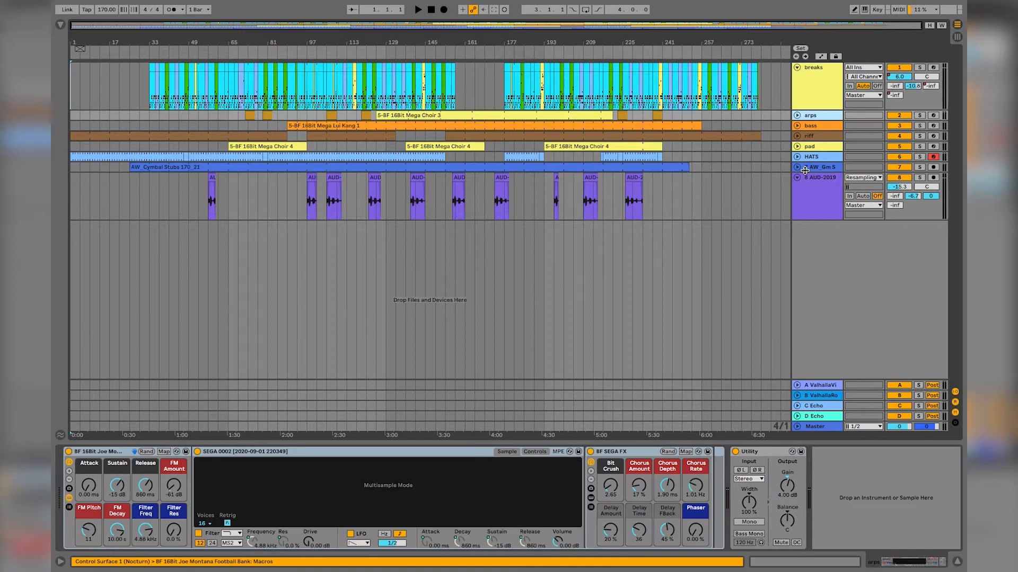
Step: Go through the device chains from the bass track down to the cymbal stubs track and unfold the cymbal stubs track
{"action": "key", "text": "Down"}
{"action": "key", "text": "Down"}
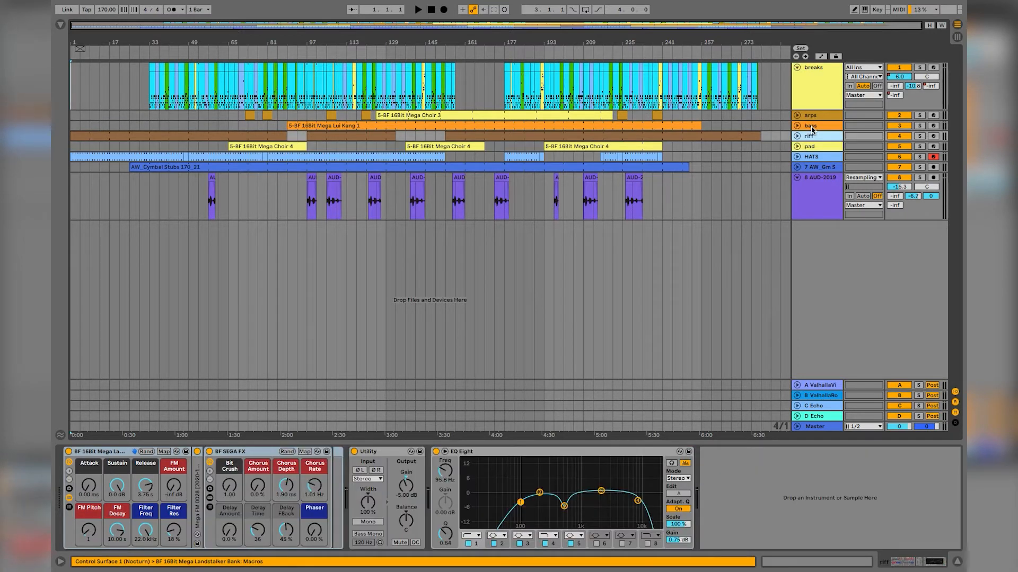
{"action": "key", "text": "Down"}
{"action": "key", "text": "Down"}
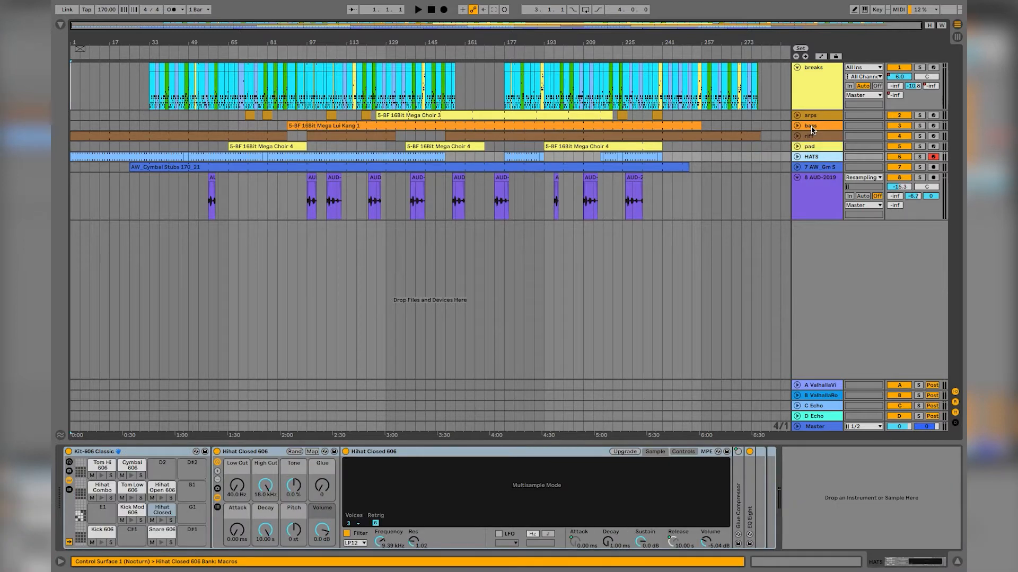
{"action": "key", "text": "Down"}
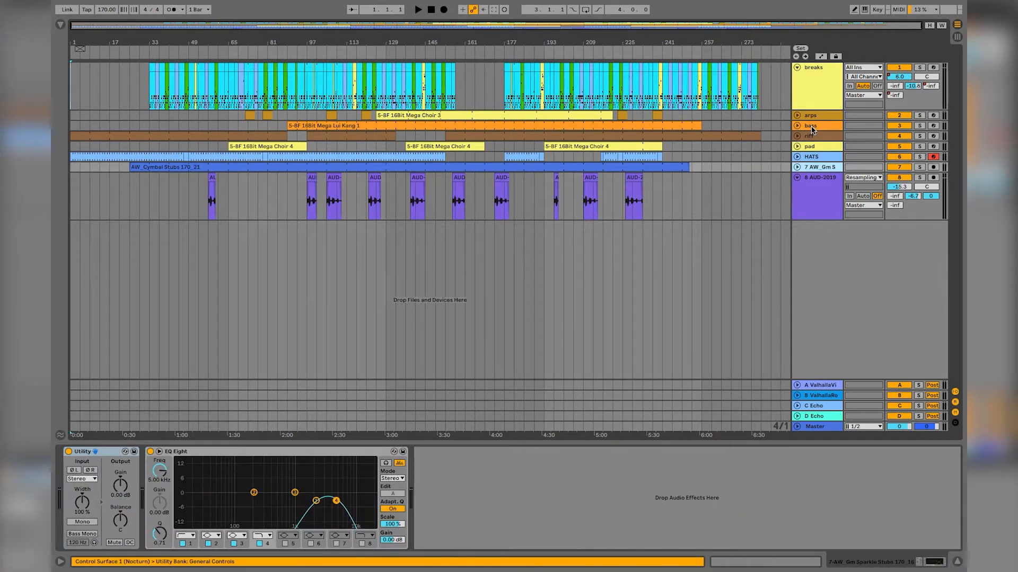
{"action": "left_click", "coordinate": [797, 168]}
{"action": "left_click", "coordinate": [815, 183]}
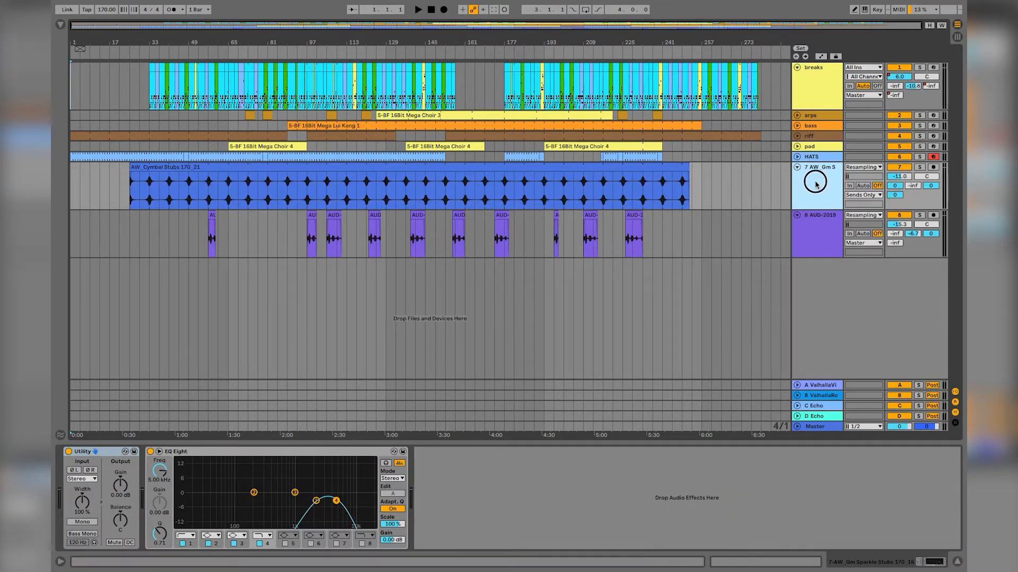
Step: Check the devices around the cymbal stubs and AUD-2019 tracks, then unfold the HATS track and show its devices
{"action": "left_click", "coordinate": [814, 251]}
{"action": "key", "text": "Up"}
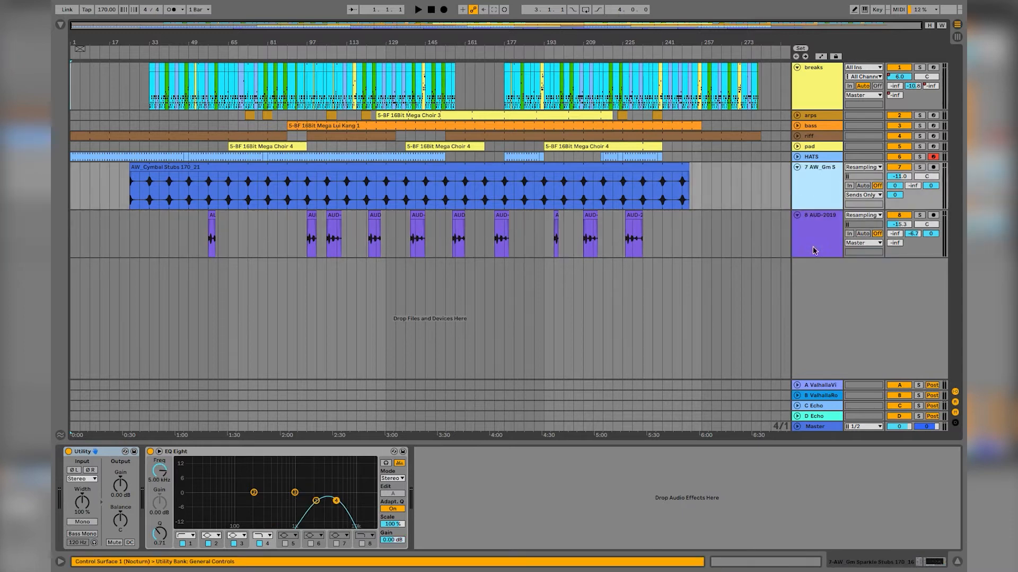
{"action": "left_click", "coordinate": [797, 157]}
{"action": "left_click", "coordinate": [812, 157]}
{"action": "left_click_drag", "start_coordinate": [182, 41], "coordinate": [206, 152]}
{"action": "left_click_drag", "start_coordinate": [221, 40], "coordinate": [222, 6]}
{"action": "left_click", "coordinate": [825, 189]}
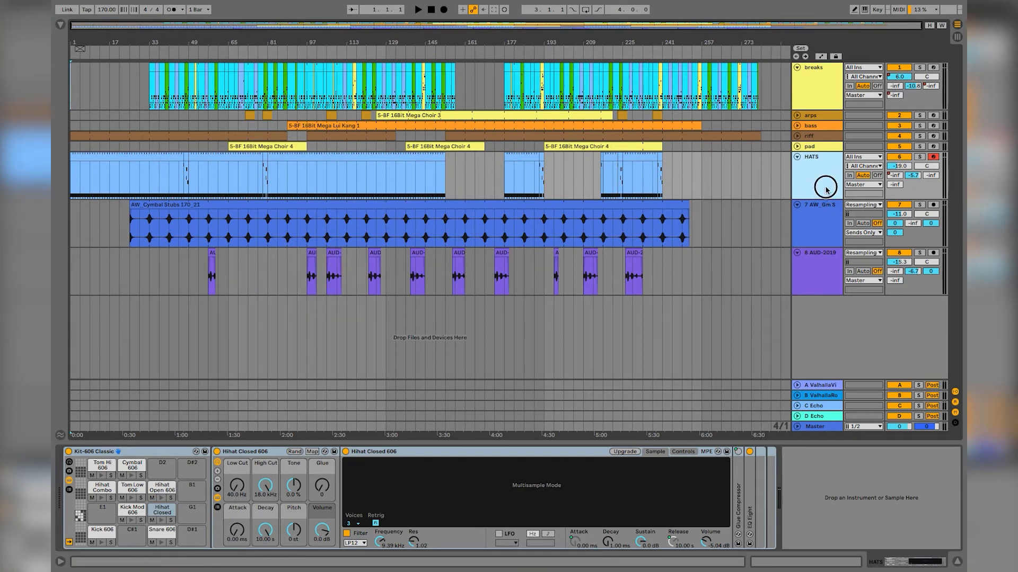
Step: Unfold the pad, riff, bass and arps tracks and view each one's device chain
{"action": "left_click", "coordinate": [796, 146]}
{"action": "left_click", "coordinate": [809, 163]}
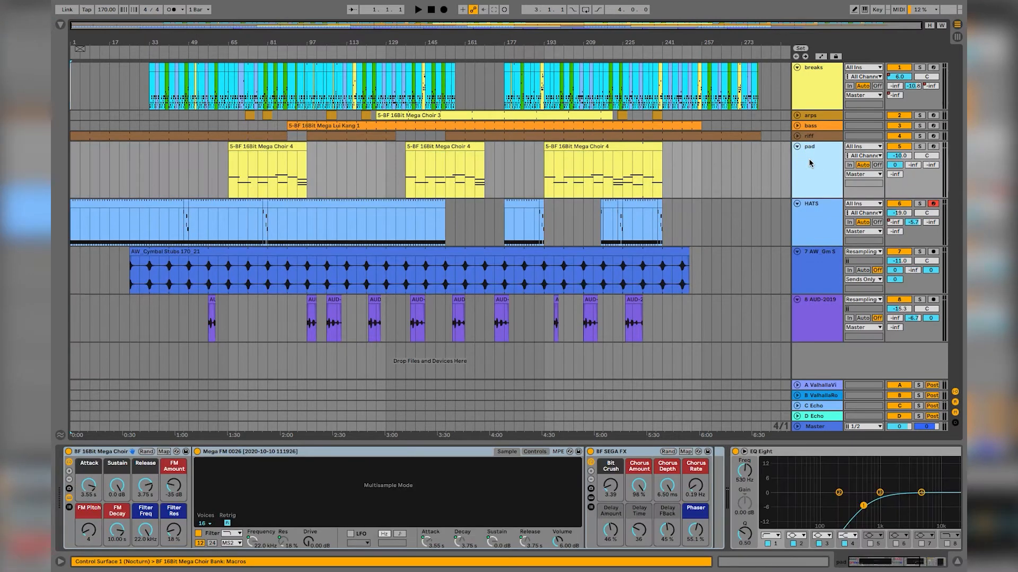
{"action": "left_click", "coordinate": [797, 136]}
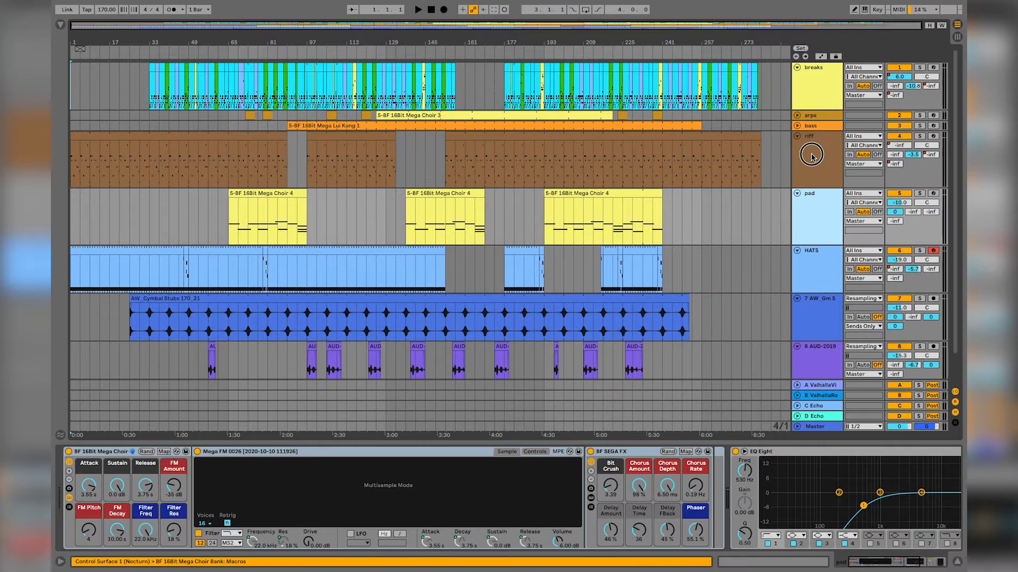
{"action": "left_click", "coordinate": [810, 159]}
{"action": "left_click", "coordinate": [797, 126]}
{"action": "left_click", "coordinate": [812, 131]}
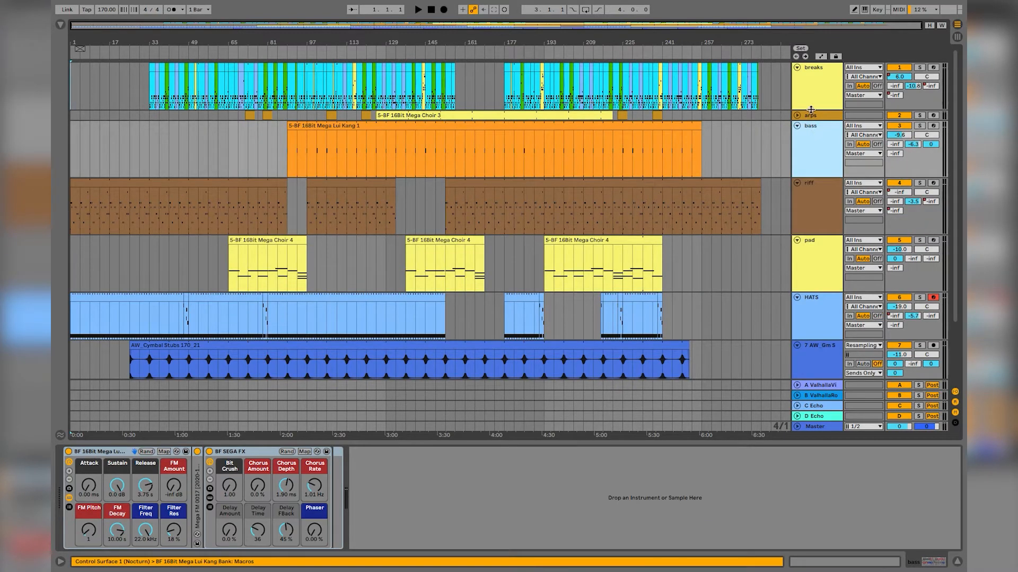
{"action": "left_click", "coordinate": [796, 115]}
{"action": "left_click", "coordinate": [813, 124]}
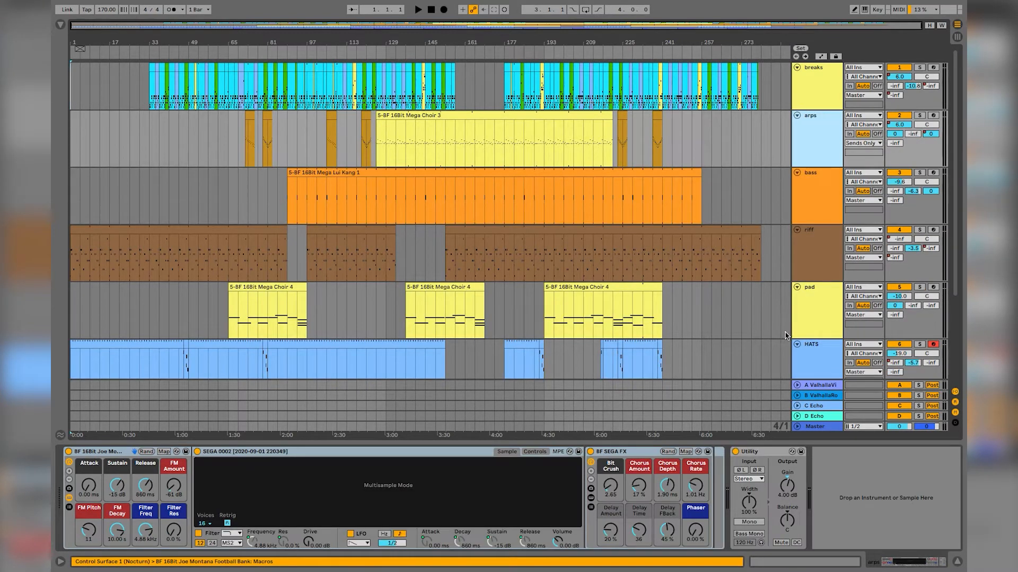
Step: Freeze the breaks, arps, bass, riff and pad tracks together and flatten them to audio
{"action": "left_click", "coordinate": [820, 334]}
{"action": "left_click", "coordinate": [817, 137], "text": "shift"}
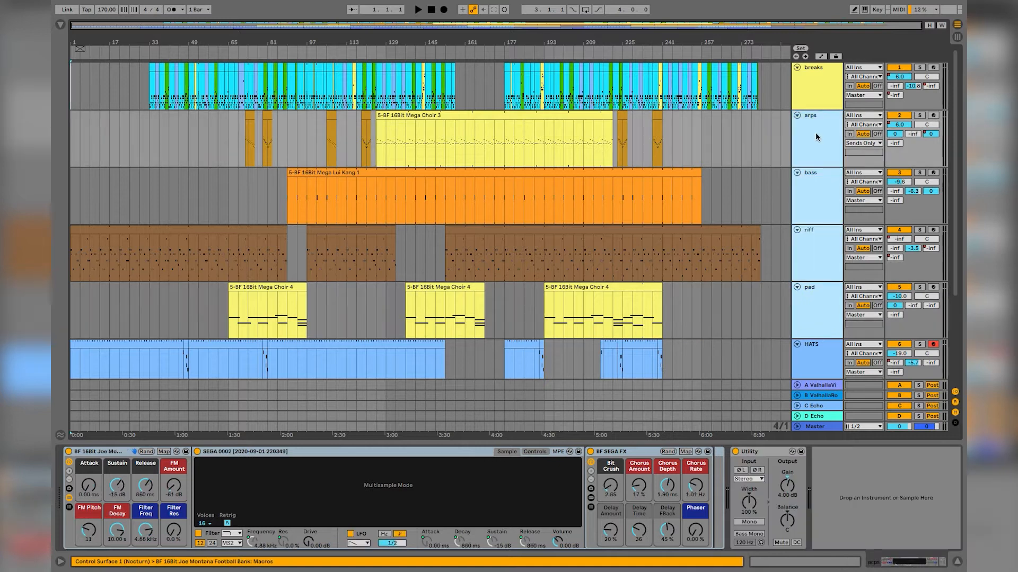
{"action": "left_click", "coordinate": [817, 103]}
{"action": "left_click", "coordinate": [810, 310]}
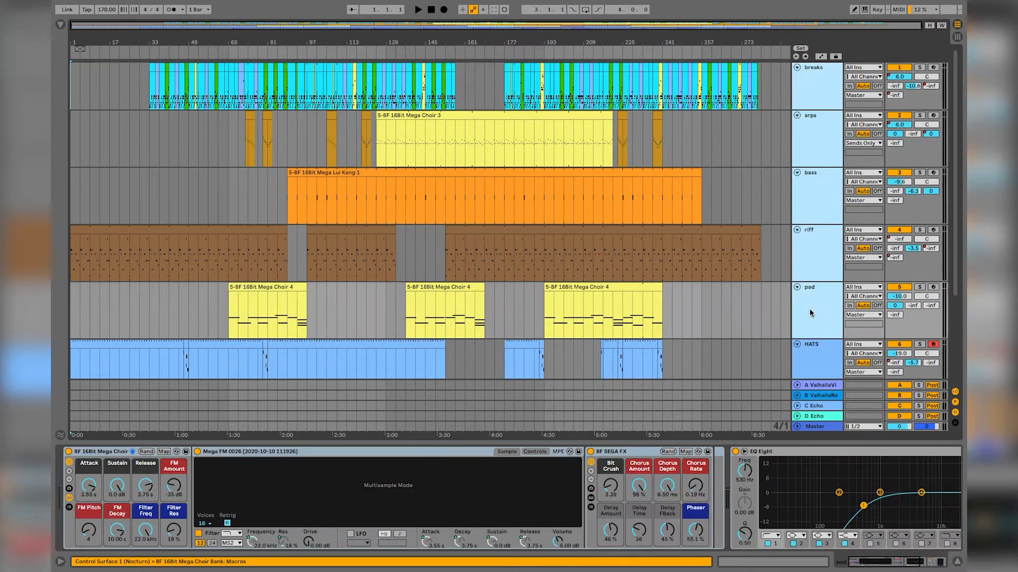
{"action": "right_click", "coordinate": [809, 313]}
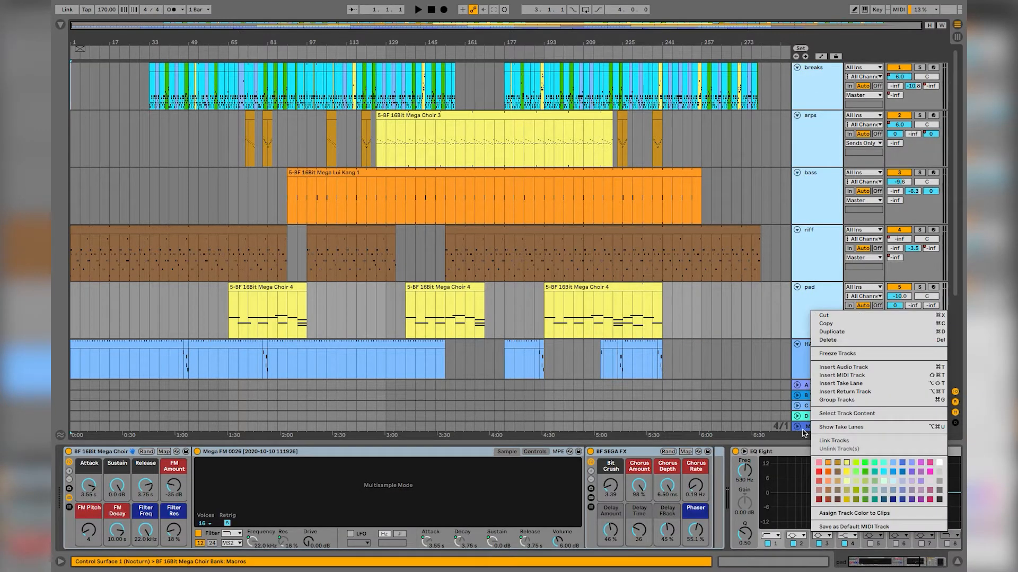
{"action": "left_click", "coordinate": [825, 353]}
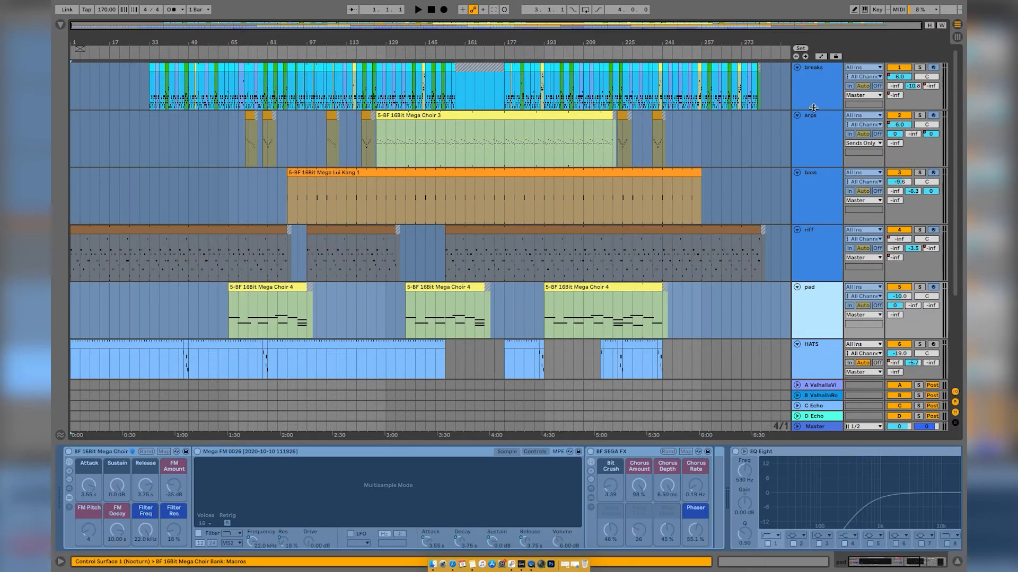
{"action": "left_click", "coordinate": [813, 108]}
{"action": "right_click", "coordinate": [820, 91]}
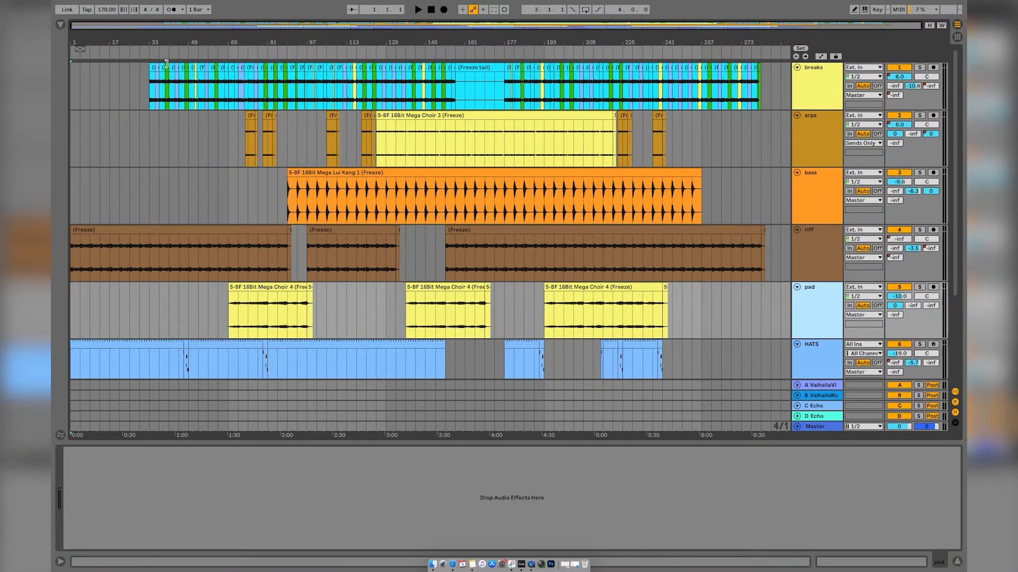
Step: Delete the freeze tail clip on the breaks track between 157.1.1 and 177.1.1
{"action": "left_click", "coordinate": [473, 75]}
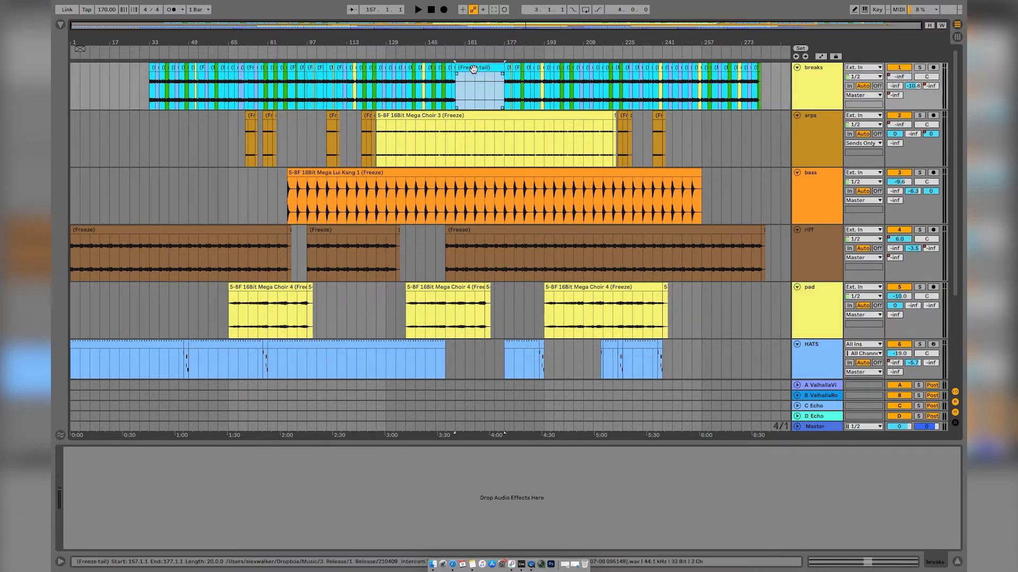
{"action": "key", "text": "Delete"}
{"action": "left_click", "coordinate": [806, 92]}
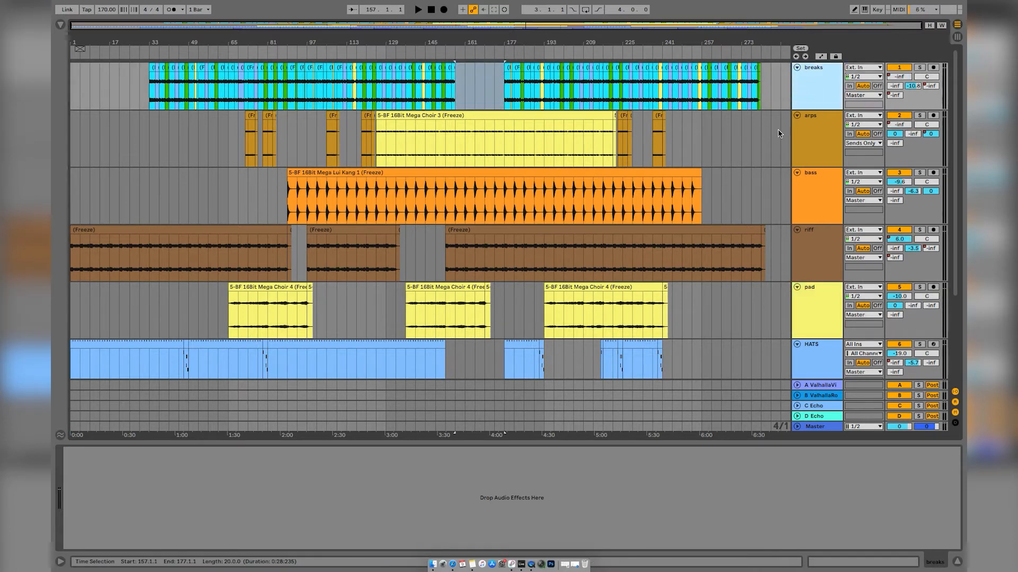
Step: Extend the three frozen riff clips over their freeze tails, the last one ending at 282.4.3
{"action": "left_click", "coordinate": [281, 229]}
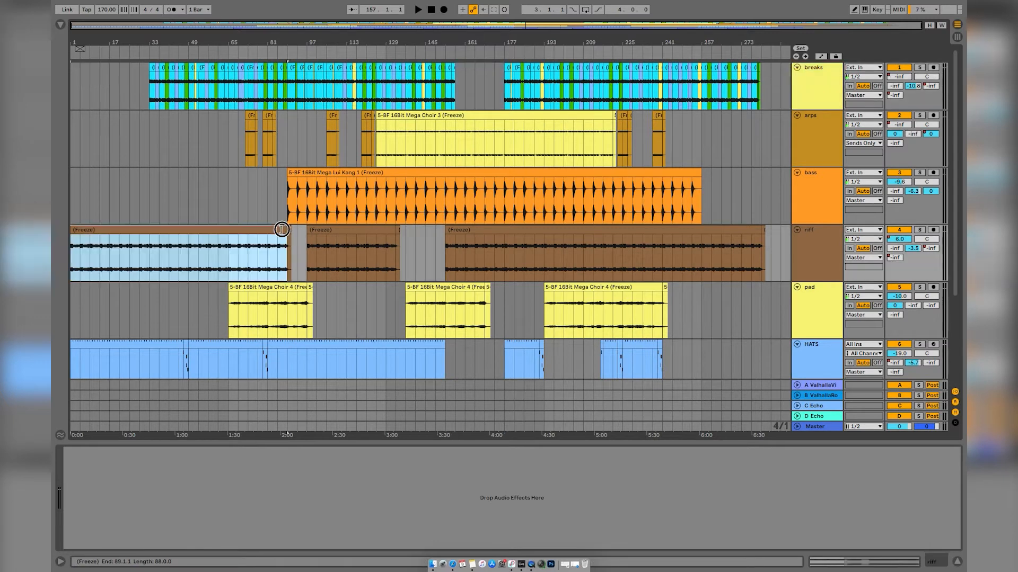
{"action": "left_click", "coordinate": [386, 238]}
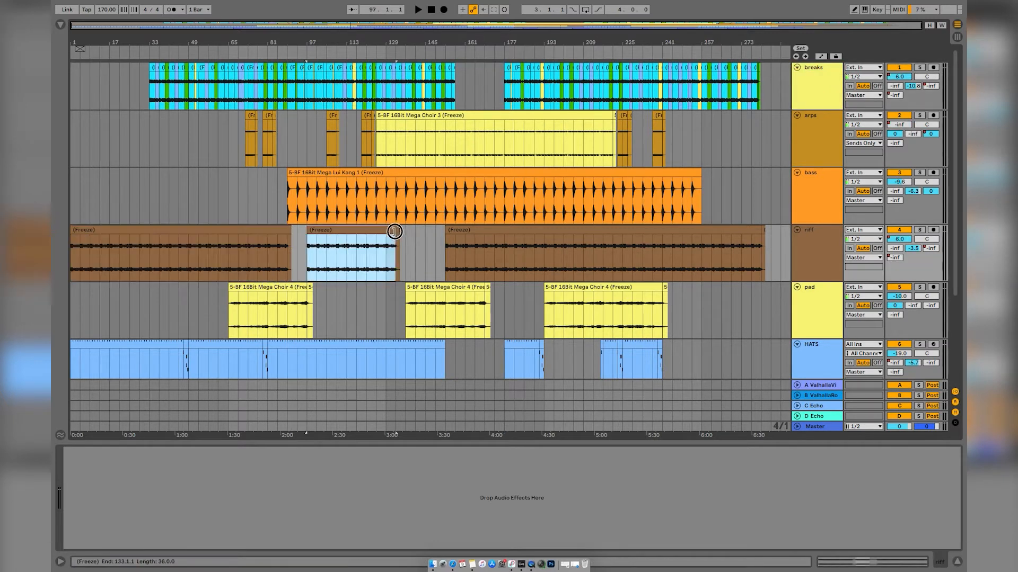
{"action": "left_click", "coordinate": [756, 229]}
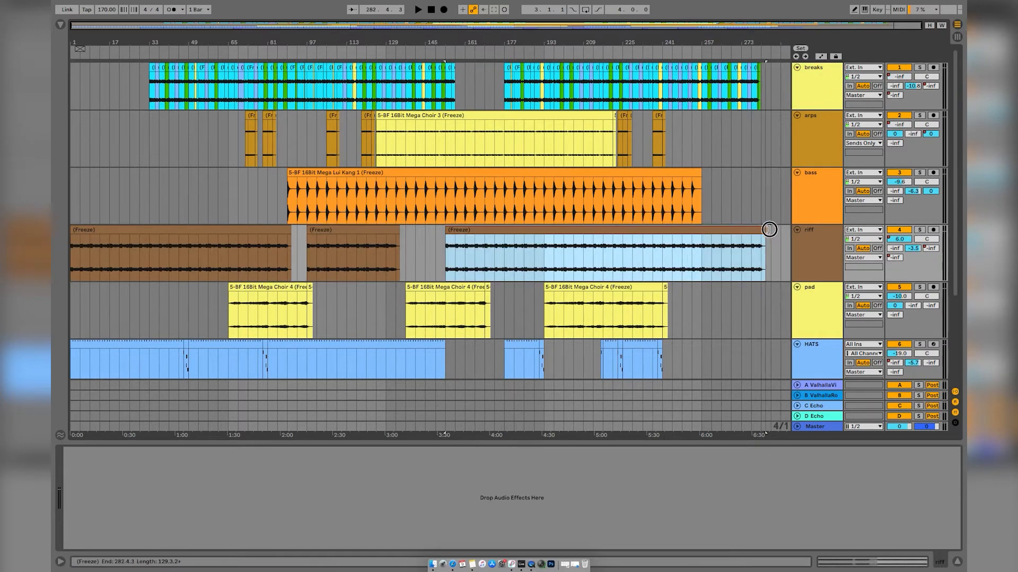
Step: Extend the frozen pad clips over their freeze tails, the last one ending at 243.2.3
{"action": "scroll", "coordinate": [689, 222], "scroll_direction": "down", "scroll_amount": 5}
{"action": "left_click", "coordinate": [662, 196]}
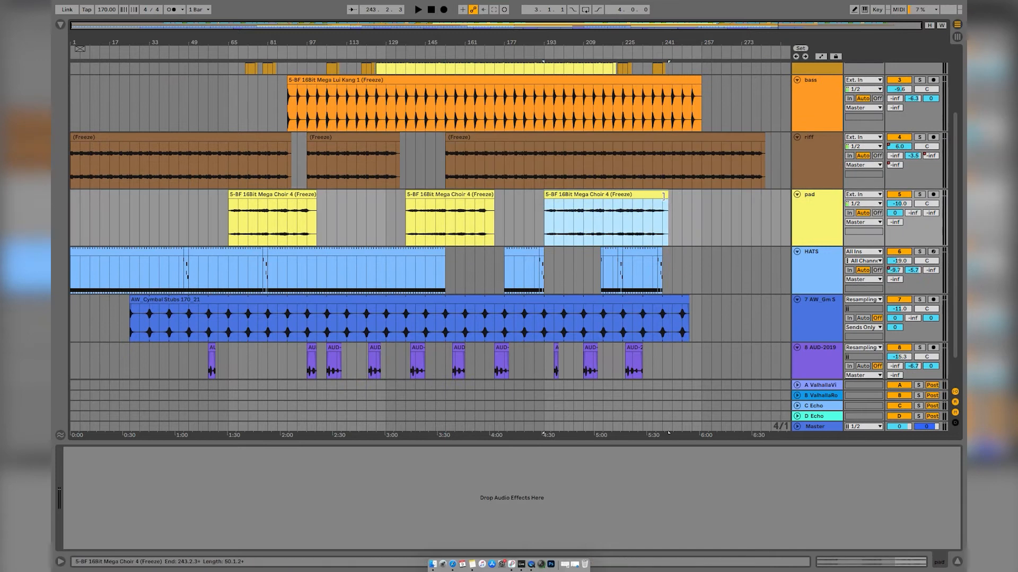
{"action": "scroll", "coordinate": [636, 223], "scroll_direction": "down", "scroll_amount": 2}
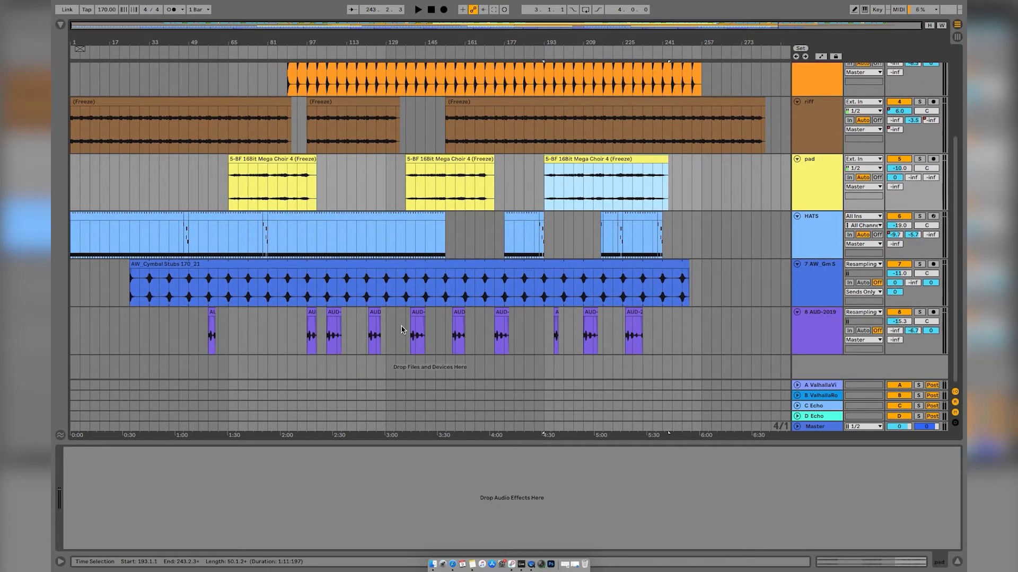
Step: Reorder the tracks so that bass and riff sit above arps, with riff directly below bass
{"action": "scroll", "coordinate": [708, 296], "scroll_direction": "up", "scroll_amount": 6}
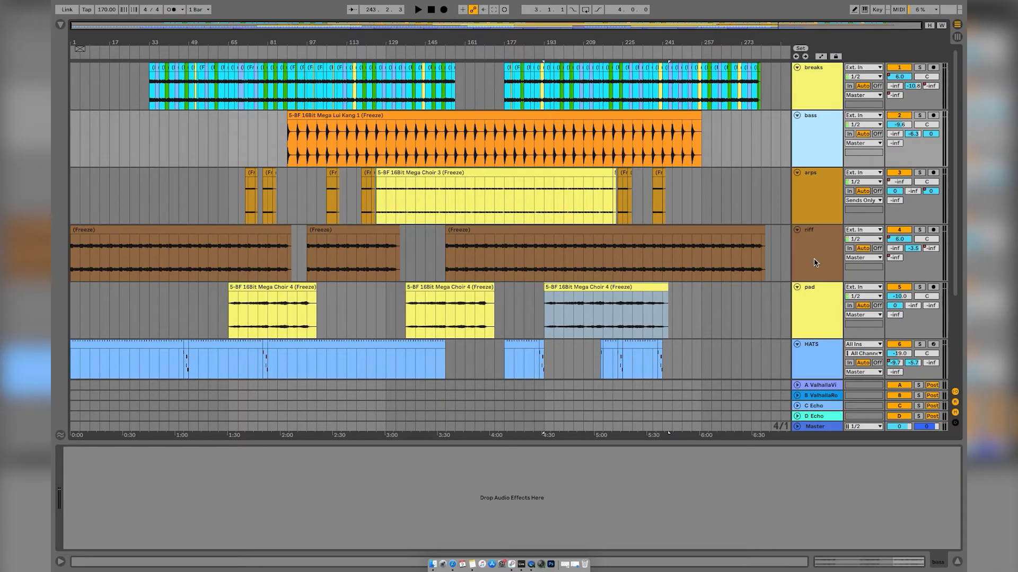
{"action": "left_click_drag", "start_coordinate": [814, 262], "coordinate": [768, 200]}
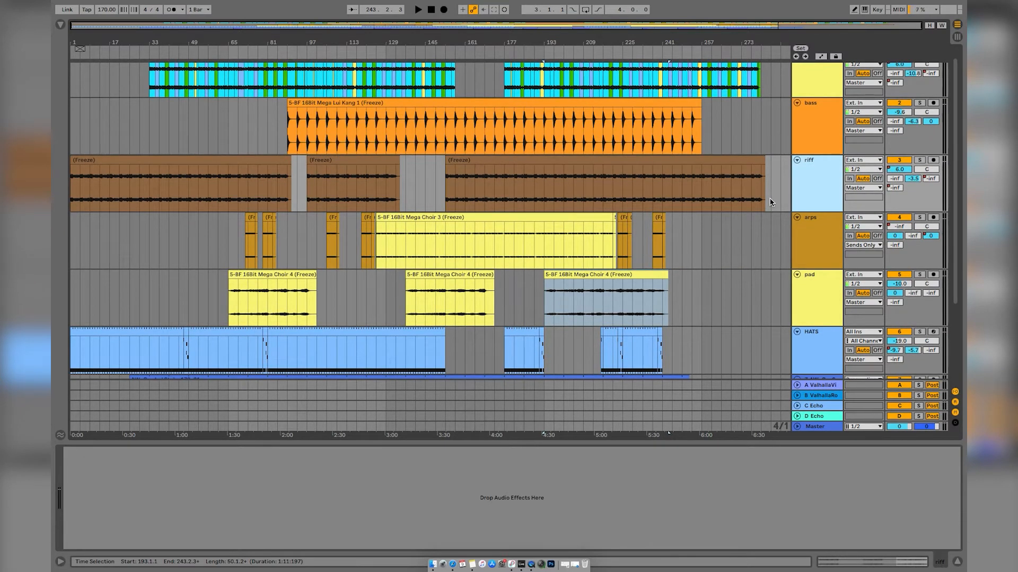
{"action": "scroll", "coordinate": [771, 202], "scroll_direction": "up", "scroll_amount": 1}
{"action": "left_click", "coordinate": [812, 260]}
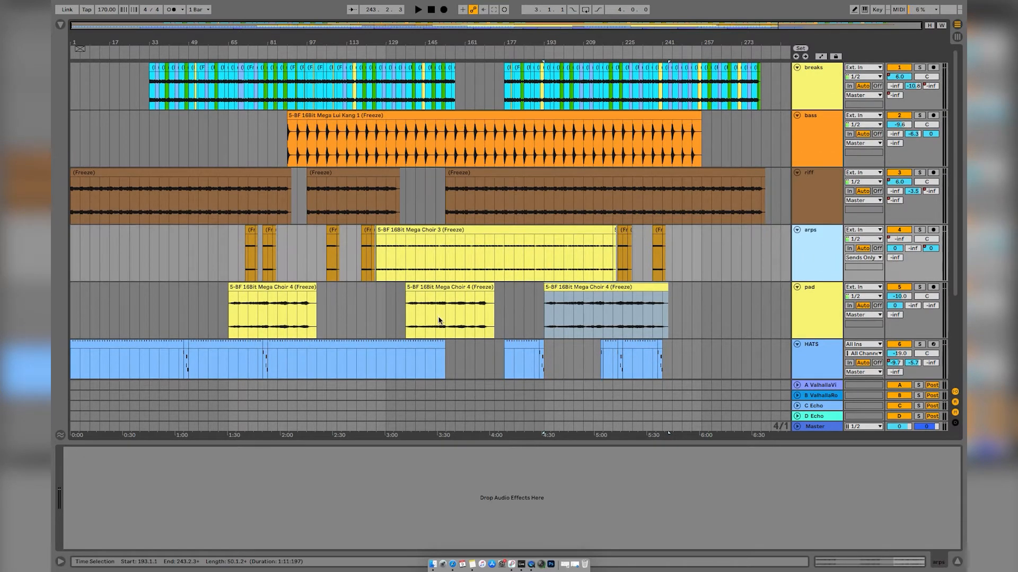
Step: Move the pad track above arps and the HATS track directly below breaks
{"action": "scroll", "coordinate": [439, 320], "scroll_direction": "down", "scroll_amount": 2}
{"action": "left_click", "coordinate": [818, 259]}
{"action": "scroll", "coordinate": [814, 309], "scroll_direction": "down", "scroll_amount": 1}
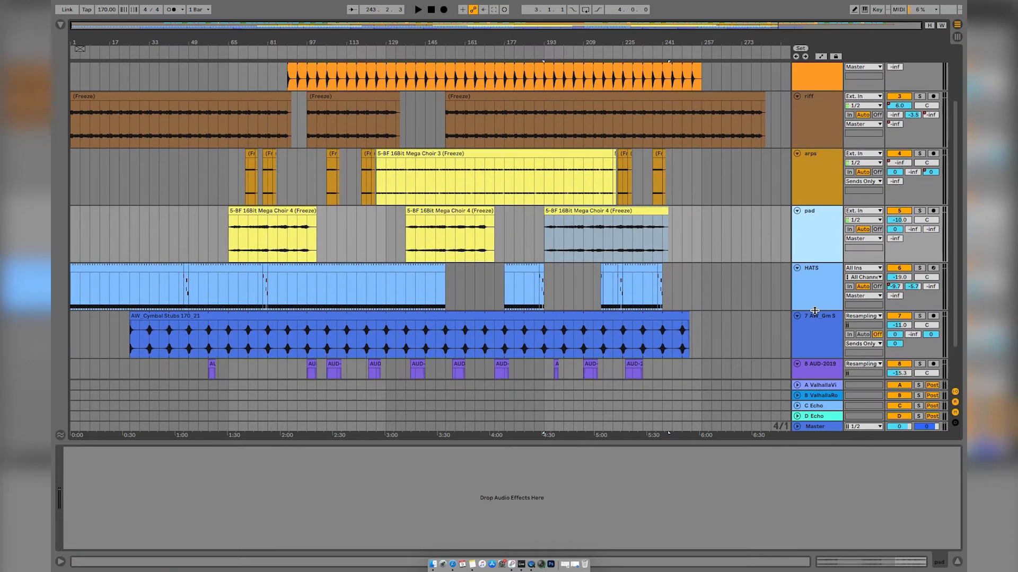
{"action": "scroll", "coordinate": [816, 354], "scroll_direction": "down", "scroll_amount": 1}
{"action": "scroll", "coordinate": [803, 334], "scroll_direction": "up", "scroll_amount": 4}
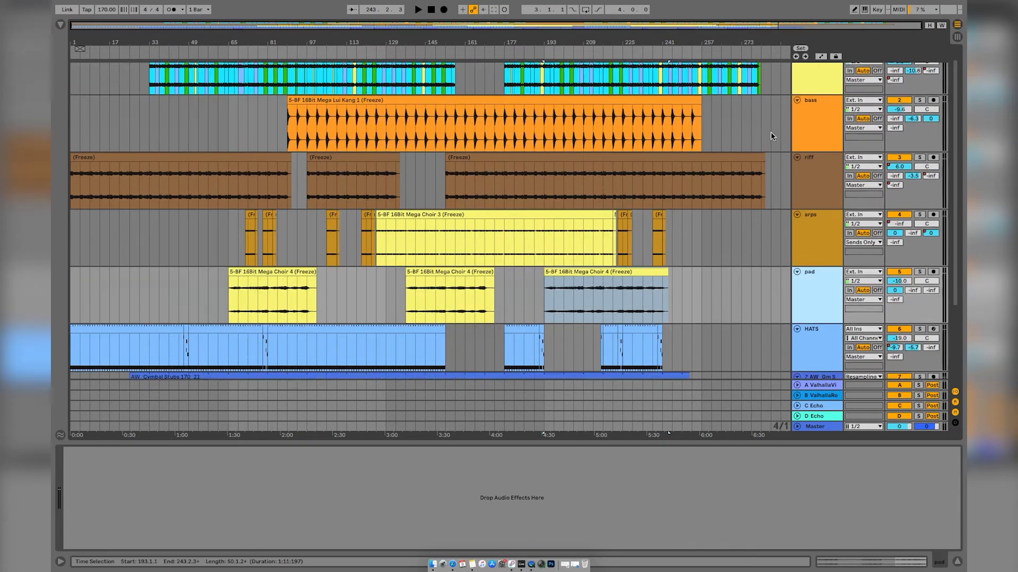
{"action": "scroll", "coordinate": [807, 313], "scroll_direction": "down", "scroll_amount": 1}
{"action": "left_click_drag", "start_coordinate": [808, 296], "coordinate": [817, 216]}
{"action": "scroll", "coordinate": [803, 250], "scroll_direction": "down", "scroll_amount": 1}
{"action": "scroll", "coordinate": [800, 264], "scroll_direction": "down", "scroll_amount": 2}
{"action": "left_click_drag", "start_coordinate": [808, 291], "coordinate": [821, 98]}
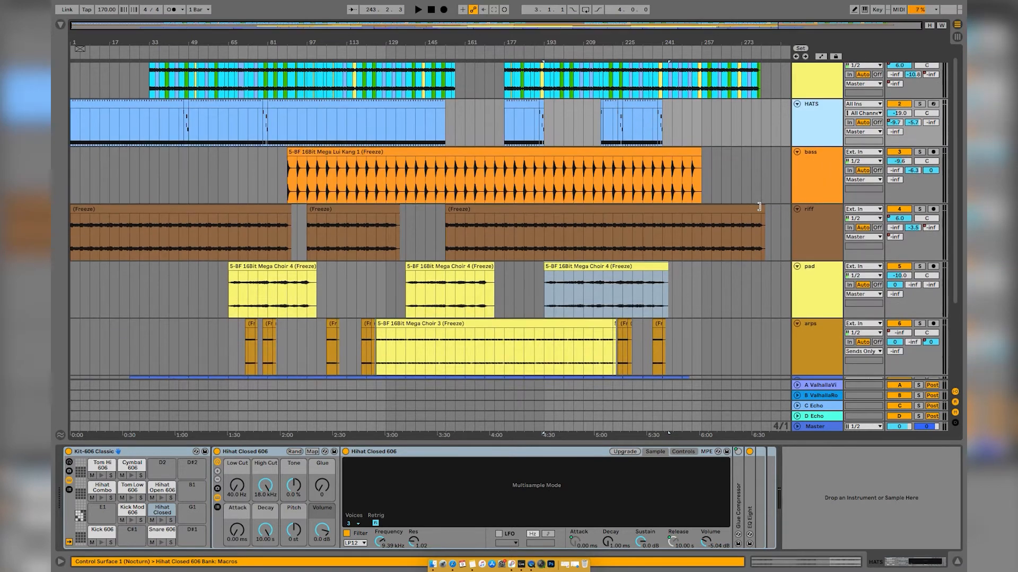
Step: Switch to Session View and resize all eight tracks to one equal width that shows their full names
{"action": "key", "text": "Tab"}
{"action": "left_click", "coordinate": [431, 9]}
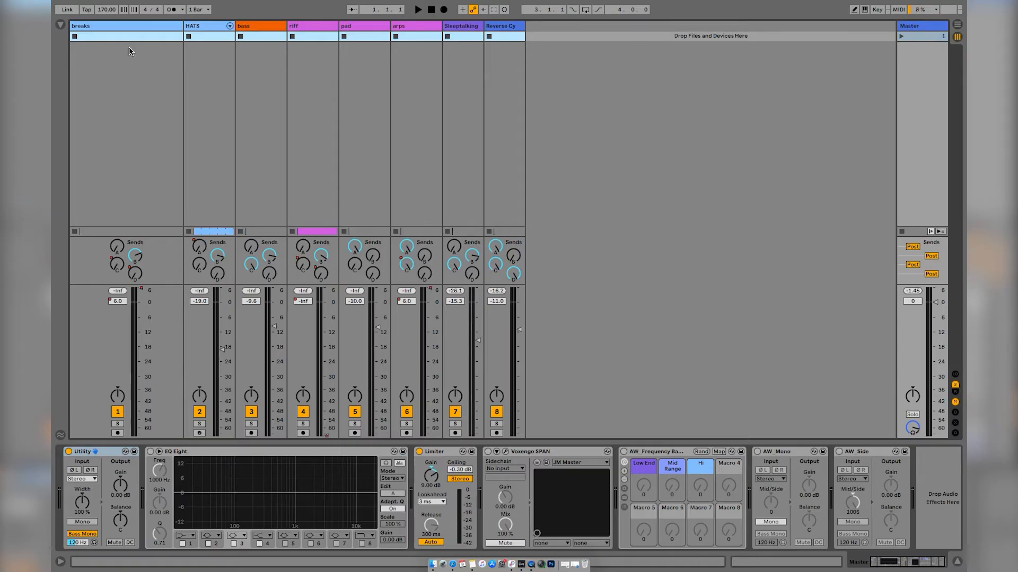
{"action": "left_click", "coordinate": [111, 37]}
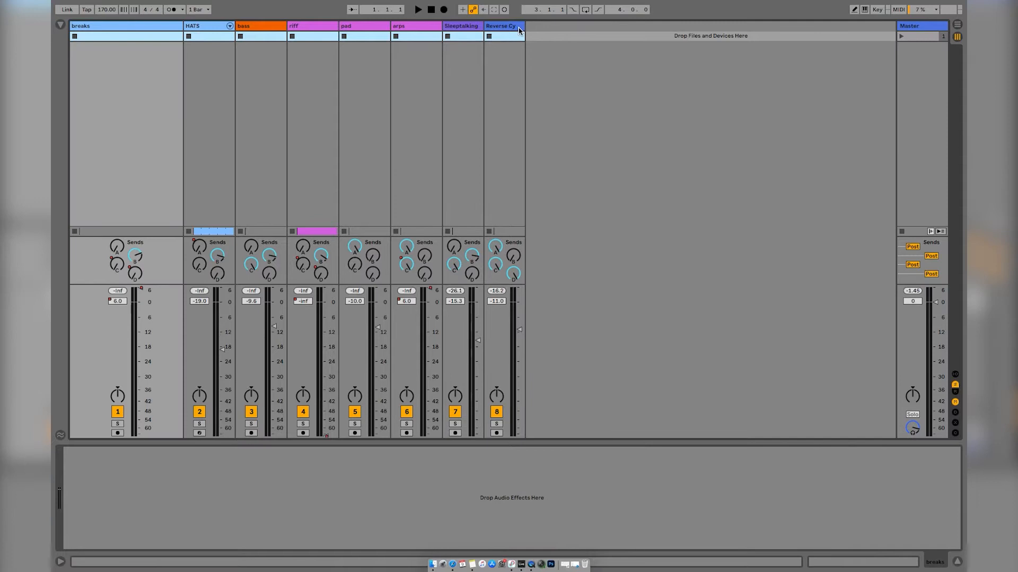
{"action": "left_click_drag", "start_coordinate": [522, 26], "coordinate": [327, 39]}
{"action": "key", "text": "super+a"}
{"action": "left_click_drag", "start_coordinate": [234, 26], "coordinate": [245, 37]}
Step: Show the return tracks and inspect the devices on the A ValhallaVintageVerb and B ValhallaRoom returns
{"action": "key", "text": "super+alt+r"}
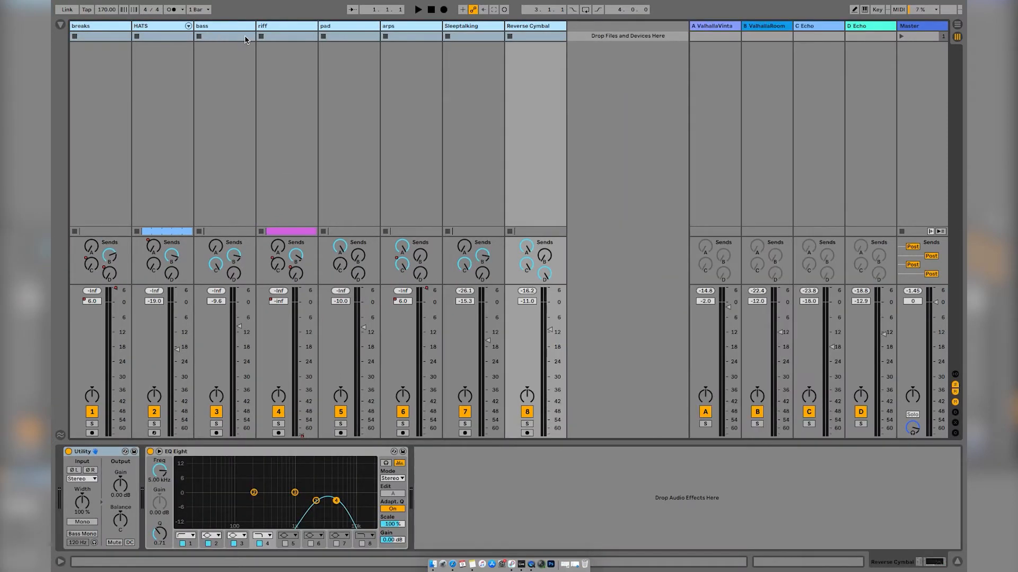
{"action": "left_click", "coordinate": [706, 27]}
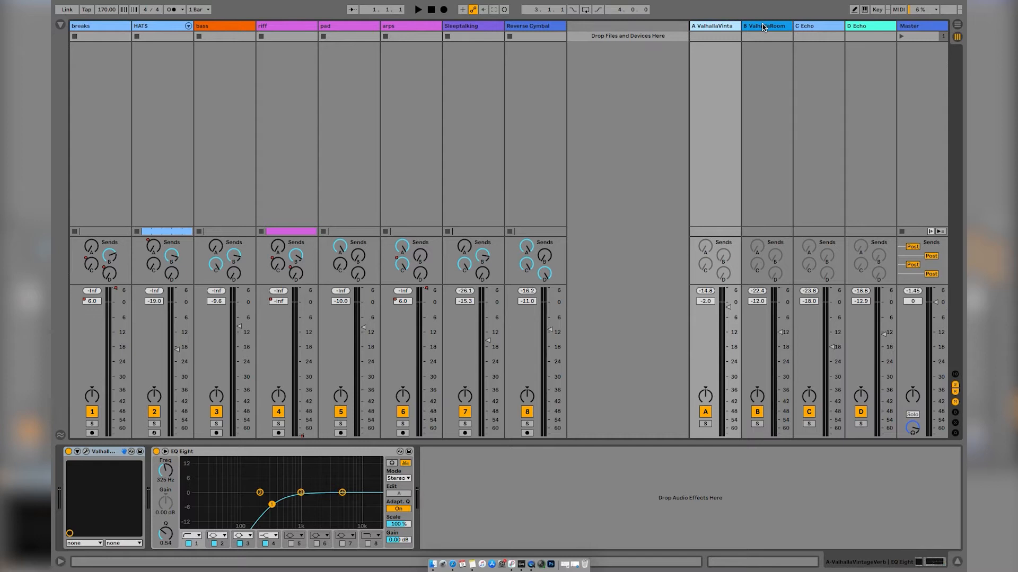
{"action": "left_click", "coordinate": [763, 26]}
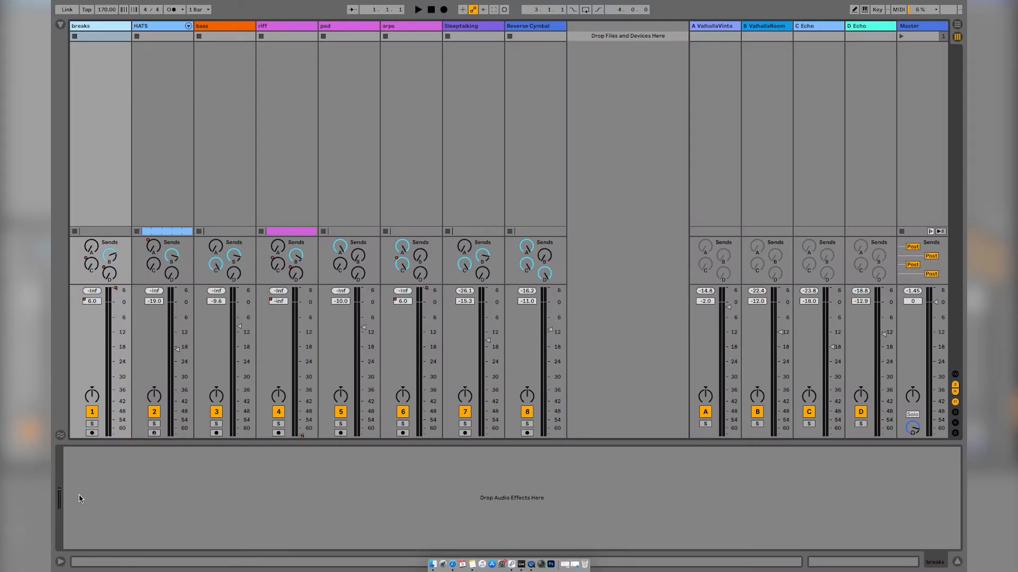
Step: Add a Utility device from the audio effects browser to the breaks, riff and arps tracks
{"action": "left_click", "coordinate": [61, 23]}
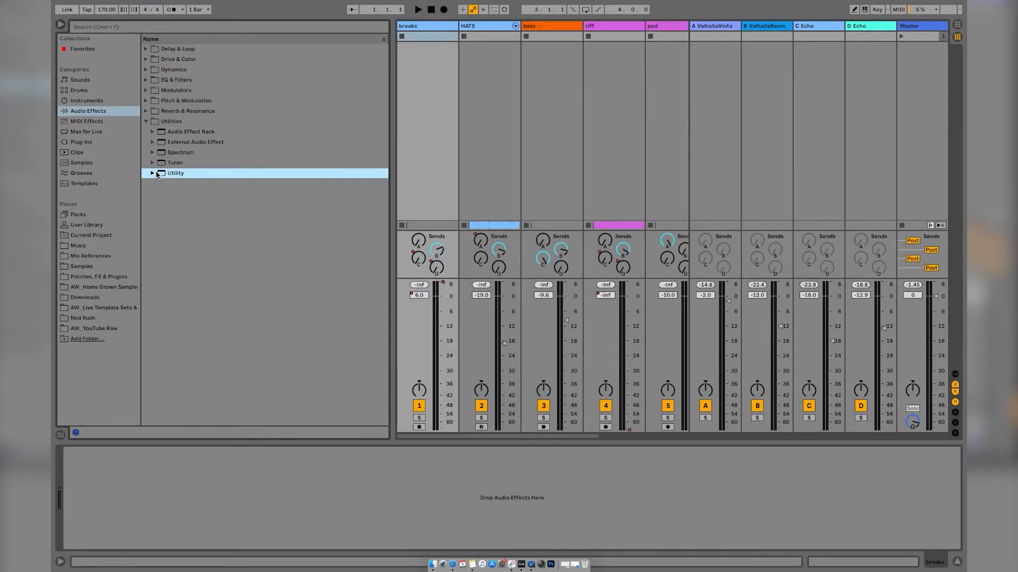
{"action": "left_click_drag", "start_coordinate": [161, 176], "coordinate": [175, 497]}
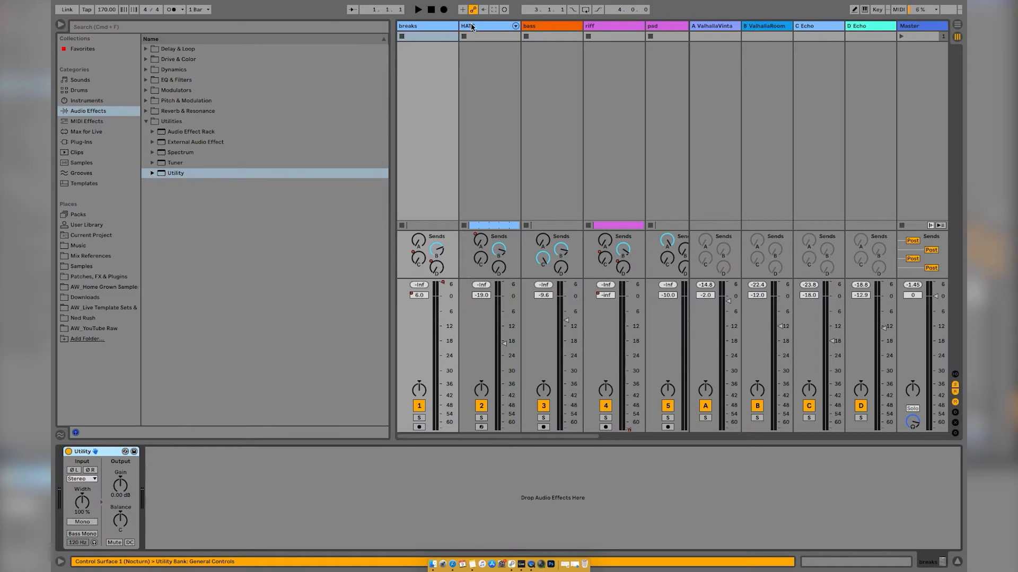
{"action": "left_click", "coordinate": [597, 26]}
{"action": "mouse_move", "coordinate": [175, 172]}
{"action": "left_mouse_down"}
{"action": "mouse_move", "coordinate": [213, 503]}
{"action": "mouse_move", "coordinate": [203, 533]}
{"action": "left_mouse_up"}
{"action": "scroll", "coordinate": [533, 72], "scroll_direction": "right", "scroll_amount": 5}
{"action": "scroll", "coordinate": [531, 72], "scroll_direction": "right", "scroll_amount": 2}
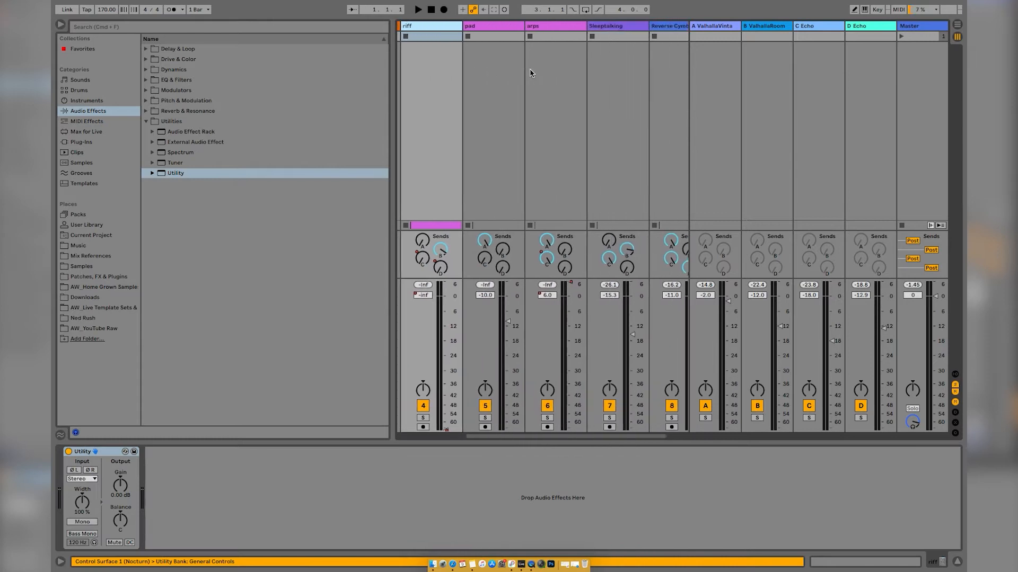
{"action": "left_click", "coordinate": [546, 26]}
{"action": "left_click_drag", "start_coordinate": [170, 175], "coordinate": [212, 501]}
Step: Show the mixer's input and output routing section and view the Sleeptalking track's devices
{"action": "scroll", "coordinate": [450, 154], "scroll_direction": "right", "scroll_amount": 2}
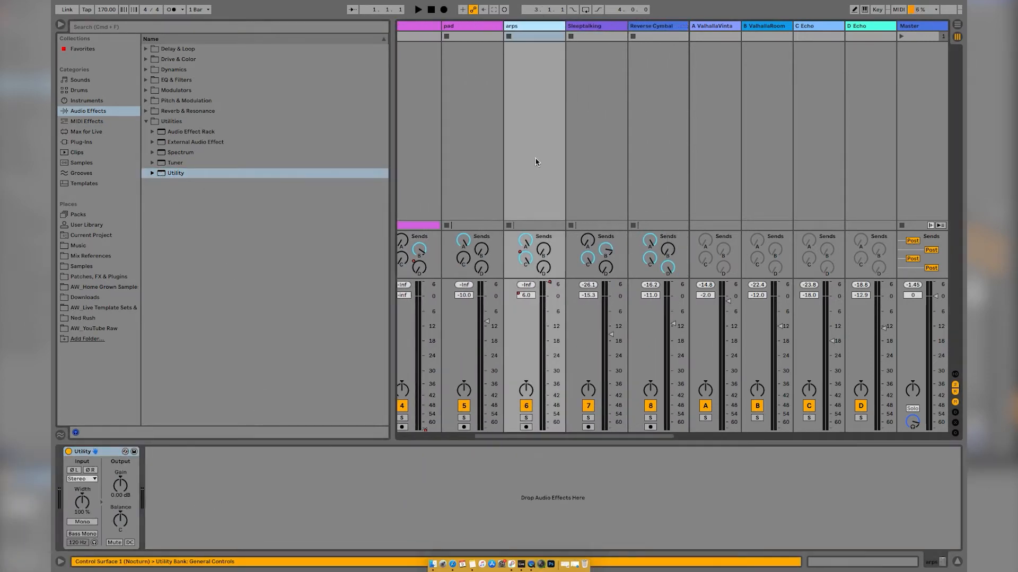
{"action": "key", "text": "super+alt+i"}
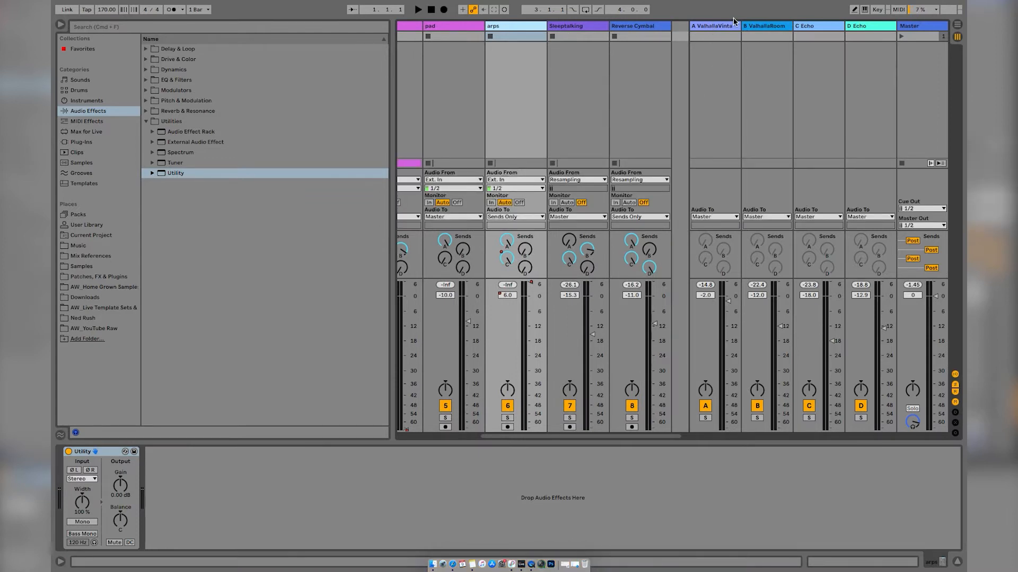
{"action": "left_click", "coordinate": [554, 27]}
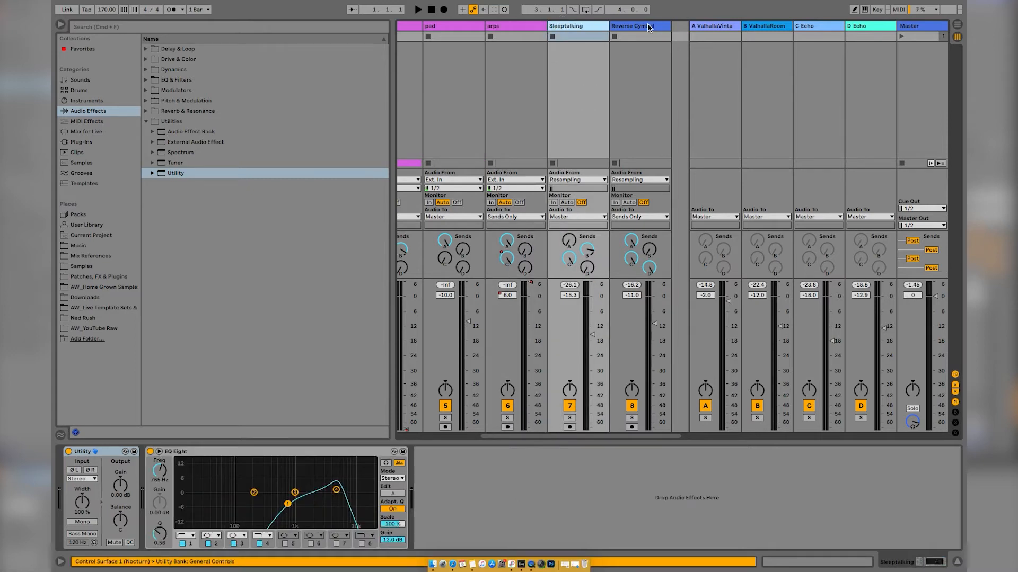
Step: Check the devices on the Reverse Cymbal and arps tracks and hide the browser
{"action": "left_click", "coordinate": [648, 27]}
{"action": "left_click", "coordinate": [527, 28]}
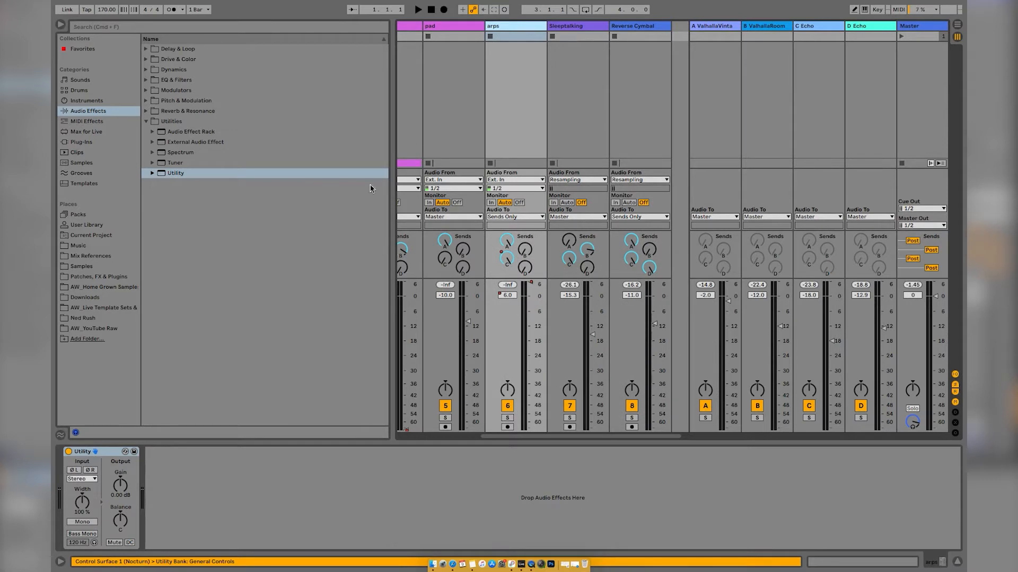
{"action": "left_click", "coordinate": [60, 24]}
Step: Deactivate all eight tracks together with their unautomated faders reset to 0 dB, and hide the return tracks
{"action": "left_click", "coordinate": [86, 27]}
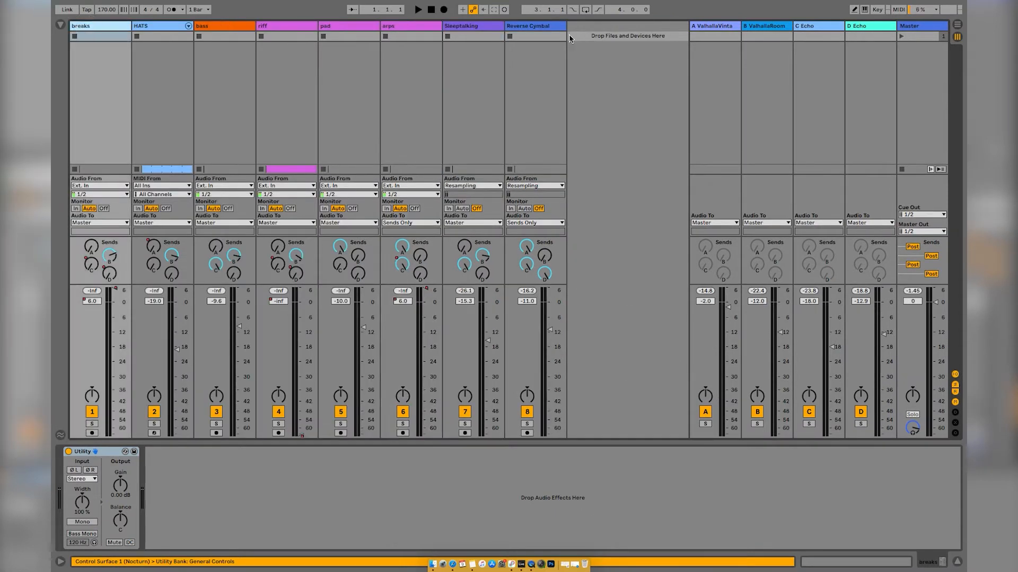
{"action": "left_click", "coordinate": [547, 26], "text": "shift"}
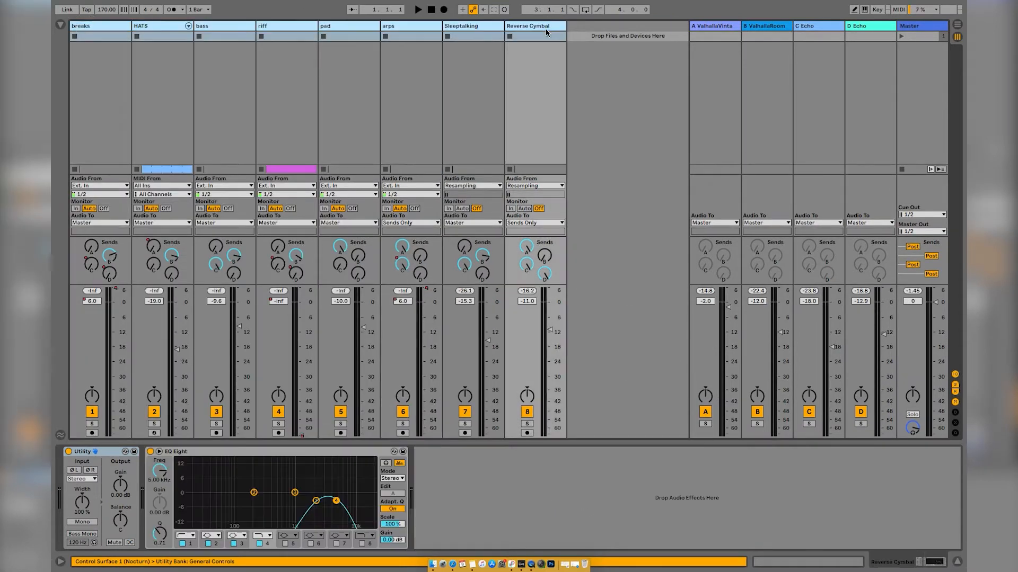
{"action": "left_click", "coordinate": [91, 415]}
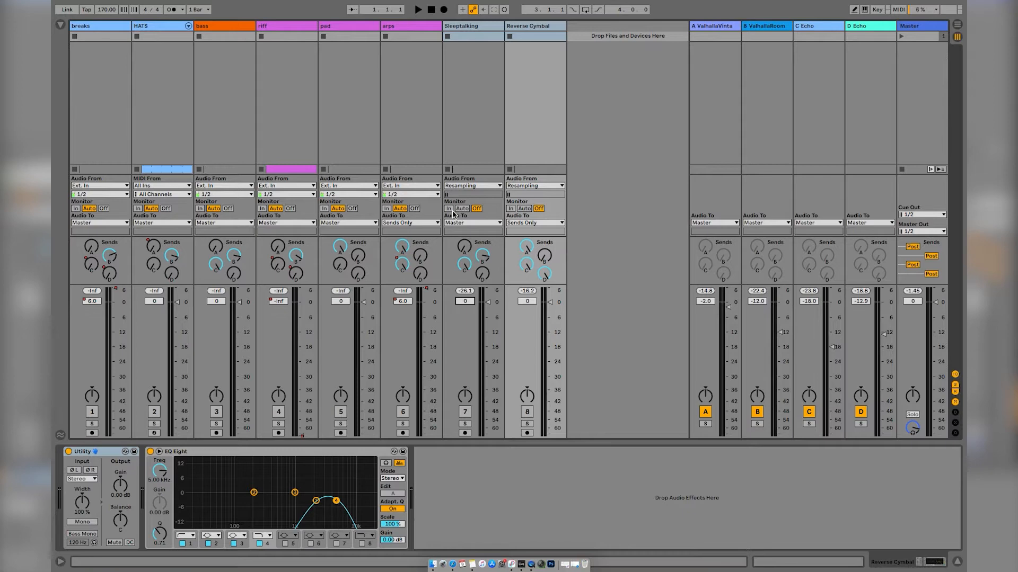
{"action": "key", "text": "super+alt+r"}
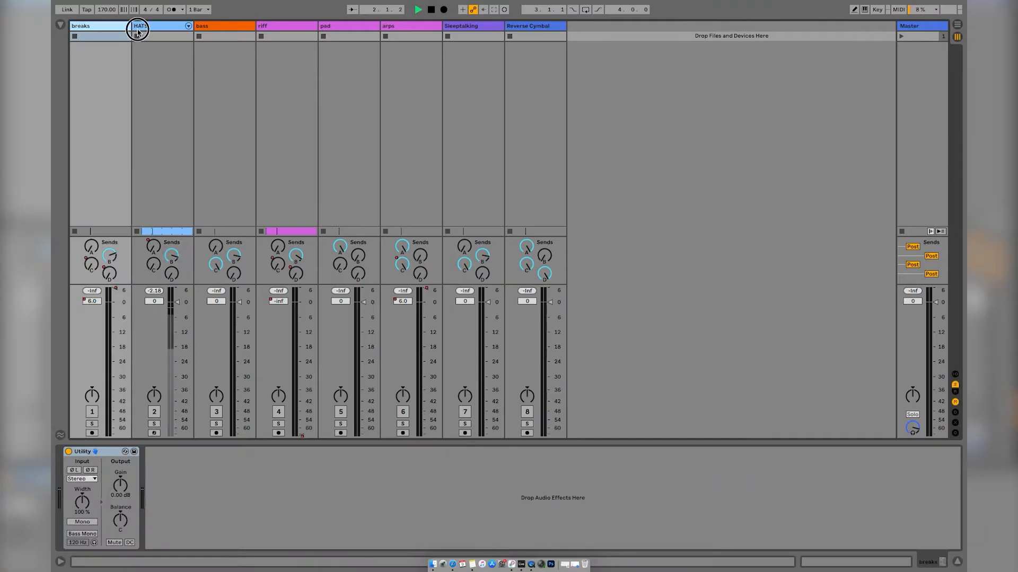
{"action": "left_click", "coordinate": [137, 28]}
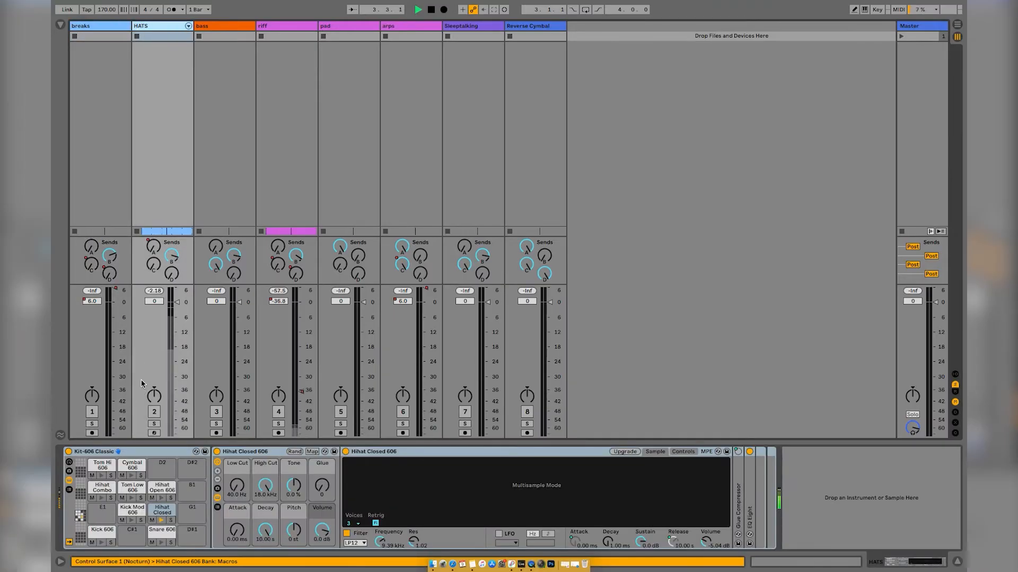
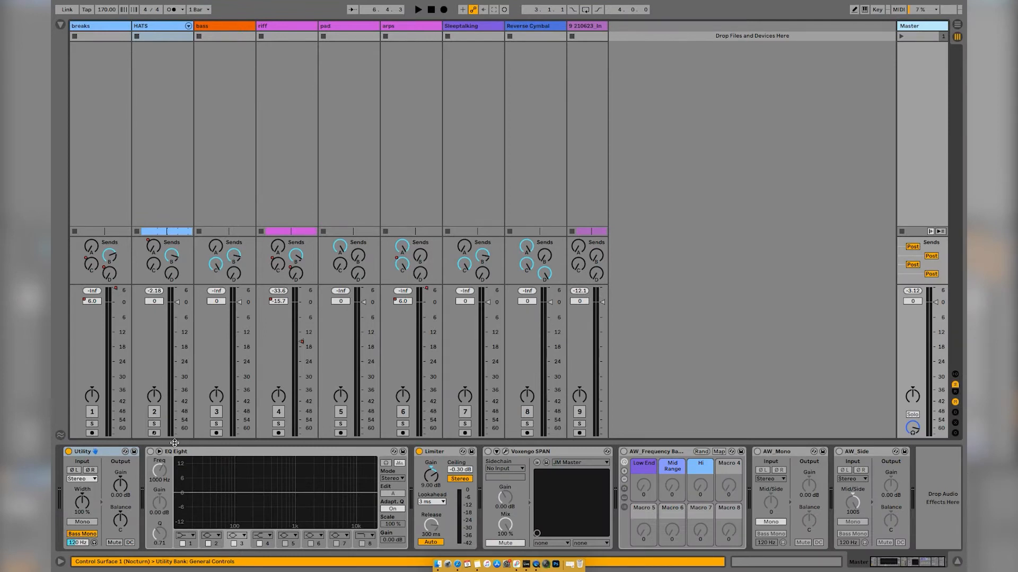
Step: On the Master track, set the Limiter's gain to 0 dB and turn off the Utility
{"action": "left_click", "coordinate": [185, 453]}
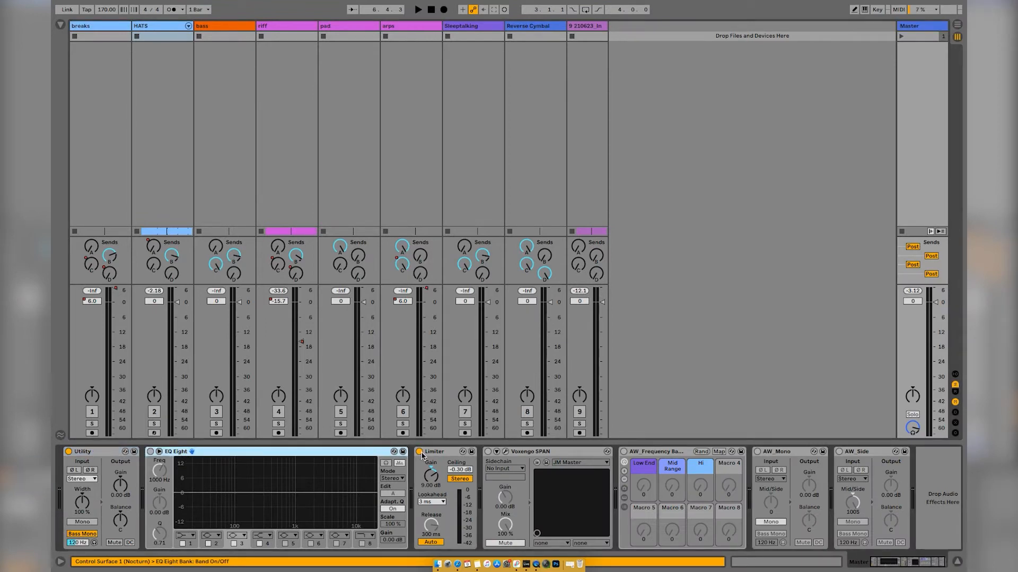
{"action": "left_click_drag", "start_coordinate": [427, 461], "coordinate": [419, 500]}
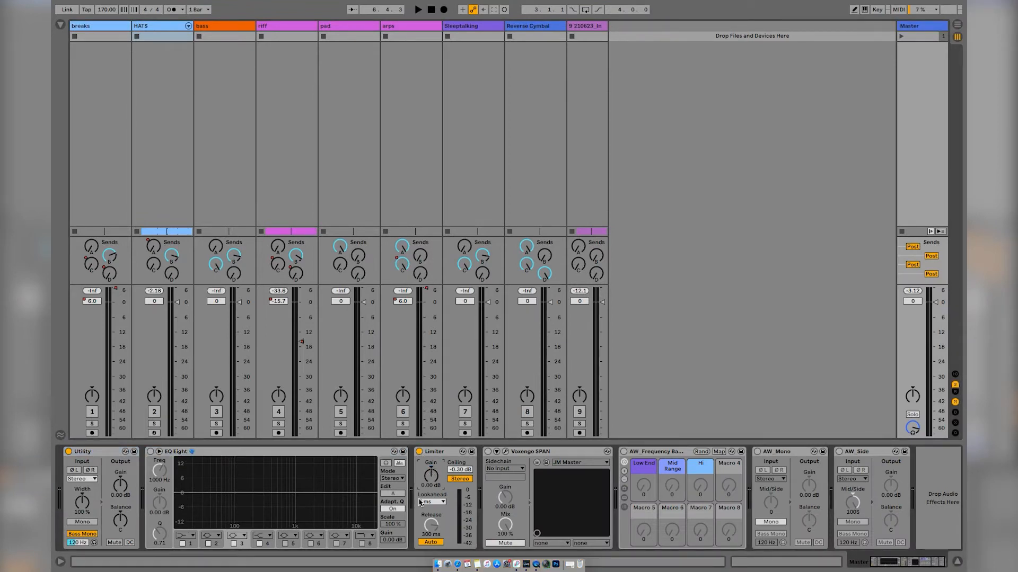
{"action": "left_click", "coordinate": [432, 453]}
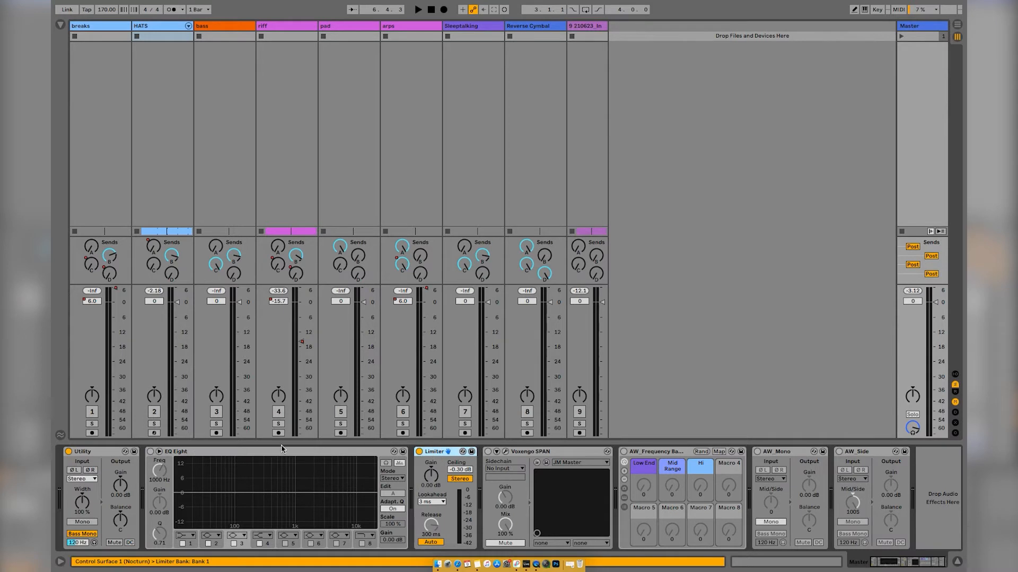
{"action": "left_click", "coordinate": [96, 453]}
{"action": "left_click", "coordinate": [68, 452]}
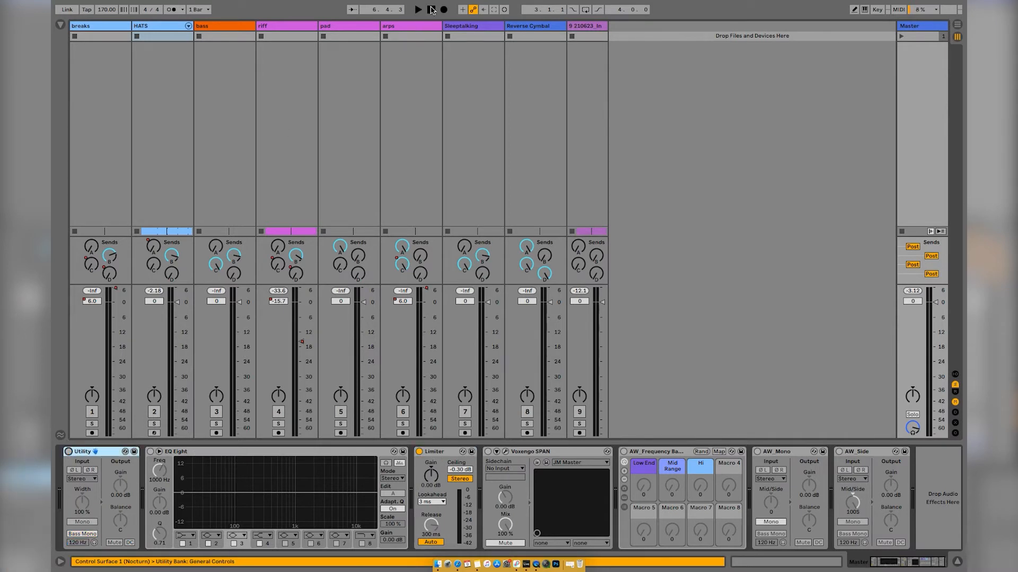
Step: During playback, loop 36 bars from bar 53 of the 210623_Intercom 170 track in the arrangement and return to Session View
{"action": "key", "text": "space"}
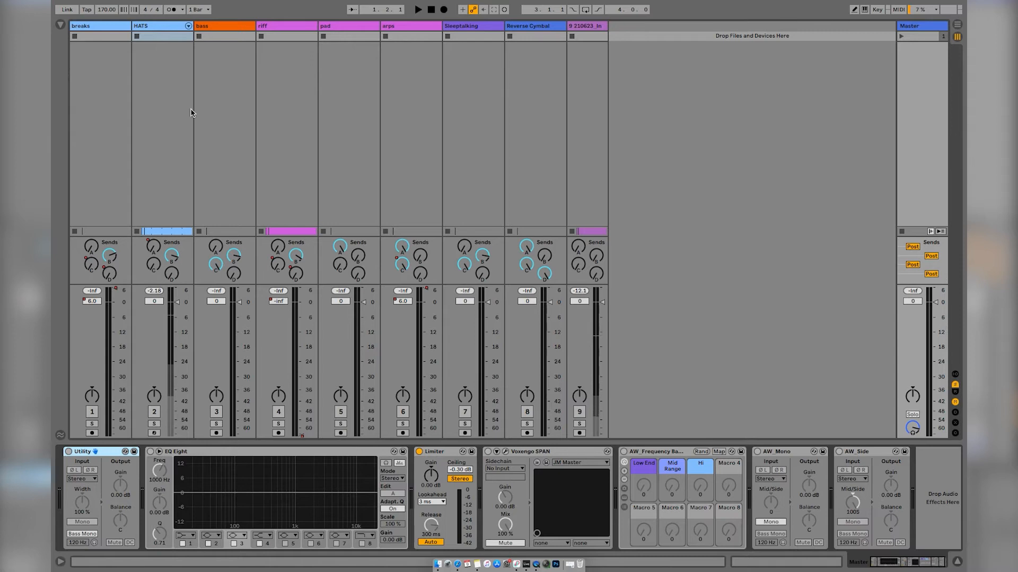
{"action": "key", "text": "Tab"}
{"action": "scroll", "coordinate": [268, 107], "scroll_direction": "up", "scroll_amount": 2}
{"action": "scroll", "coordinate": [283, 239], "scroll_direction": "down", "scroll_amount": 2}
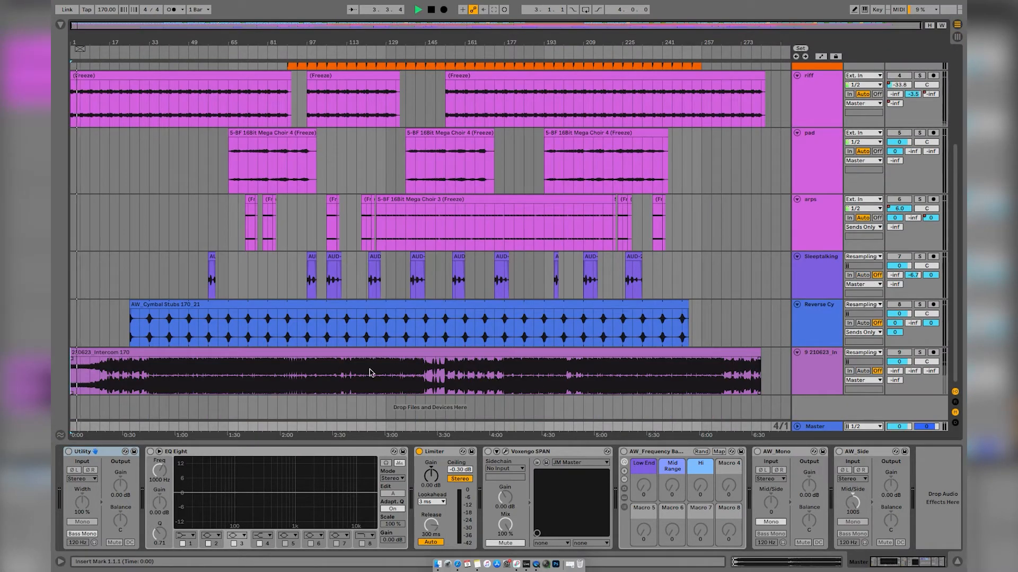
{"action": "left_click", "coordinate": [198, 377]}
{"action": "scroll", "coordinate": [198, 380], "scroll_direction": "up", "scroll_amount": 3}
{"action": "left_click_drag", "start_coordinate": [198, 379], "coordinate": [284, 375]}
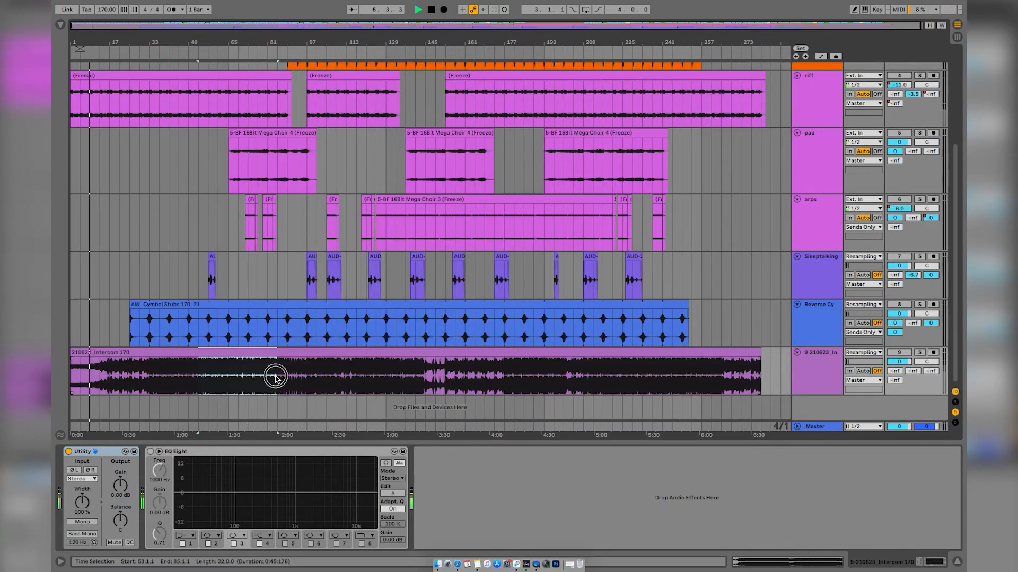
{"action": "key", "text": "ctrl+l"}
{"action": "key", "text": "Tab"}
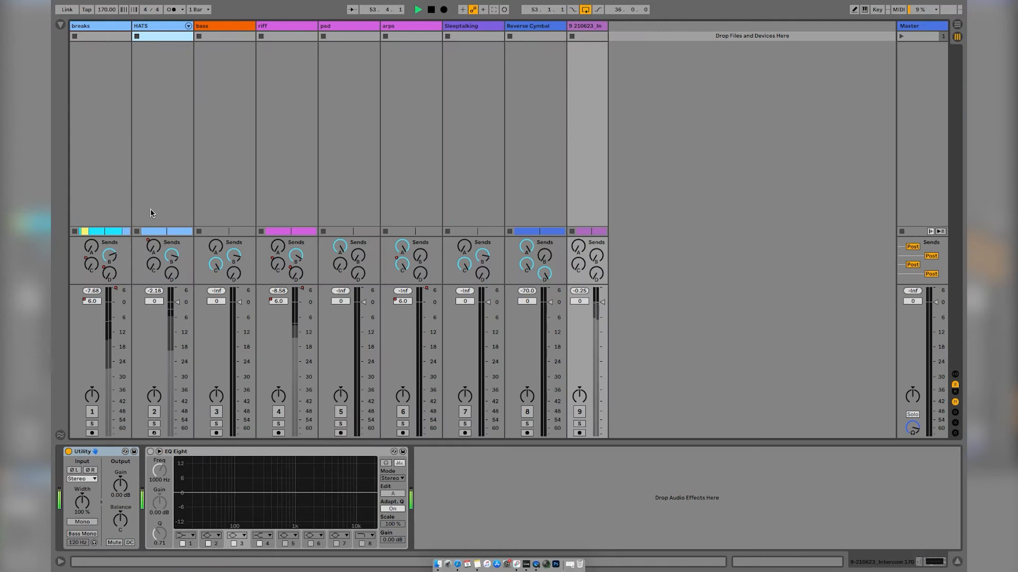
Step: Unfold the HATS drum rack chains in the mixer and delete the Kick Mod 606, Snare 606 and Kick 606 chains
{"action": "left_click", "coordinate": [96, 25]}
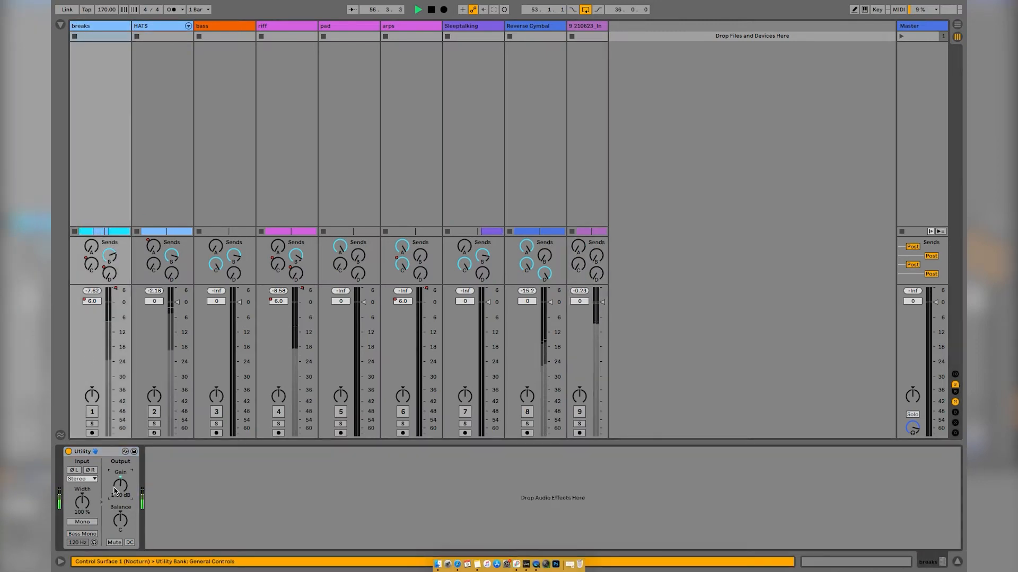
{"action": "left_click", "coordinate": [140, 36]}
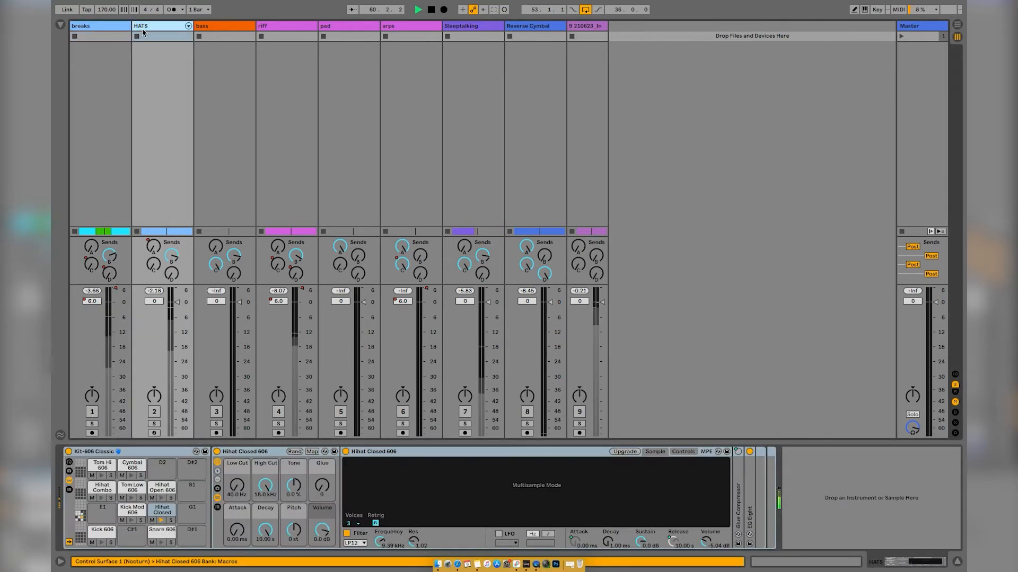
{"action": "left_click", "coordinate": [188, 26]}
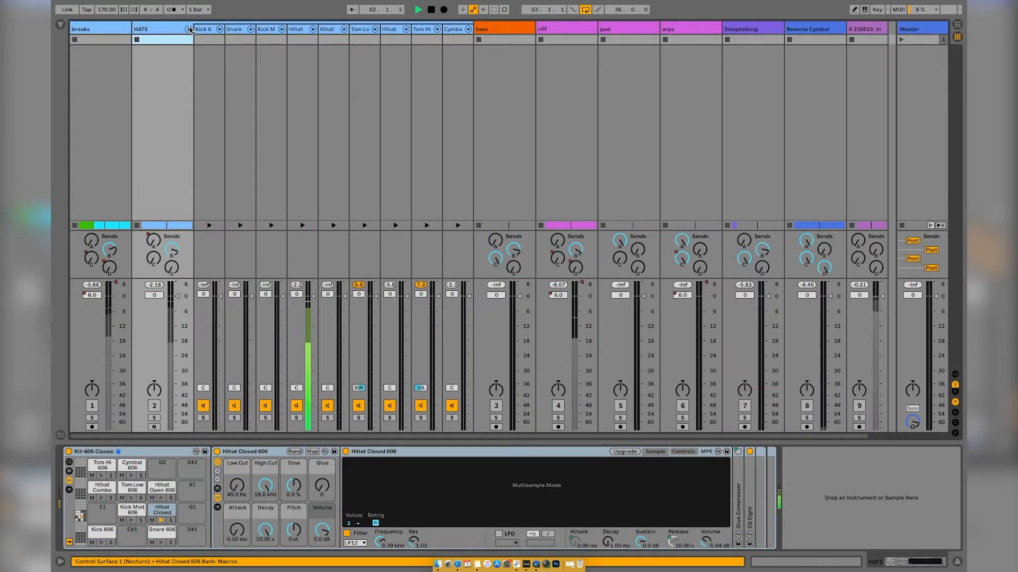
{"action": "left_click", "coordinate": [258, 31]}
{"action": "key", "text": "Delete"}
{"action": "left_click", "coordinate": [239, 32]}
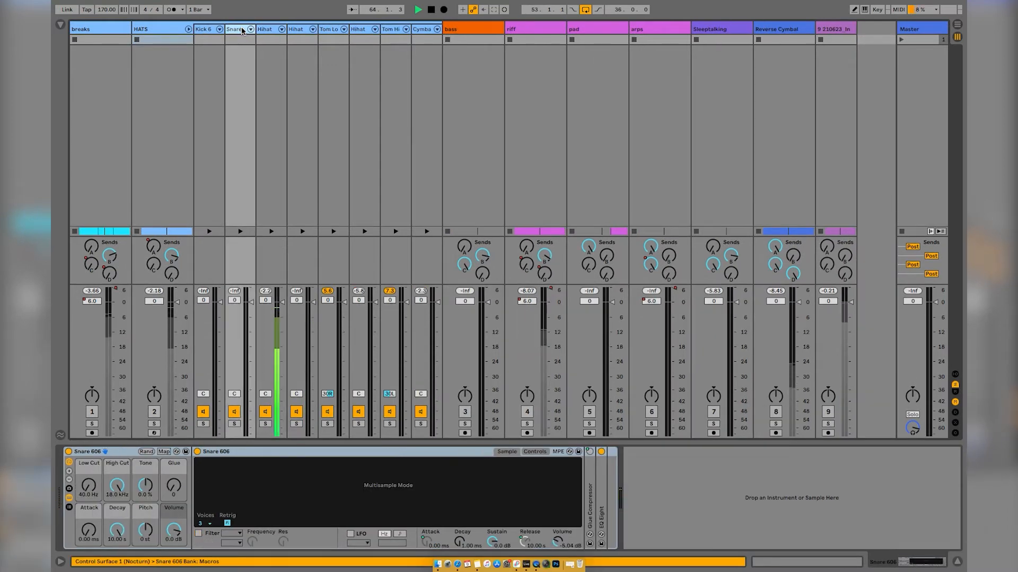
{"action": "key", "text": "Delete"}
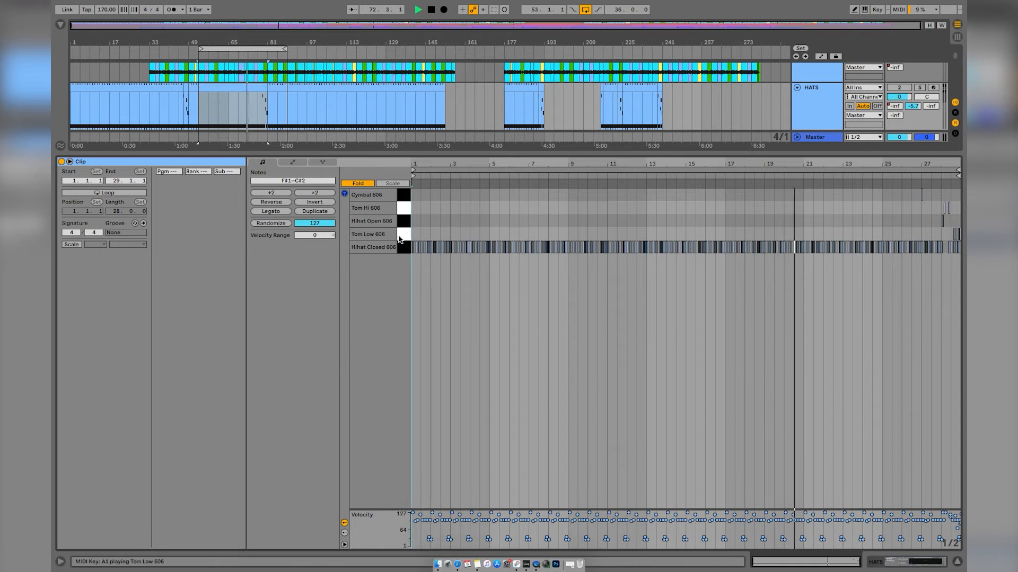
Step: Close the HATS clip's note view and delete the Hihat Combo 606 chain from the HATS drum rack
{"action": "key", "text": "shift+Tab"}
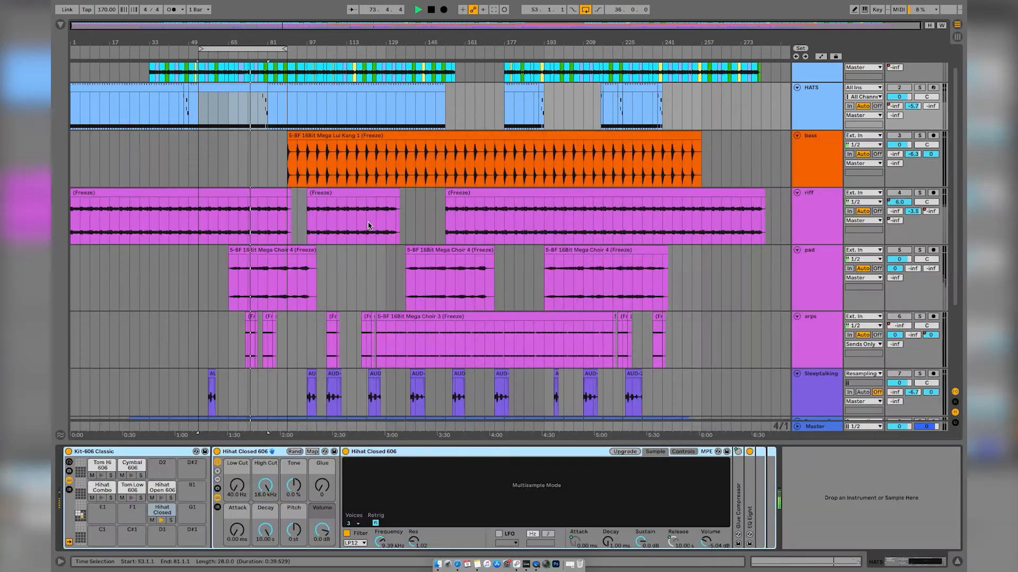
{"action": "left_click", "coordinate": [60, 25]}
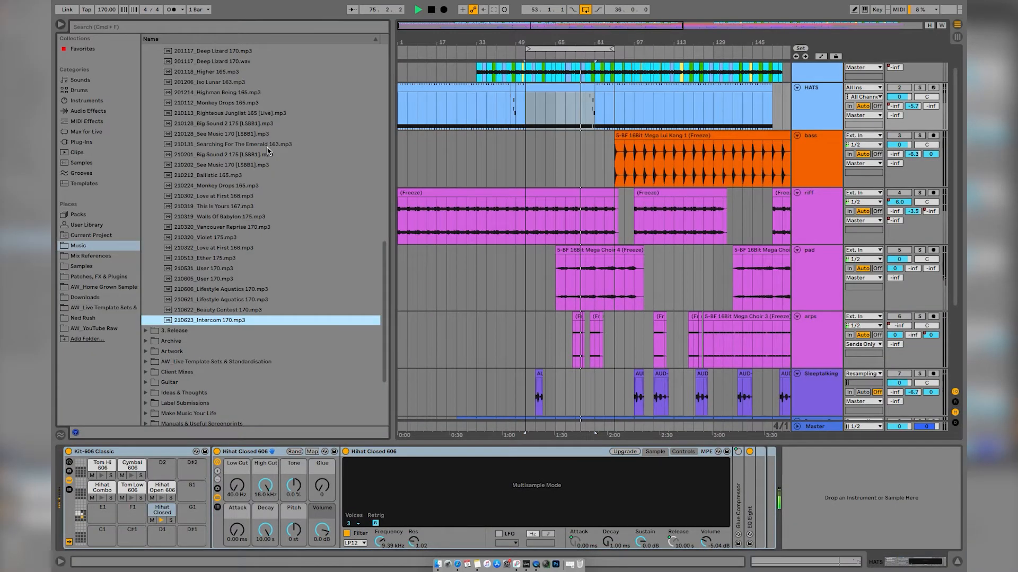
{"action": "left_click", "coordinate": [59, 25]}
{"action": "key", "text": "Tab"}
{"action": "left_click", "coordinate": [239, 31]}
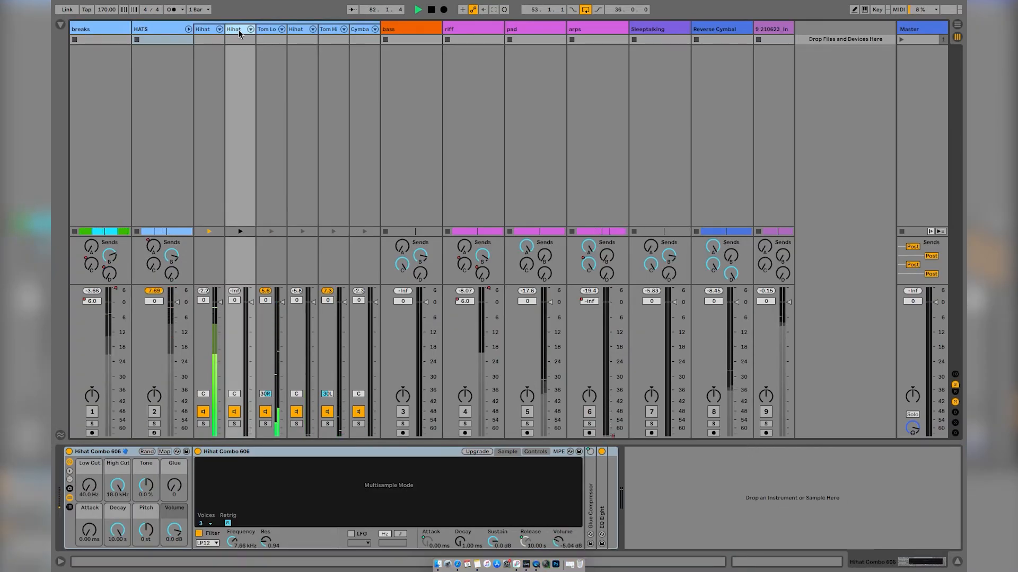
{"action": "mouse_move", "coordinate": [255, 34]}
{"action": "left_mouse_down"}
{"action": "mouse_move", "coordinate": [291, 33]}
{"action": "mouse_move", "coordinate": [249, 33]}
{"action": "left_mouse_up"}
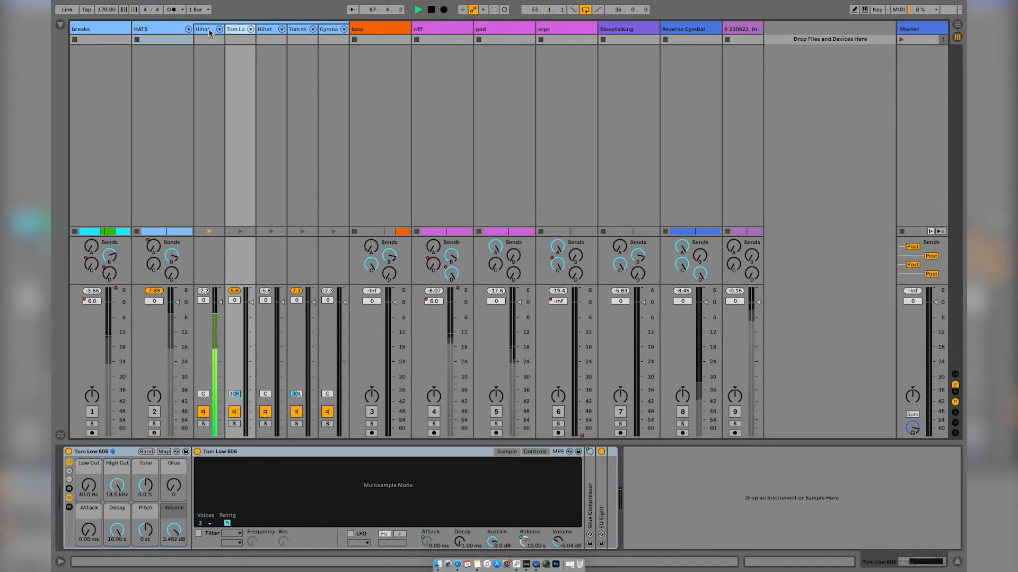
{"action": "left_click", "coordinate": [201, 30]}
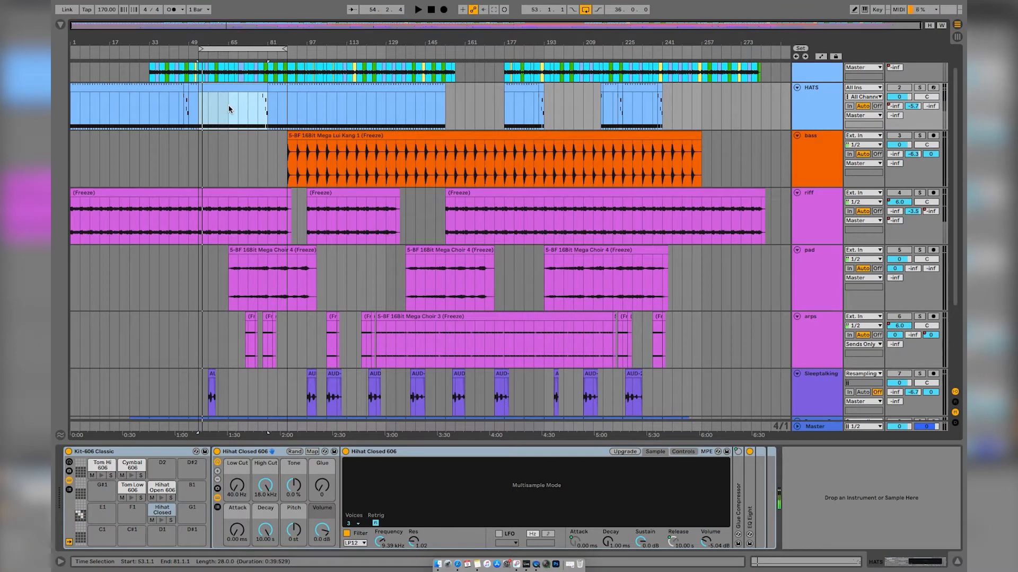
Step: Play the fill just before the loop in Session View and unfold the Tom Low 606 chain of HATS
{"action": "key", "text": "Tab"}
{"action": "key", "text": "space"}
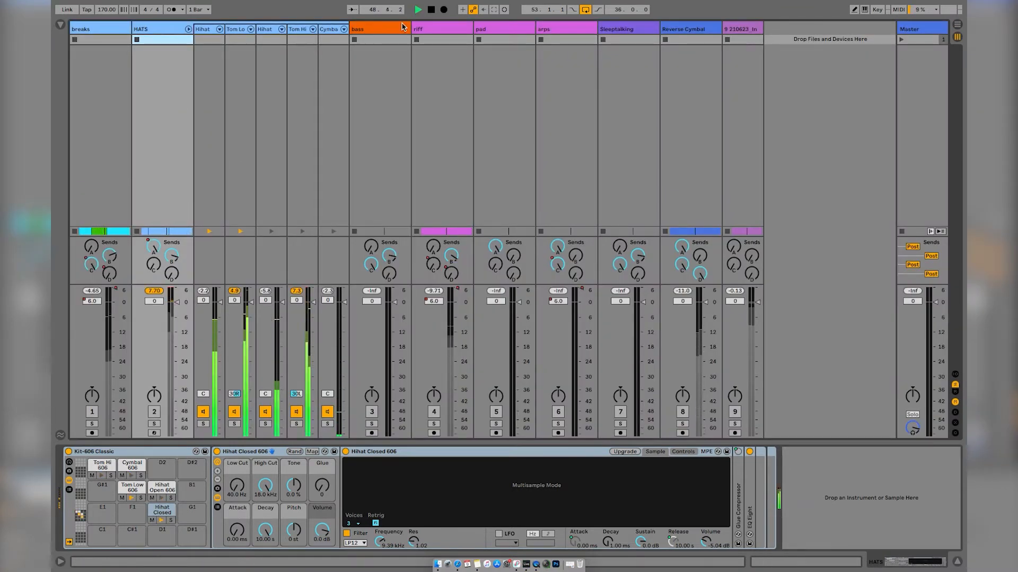
{"action": "left_click", "coordinate": [251, 30]}
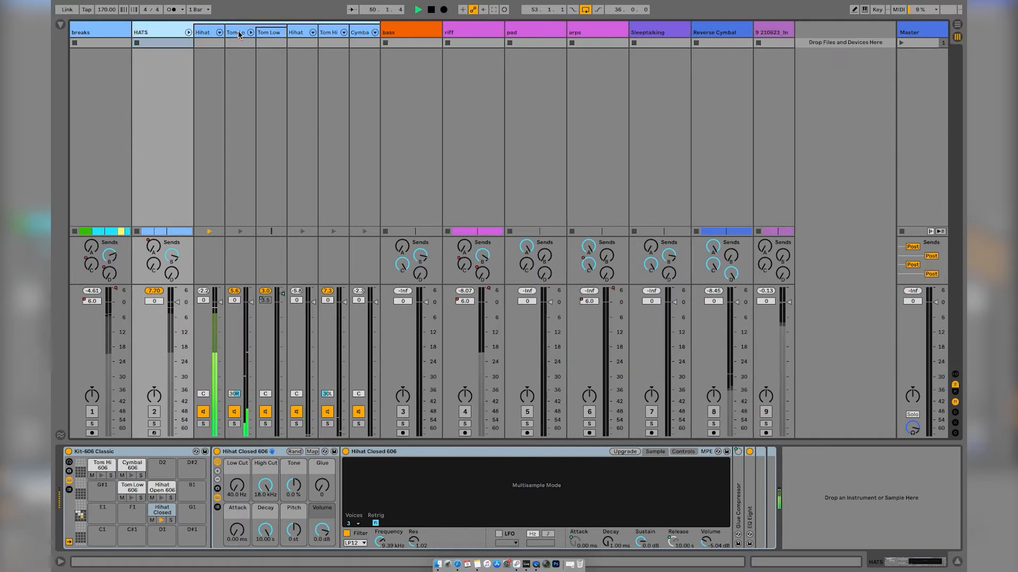
{"action": "left_click", "coordinate": [239, 33]}
Step: Lower the Tom Low 606 chain's volume to about -8.2 dB, replaying the fill between adjustments to check its level
{"action": "key", "text": "space"}
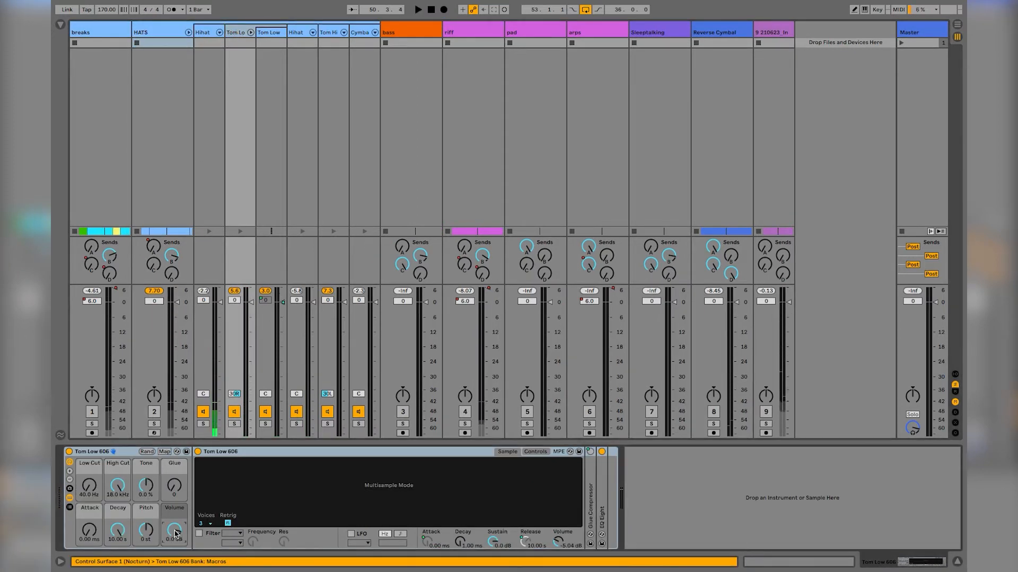
{"action": "key", "text": "space"}
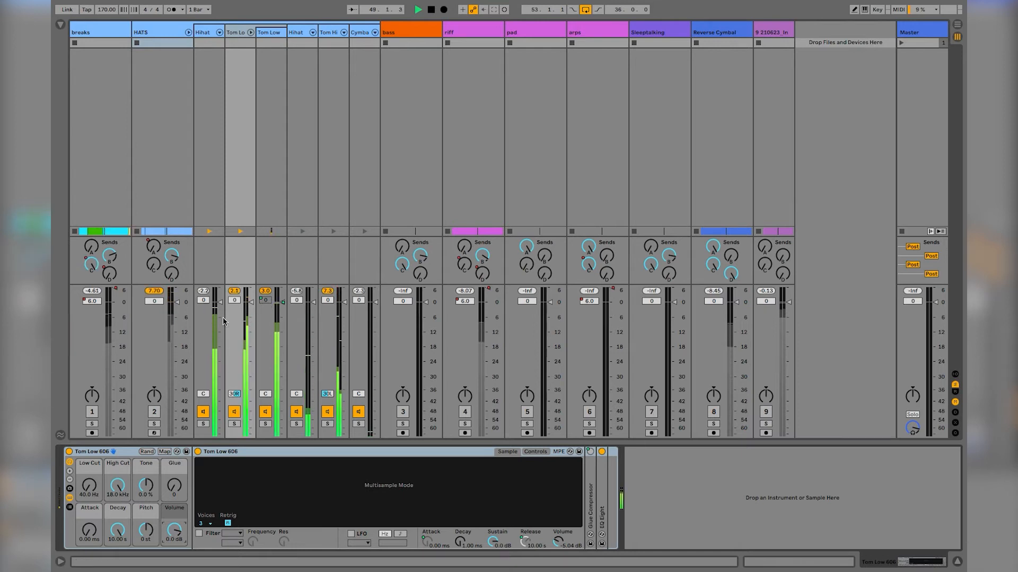
{"action": "key", "text": "space"}
{"action": "left_click_drag", "start_coordinate": [173, 530], "coordinate": [175, 535]}
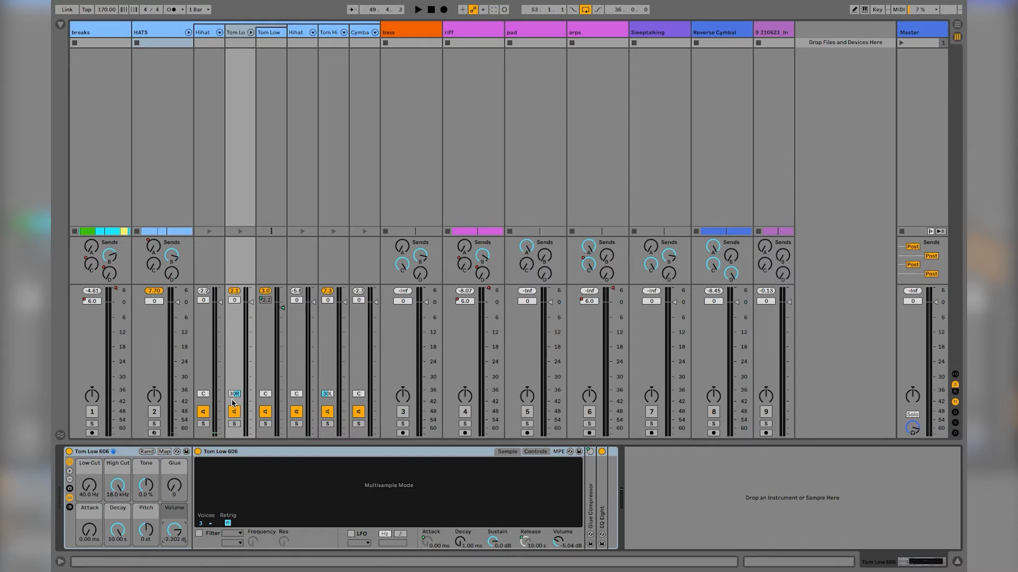
{"action": "key", "text": "space"}
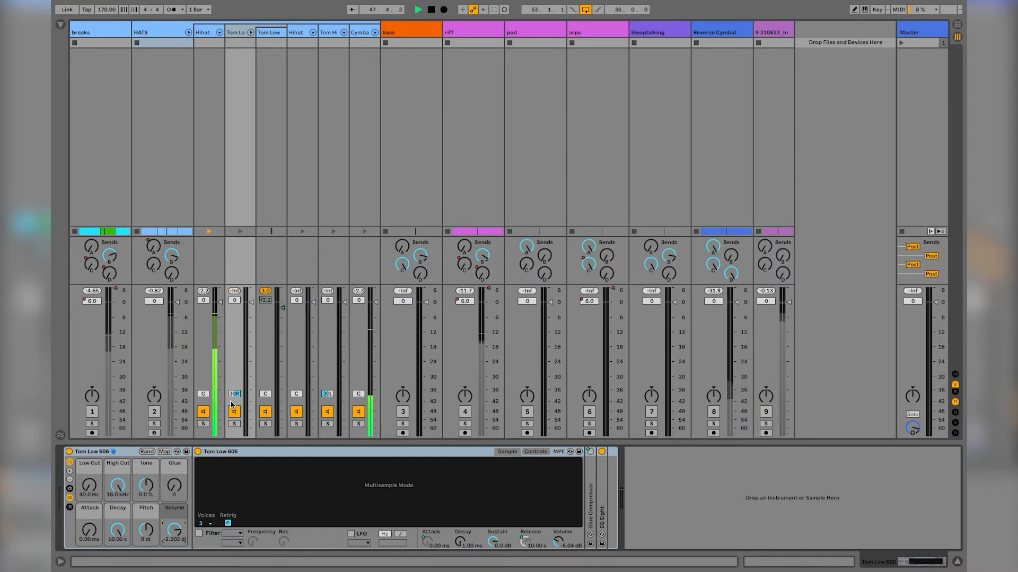
{"action": "key", "text": "space"}
{"action": "left_click_drag", "start_coordinate": [170, 530], "coordinate": [170, 532]}
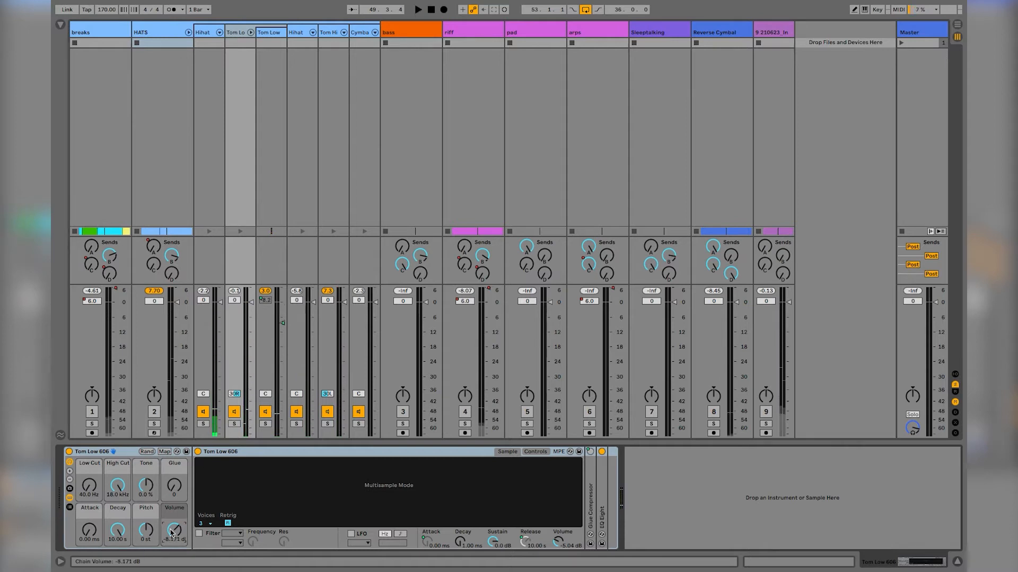
{"action": "key", "text": "space"}
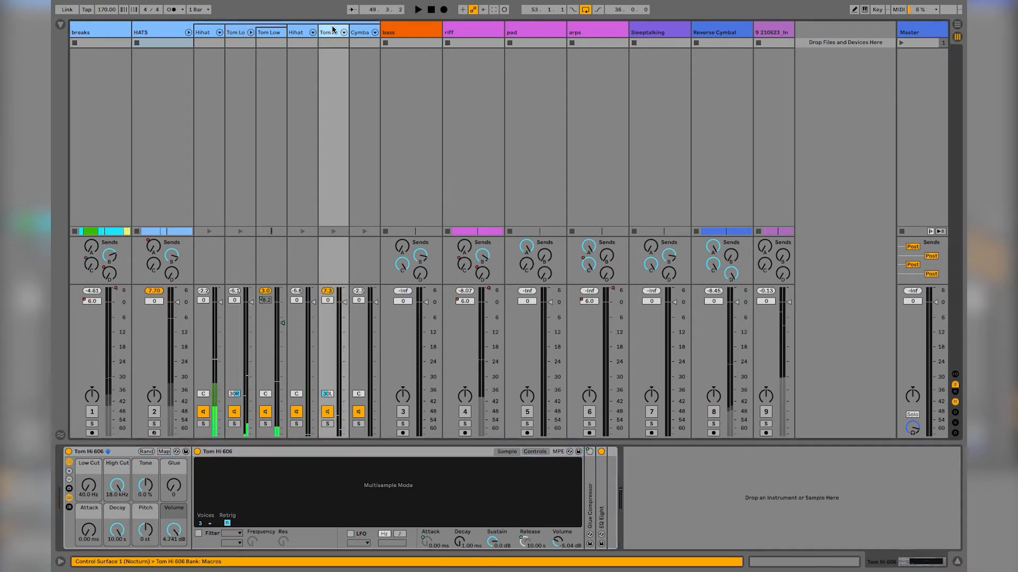
Step: Lower the Tom Hi 606 chain's volume and replay the section with the HATS chains folded
{"action": "key", "text": "space"}
{"action": "left_click_drag", "start_coordinate": [173, 530], "coordinate": [174, 546]}
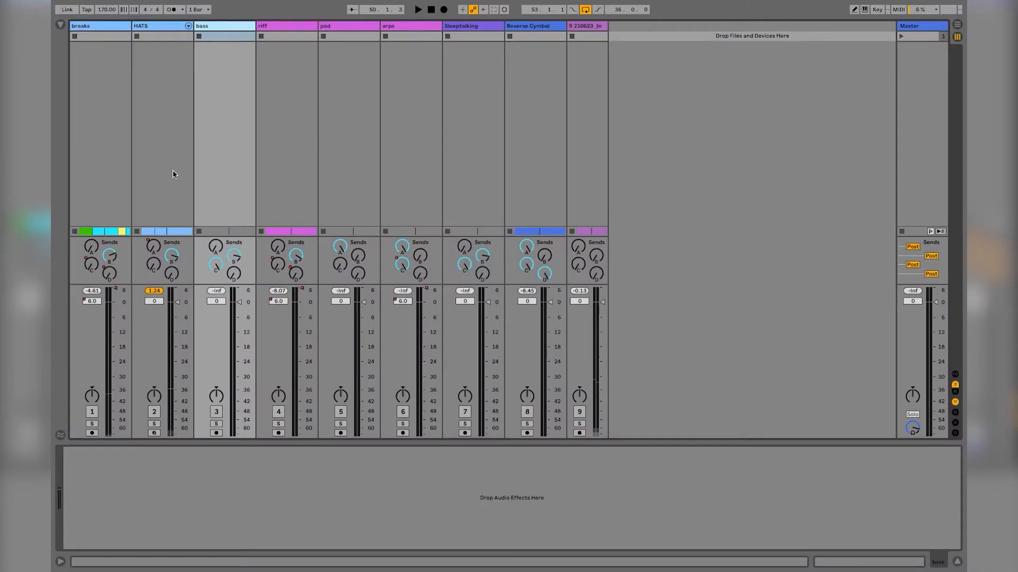
{"action": "key", "text": "space"}
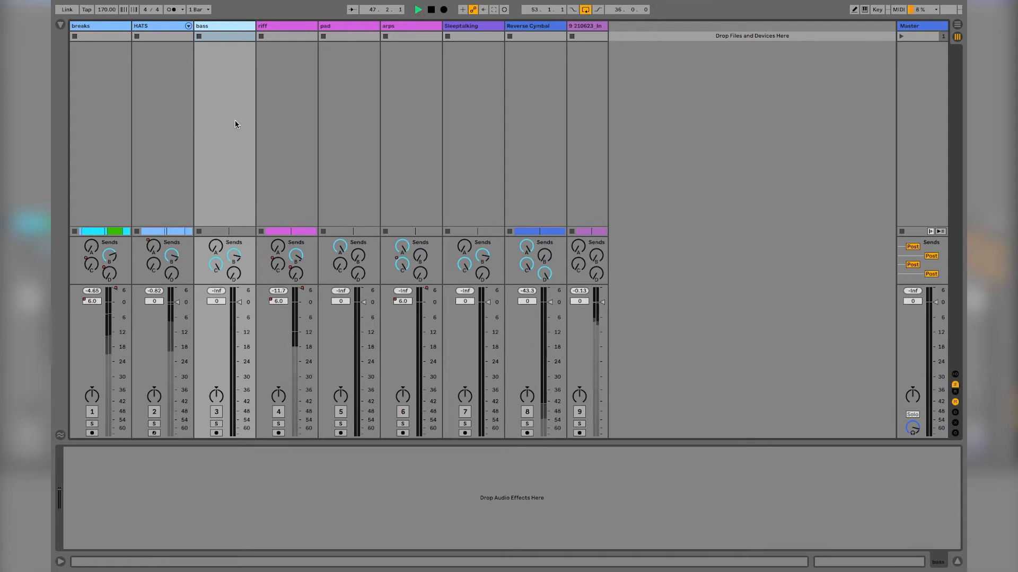
Step: Lower the riff track's Utility gain to -1 dB, soloing the track briefly to check its level
{"action": "left_click", "coordinate": [269, 212]}
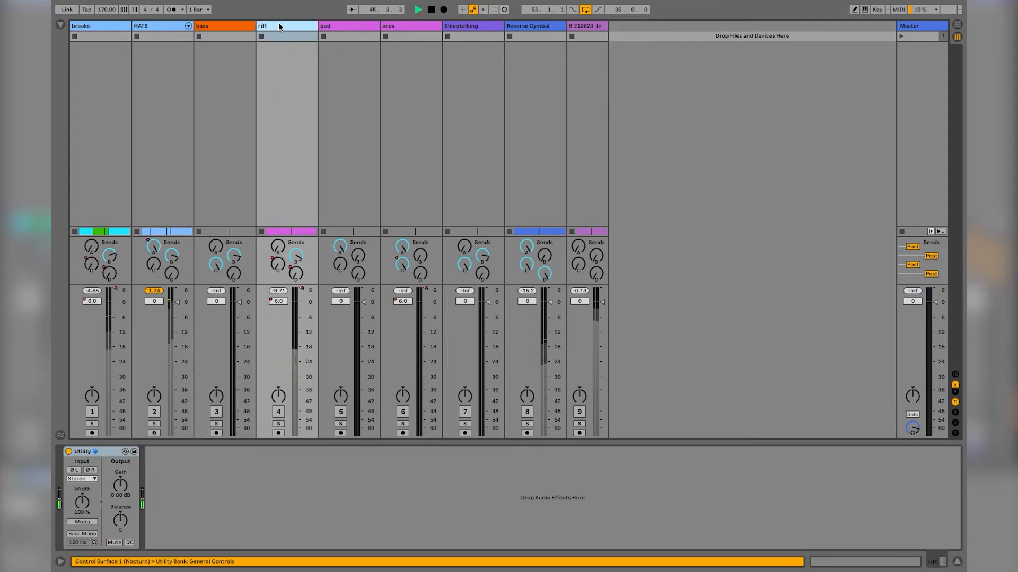
{"action": "left_click_drag", "start_coordinate": [116, 484], "coordinate": [117, 488]}
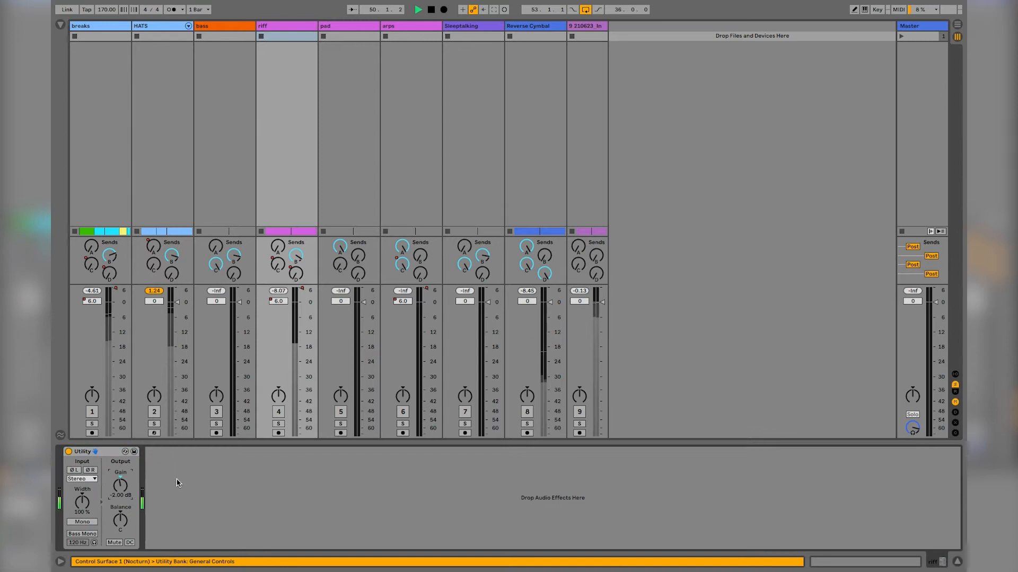
{"action": "key", "text": "Up"}
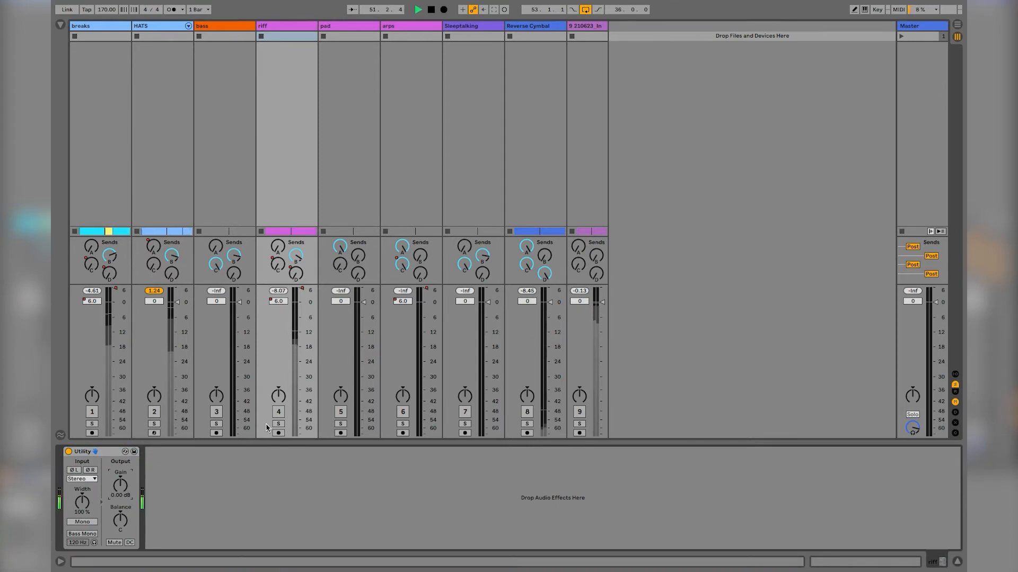
{"action": "left_click", "coordinate": [279, 425]}
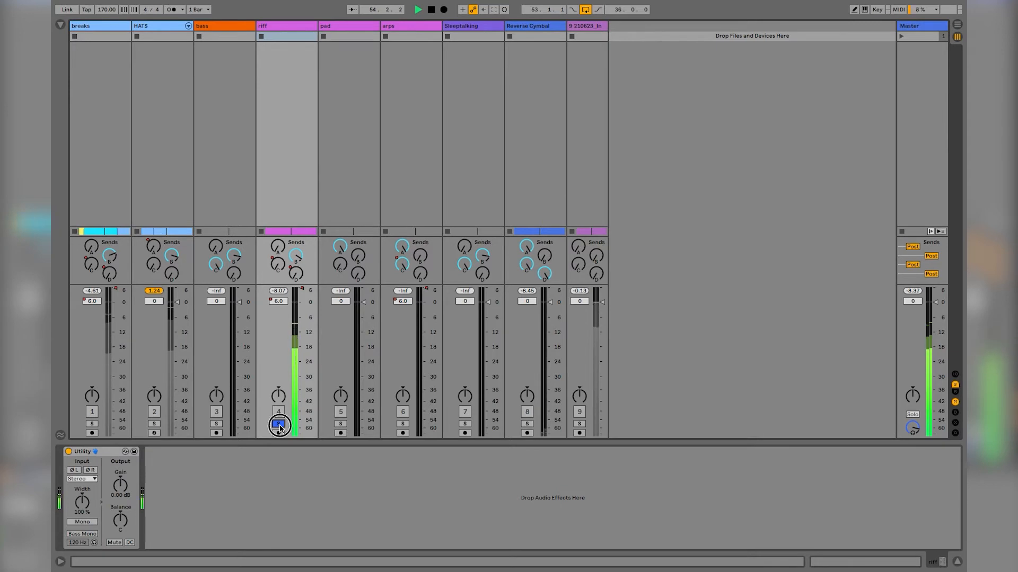
{"action": "left_click", "coordinate": [279, 425]}
{"action": "left_click", "coordinate": [120, 485]}
{"action": "left_click_drag", "start_coordinate": [120, 485], "coordinate": [121, 488]}
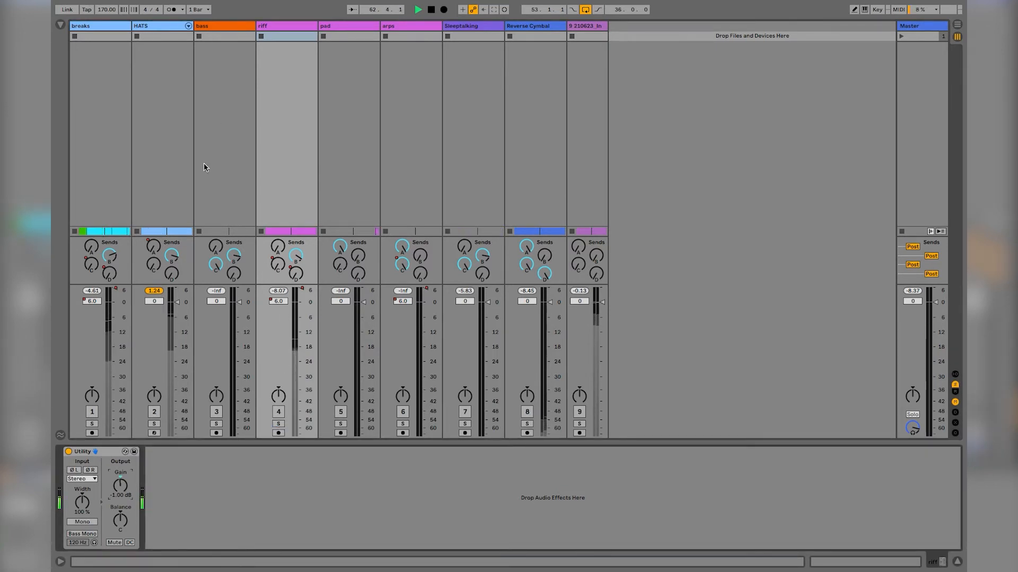
Step: Play from the bass entry around bar 89 and add a Utility audio effect to the bass track
{"action": "left_click", "coordinate": [216, 38]}
{"action": "key", "text": "Tab"}
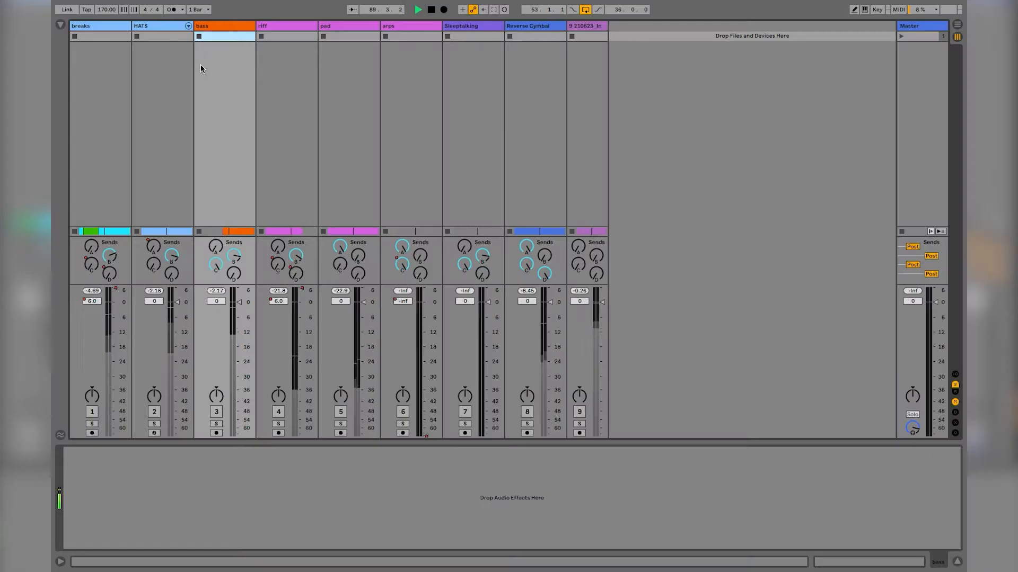
{"action": "left_click", "coordinate": [204, 26]}
{"action": "left_click", "coordinate": [60, 25]}
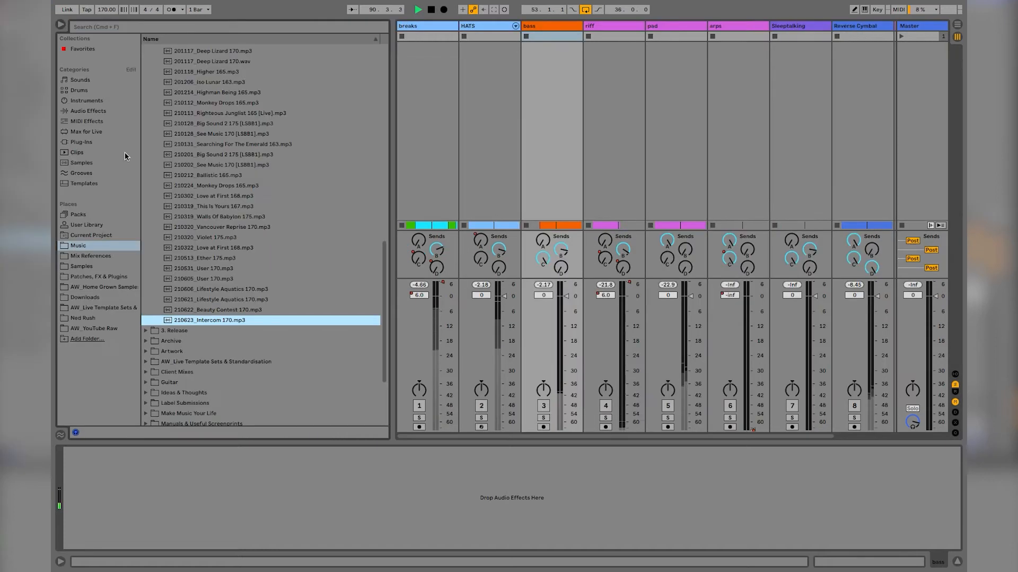
{"action": "left_click", "coordinate": [88, 111]}
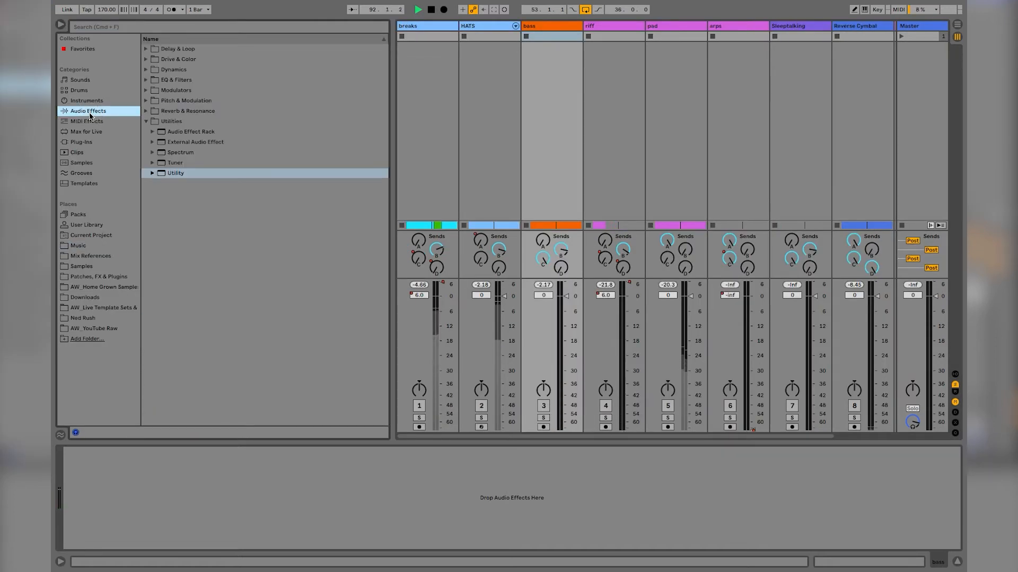
{"action": "left_click_drag", "start_coordinate": [153, 176], "coordinate": [178, 477]}
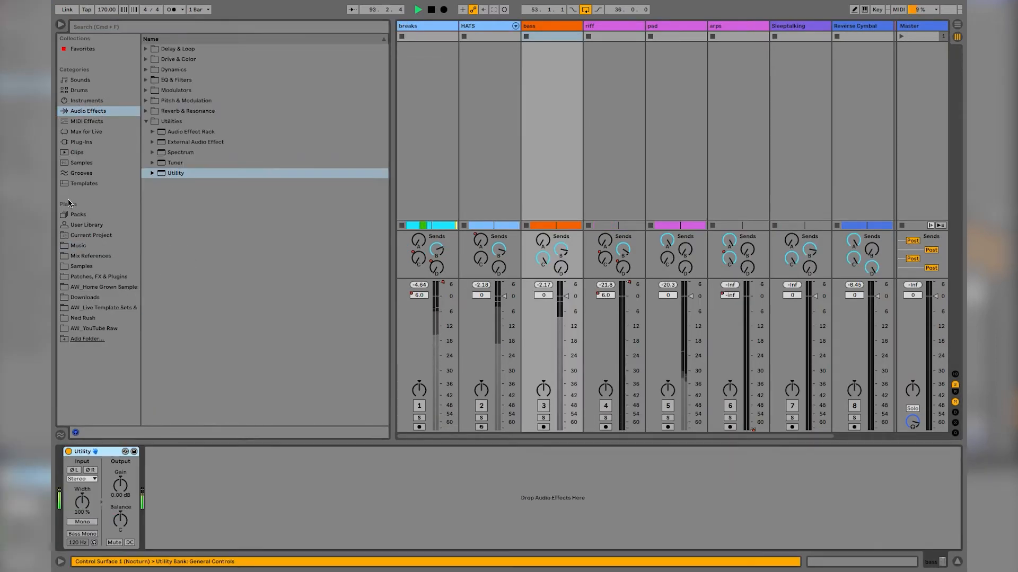
{"action": "left_click", "coordinate": [60, 24]}
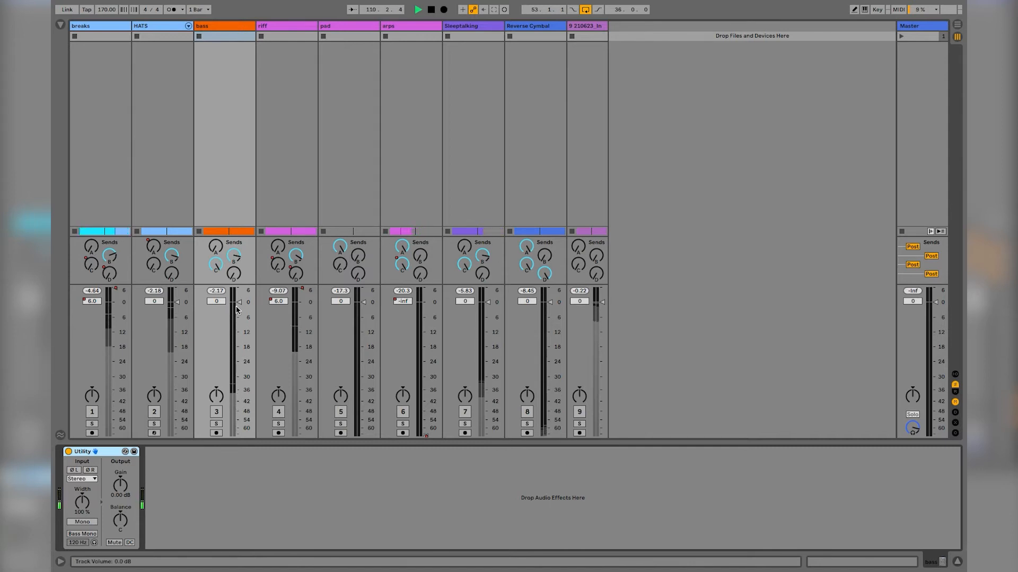
Step: Try lowering the bass fader, reset it to 0 dB, set the bass Utility's gain to -10 dB instead and stop playback
{"action": "left_click_drag", "start_coordinate": [237, 308], "coordinate": [239, 406]}
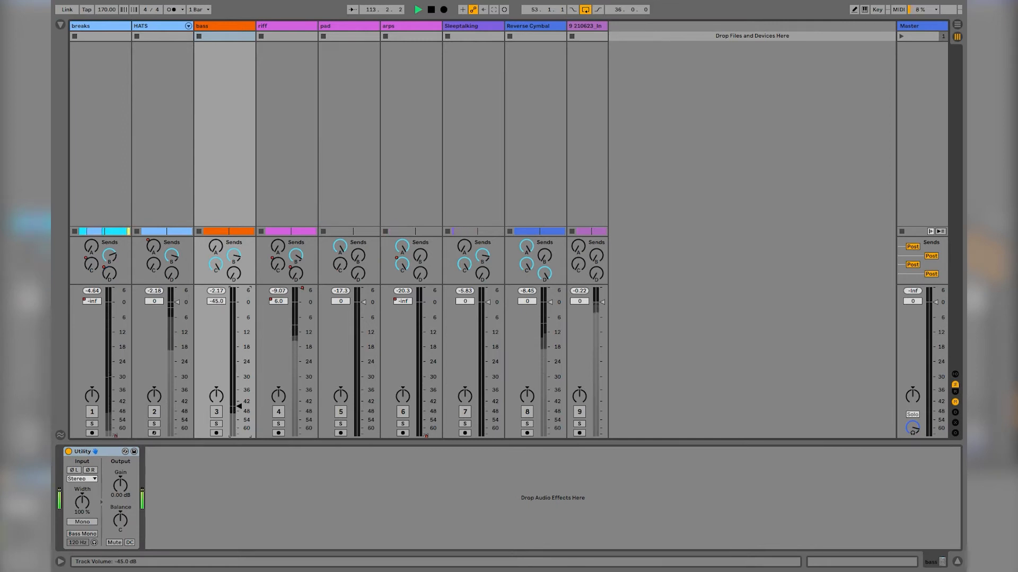
{"action": "double_click", "coordinate": [238, 409]}
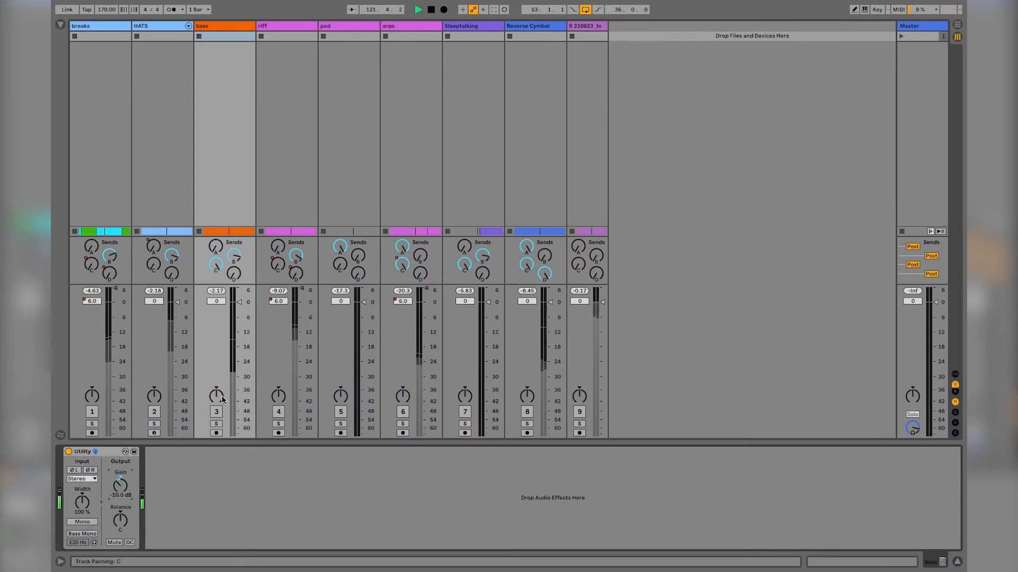
{"action": "key", "text": "space"}
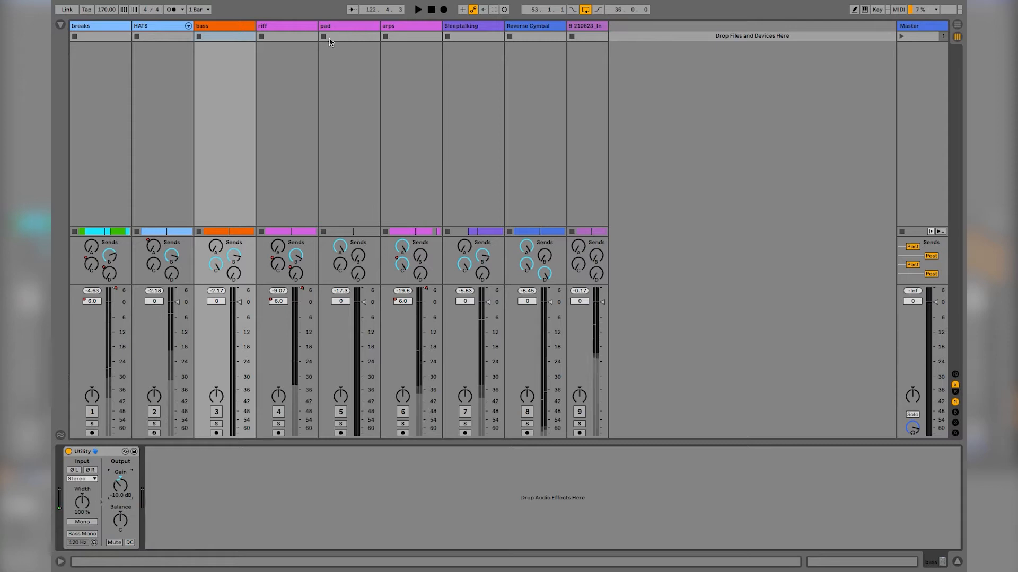
Step: Add a Utility audio effect to the pad track
{"action": "left_click", "coordinate": [335, 26]}
{"action": "key", "text": "Tab"}
{"action": "key", "text": "Tab"}
{"action": "left_click", "coordinate": [60, 25]}
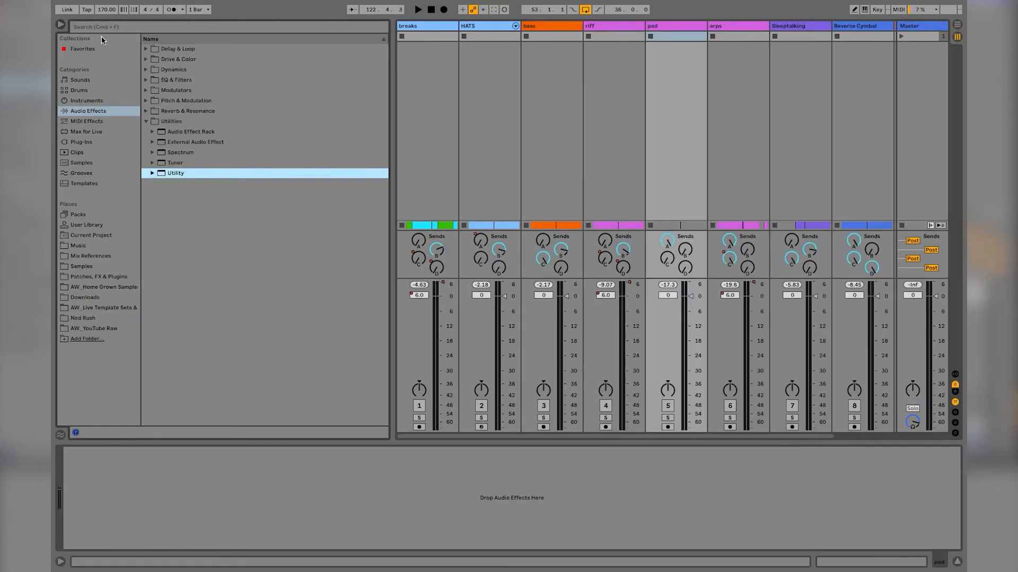
{"action": "left_click", "coordinate": [680, 26]}
{"action": "left_click_drag", "start_coordinate": [173, 174], "coordinate": [196, 525]}
Step: Start arrangement playback at bar 73, inside the pad track's first clip
{"action": "key", "text": "Tab"}
{"action": "scroll", "coordinate": [334, 210], "scroll_direction": "down", "scroll_amount": 1}
{"action": "scroll", "coordinate": [334, 211], "scroll_direction": "down", "scroll_amount": 1}
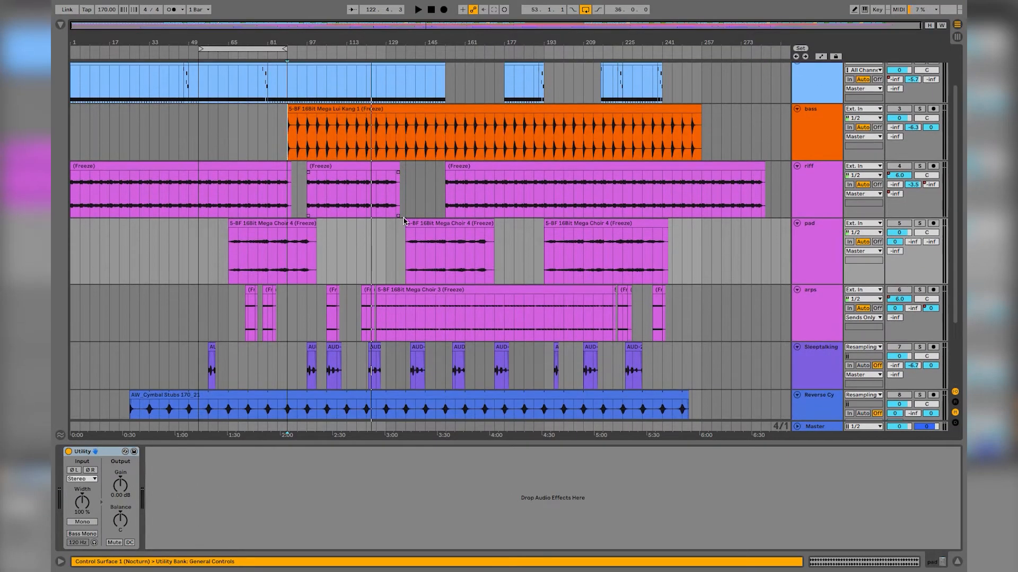
{"action": "scroll", "coordinate": [386, 229], "scroll_direction": "down", "scroll_amount": 2}
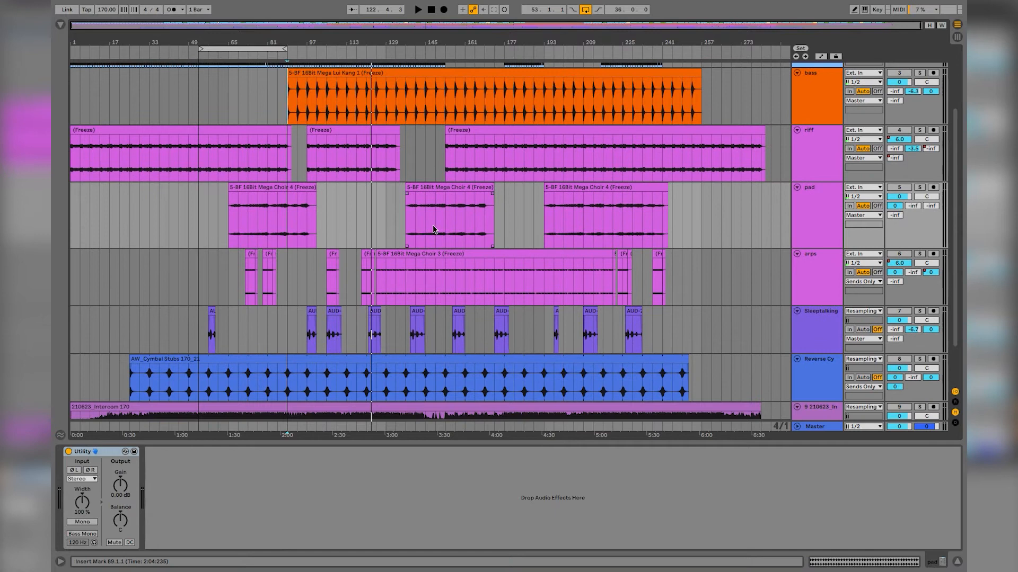
{"action": "left_click", "coordinate": [249, 221]}
{"action": "key", "text": "space"}
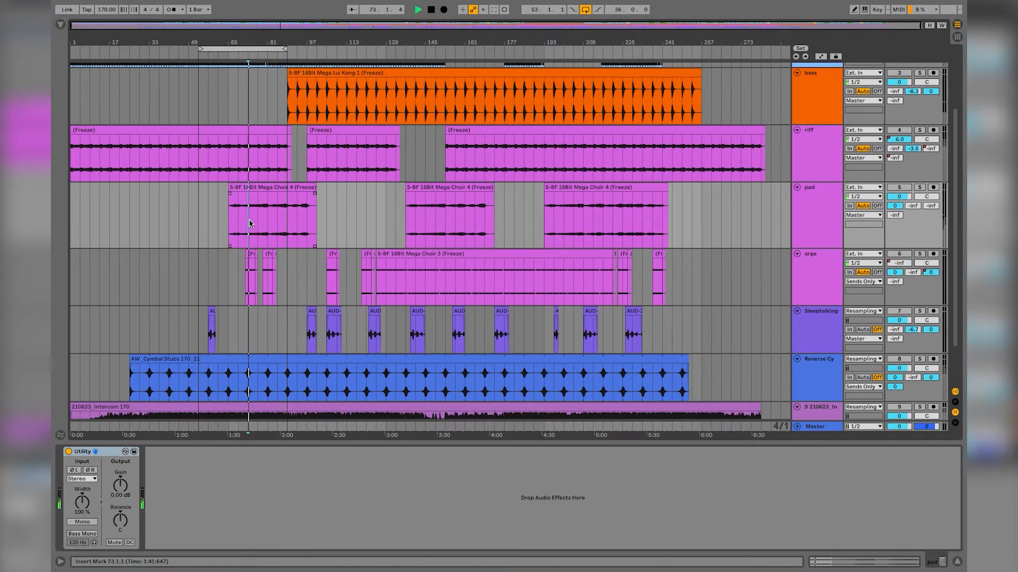
Step: Raise the pad track's Utility gain to 10 dB during playback
{"action": "key", "text": "Tab"}
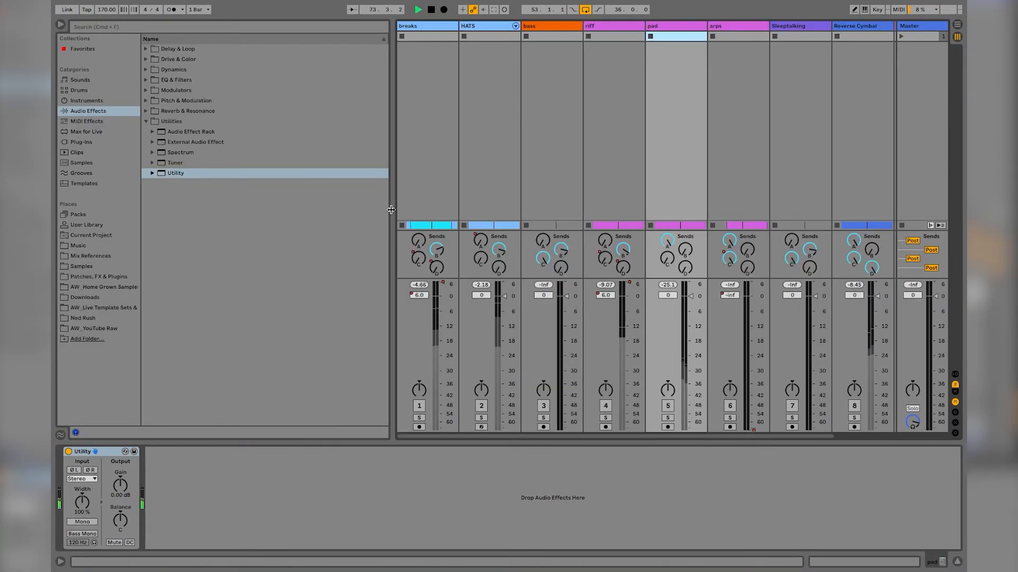
{"action": "left_click", "coordinate": [655, 22]}
{"action": "left_click", "coordinate": [117, 497]}
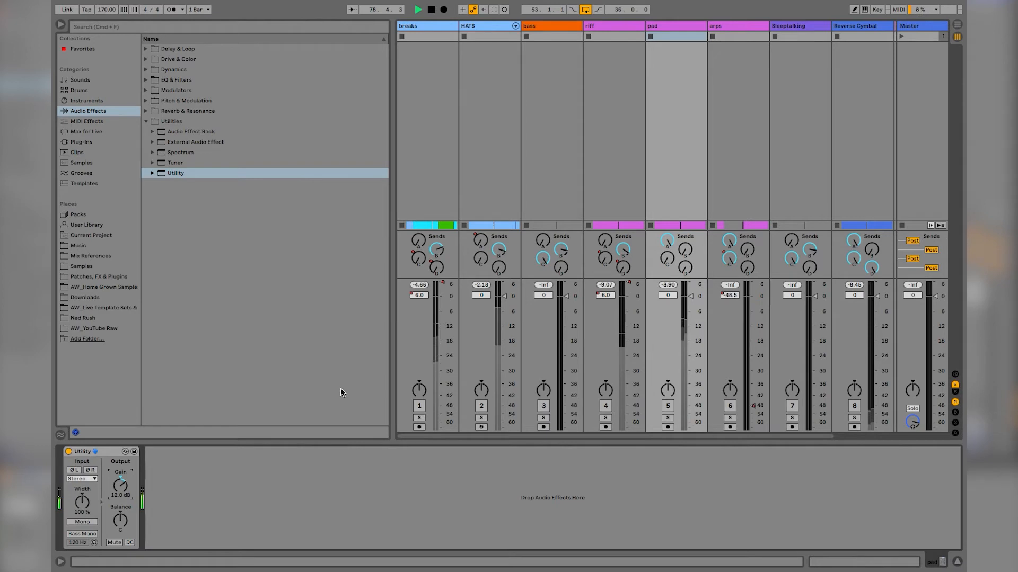
{"action": "key", "text": "Down"}
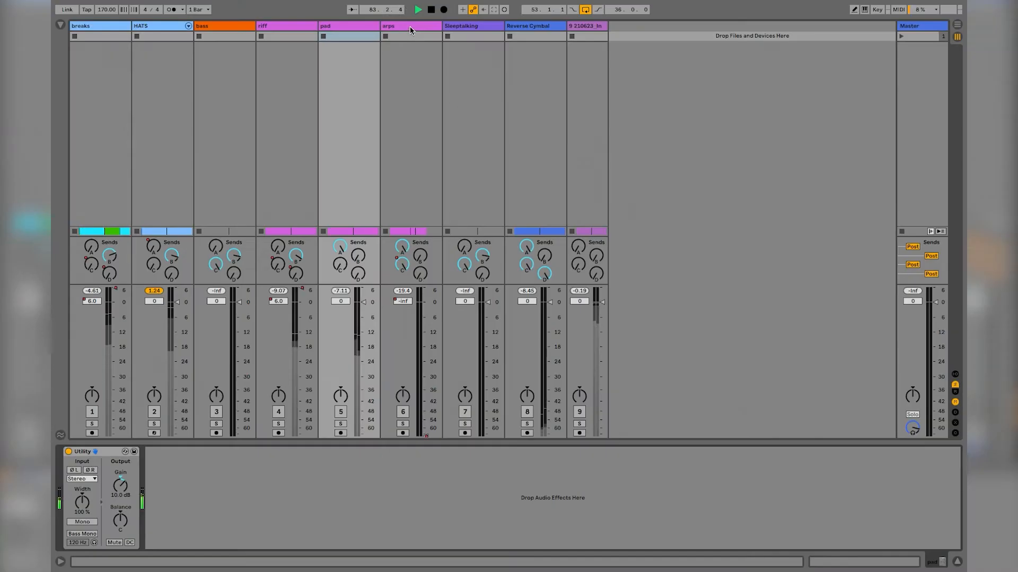
Step: Play the arrangement from inside the arps track's long clip and return to Session View
{"action": "key", "text": "Tab"}
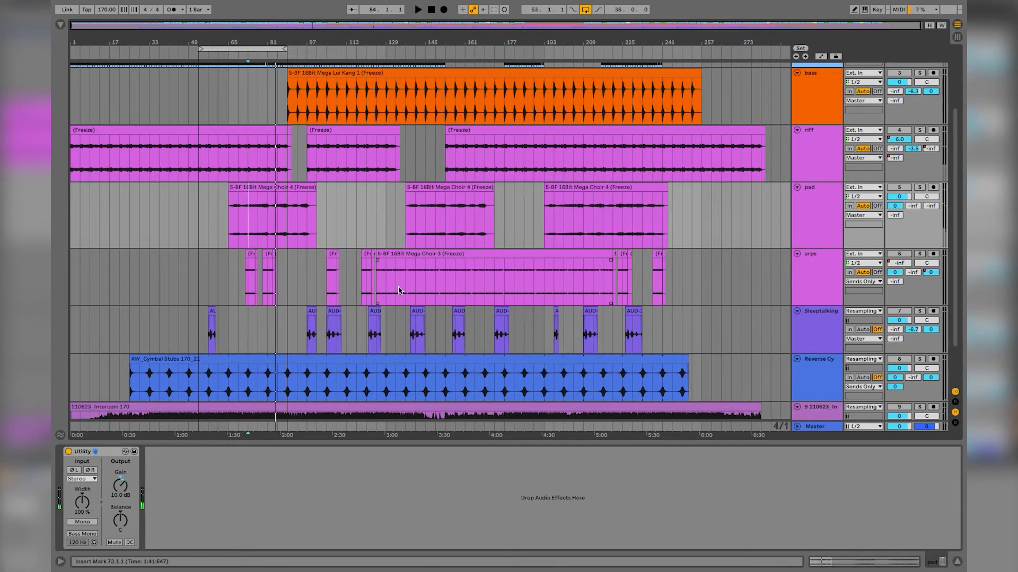
{"action": "left_click", "coordinate": [399, 291]}
{"action": "key", "text": "space"}
{"action": "key", "text": "Tab"}
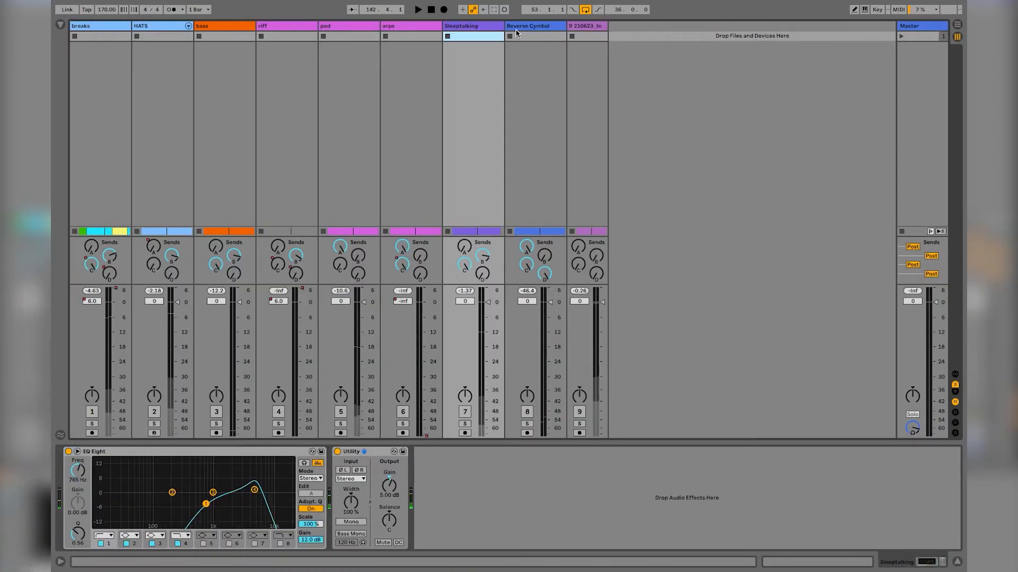
Step: Play from bar 129, move the Reverse Cymbal track's Utility after its EQ Eight and set the Utility gain to 2 dB
{"action": "left_click", "coordinate": [519, 27]}
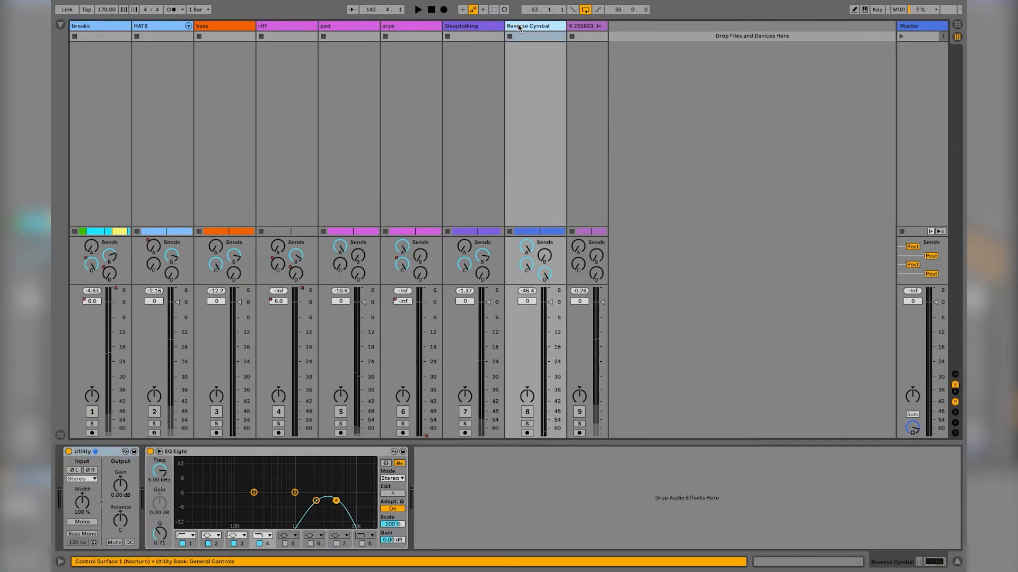
{"action": "key", "text": "Tab"}
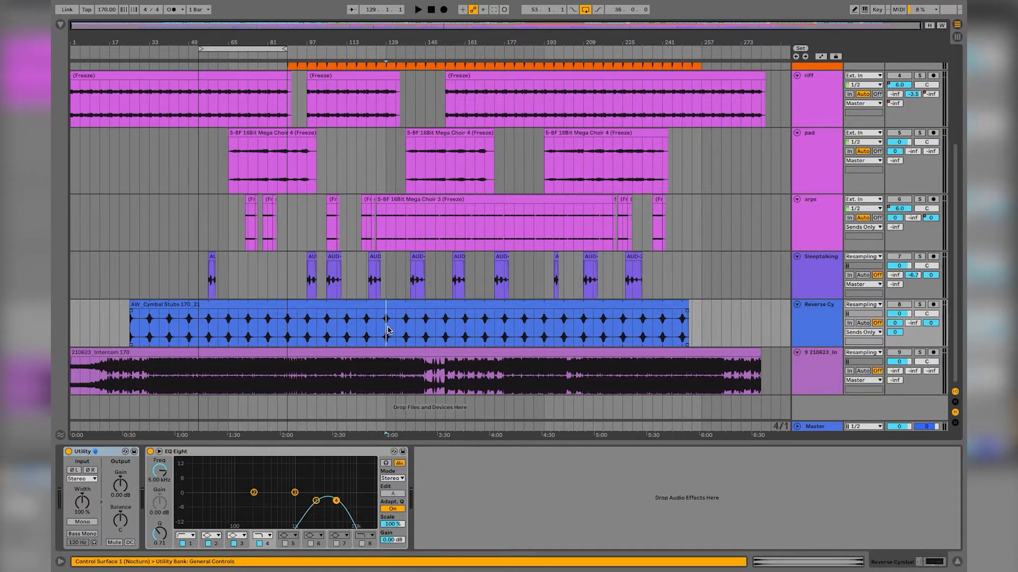
{"action": "key", "text": "Tab"}
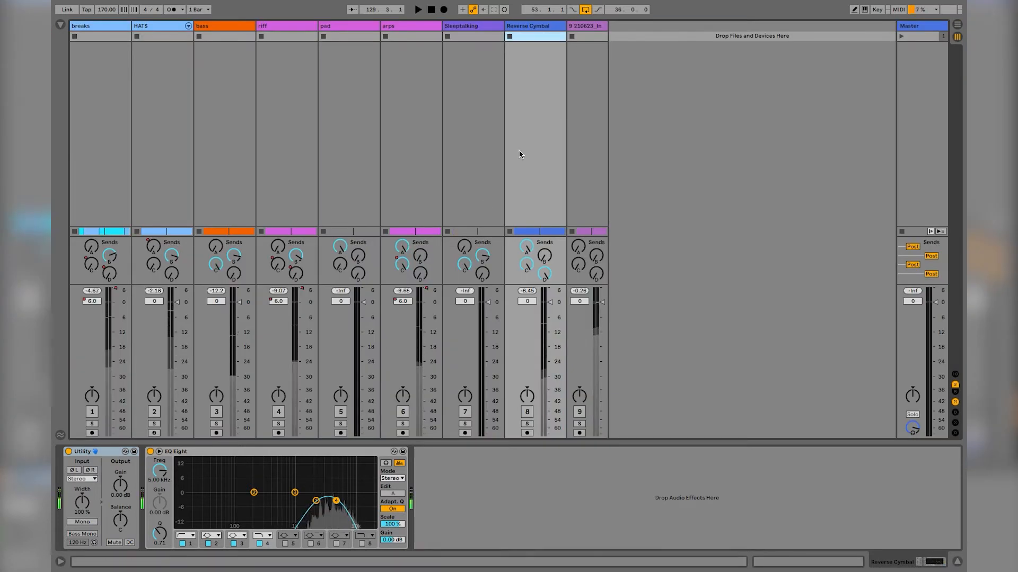
{"action": "left_click", "coordinate": [520, 28]}
{"action": "left_click_drag", "start_coordinate": [84, 456], "coordinate": [412, 508]}
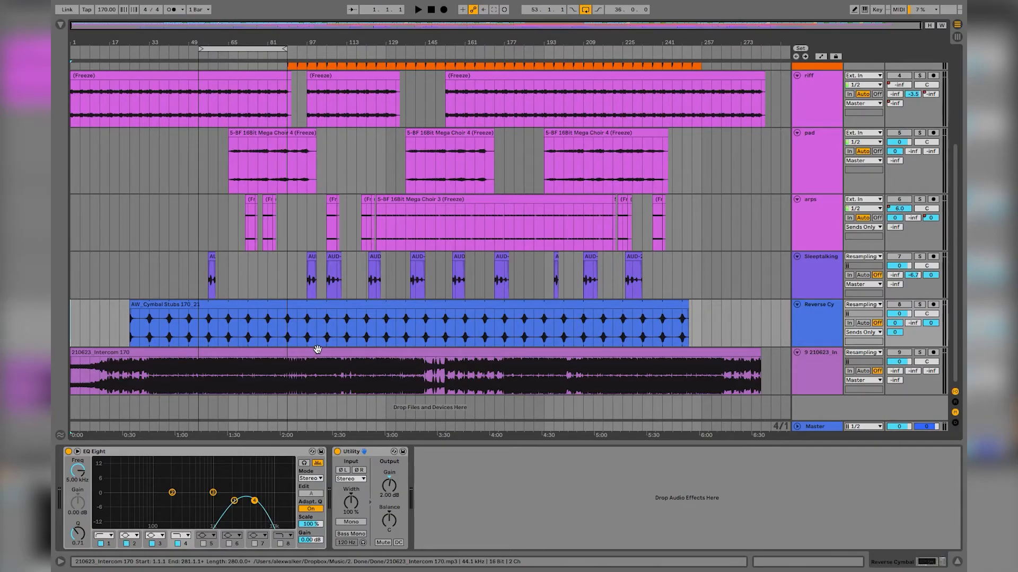
Step: Play the soloed 210623_Intercom 170 reference track around bar 53, unsolo it and stop playback
{"action": "key", "text": "space"}
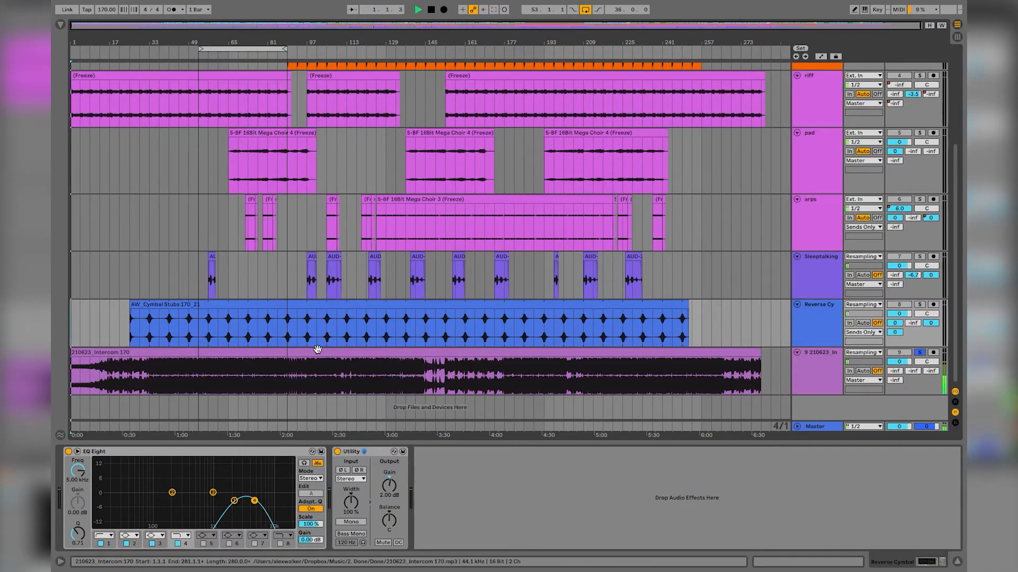
{"action": "left_click", "coordinate": [195, 381]}
{"action": "key", "text": "Tab"}
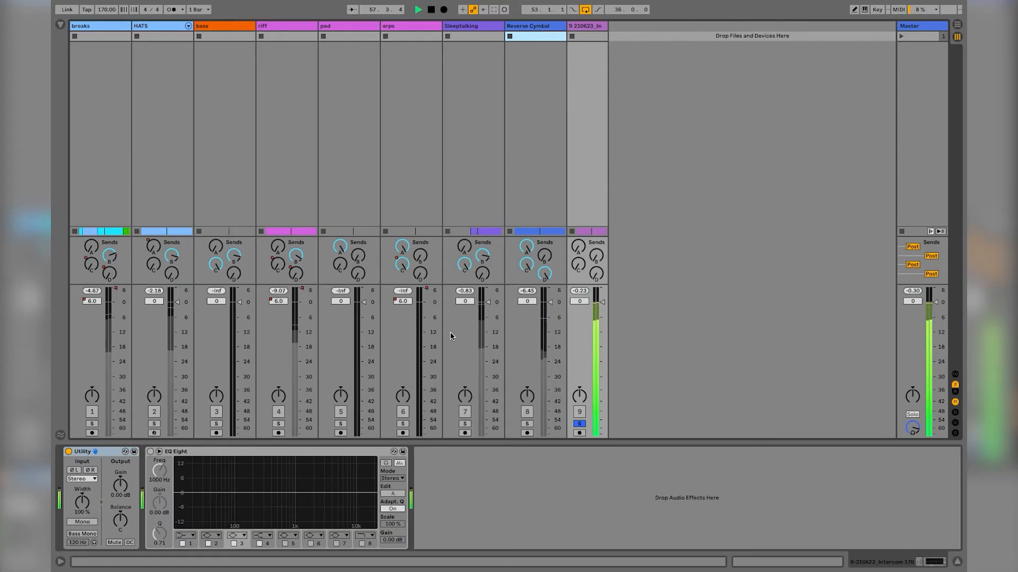
{"action": "key", "text": "s"}
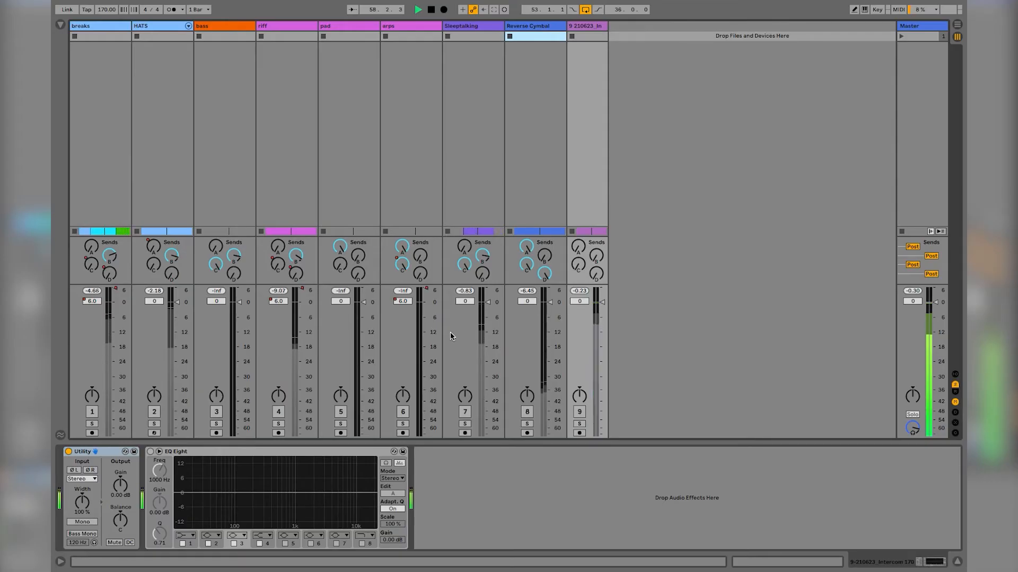
{"action": "key", "text": "space"}
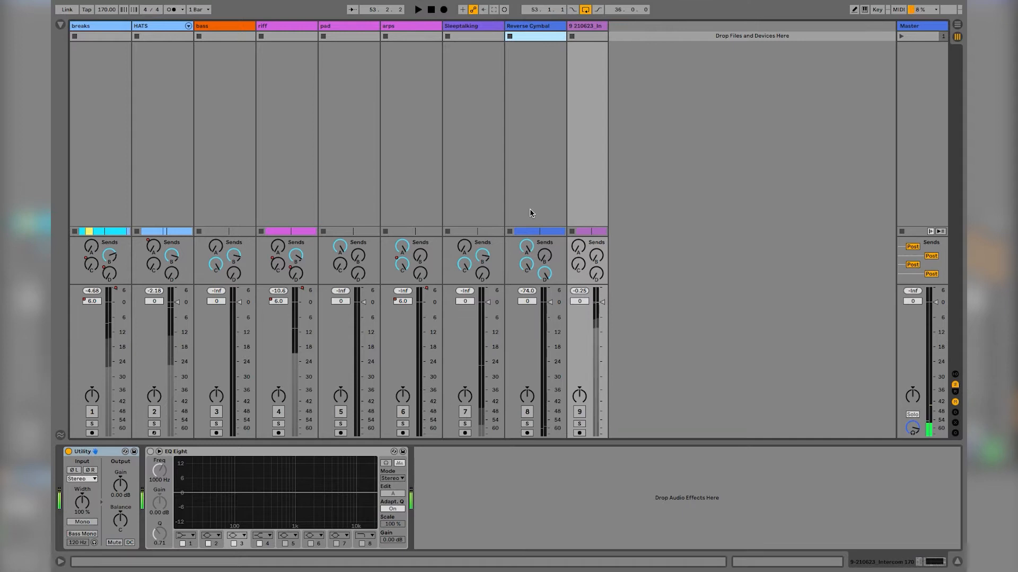
Step: Play the arrangement from bar 53 and show the breaks track's devices in Session View
{"action": "key", "text": "Tab"}
{"action": "left_click", "coordinate": [198, 368]}
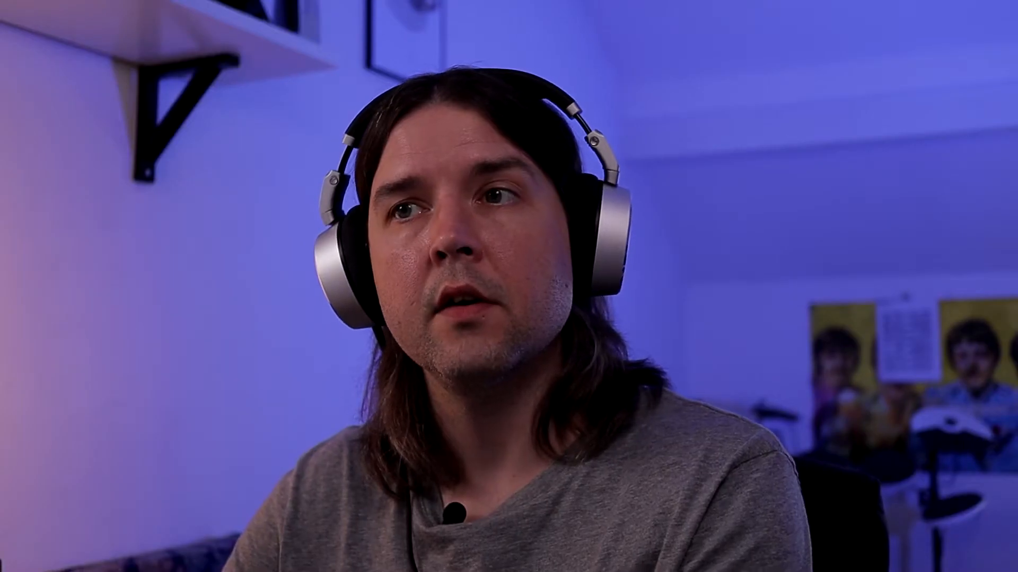
{"action": "key", "text": "Tab"}
{"action": "key", "text": "space"}
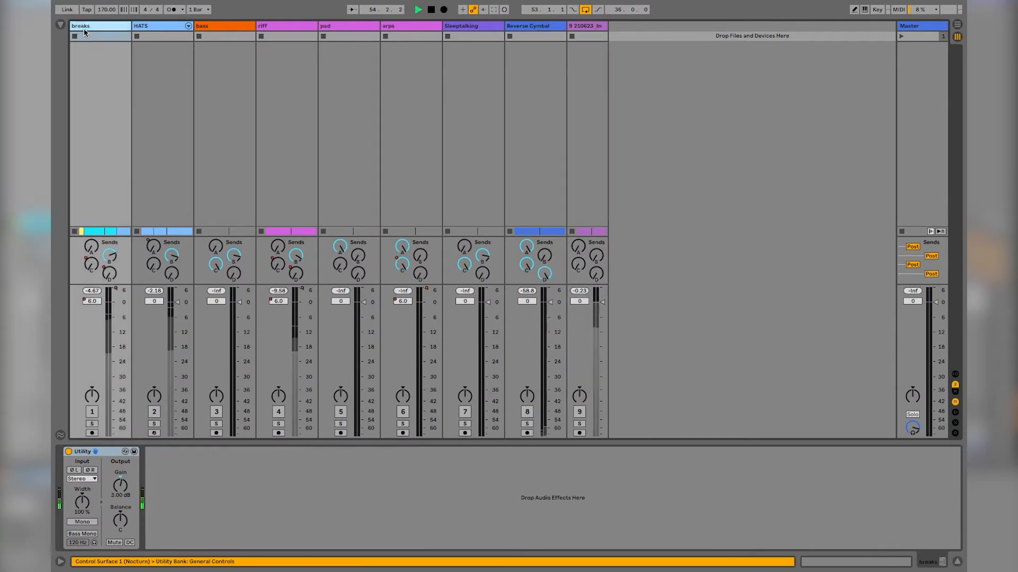
Step: Add a second Utility to the breaks track, set its gain to about -3.9 dB, mute the track and stop playback
{"action": "left_click_drag", "start_coordinate": [198, 484], "coordinate": [198, 485]}
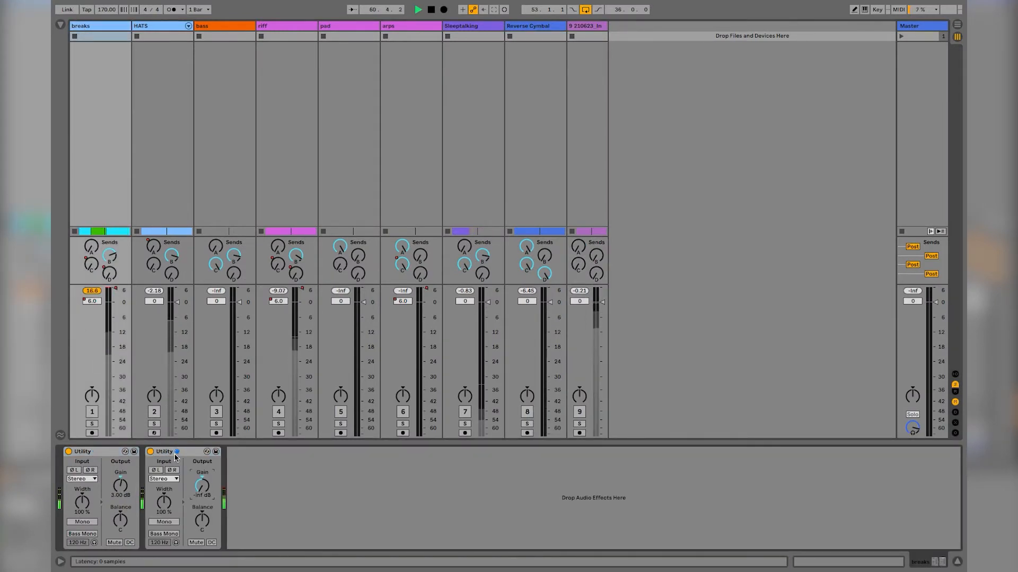
{"action": "left_click", "coordinate": [167, 451]}
{"action": "left_click", "coordinate": [92, 413]}
{"action": "left_click_drag", "start_coordinate": [200, 489], "coordinate": [200, 485]}
{"action": "key", "text": "space"}
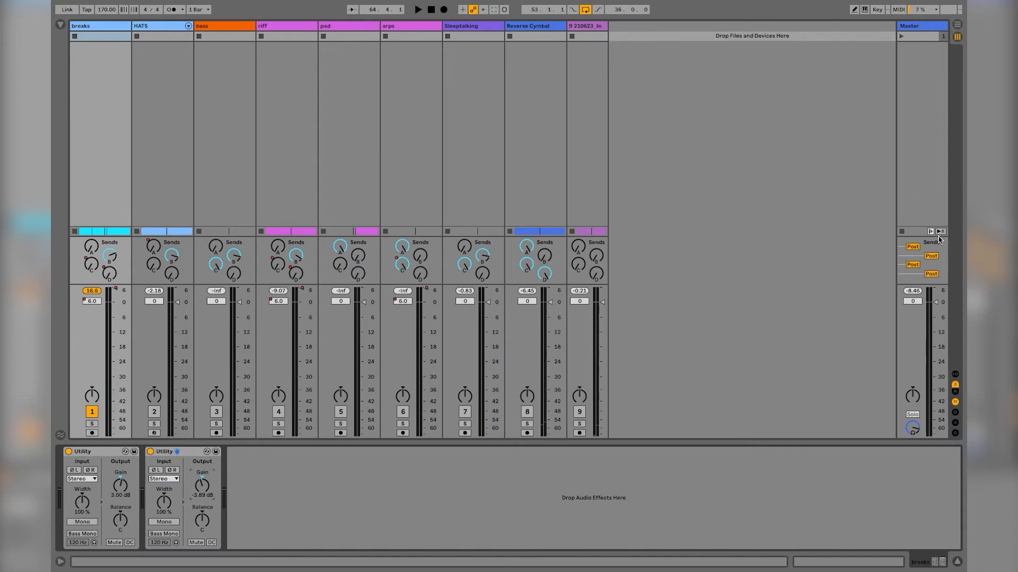
Step: Check the Master track's devices, play from bar 53 and raise the breaks track's second Utility gain to -0.89 dB
{"action": "left_click", "coordinate": [915, 27]}
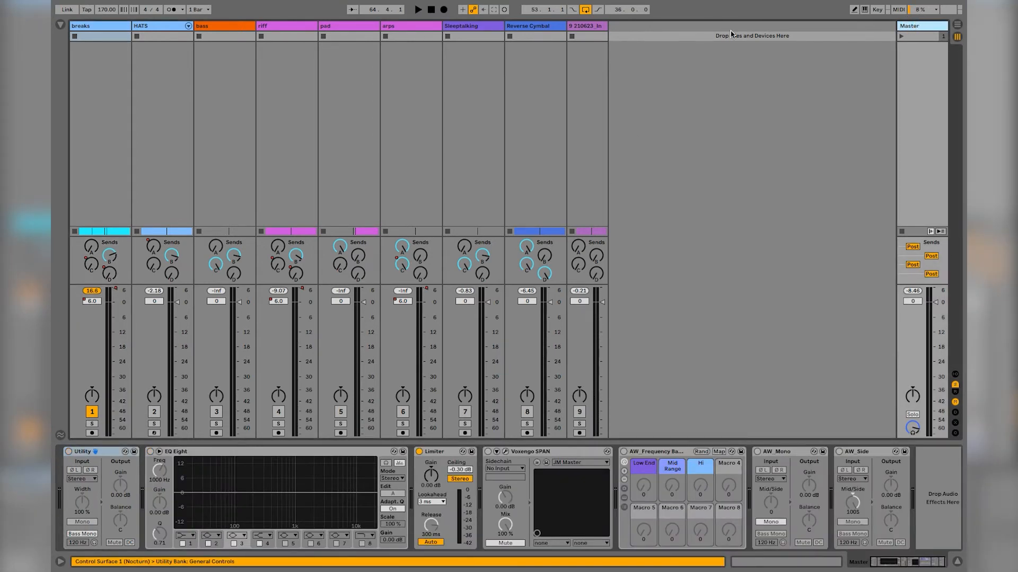
{"action": "left_click", "coordinate": [88, 26]}
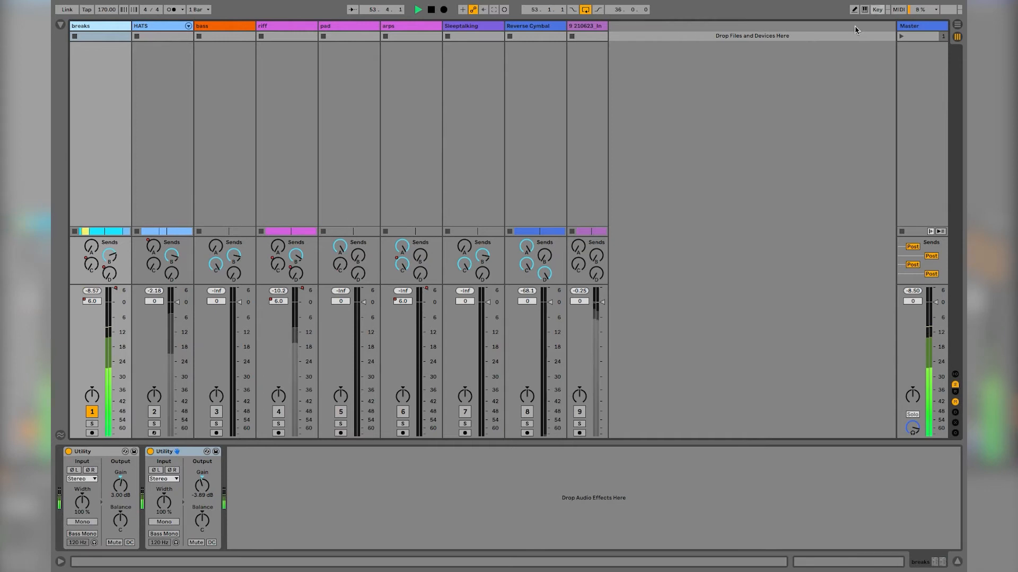
{"action": "left_click", "coordinate": [196, 495]}
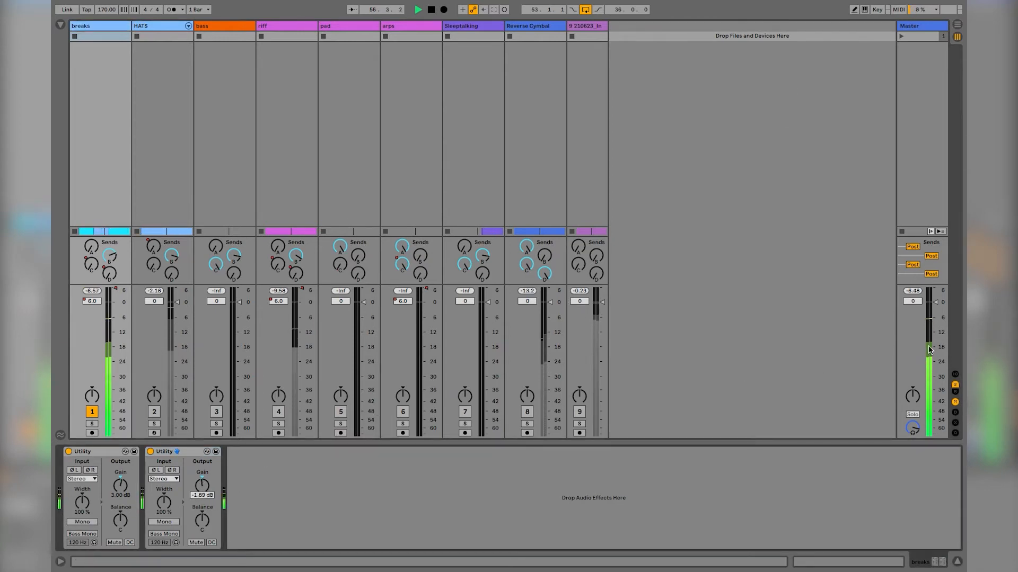
{"action": "key", "text": "Up"}
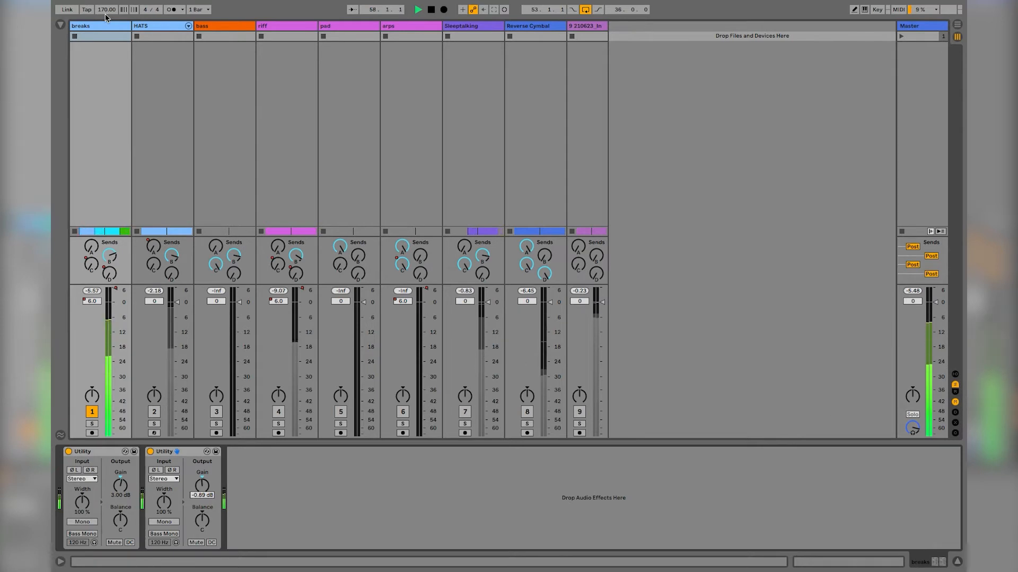
Step: Show the return tracks, audition ValhallaRoom in solo, raise its volume to -7.4 dB and stop playback
{"action": "key", "text": "super+alt+r"}
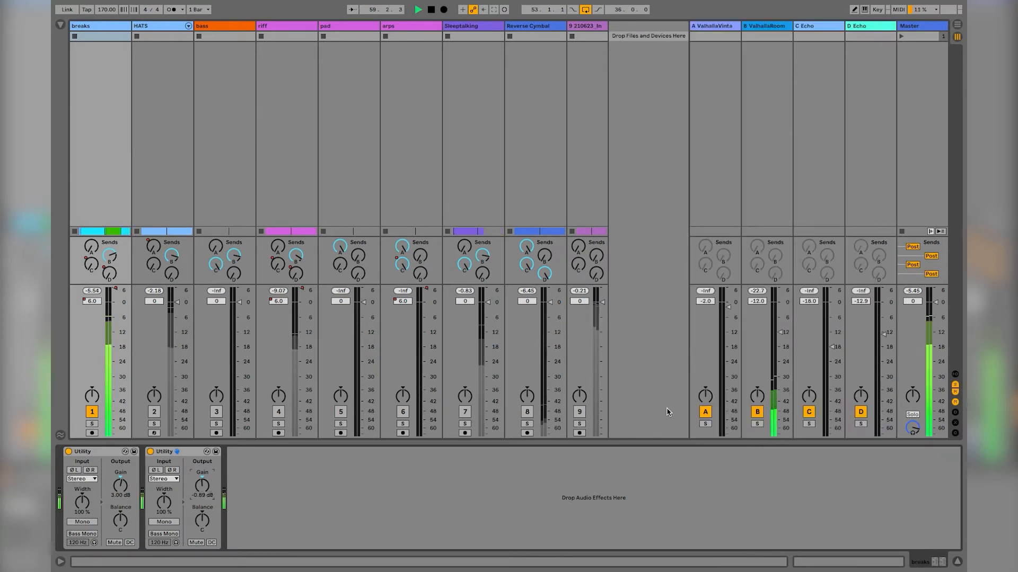
{"action": "left_click", "coordinate": [756, 424]}
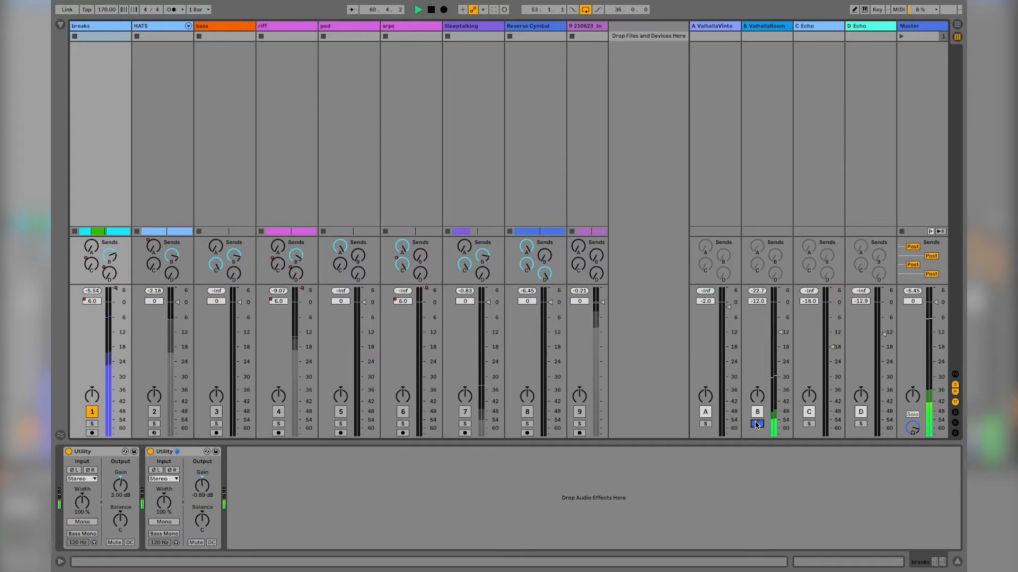
{"action": "left_click", "coordinate": [757, 424]}
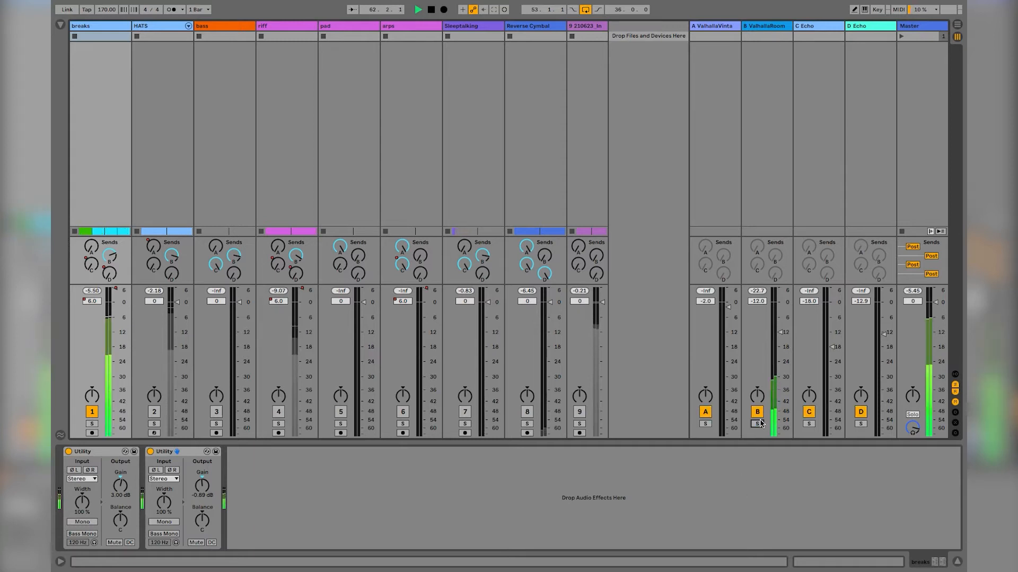
{"action": "left_click", "coordinate": [781, 331]}
{"action": "left_click_drag", "start_coordinate": [779, 330], "coordinate": [780, 320]}
{"action": "key", "text": "XF86AudioRaiseVolume"}
{"action": "key", "text": "XF86AudioRaiseVolume"}
{"action": "key", "text": "XF86AudioRaiseVolume"}
{"action": "key", "text": "space"}
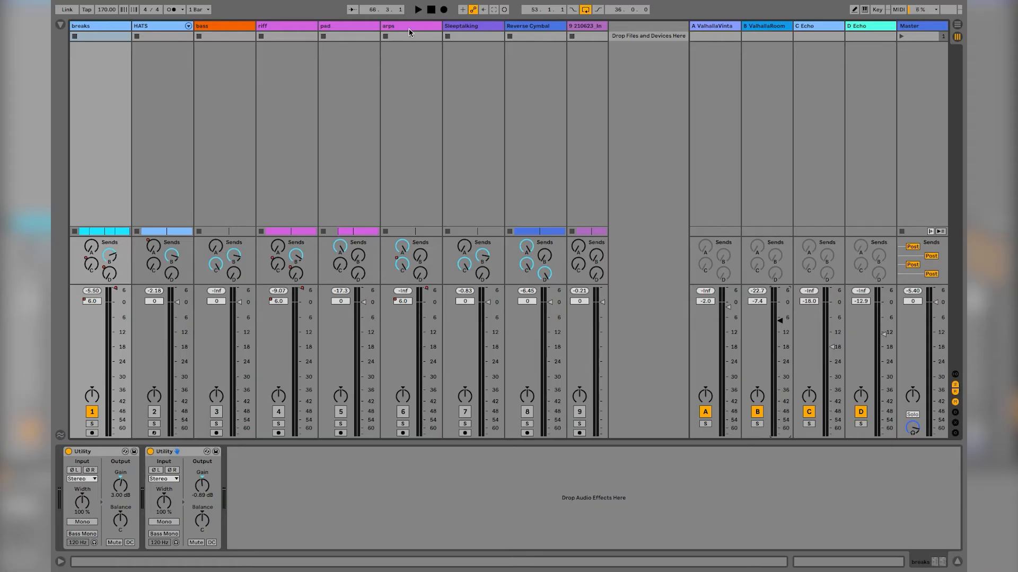
Step: Play from bar 53, unmute the riff track and set its second Utility's gain to about -3.9 dB
{"action": "key", "text": "space"}
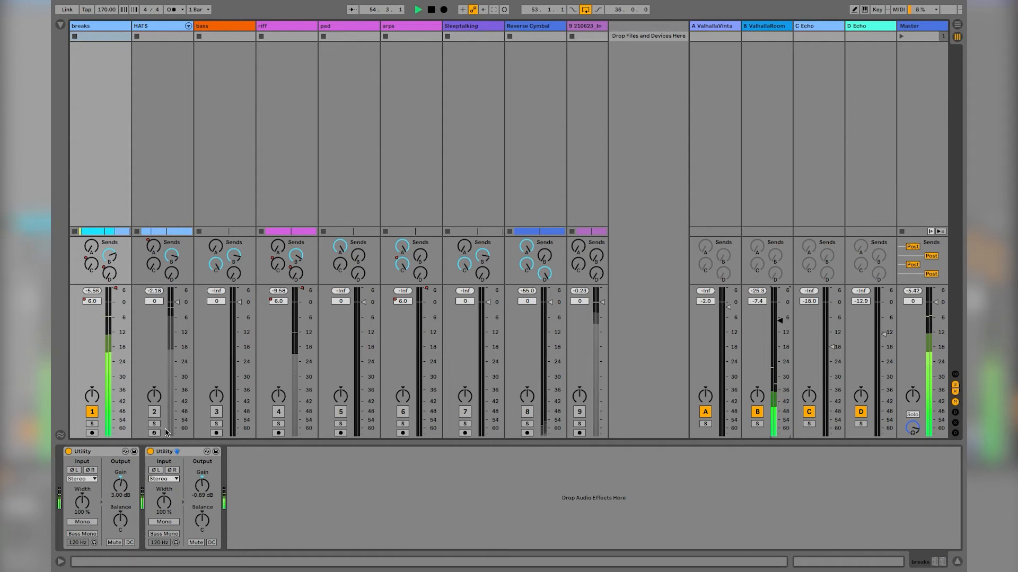
{"action": "left_click", "coordinate": [277, 412]}
{"action": "left_click", "coordinate": [284, 29]}
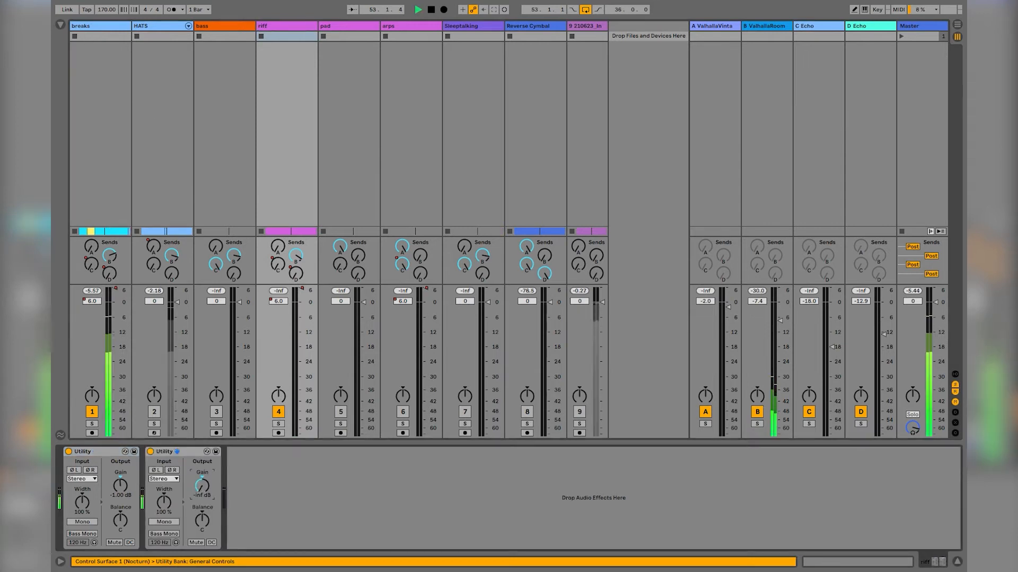
{"action": "left_click_drag", "start_coordinate": [202, 485], "coordinate": [202, 445]}
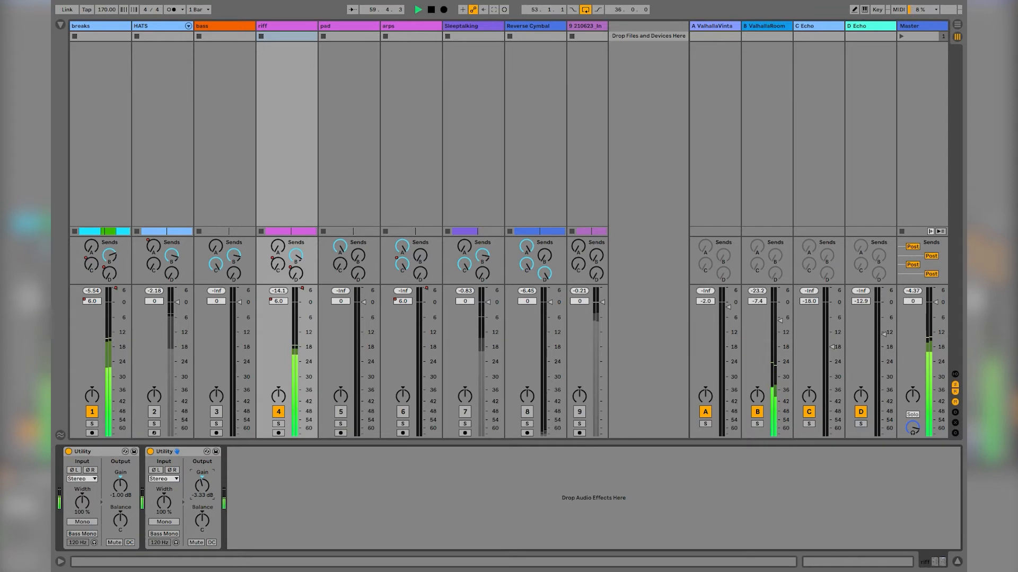
{"action": "left_click_drag", "start_coordinate": [202, 485], "coordinate": [200, 499]}
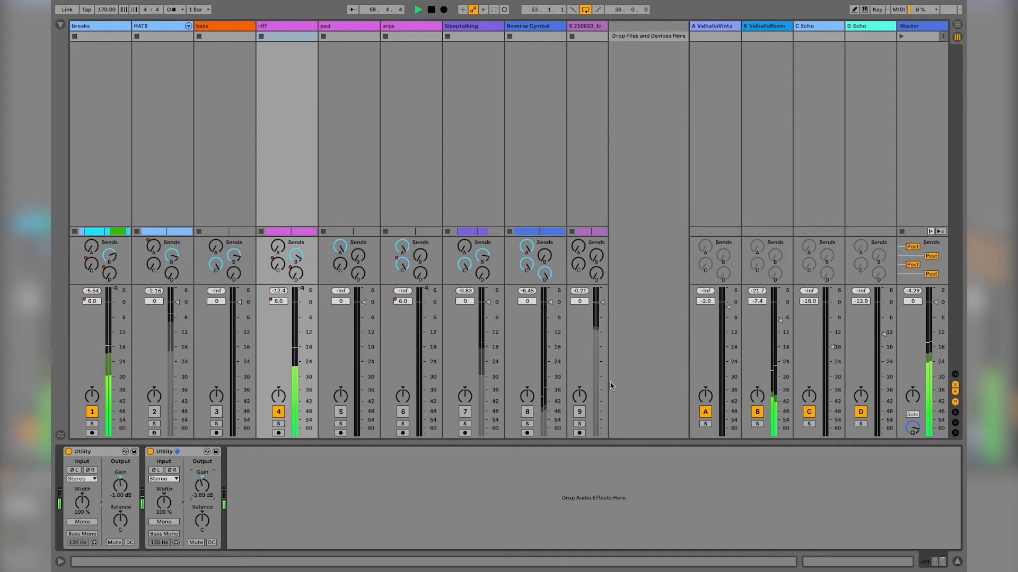
Step: Raise the riff track's sends to ValhallaRoom and ValhallaVintageVerb to about -3.5 and -13 dB, checking the VintageVerb return in solo
{"action": "left_click_drag", "start_coordinate": [295, 255], "coordinate": [295, 245]}
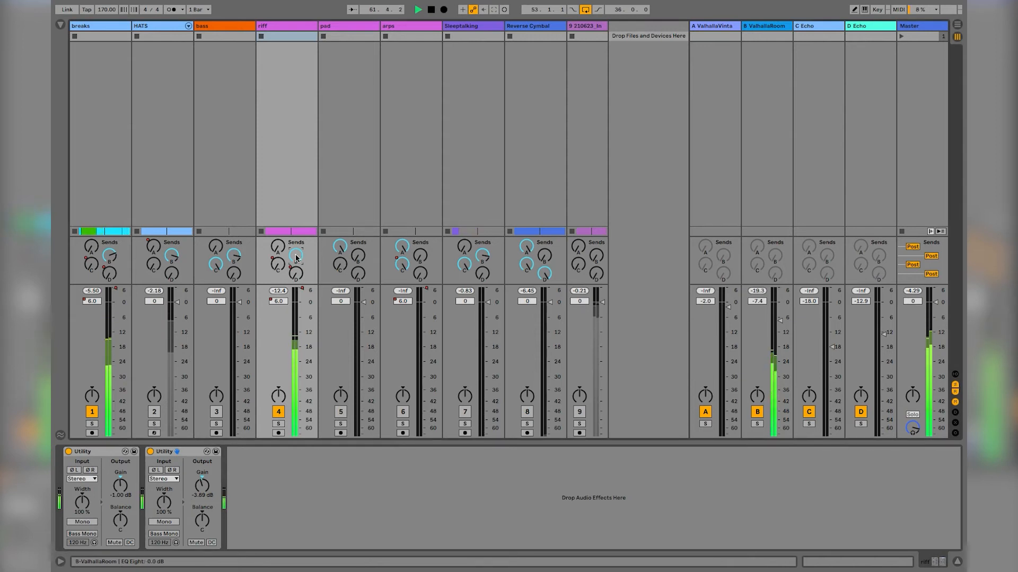
{"action": "left_click", "coordinate": [278, 247]}
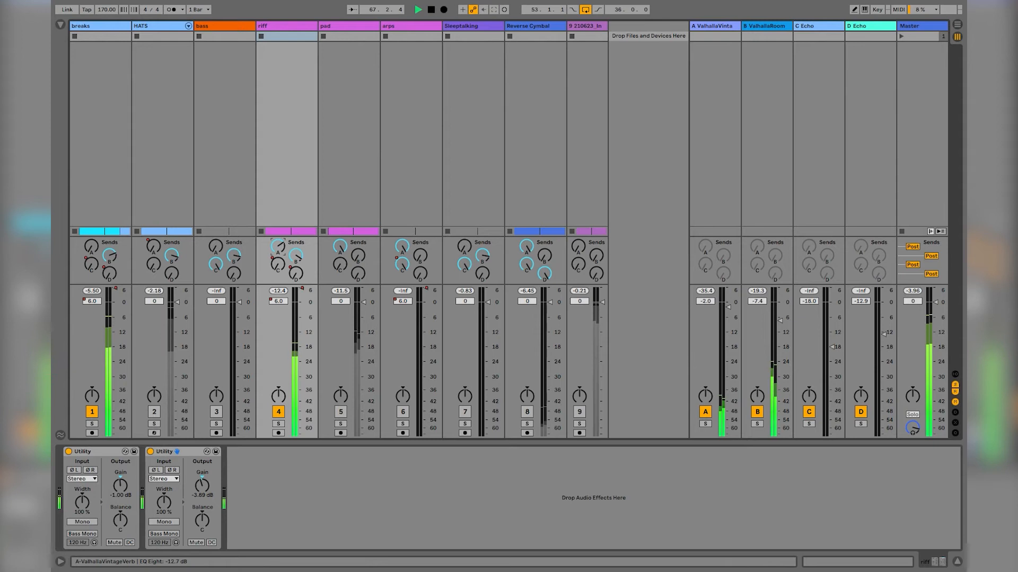
{"action": "left_click", "coordinate": [700, 40]}
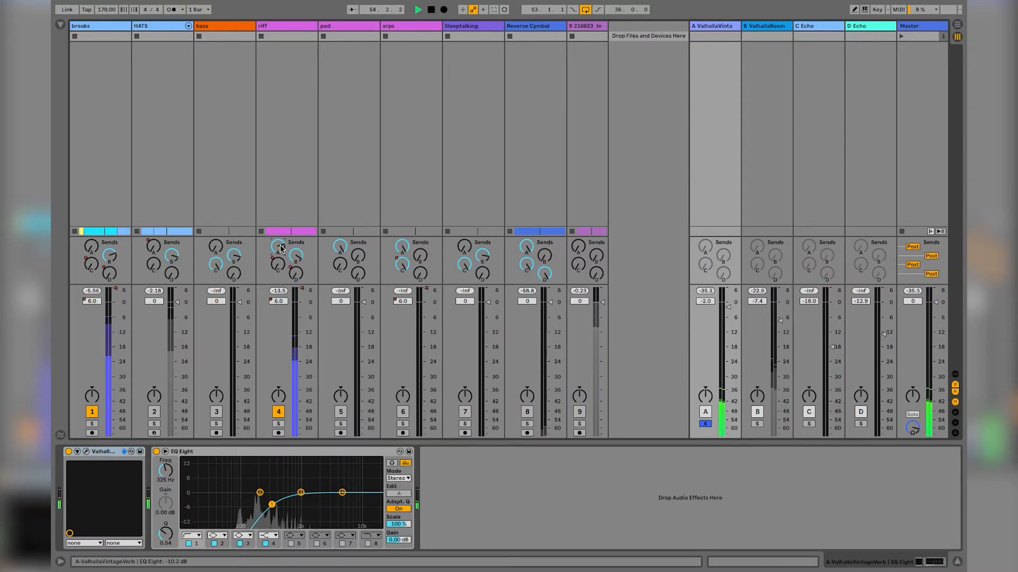
{"action": "left_click", "coordinate": [86, 451]}
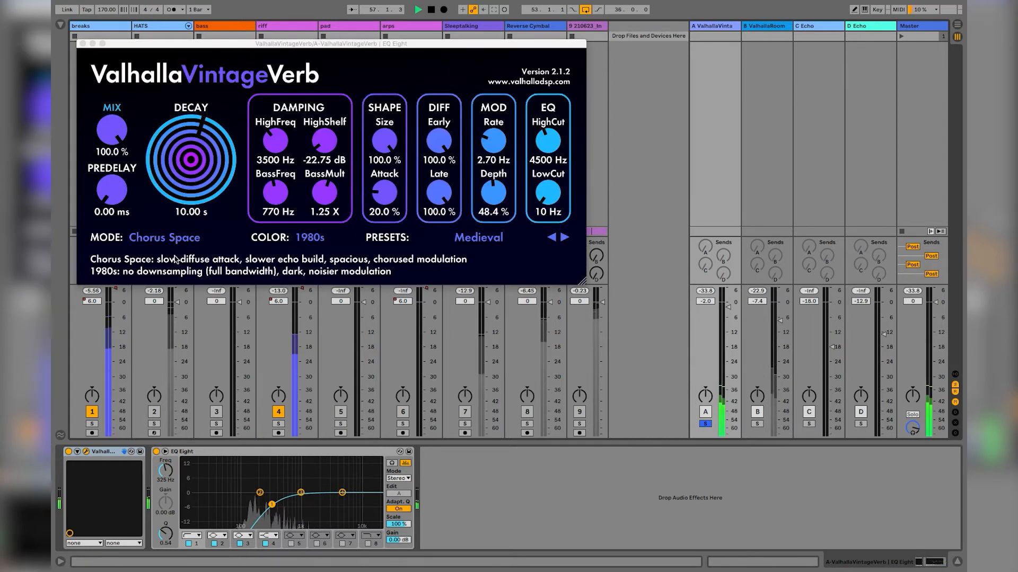
{"action": "left_click", "coordinate": [82, 43]}
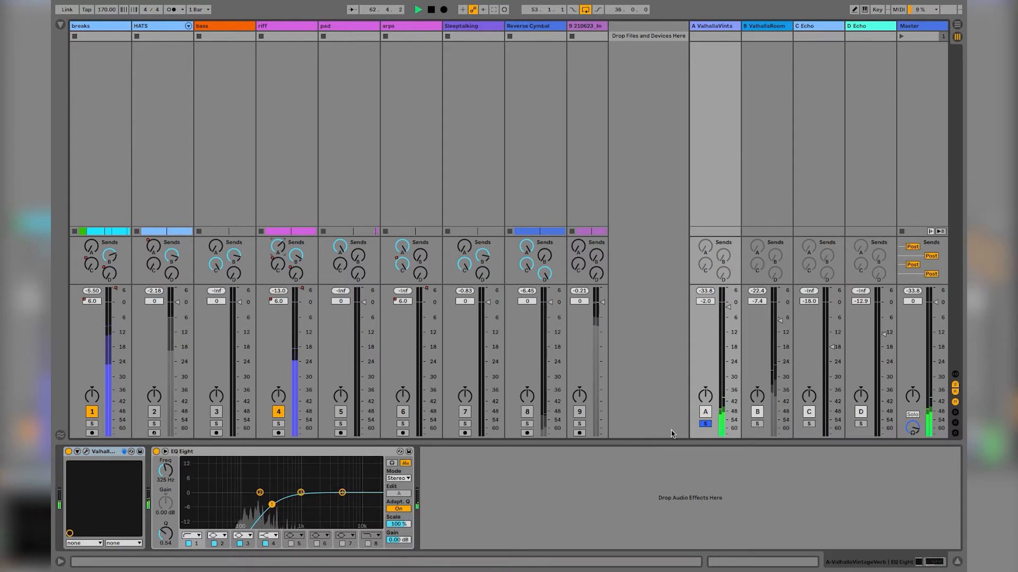
{"action": "left_click", "coordinate": [705, 424]}
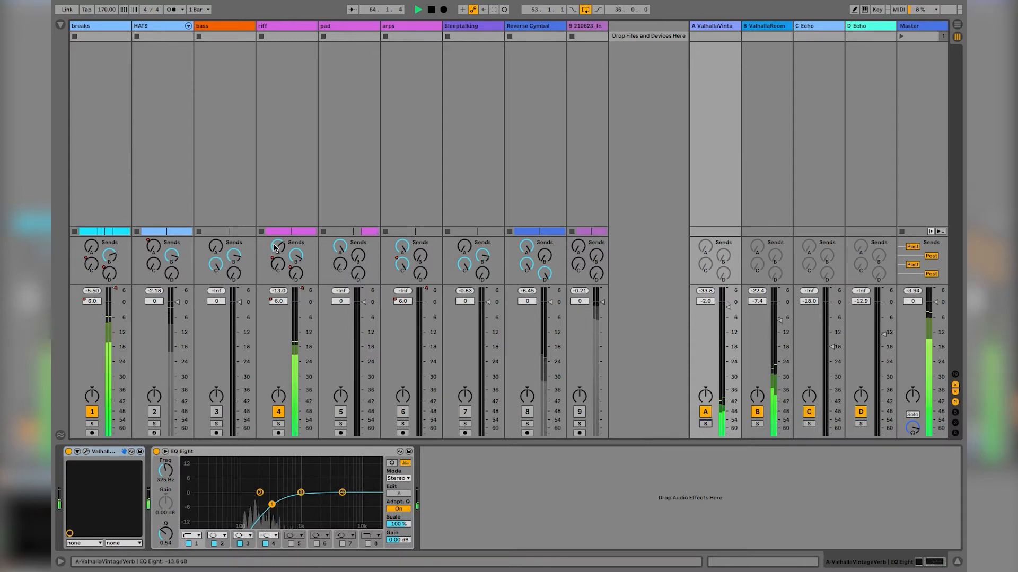
{"action": "key", "text": "space"}
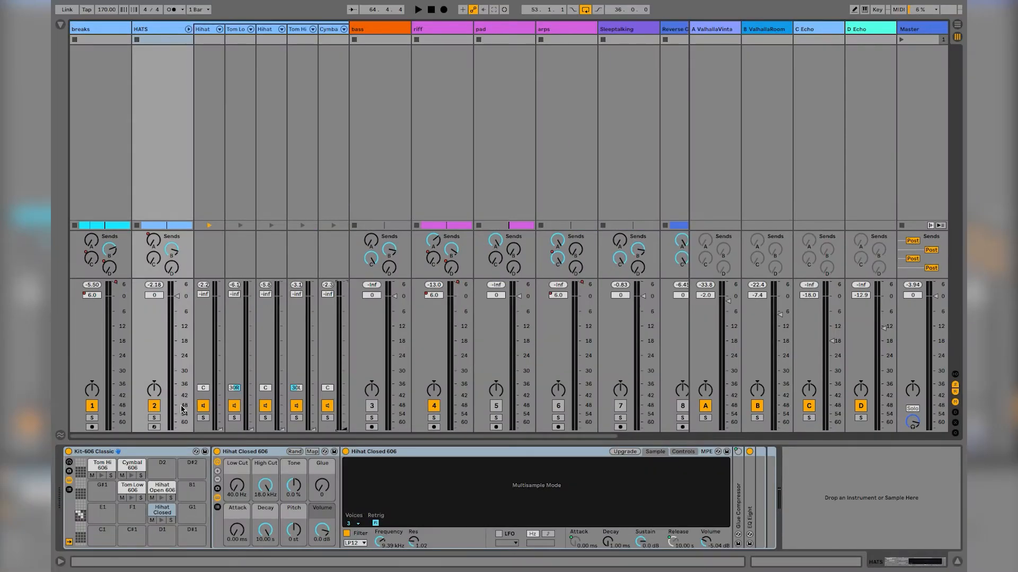
Step: Play from bar 53 with HATS unmuted, raise the closed hi-hat chain to about -20 dB and pan it 12R
{"action": "key", "text": "space"}
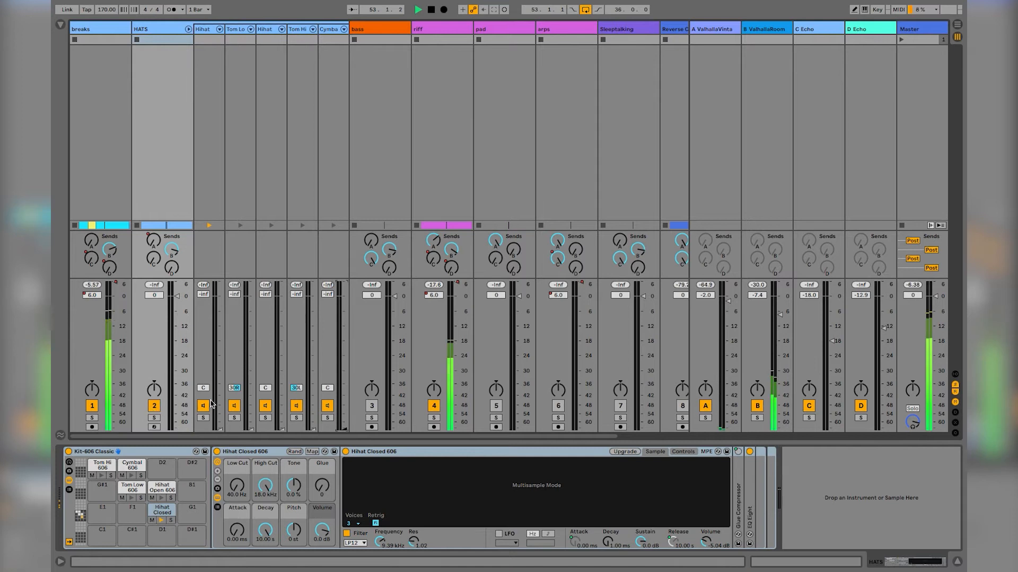
{"action": "left_click_drag", "start_coordinate": [221, 429], "coordinate": [220, 351]}
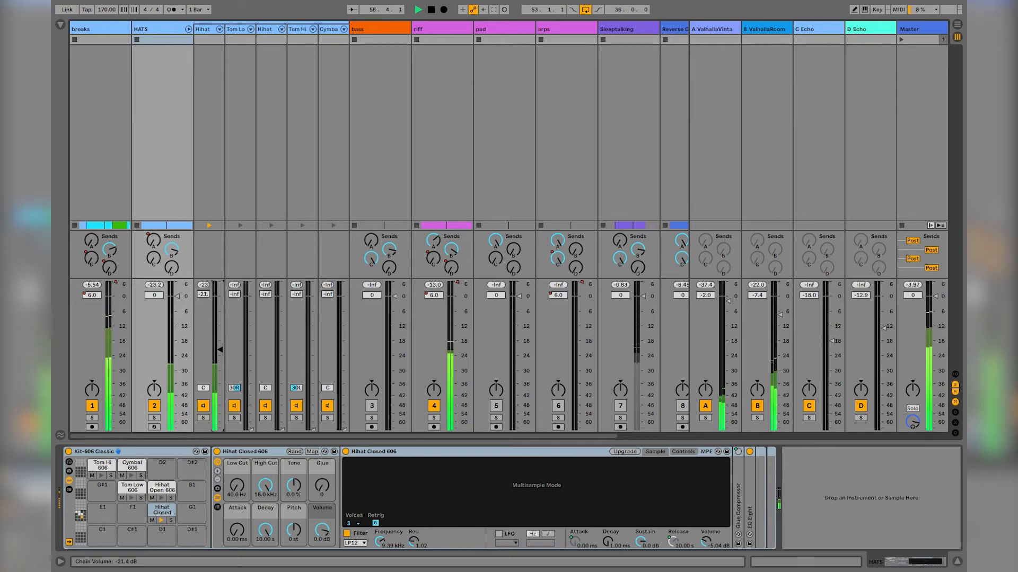
{"action": "left_click", "coordinate": [209, 31]}
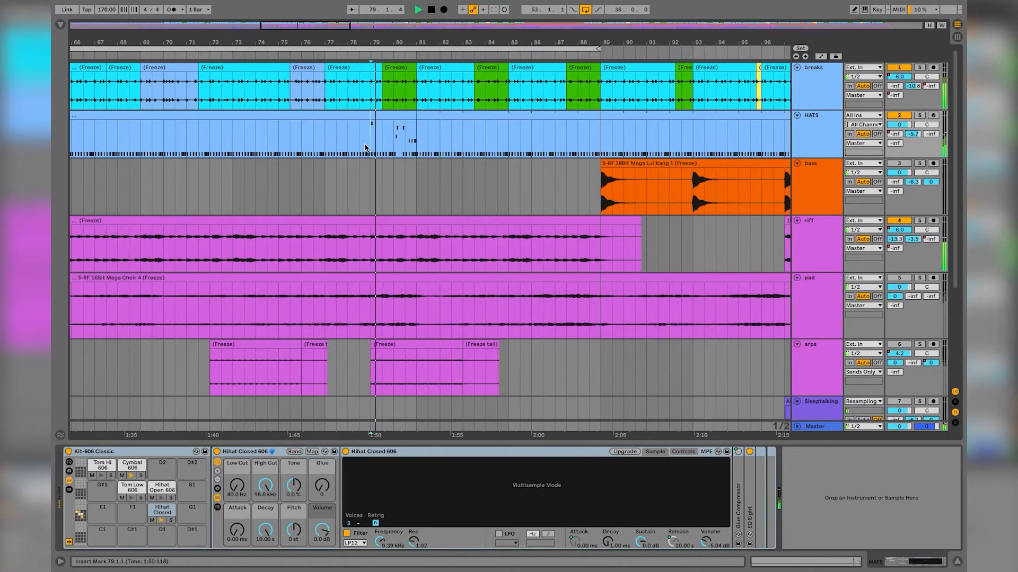
Step: Play around bar 79, set the Tom Low chain to about -8.6 dB and the open hi-hat chain to -24.2 dB, panned 12R
{"action": "key", "text": "Tab"}
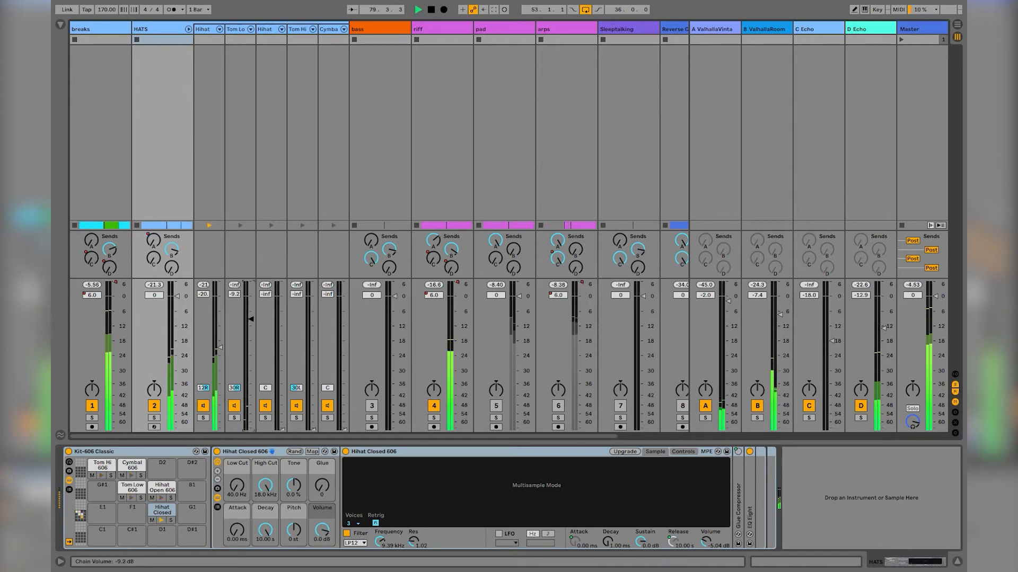
{"action": "left_click_drag", "start_coordinate": [251, 318], "coordinate": [250, 316]}
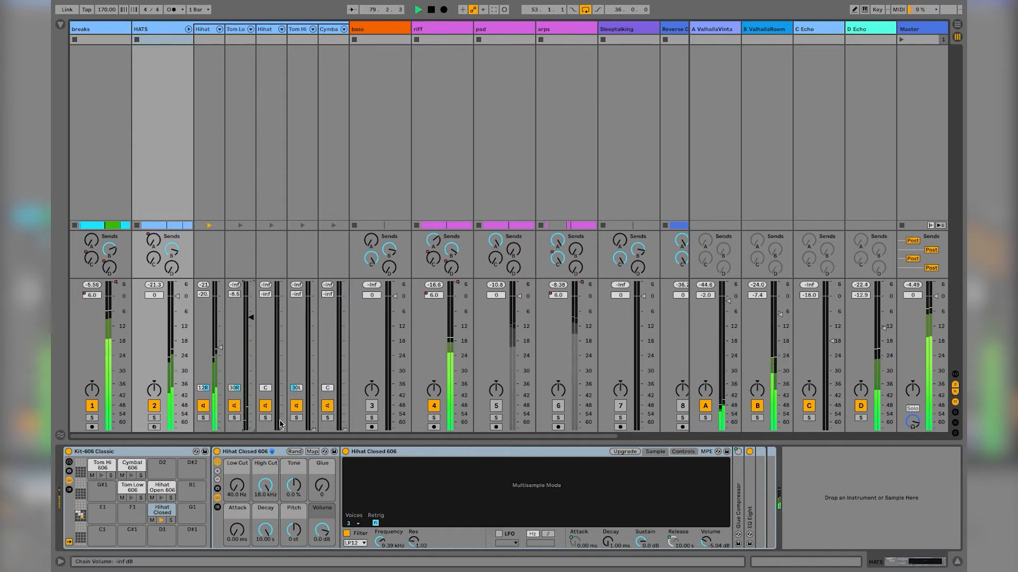
{"action": "left_click_drag", "start_coordinate": [282, 344], "coordinate": [265, 386]}
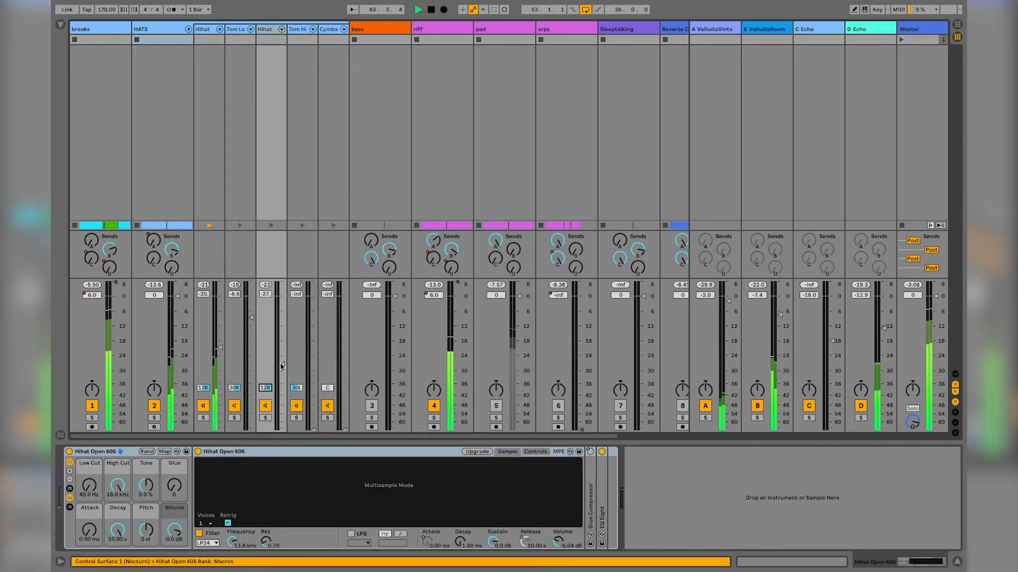
{"action": "left_click_drag", "start_coordinate": [282, 350], "coordinate": [282, 349]}
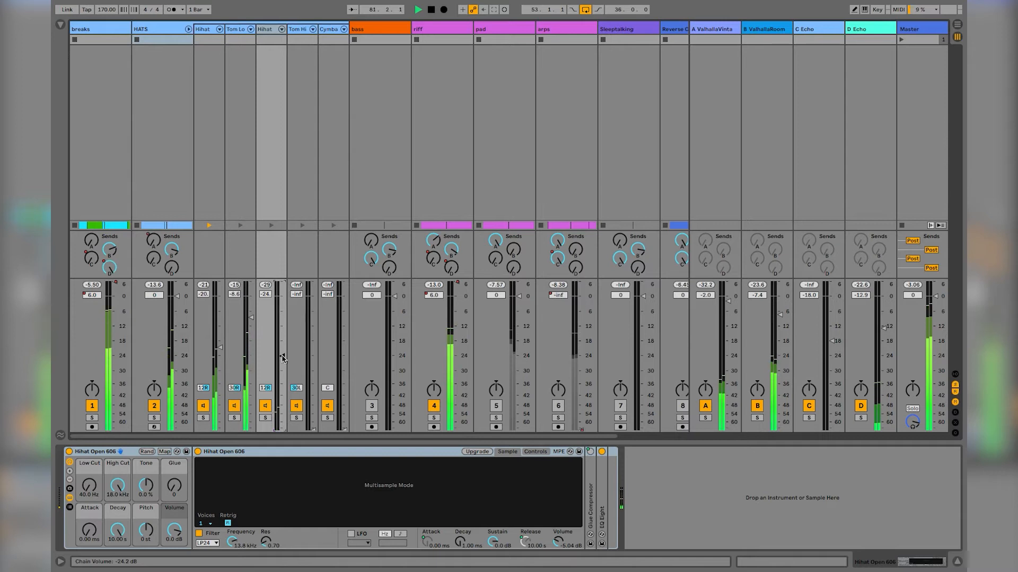
Step: Raise the Tom Hi chain to about -5.3 dB and the Cymbal chain to -16.2 dB, panning the cymbal 30L
{"action": "left_click_drag", "start_coordinate": [312, 338], "coordinate": [313, 300]}
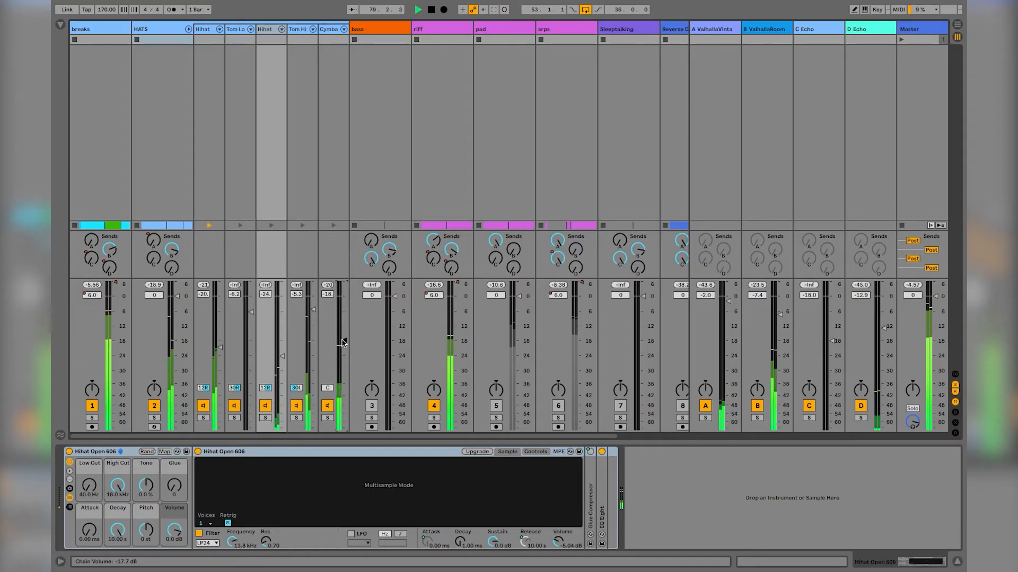
{"action": "left_click_drag", "start_coordinate": [342, 340], "coordinate": [342, 336]}
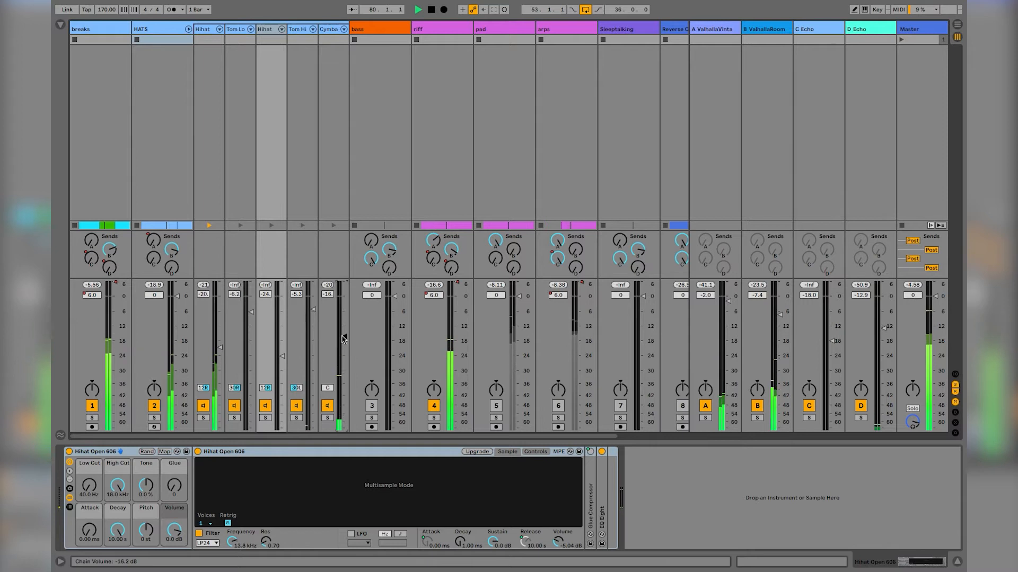
{"action": "key", "text": "space"}
{"action": "left_click_drag", "start_coordinate": [327, 388], "coordinate": [328, 404]}
{"action": "key", "text": "space"}
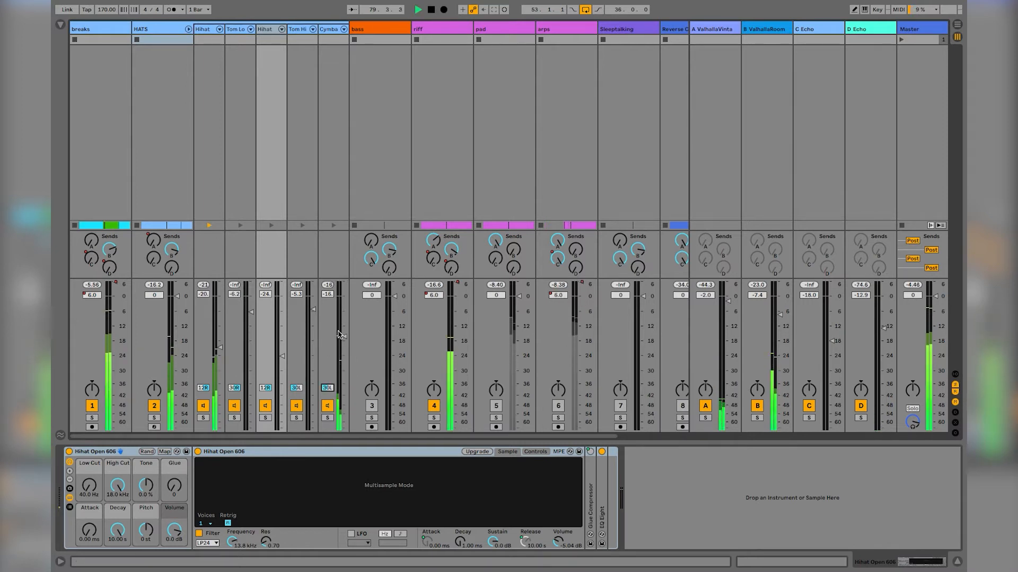
Step: Lower the Cymbal chain to -18.8 dB, raise the open hi-hat chain to -23.3 dB and fold the HATS chains
{"action": "mouse_move", "coordinate": [345, 337]}
{"action": "left_mouse_down"}
{"action": "mouse_move", "coordinate": [345, 355]}
{"action": "mouse_move", "coordinate": [345, 343]}
{"action": "left_mouse_up"}
{"action": "key", "text": "space"}
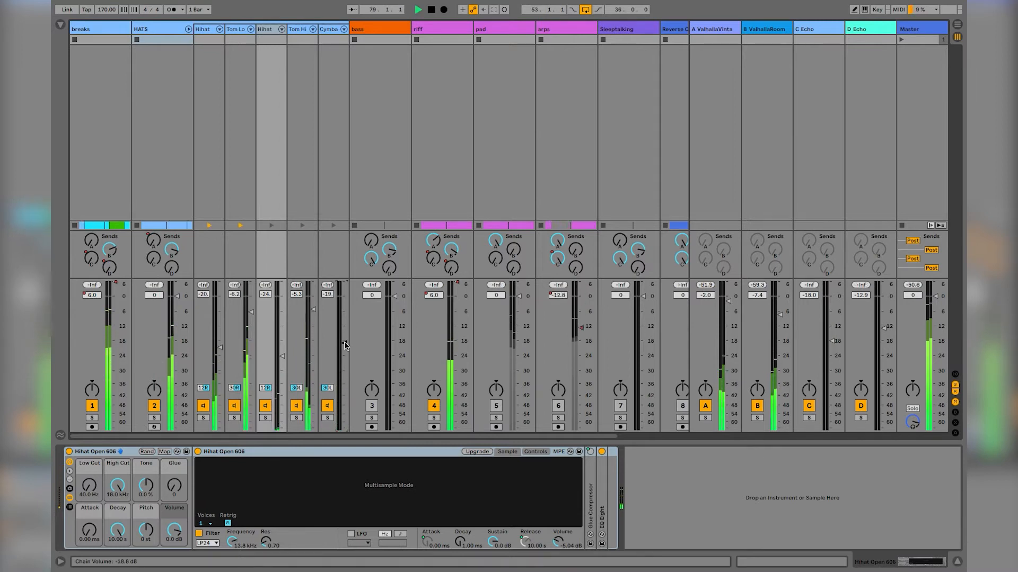
{"action": "left_click_drag", "start_coordinate": [282, 356], "coordinate": [282, 352]}
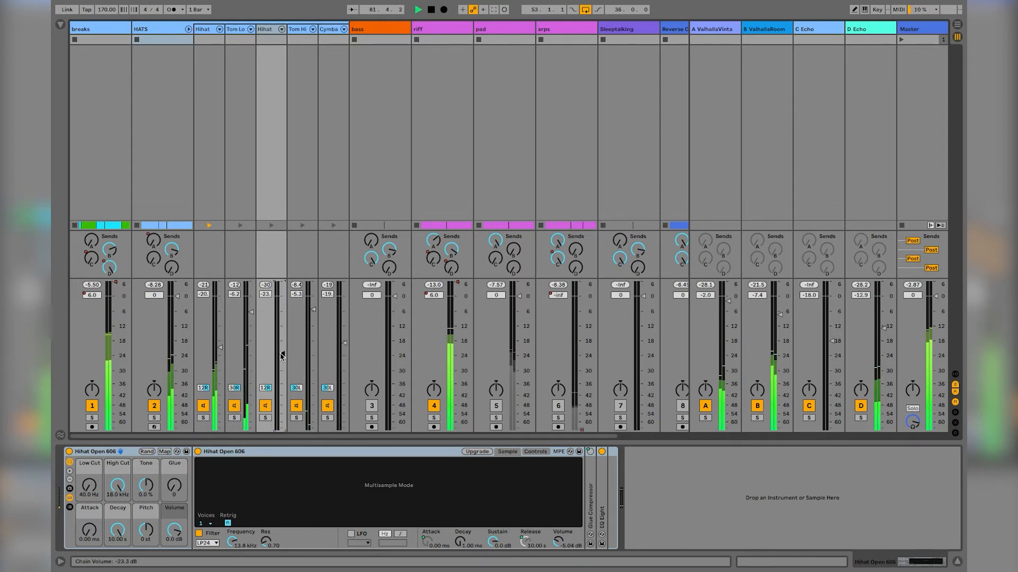
{"action": "left_click", "coordinate": [187, 30]}
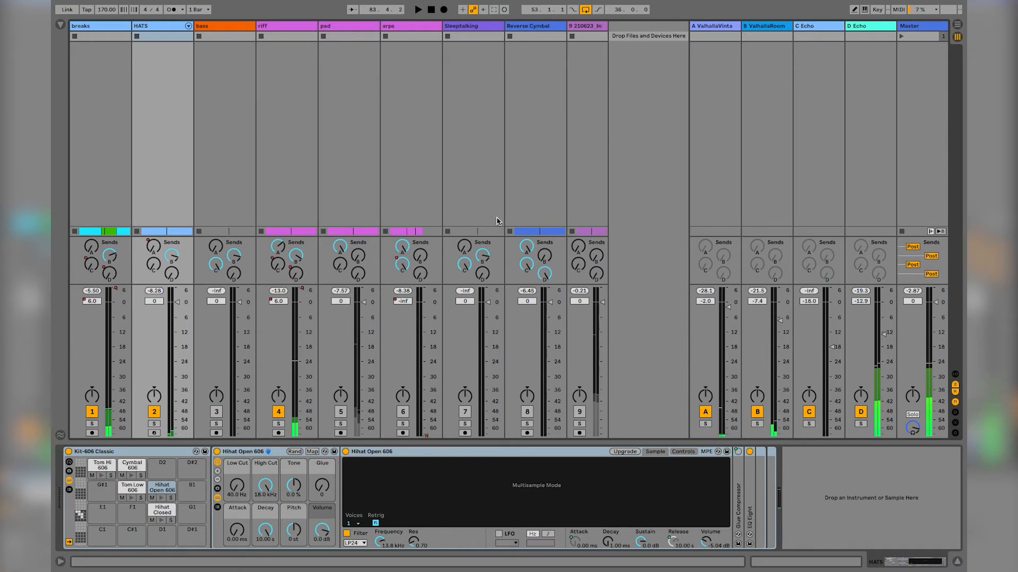
Step: Start playback from bar 65, where the first pad clip begins in the arrangement, and return to the mixer
{"action": "key", "text": "Tab"}
{"action": "scroll", "coordinate": [351, 318], "scroll_direction": "down", "scroll_amount": 3}
{"action": "scroll", "coordinate": [352, 318], "scroll_direction": "left", "scroll_amount": 4}
{"action": "left_click_drag", "start_coordinate": [348, 44], "coordinate": [348, 18]}
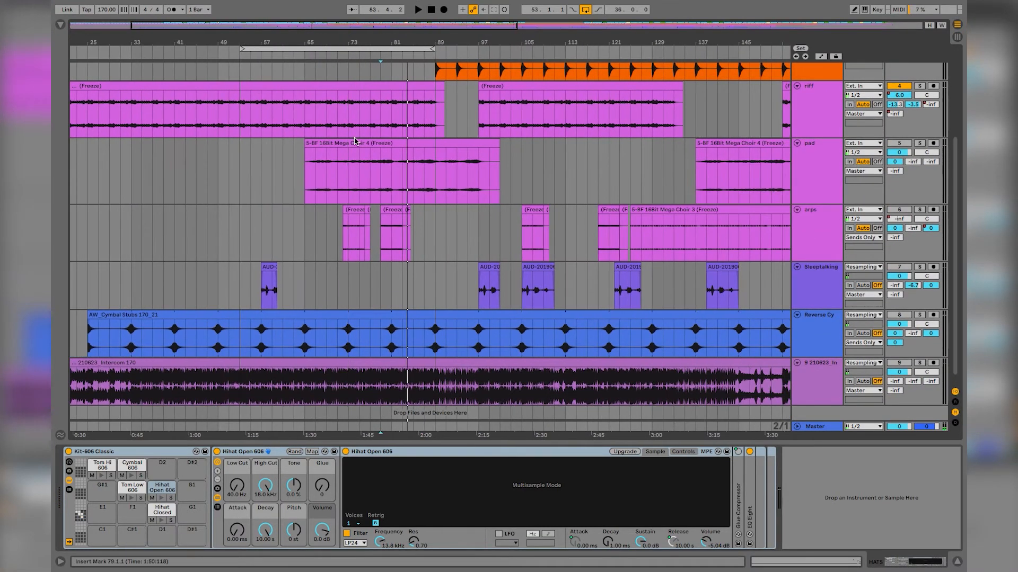
{"action": "left_click", "coordinate": [297, 191]}
{"action": "key", "text": "space"}
{"action": "key", "text": "Tab"}
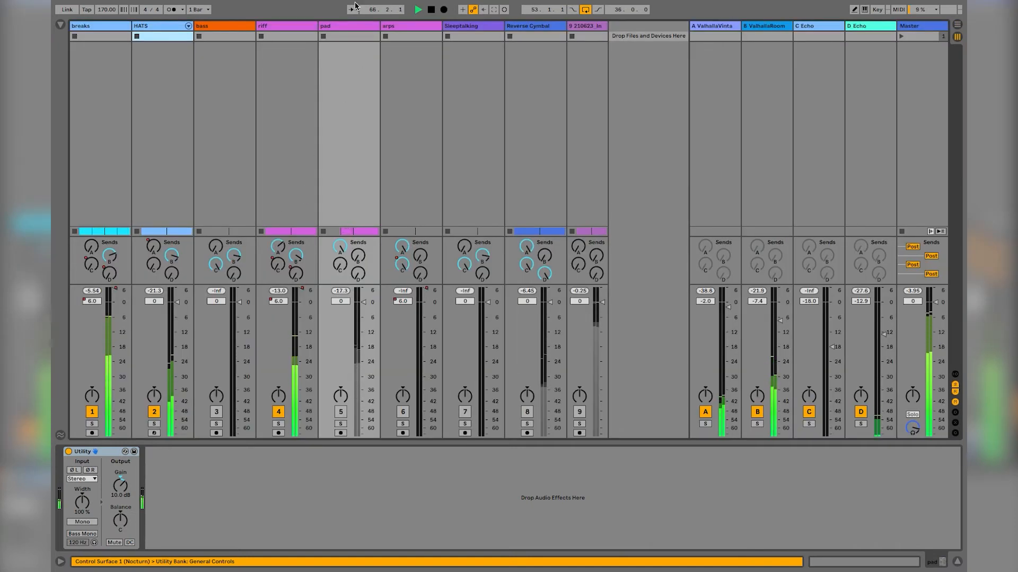
Step: Unmute the pad track and bring its level up from silence to about -20.1 dB
{"action": "left_click", "coordinate": [351, 26]}
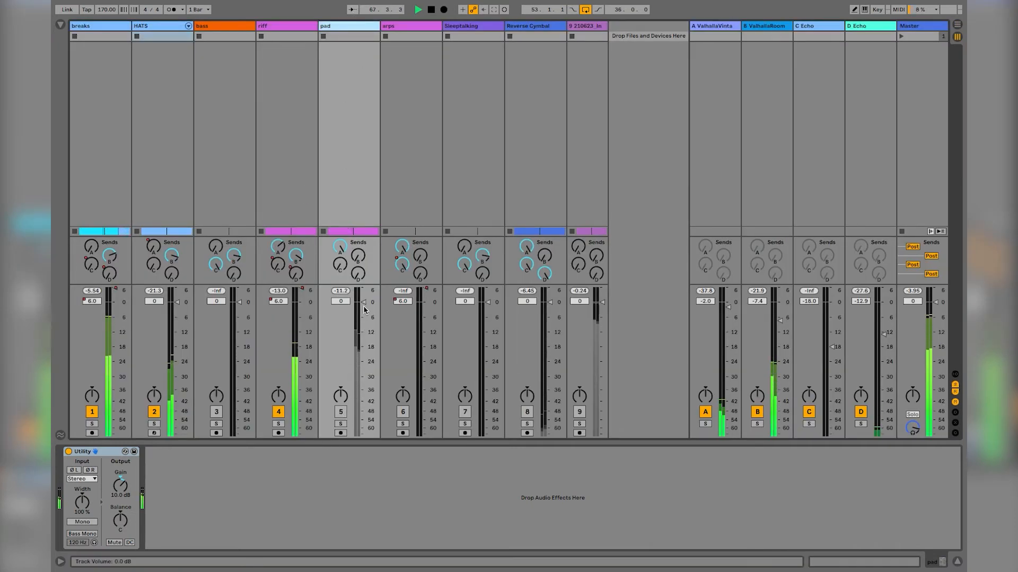
{"action": "left_click", "coordinate": [341, 411]}
{"action": "left_click_drag", "start_coordinate": [363, 433], "coordinate": [363, 354]}
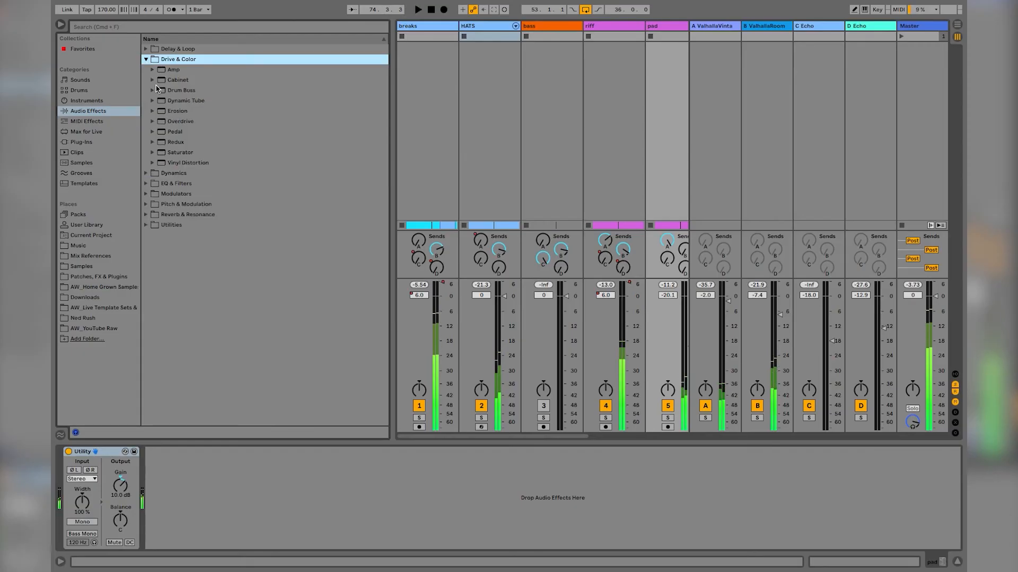
Step: Find the AW_Sidechain Compressor preset among the Compressor presets and add it after the Utility on the pad track
{"action": "left_click", "coordinate": [147, 49]}
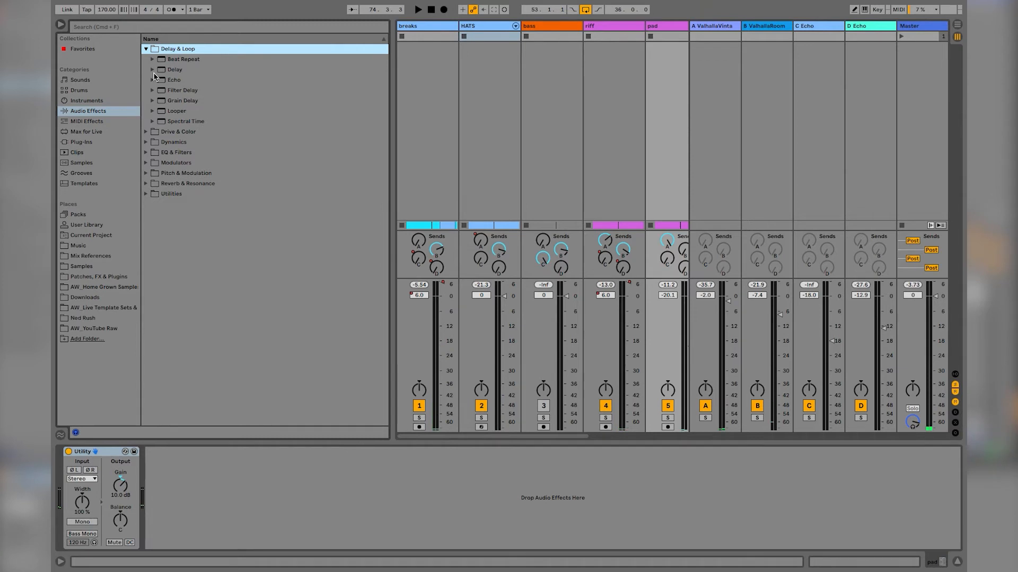
{"action": "left_click", "coordinate": [146, 49]}
{"action": "left_click", "coordinate": [147, 59]}
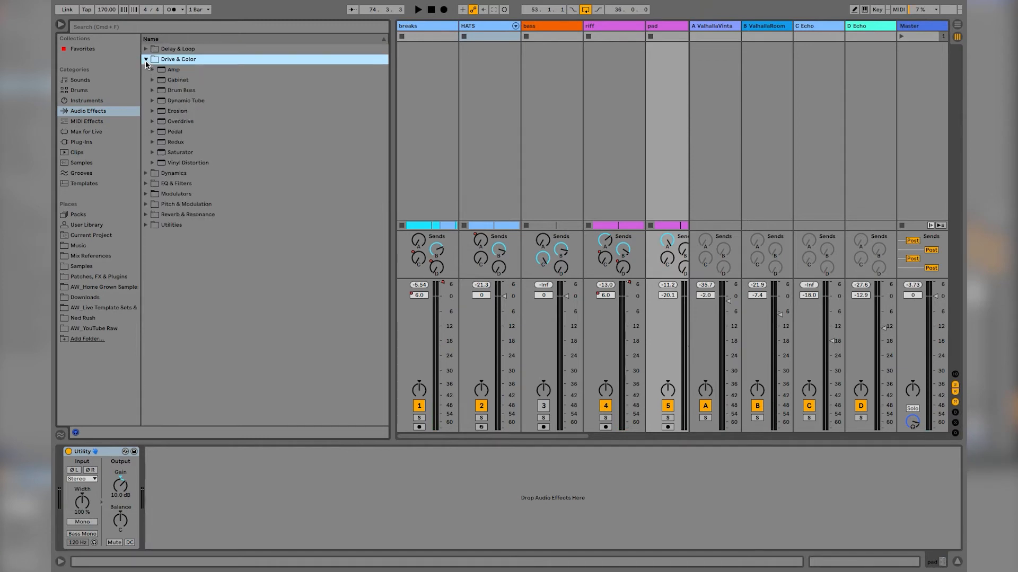
{"action": "left_click", "coordinate": [146, 59]}
{"action": "left_click", "coordinate": [146, 69]}
{"action": "left_click", "coordinate": [153, 79]}
{"action": "left_click_drag", "start_coordinate": [214, 110], "coordinate": [192, 466]}
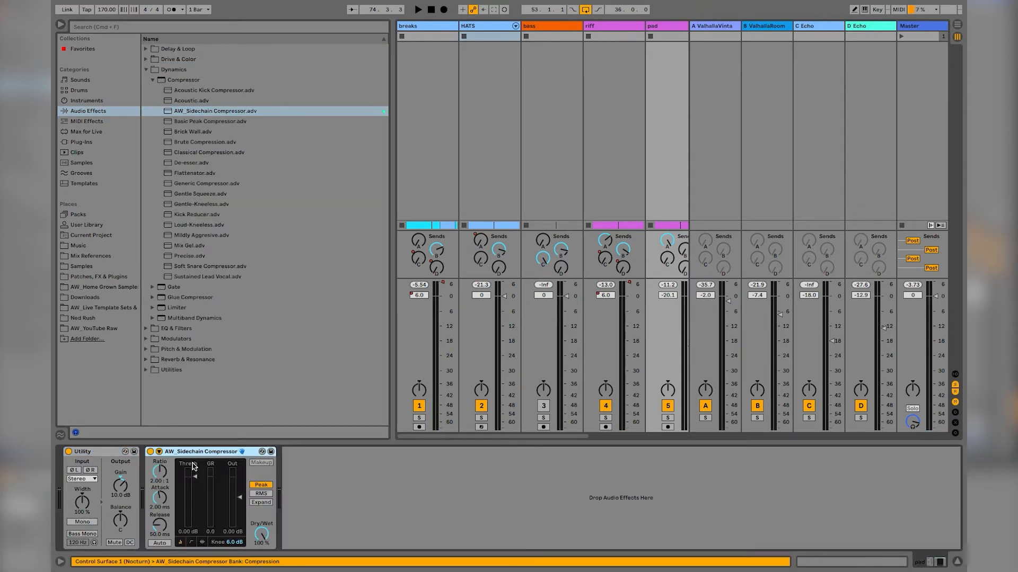
Step: Expand the pad compressor's sidechain settings and choose breaks as the sidechain source
{"action": "left_click", "coordinate": [159, 452]}
{"action": "left_click", "coordinate": [166, 478]}
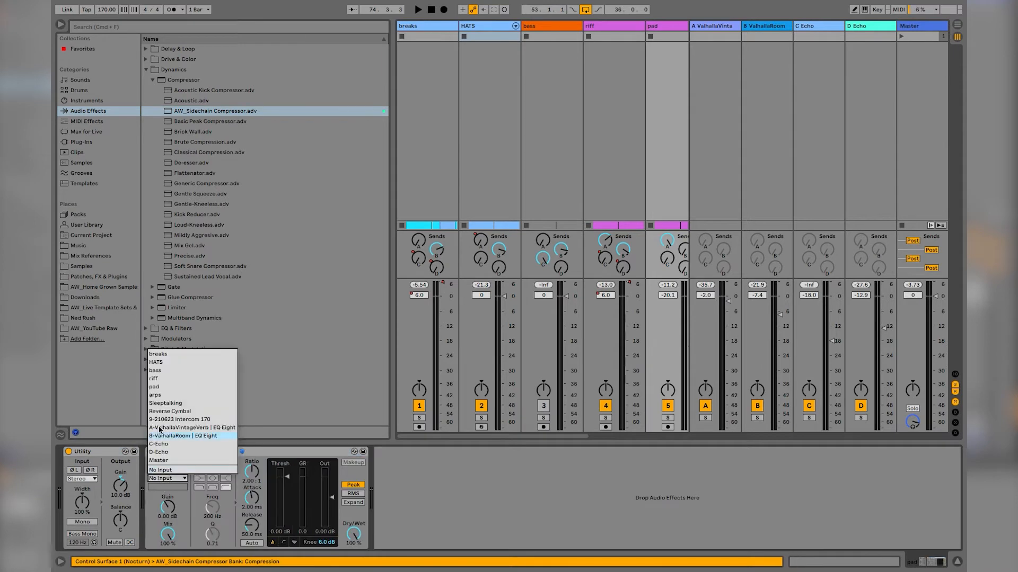
{"action": "left_click", "coordinate": [158, 357]}
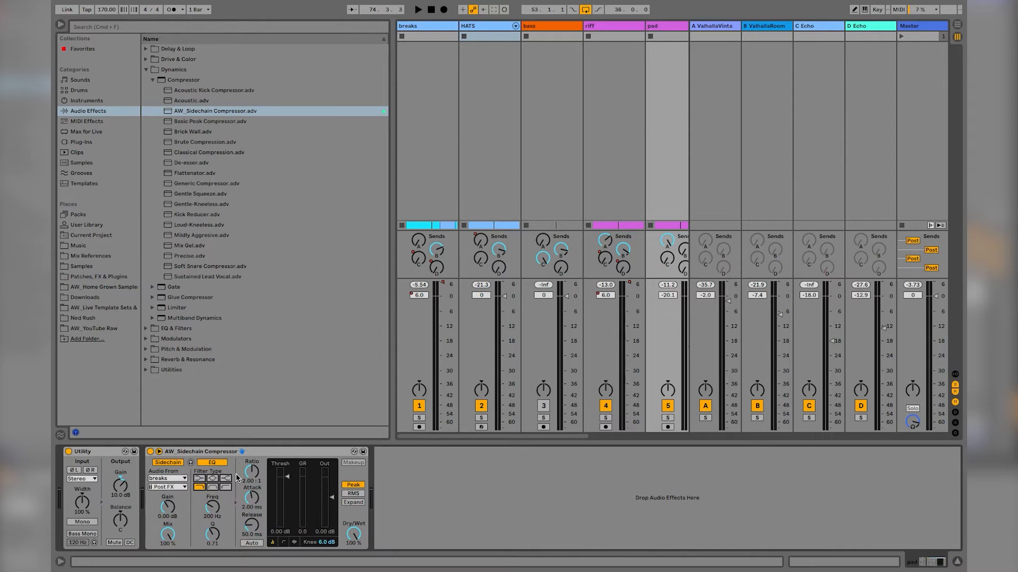
Step: Play the pad in the mix, set the sidechain compressor's threshold to -21.3 dB and raise the pad track to -17.0 dB
{"action": "key", "text": "space"}
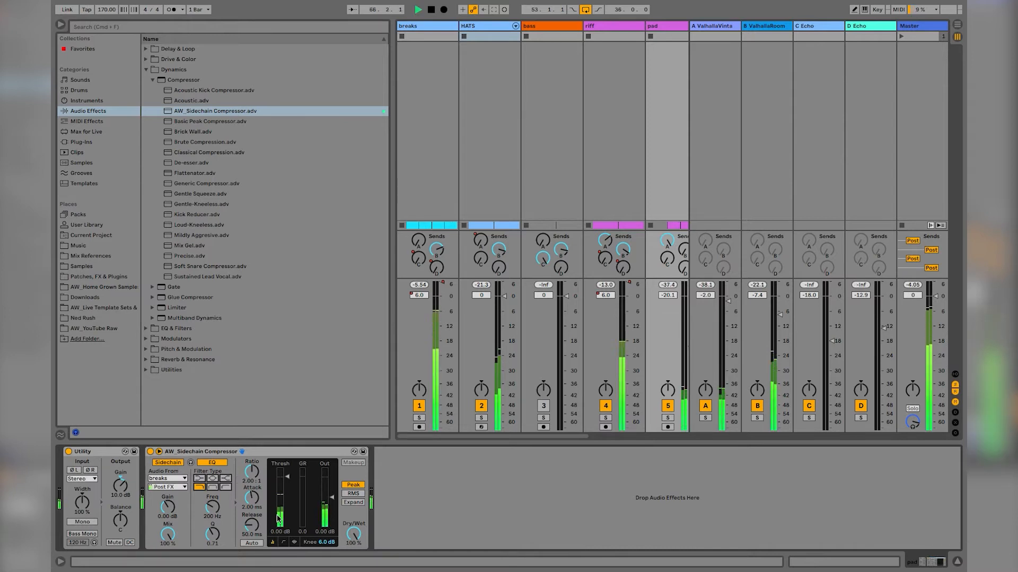
{"action": "left_click_drag", "start_coordinate": [278, 518], "coordinate": [278, 546]}
{"action": "left_click_drag", "start_coordinate": [286, 498], "coordinate": [287, 508]}
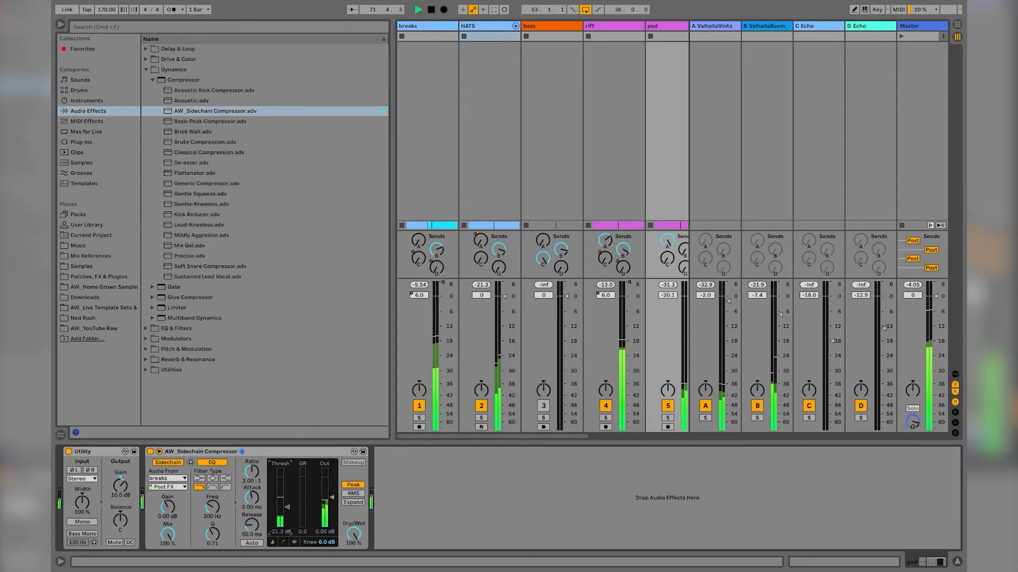
{"action": "left_click", "coordinate": [60, 25]}
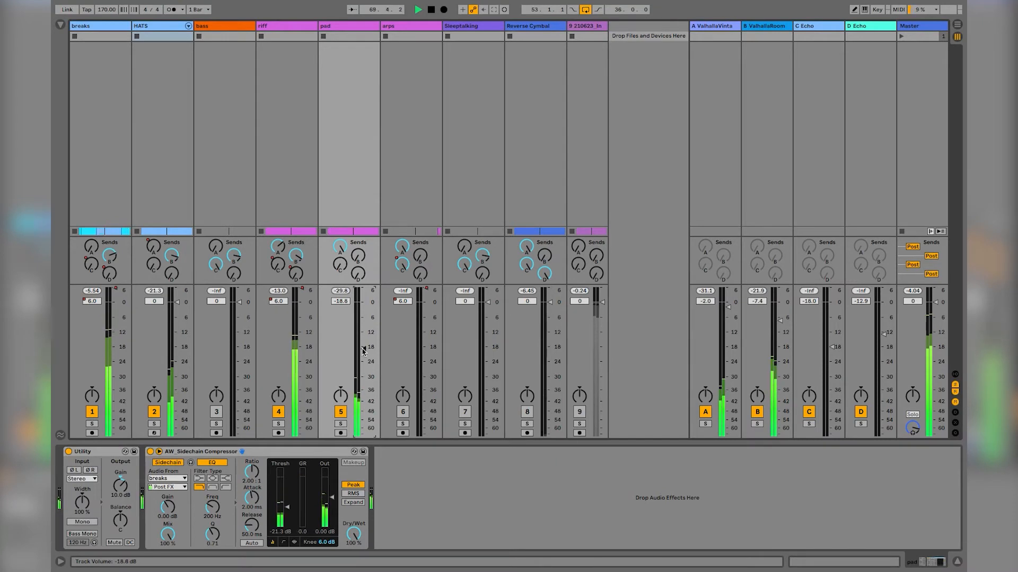
{"action": "left_click_drag", "start_coordinate": [363, 348], "coordinate": [363, 346]}
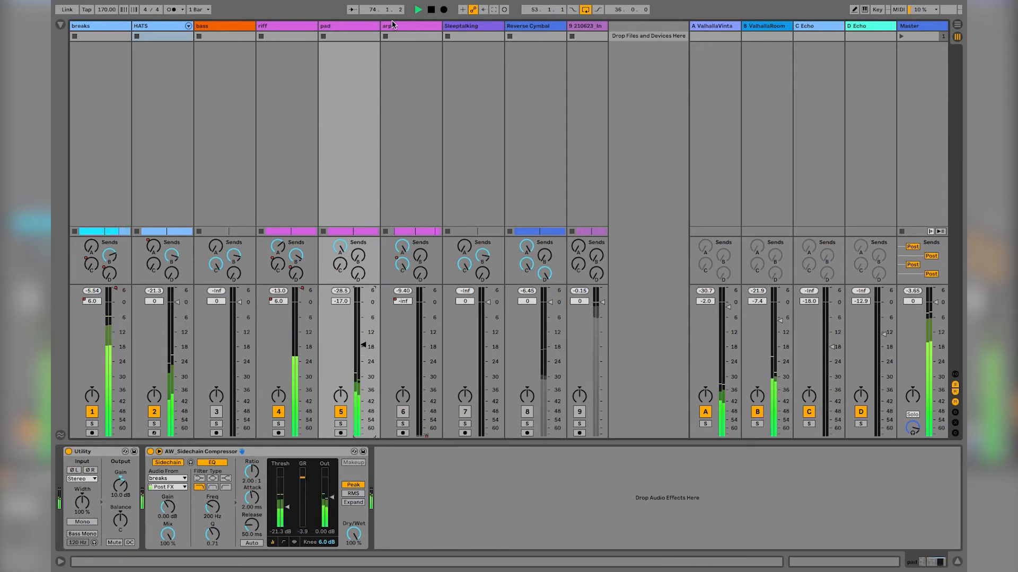
Step: Unmute the arps track, listen to it in the mix up to about bar 79 and stop playback
{"action": "left_click", "coordinate": [399, 348]}
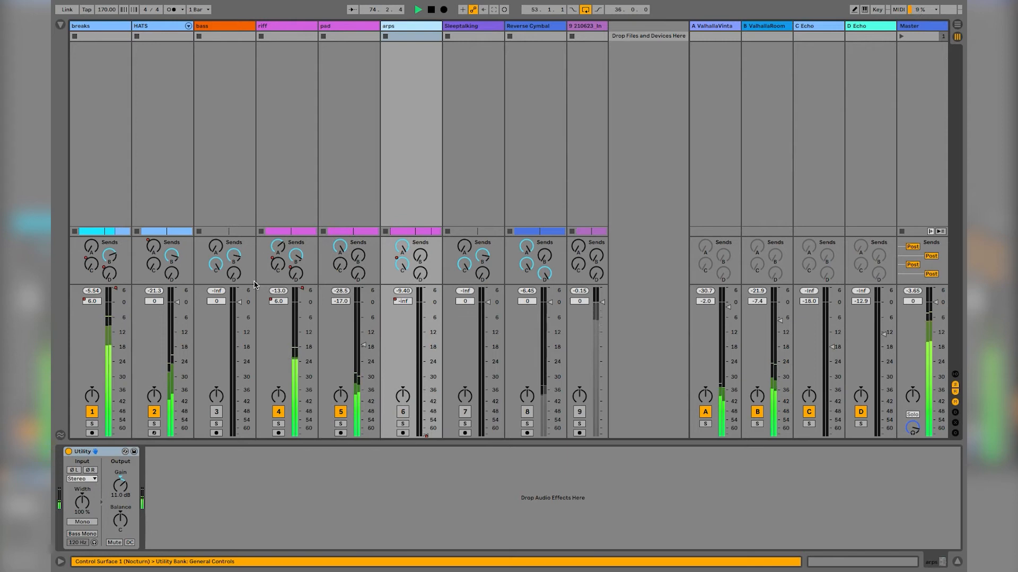
{"action": "left_click", "coordinate": [62, 27]}
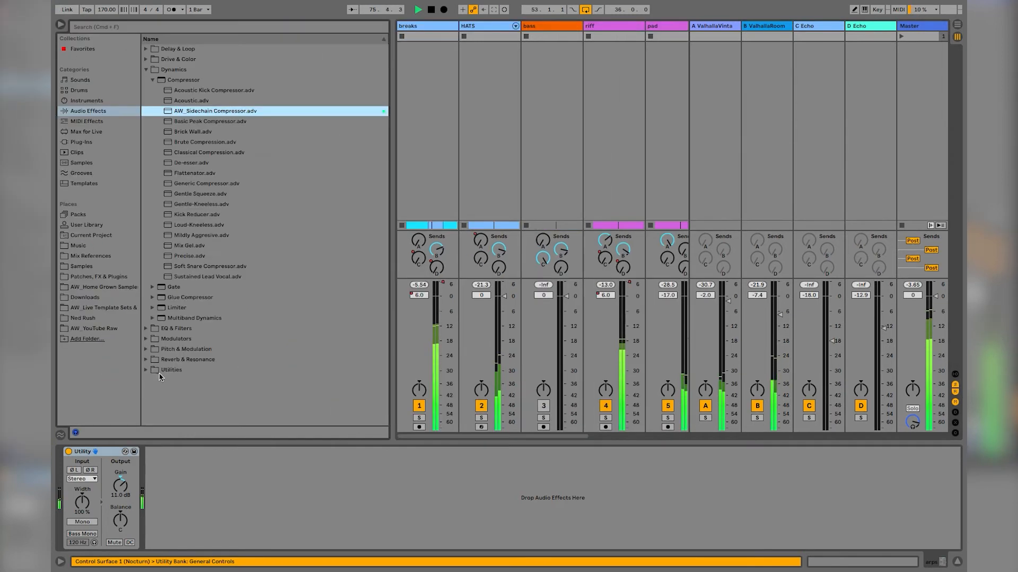
{"action": "left_click", "coordinate": [63, 25]}
{"action": "left_click", "coordinate": [403, 413]}
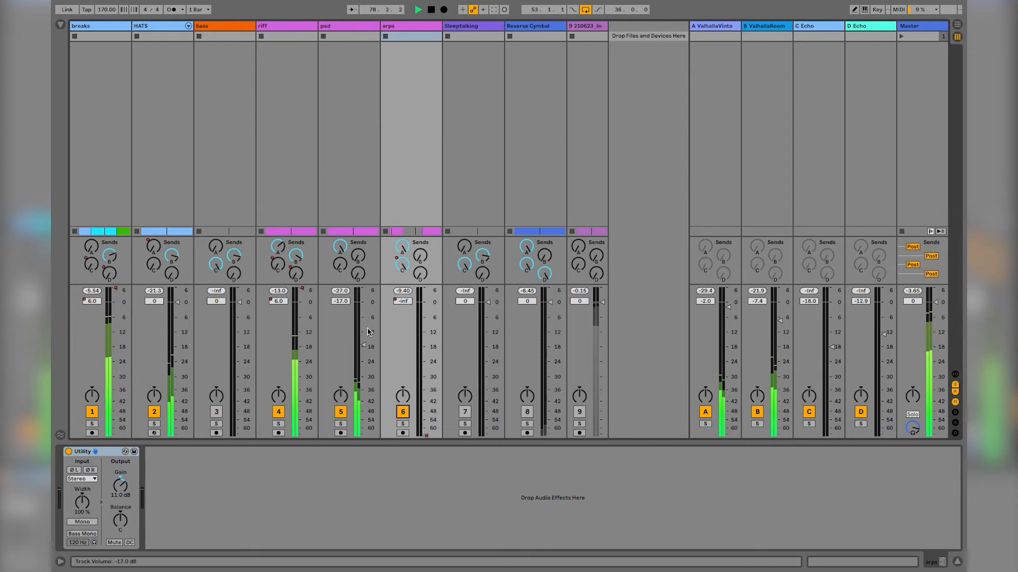
{"action": "left_click", "coordinate": [388, 27]}
{"action": "key", "text": "space"}
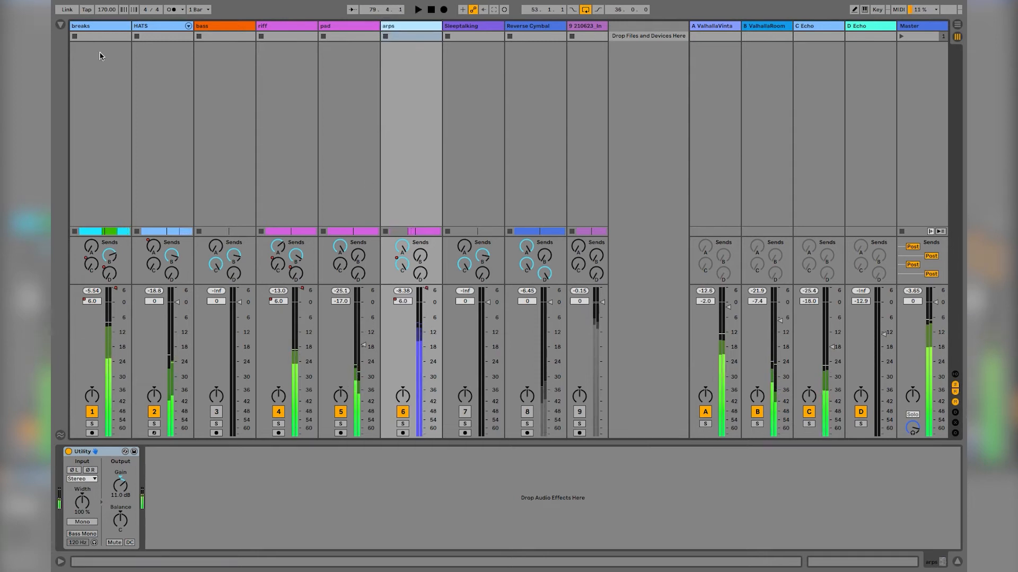
Step: Add a second Utility device to the arps track and hide the browser
{"action": "left_click", "coordinate": [59, 29]}
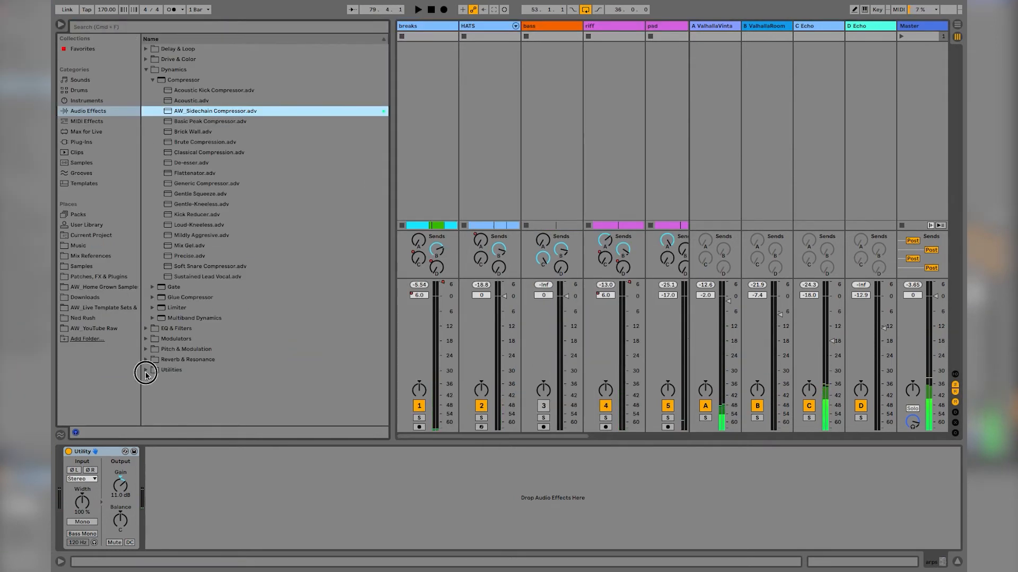
{"action": "left_click", "coordinate": [147, 375]}
{"action": "double_click", "coordinate": [170, 172]}
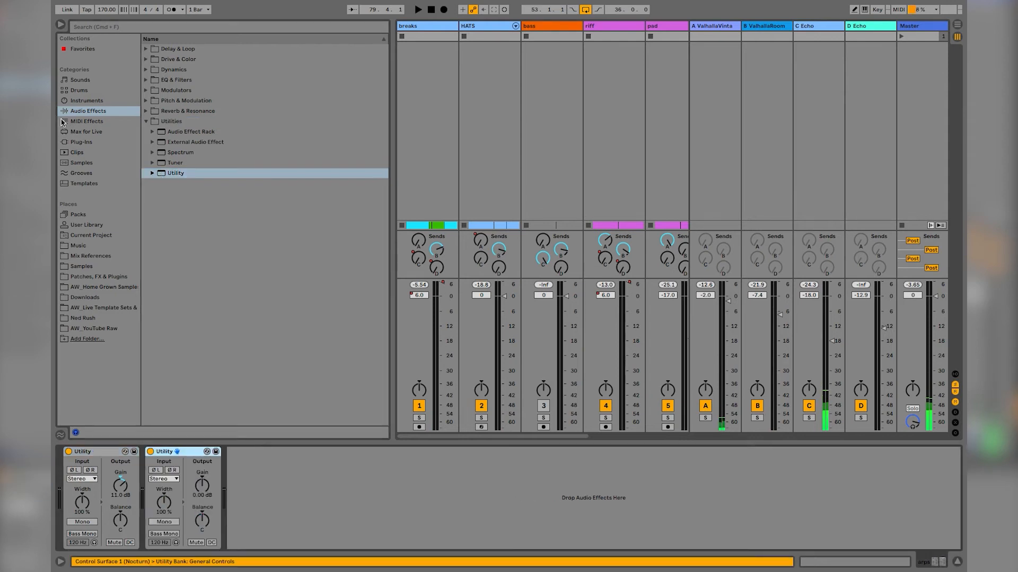
{"action": "left_click", "coordinate": [59, 26]}
Step: Play the mix and set the gain of the second Utility on the arps track to -12.2 dB
{"action": "key", "text": "space"}
{"action": "left_click_drag", "start_coordinate": [202, 485], "coordinate": [202, 479]}
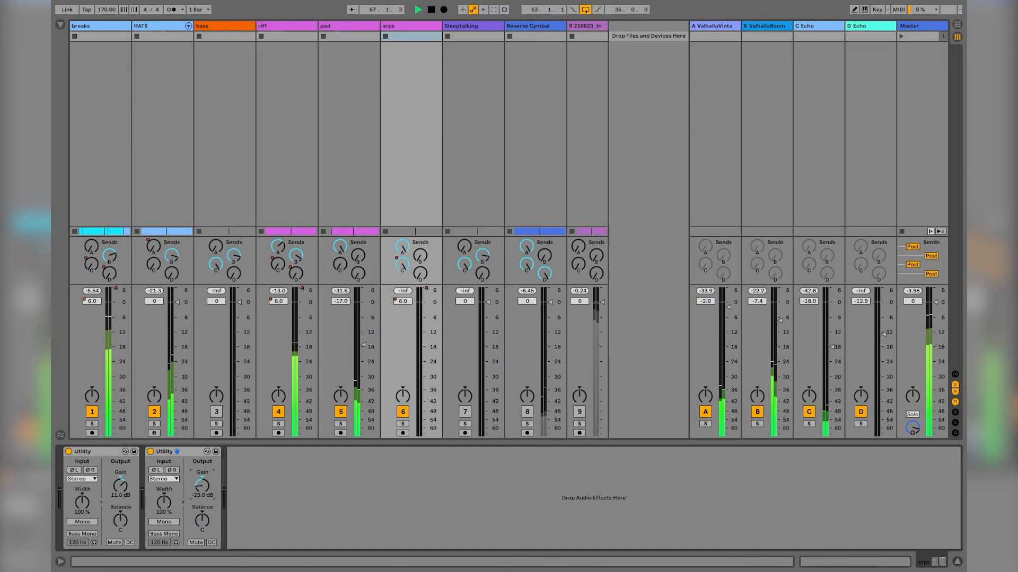
{"action": "key", "text": "Tab"}
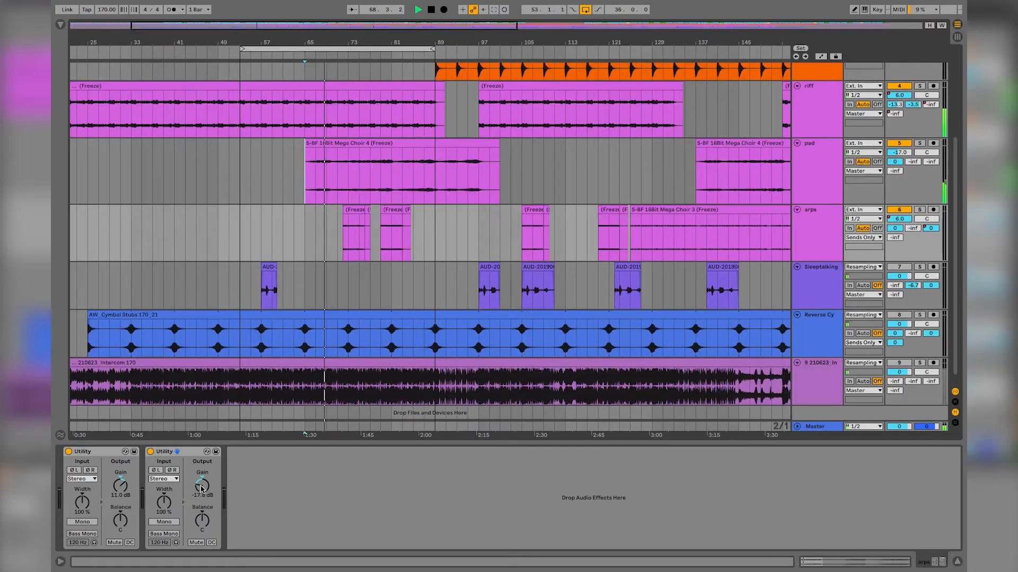
{"action": "key", "text": "Tab"}
{"action": "left_click", "coordinate": [200, 486]}
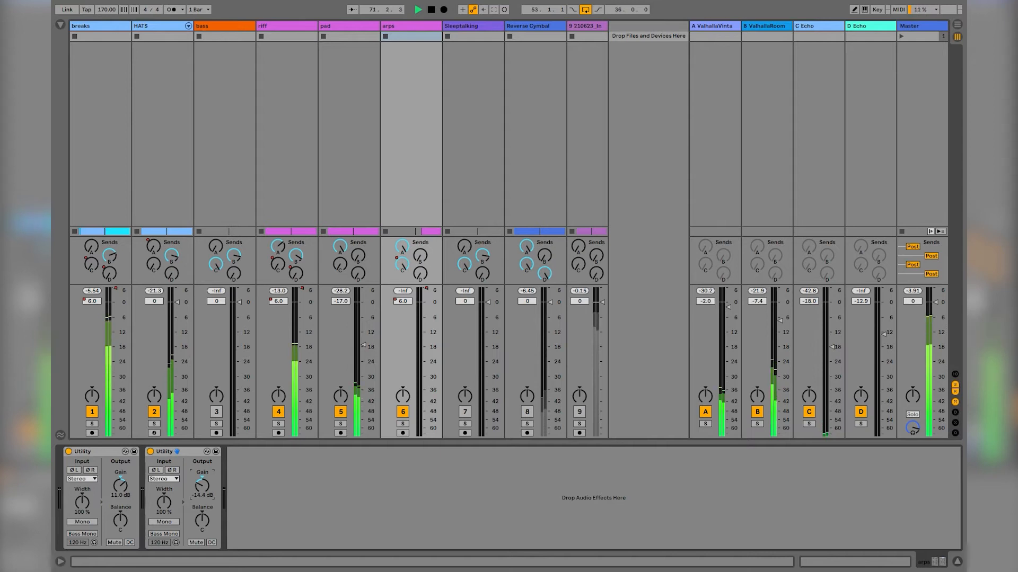
{"action": "left_click_drag", "start_coordinate": [201, 486], "coordinate": [201, 484]}
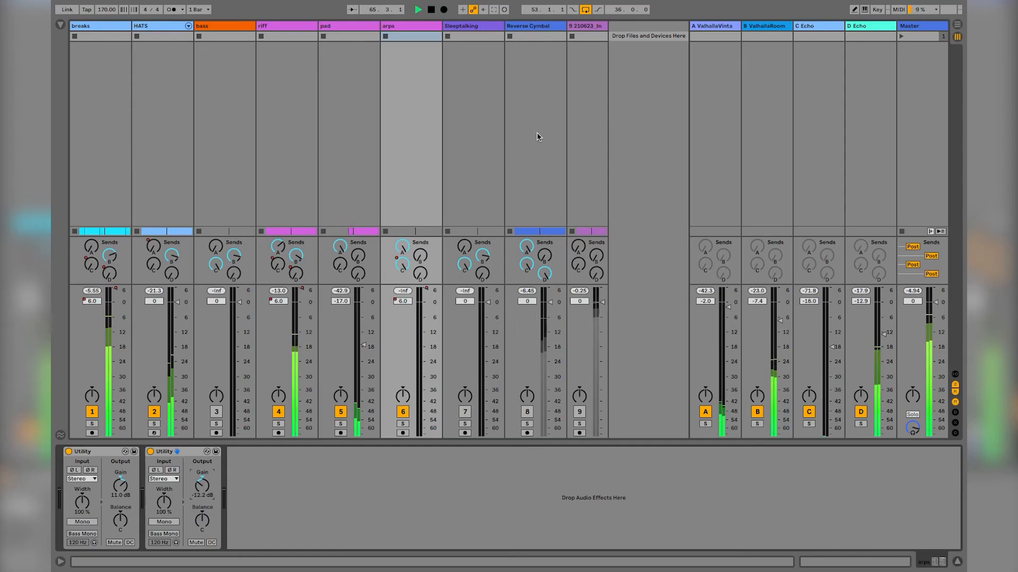
Step: Pull the Reverse Cymbal track down to -inf, unmute it and stop playback
{"action": "left_click_drag", "start_coordinate": [538, 321], "coordinate": [538, 374]}
{"action": "left_click", "coordinate": [527, 412]}
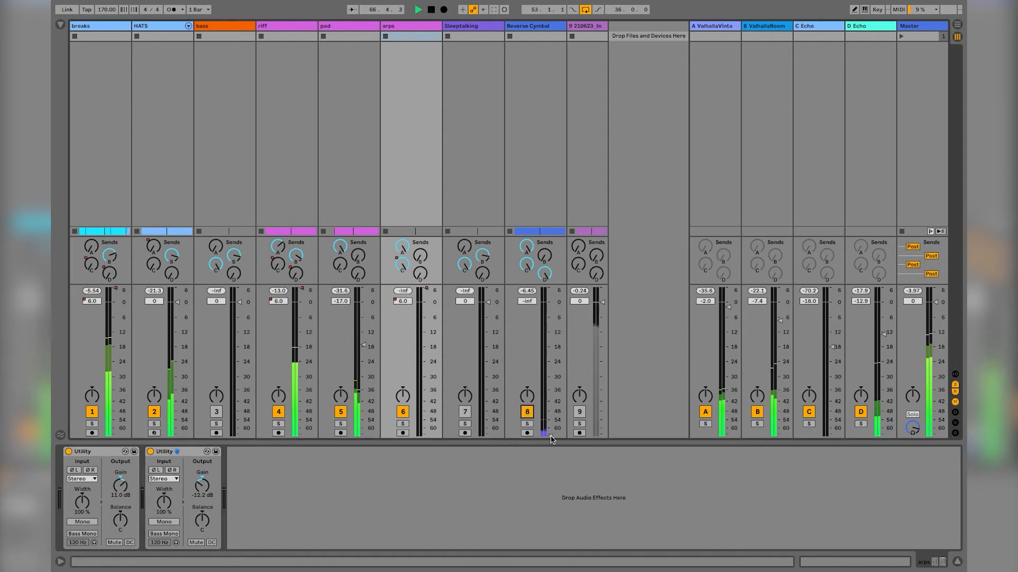
{"action": "left_click", "coordinate": [477, 24]}
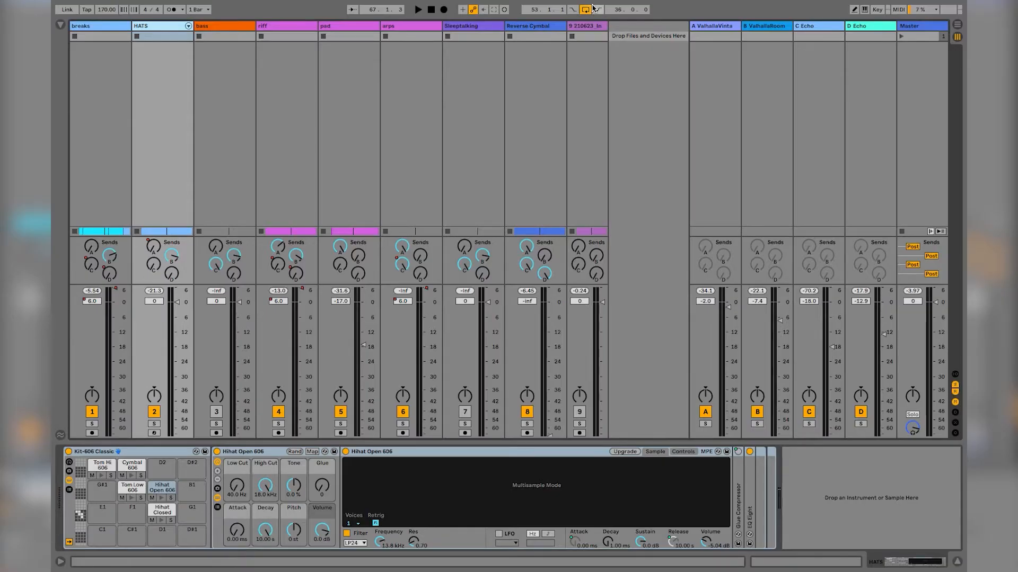
{"action": "left_click", "coordinate": [428, 15]}
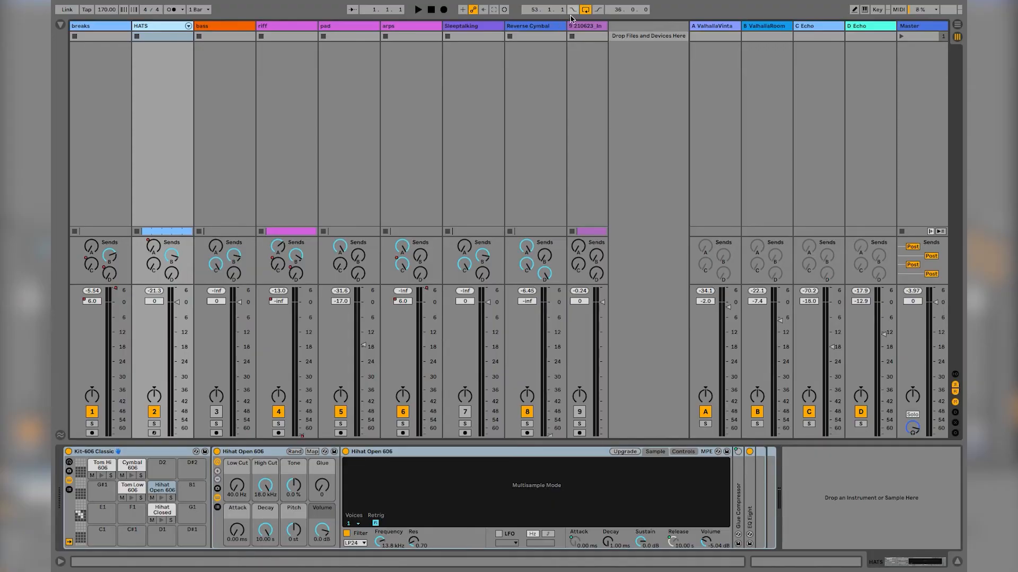
Step: Start playback from bar 97, at the second Sleeptalking clip in the arrangement, and return to the mixer
{"action": "key", "text": "Tab"}
{"action": "scroll", "coordinate": [345, 307], "scroll_direction": "down", "scroll_amount": 1}
{"action": "scroll", "coordinate": [346, 307], "scroll_direction": "left", "scroll_amount": 1}
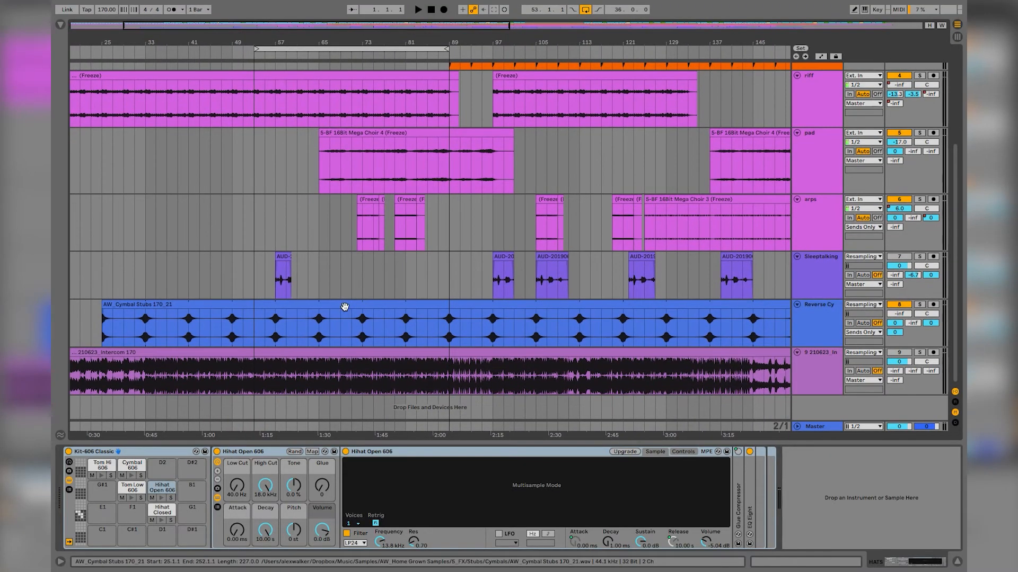
{"action": "left_click", "coordinate": [493, 286]}
{"action": "key", "text": "Tab"}
{"action": "key", "text": "space"}
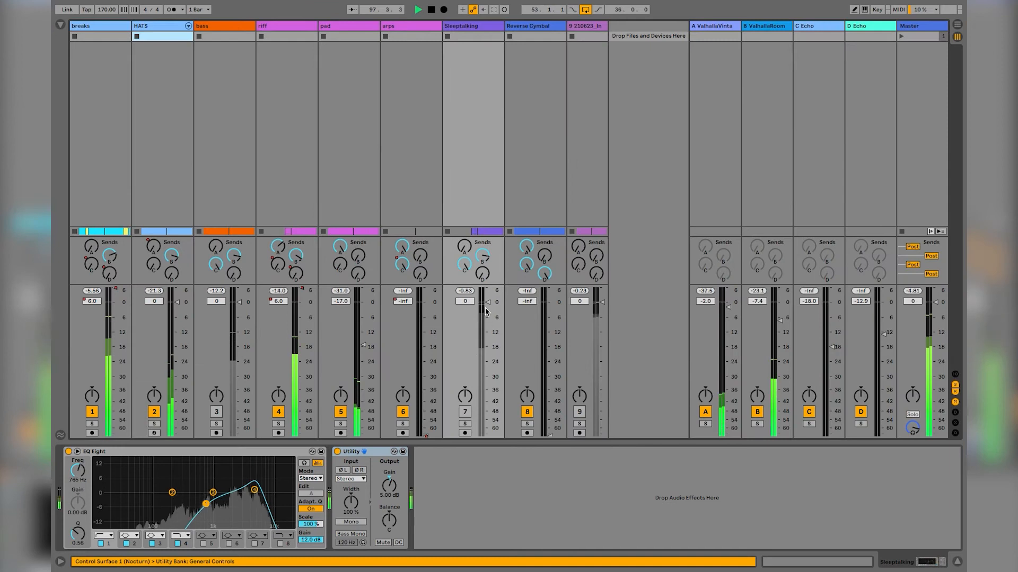
Step: Bring in the Sleeptalking track at -18.0 dB and raise the Reverse Cymbal track to -12.2 dB
{"action": "left_click_drag", "start_coordinate": [488, 435], "coordinate": [487, 347]}
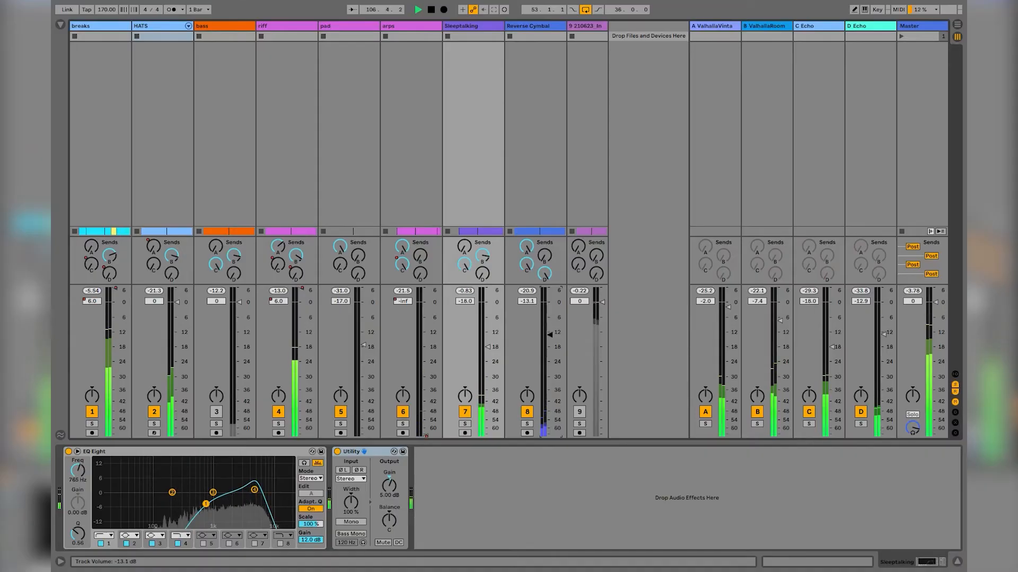
{"action": "left_click_drag", "start_coordinate": [549, 335], "coordinate": [551, 333]}
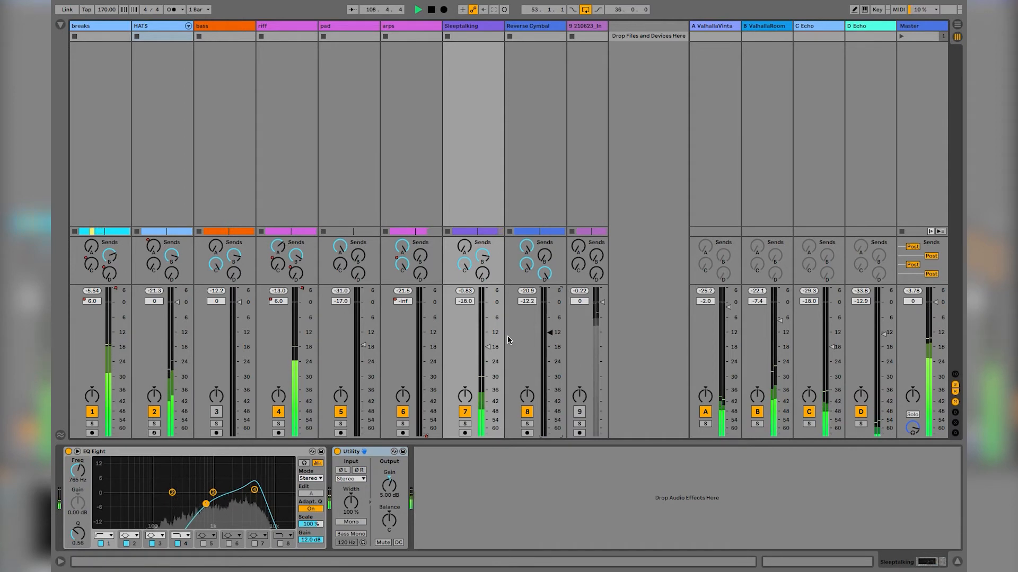
{"action": "key", "text": "XF86AudioLowerVolume"}
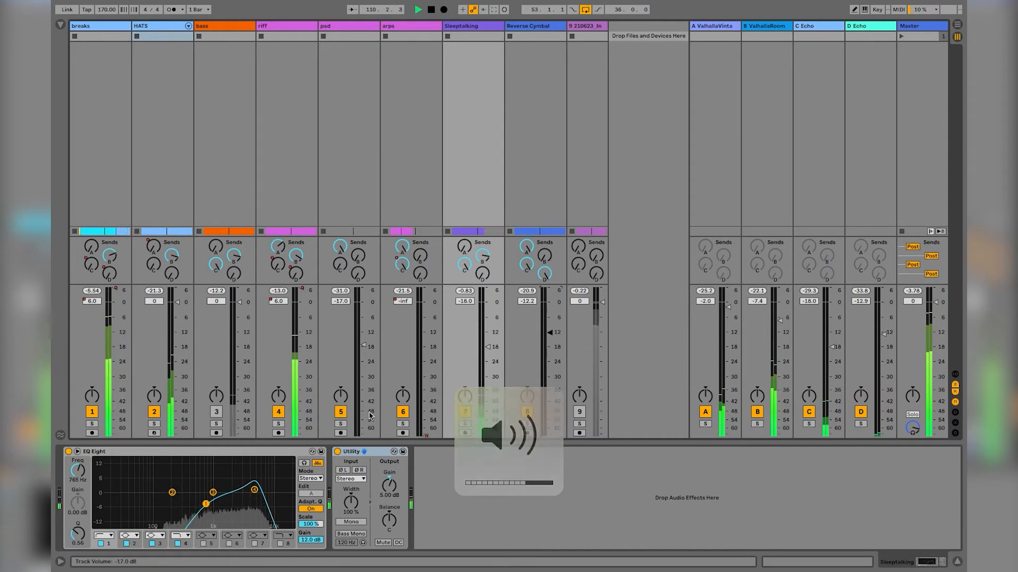
Step: Unmute the bass track and bring its level up from silence to -0.1 dB
{"action": "left_click", "coordinate": [239, 302]}
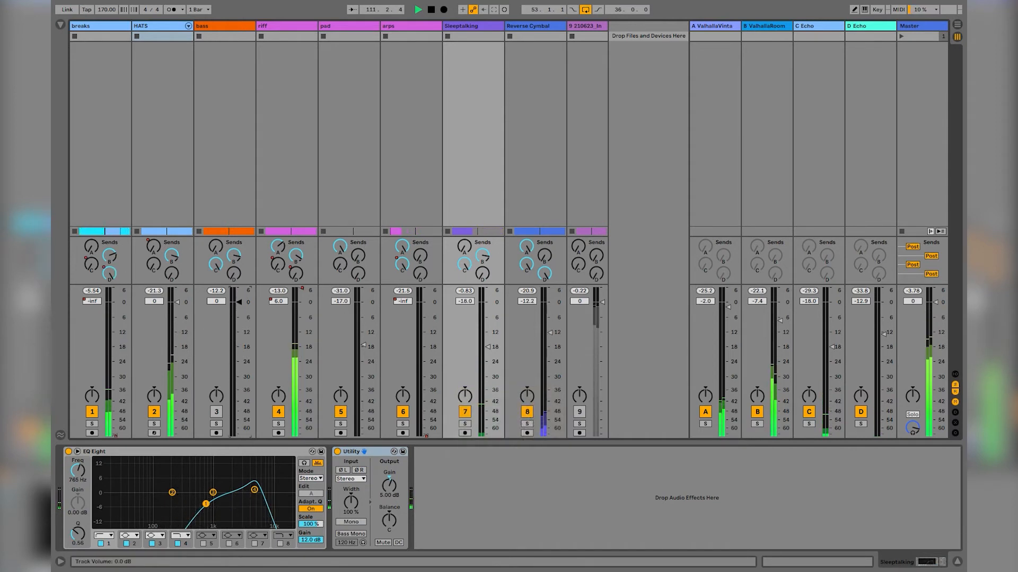
{"action": "left_click", "coordinate": [219, 410]}
{"action": "left_click_drag", "start_coordinate": [239, 432], "coordinate": [239, 331]}
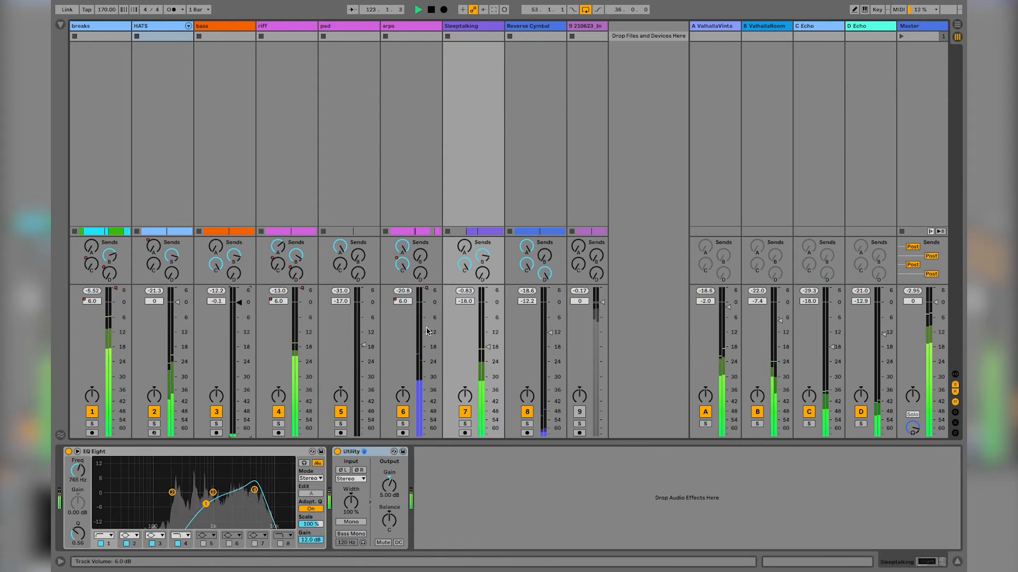
Step: Lower the muted track 9 audio to about -11.1 dB and stop playback
{"action": "key", "text": "XF86AudioLowerVolume"}
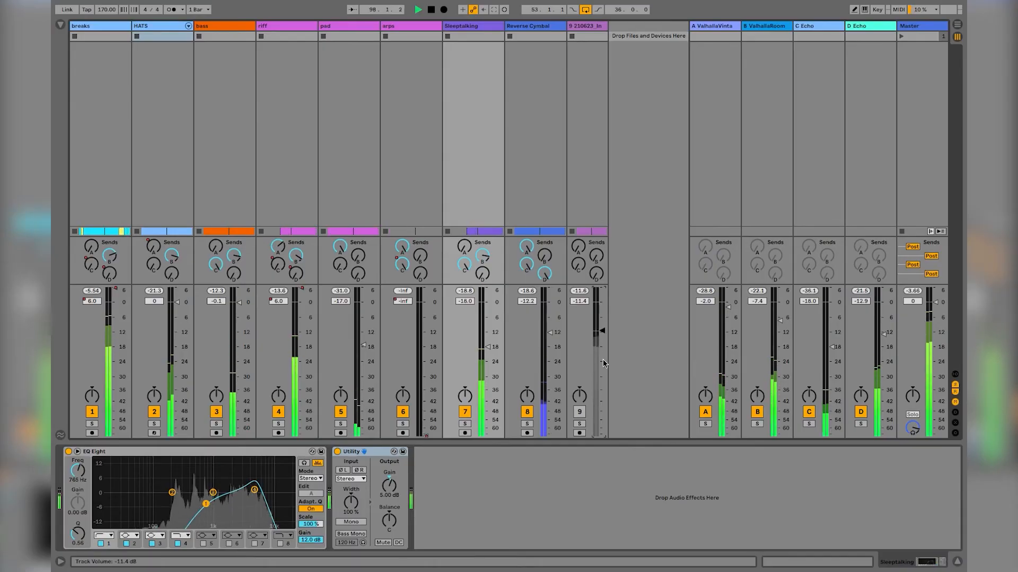
{"action": "key", "text": "space"}
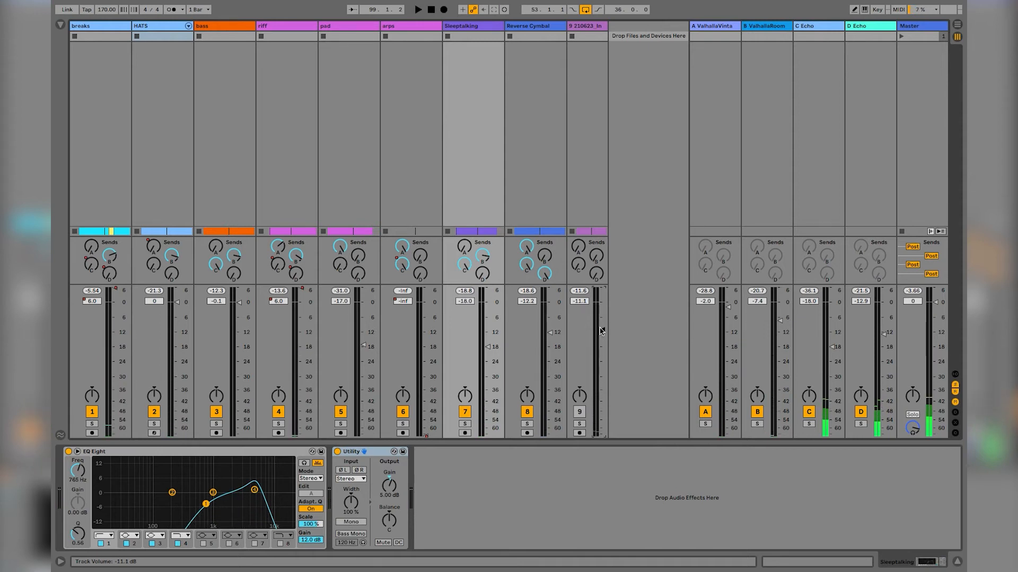
Step: Play the mix, compare it against the soloed reference audio on track 9, and show the mixer's In/Out routing section
{"action": "key", "text": "space"}
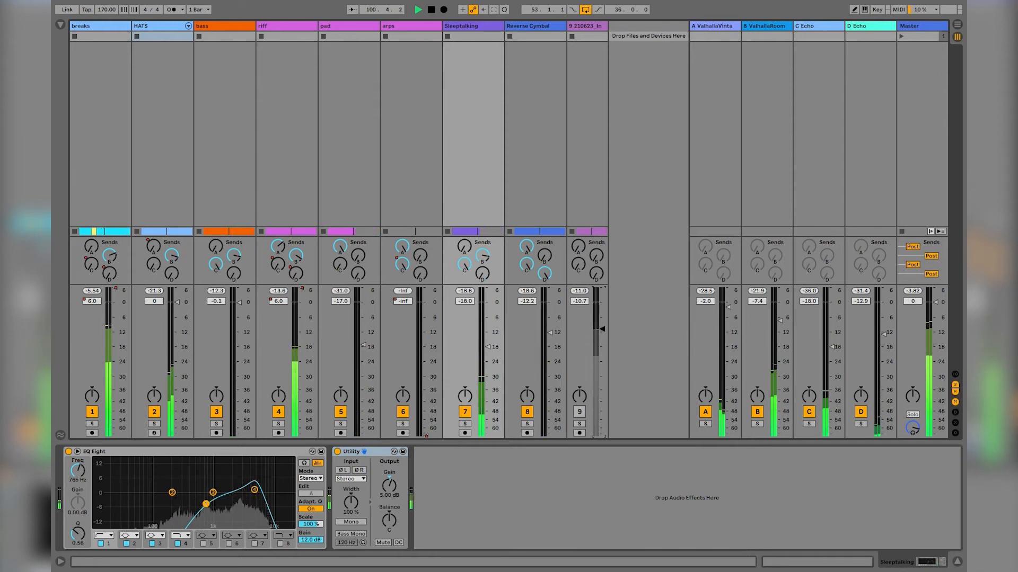
{"action": "key", "text": "s"}
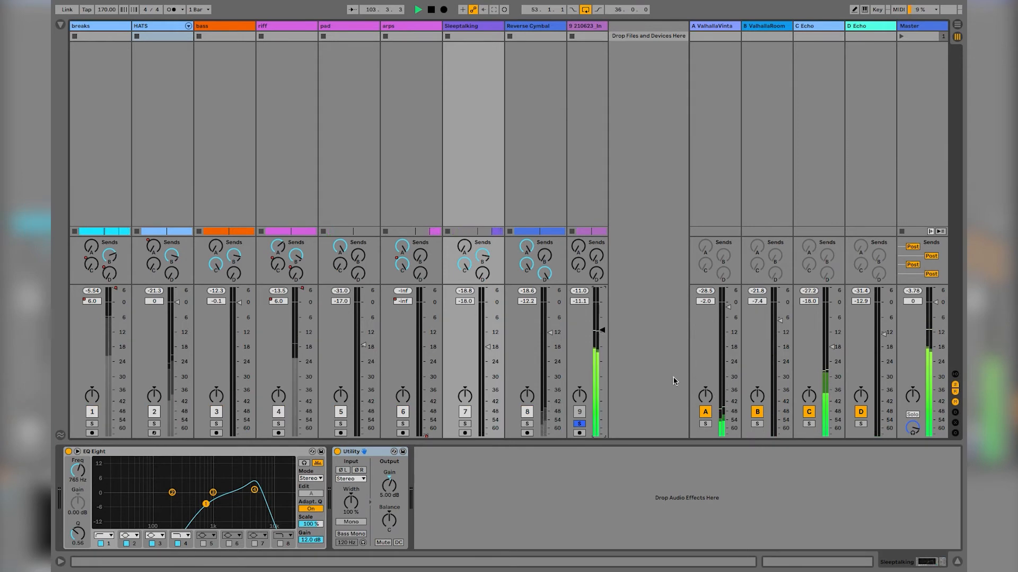
{"action": "key", "text": "ctrl+alt+i"}
{"action": "key", "text": "ctrl+k"}
{"action": "left_click", "coordinate": [861, 411]}
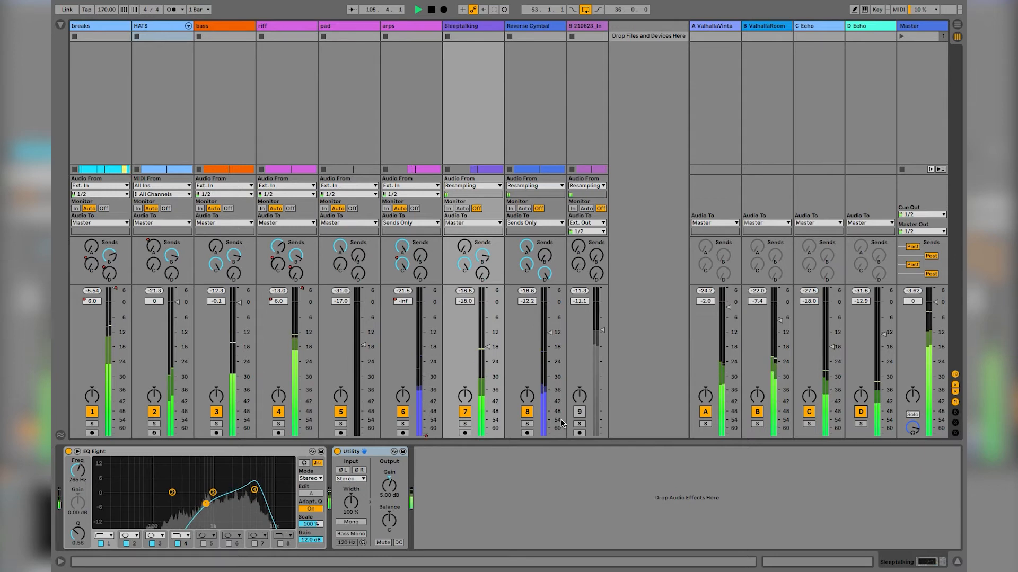
Step: Switch on the first Utility device on the Master track, with Bass Mono at 120 Hz, and stop playback
{"action": "left_click", "coordinate": [909, 27]}
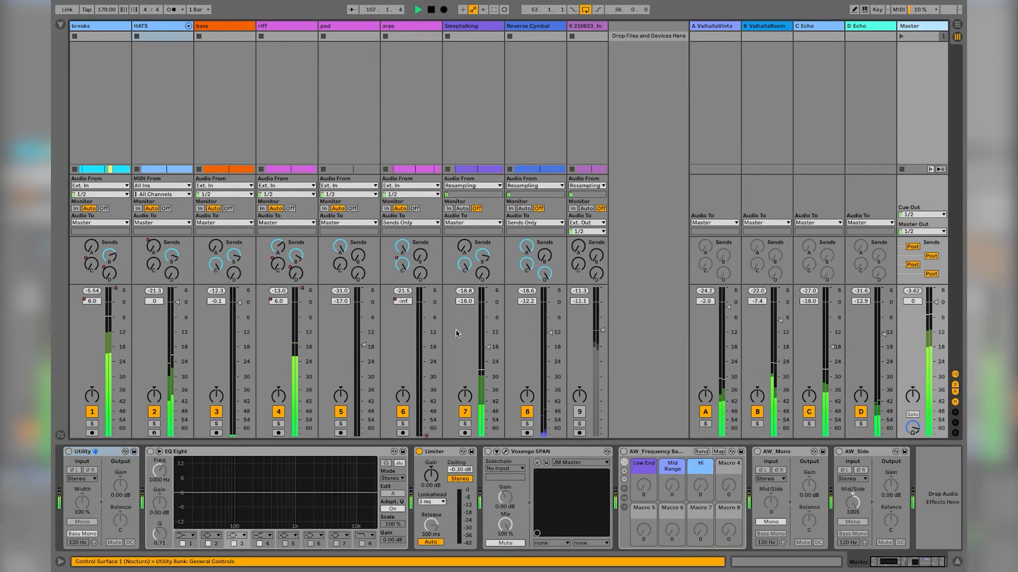
{"action": "left_click", "coordinate": [69, 452]}
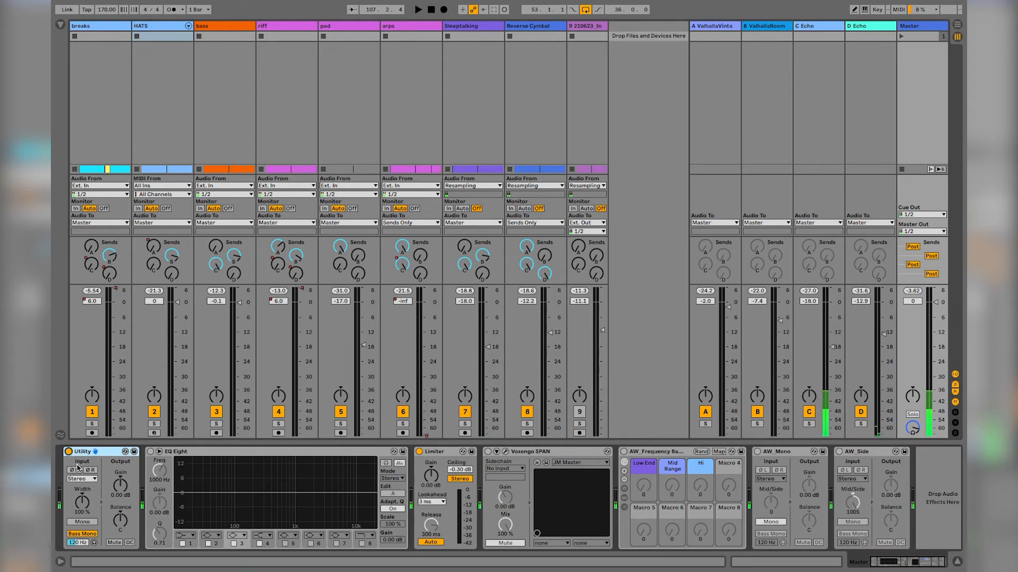
{"action": "key", "text": "space"}
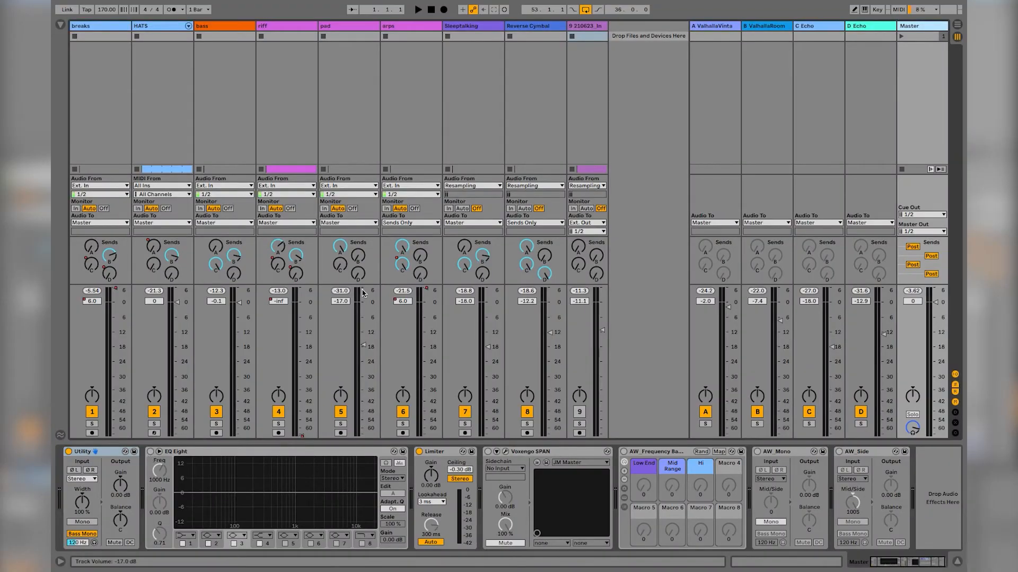
Step: Set the arrangement loop to start at bar 177 with a length of 68 bars, play from there, and return to the mixer
{"action": "key", "text": "space"}
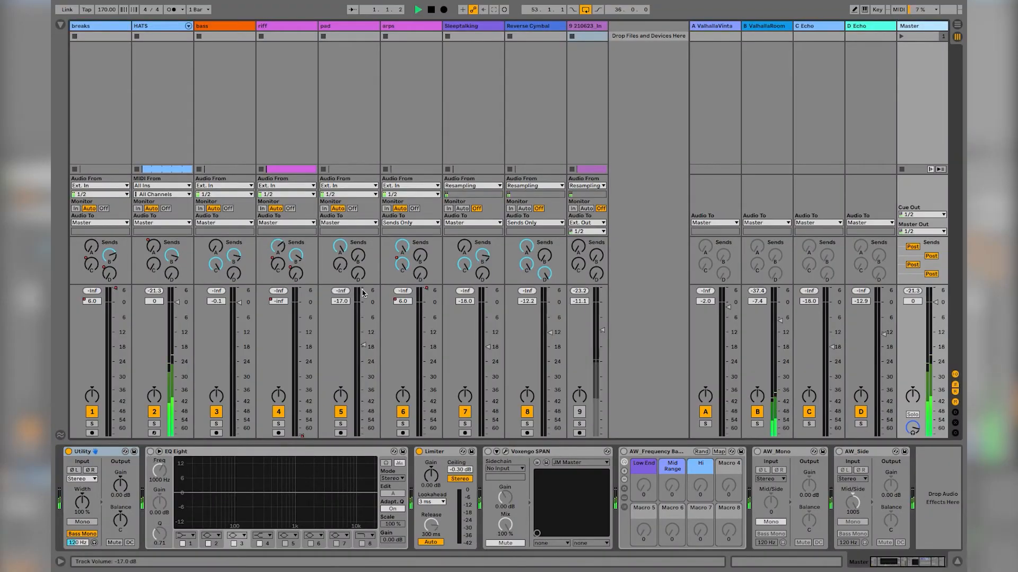
{"action": "key", "text": "Tab"}
{"action": "key", "text": "w"}
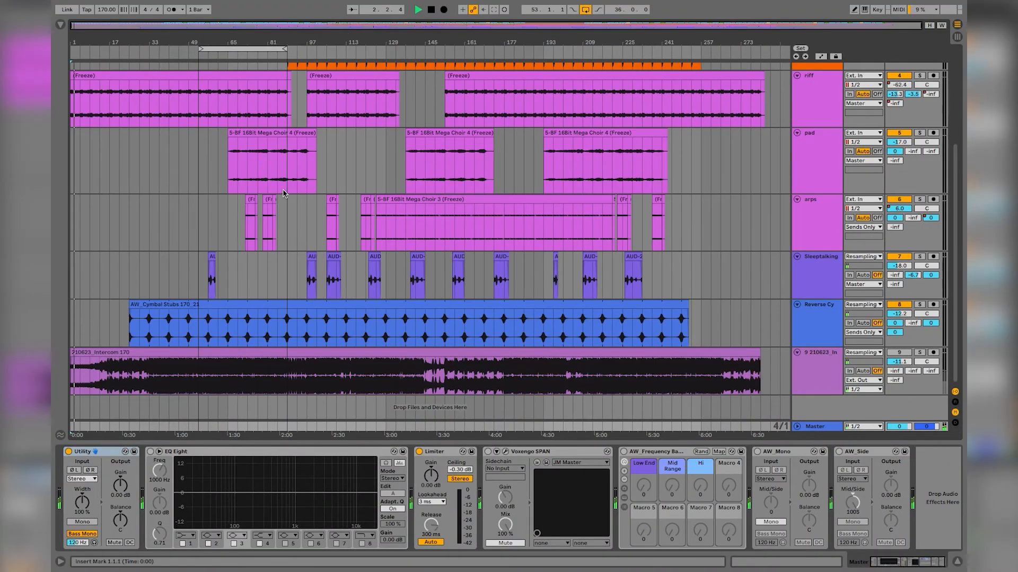
{"action": "left_click_drag", "start_coordinate": [284, 49], "coordinate": [670, 61]}
{"action": "left_click_drag", "start_coordinate": [200, 46], "coordinate": [500, 86]}
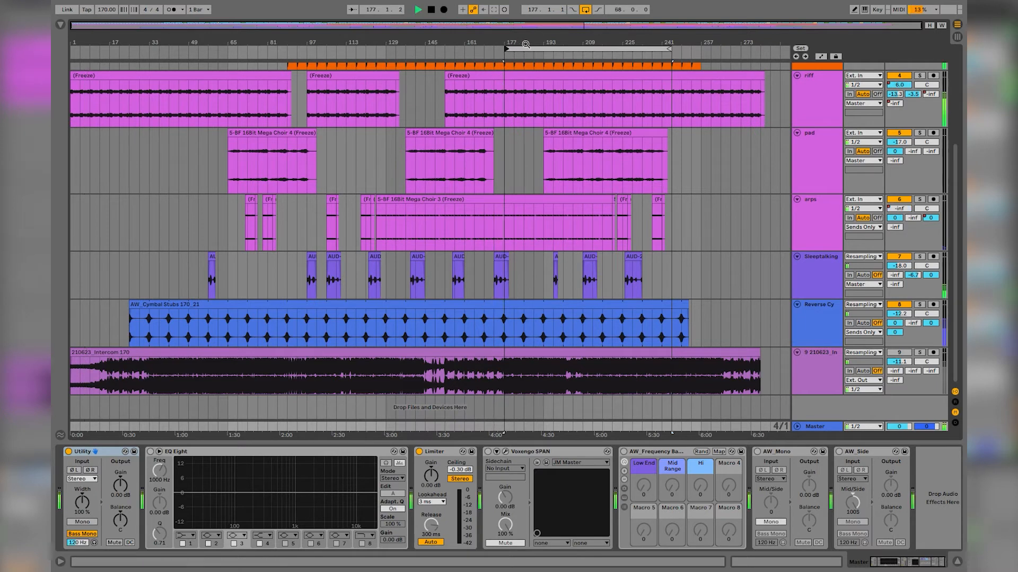
{"action": "key", "text": "Tab"}
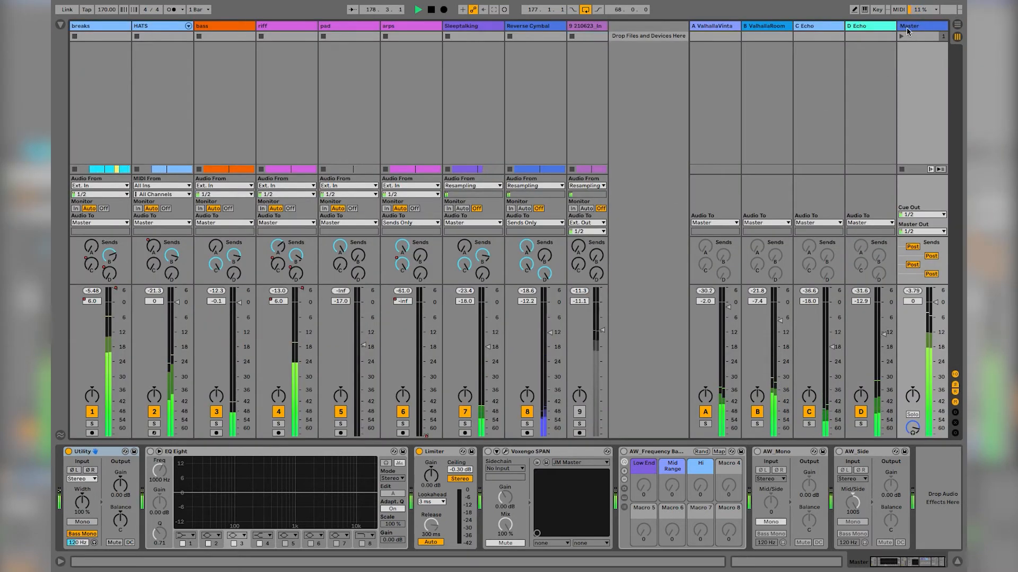
Step: Lower the Master Utility's gain to -1.00 dB, stop playback, and duplicate the EQ Eight that follows it
{"action": "left_click_drag", "start_coordinate": [119, 492], "coordinate": [120, 497]}
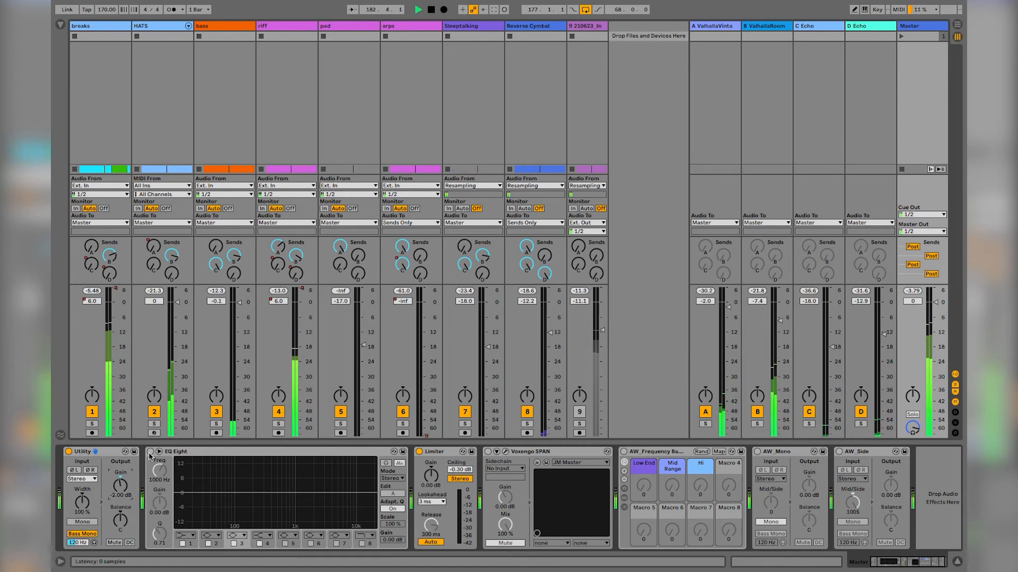
{"action": "key", "text": "space"}
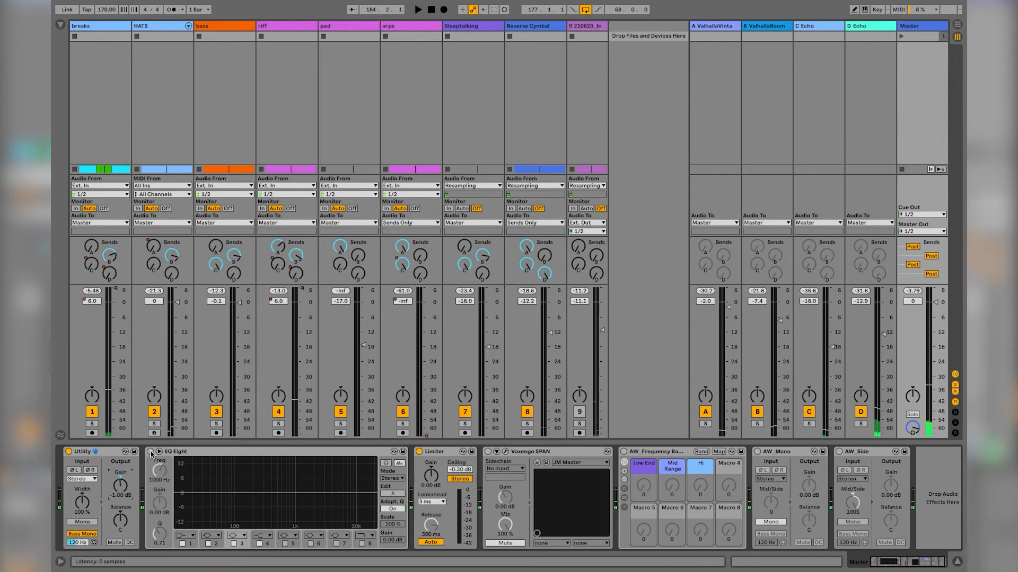
{"action": "left_click", "coordinate": [169, 452]}
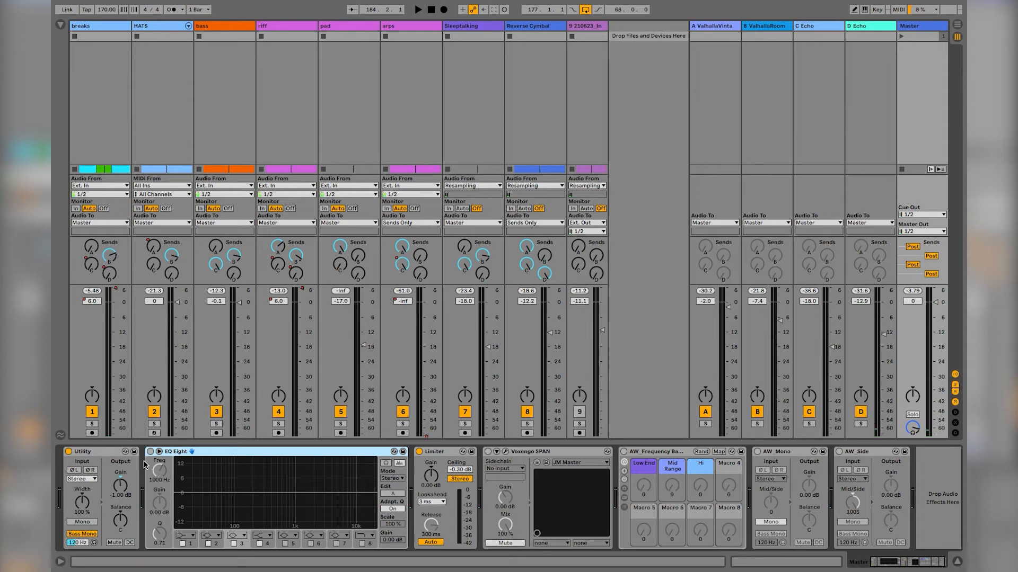
{"action": "key", "text": "ctrl+d"}
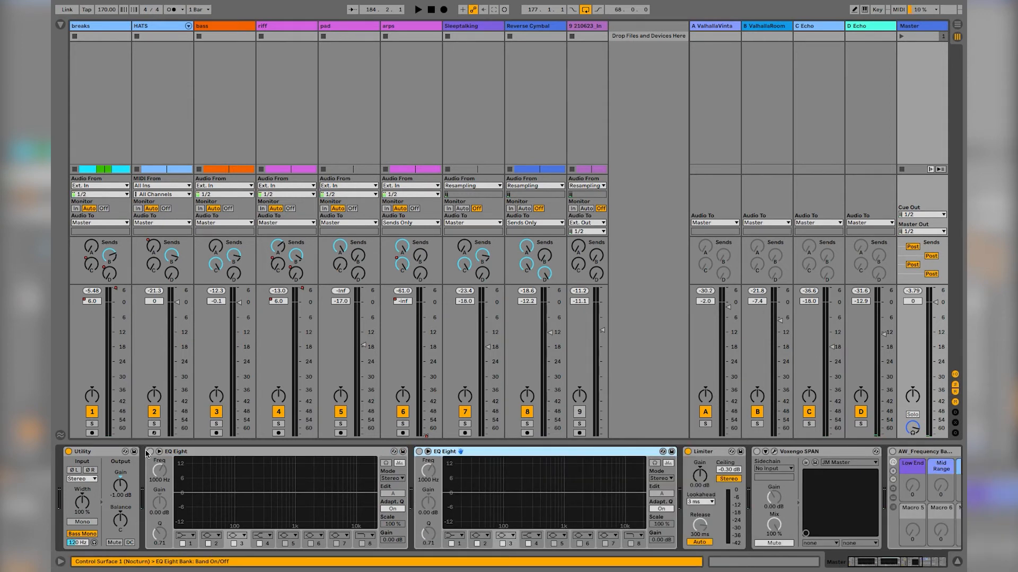
Step: Switch on both EQ Eight devices on the Master and set the second one to M/S mode
{"action": "left_click", "coordinate": [150, 452]}
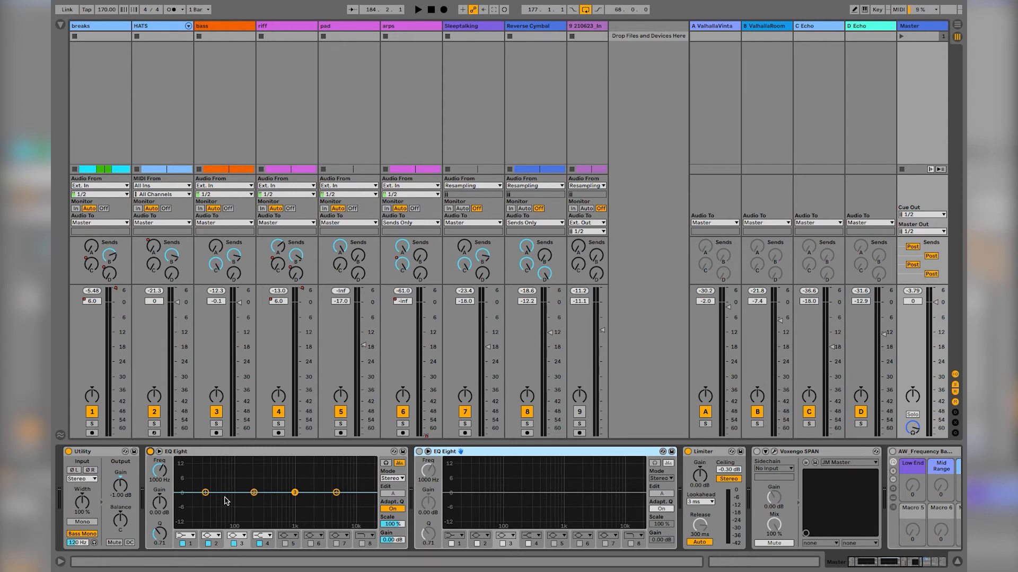
{"action": "scroll", "coordinate": [402, 502], "scroll_direction": "right", "scroll_amount": 5}
{"action": "scroll", "coordinate": [402, 502], "scroll_direction": "left", "scroll_amount": 5}
{"action": "left_click", "coordinate": [418, 451]}
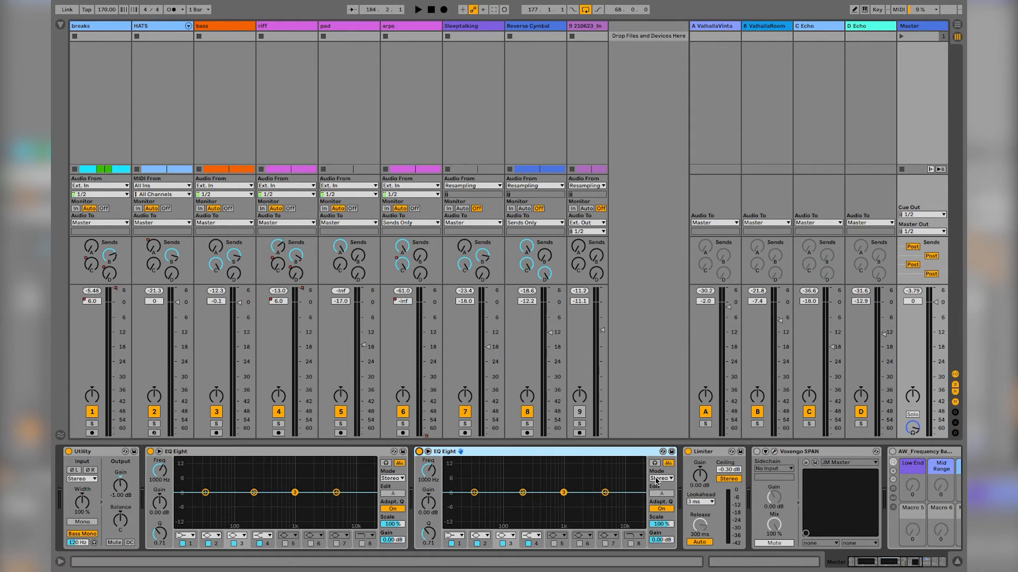
{"action": "left_click", "coordinate": [660, 478]}
{"action": "left_click", "coordinate": [656, 502]}
Step: Enable the AW_Side Utility at the end of the Master chain and play the loop to audition only the side signal
{"action": "scroll", "coordinate": [503, 490], "scroll_direction": "right", "scroll_amount": 3}
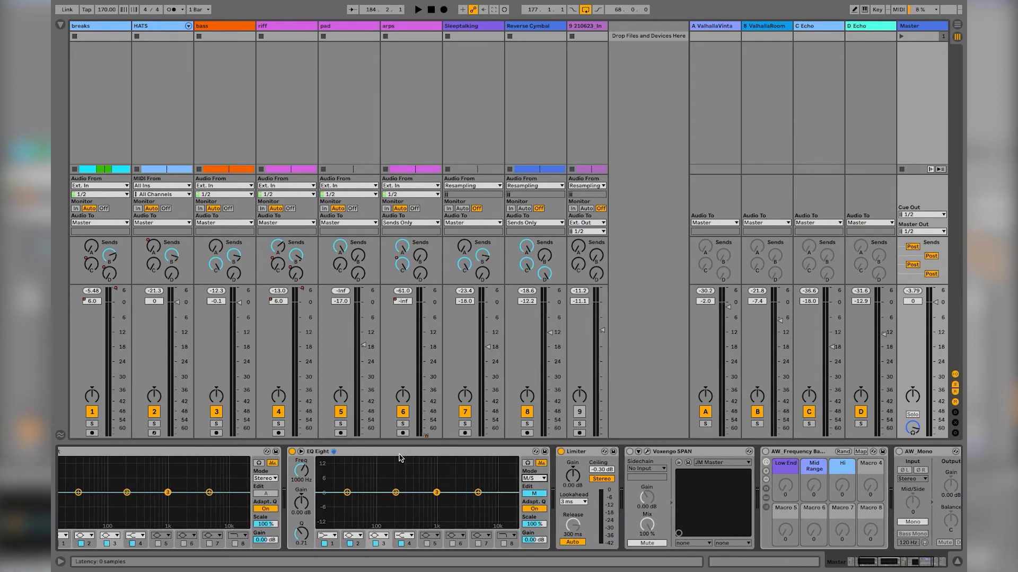
{"action": "scroll", "coordinate": [440, 474], "scroll_direction": "right", "scroll_amount": 3}
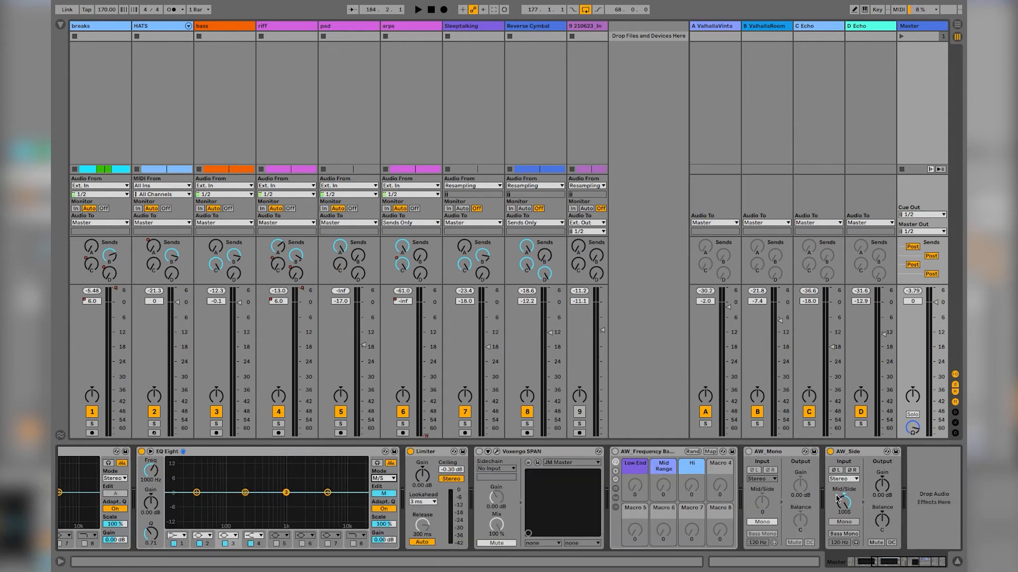
{"action": "key", "text": "space"}
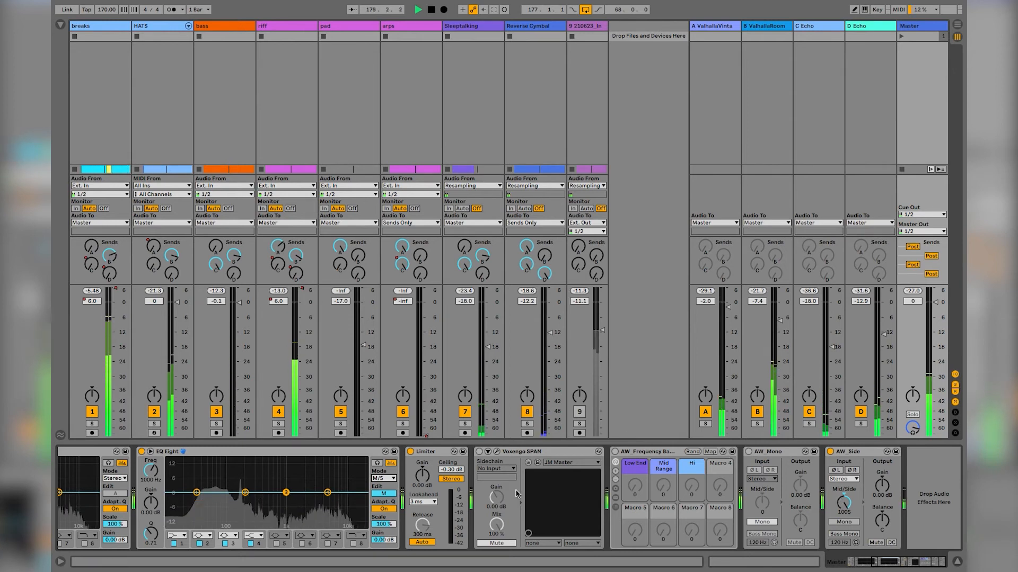
{"action": "scroll", "coordinate": [305, 494], "scroll_direction": "left", "scroll_amount": 5}
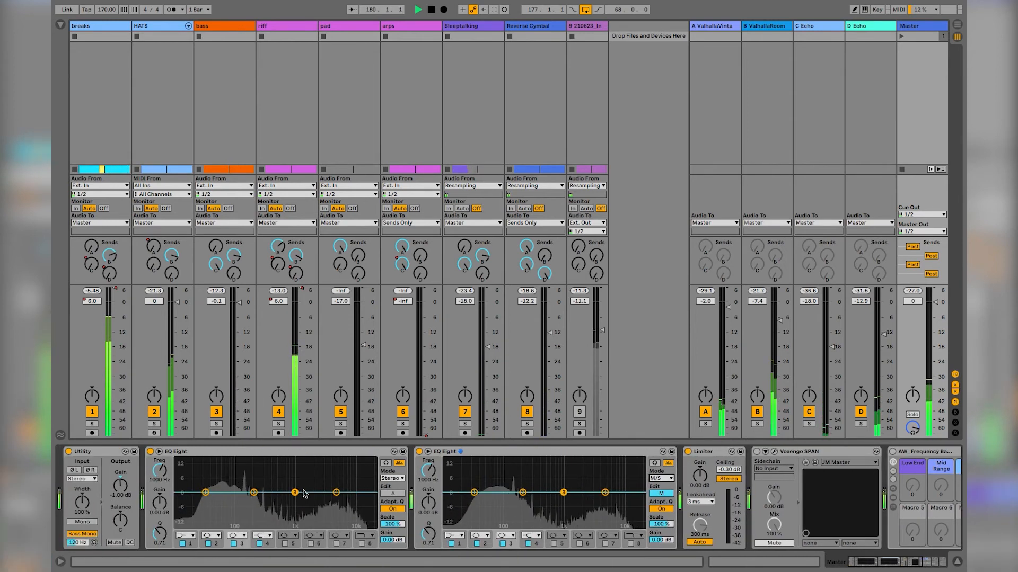
Step: Try a low cut at 1.91 kHz with band 1 on the mid channel of the second EQ Eight
{"action": "left_click", "coordinate": [452, 536]}
{"action": "left_click", "coordinate": [451, 479]}
{"action": "left_click_drag", "start_coordinate": [428, 471], "coordinate": [428, 391]}
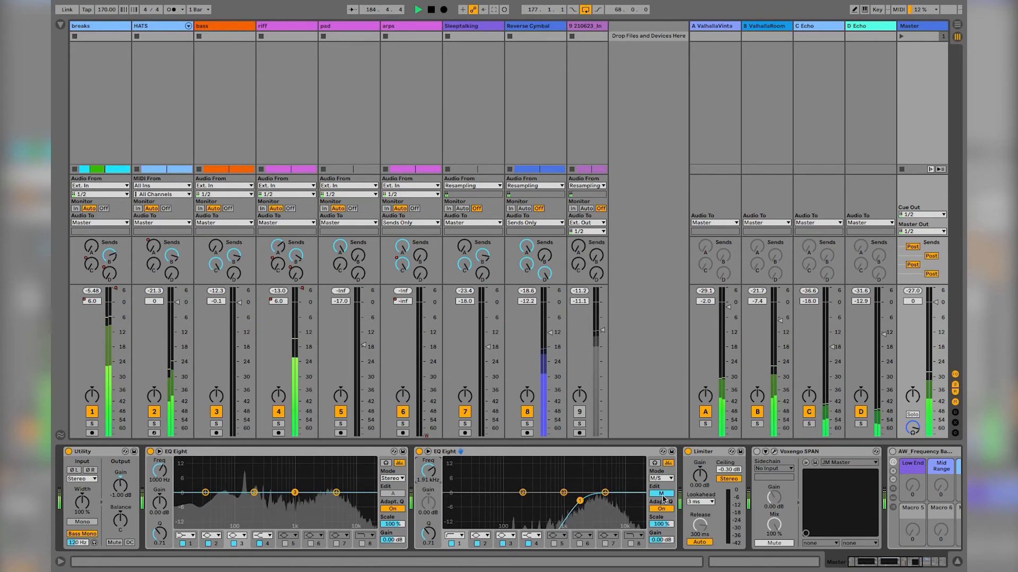
{"action": "left_click", "coordinate": [662, 494]}
{"action": "left_click", "coordinate": [662, 493]}
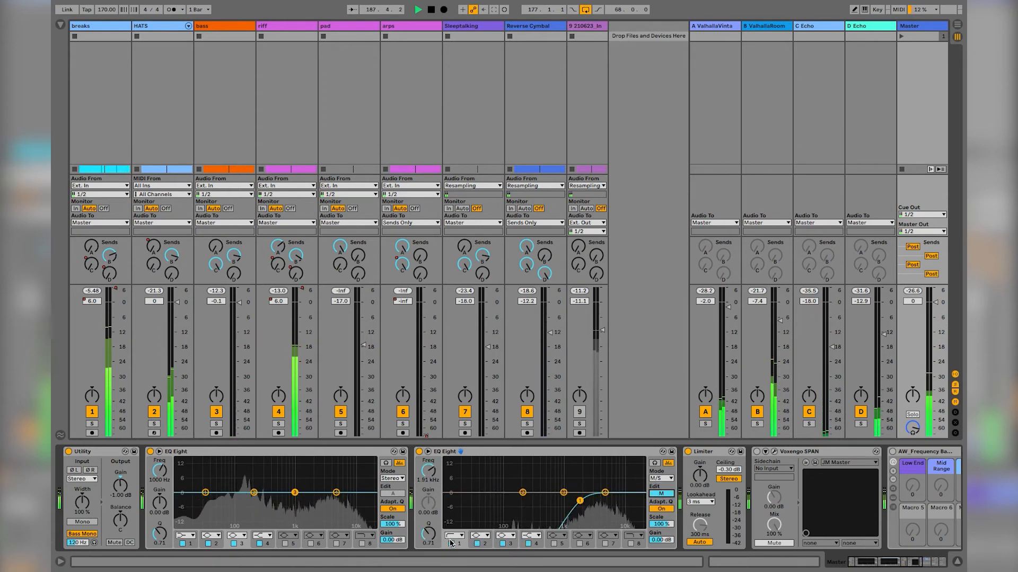
Step: On the second EQ Eight's side channel, enable a band 1 low cut at 150 Hz with Q 0.63, and stop playback
{"action": "left_click", "coordinate": [661, 494]}
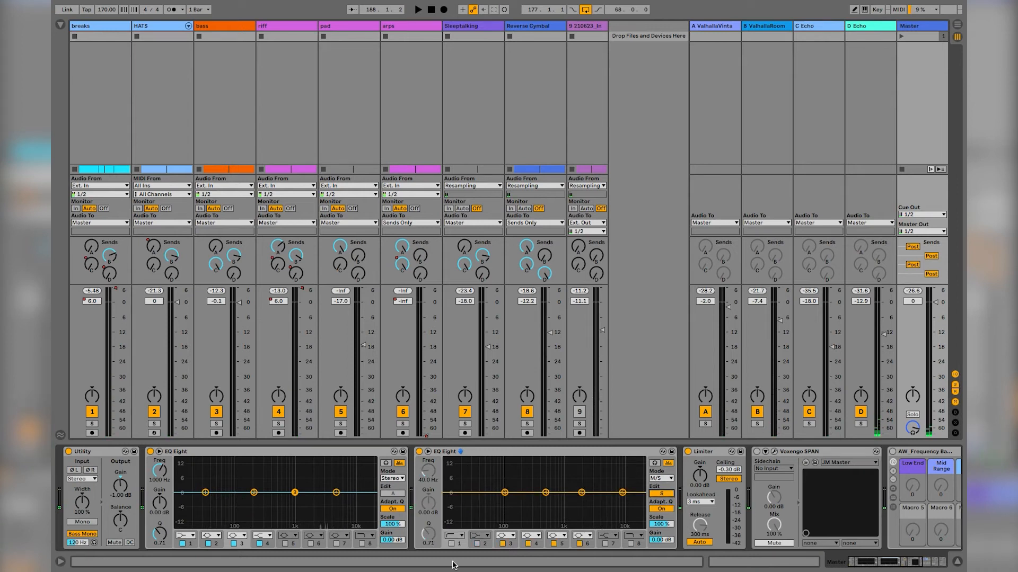
{"action": "left_click", "coordinate": [452, 545]}
{"action": "key", "text": "space"}
{"action": "left_click_drag", "start_coordinate": [426, 474], "coordinate": [425, 416]}
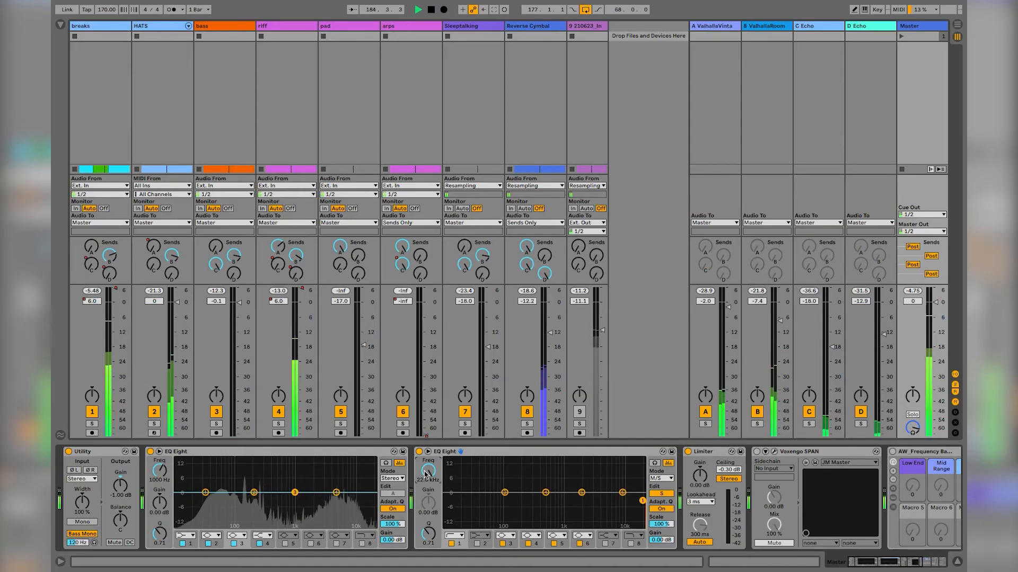
{"action": "left_click_drag", "start_coordinate": [424, 474], "coordinate": [424, 511]}
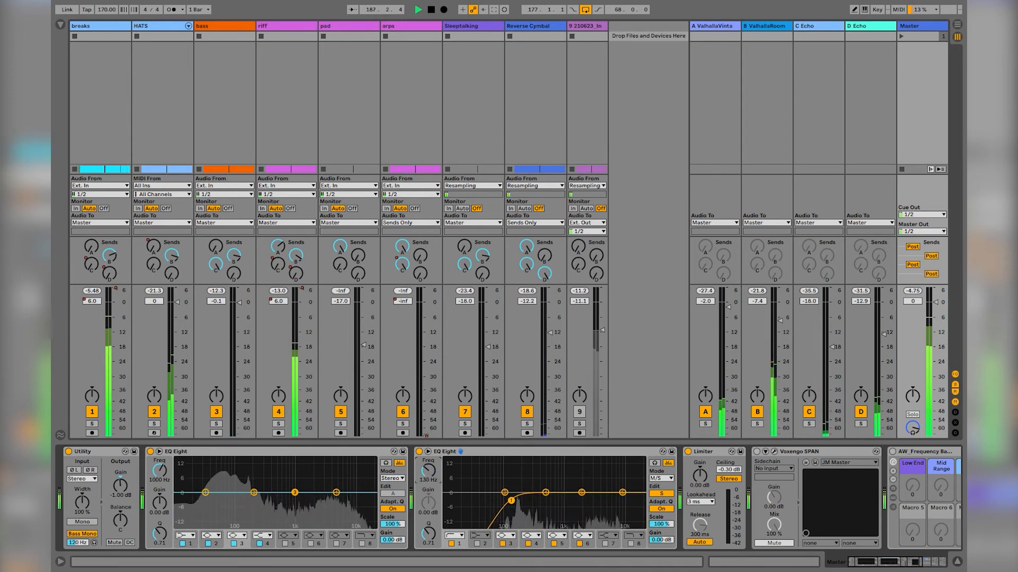
{"action": "left_click_drag", "start_coordinate": [424, 474], "coordinate": [424, 476]}
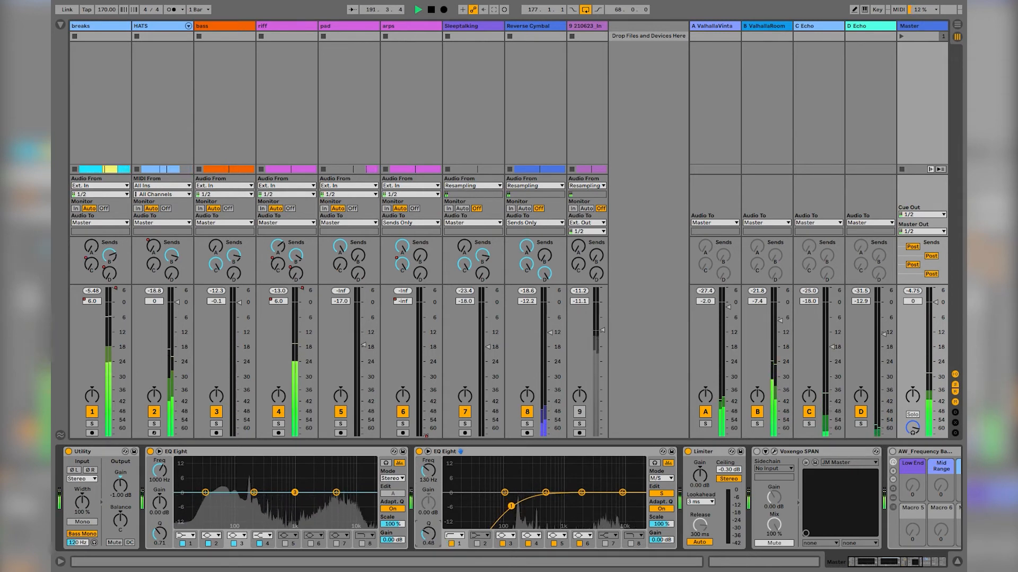
{"action": "left_click_drag", "start_coordinate": [428, 535], "coordinate": [427, 533]}
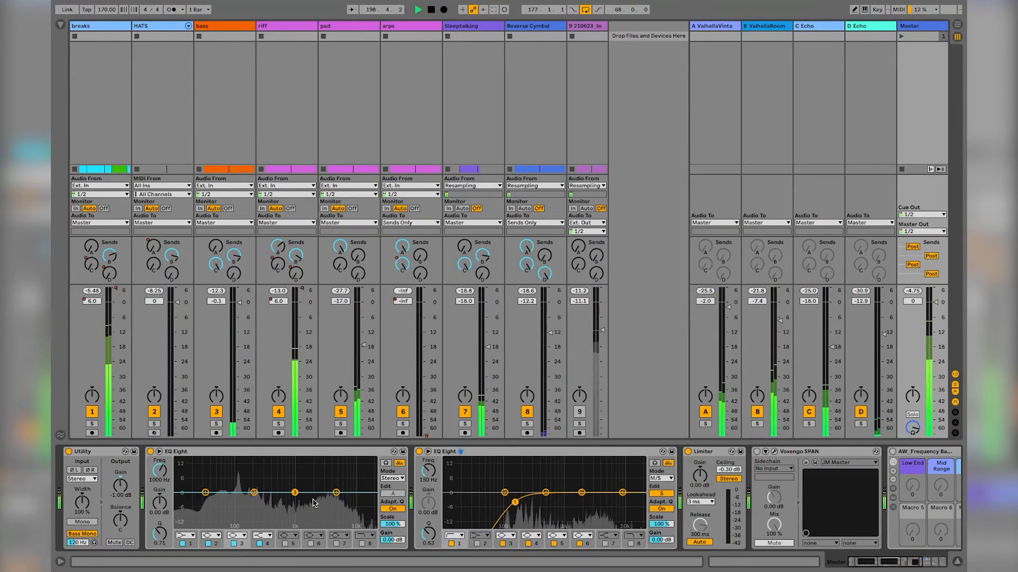
{"action": "key", "text": "space"}
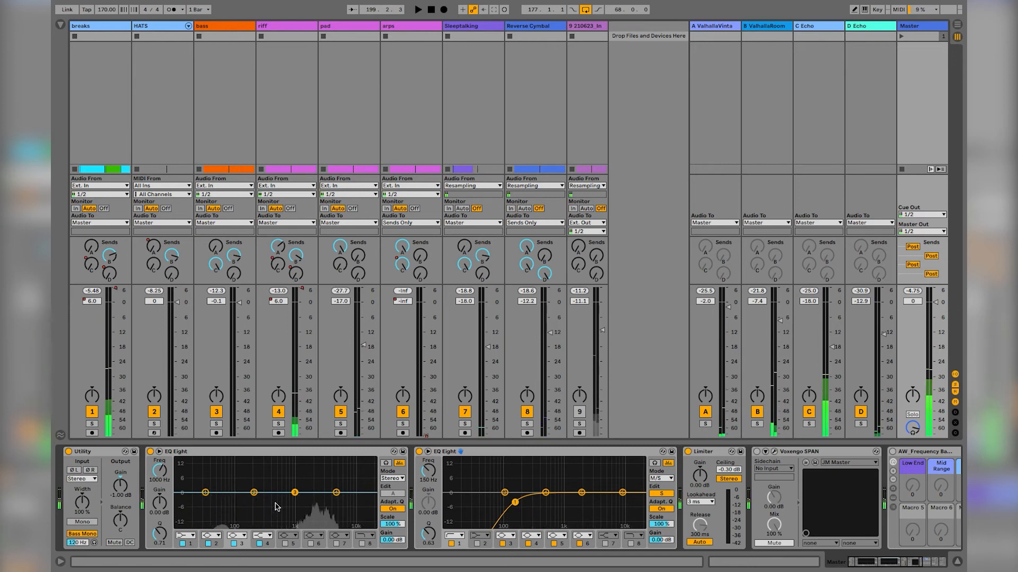
Step: Play the loop and try sweeping band 2 of the first EQ Eight through the low mids
{"action": "key", "text": "space"}
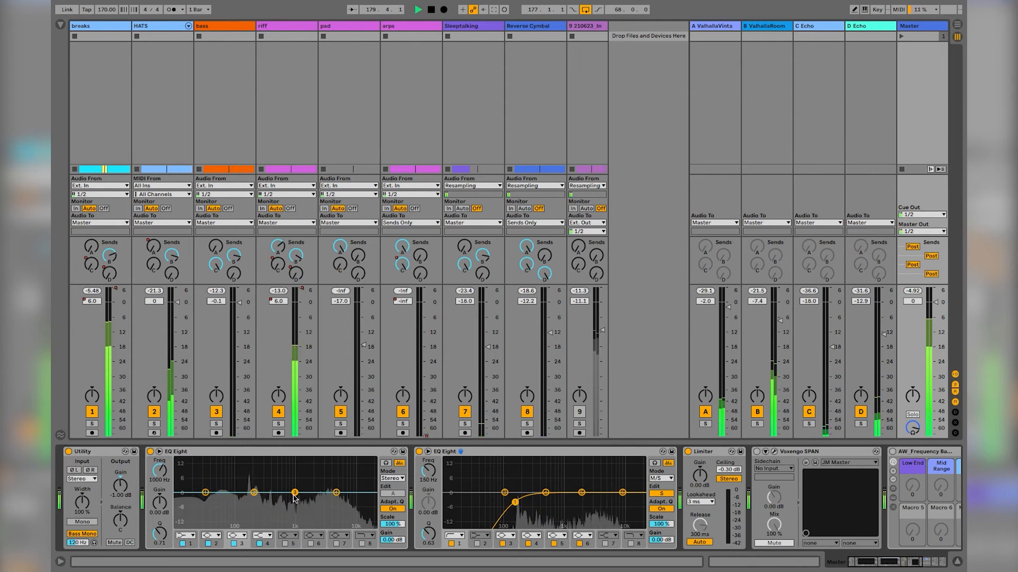
{"action": "left_click", "coordinate": [254, 494]}
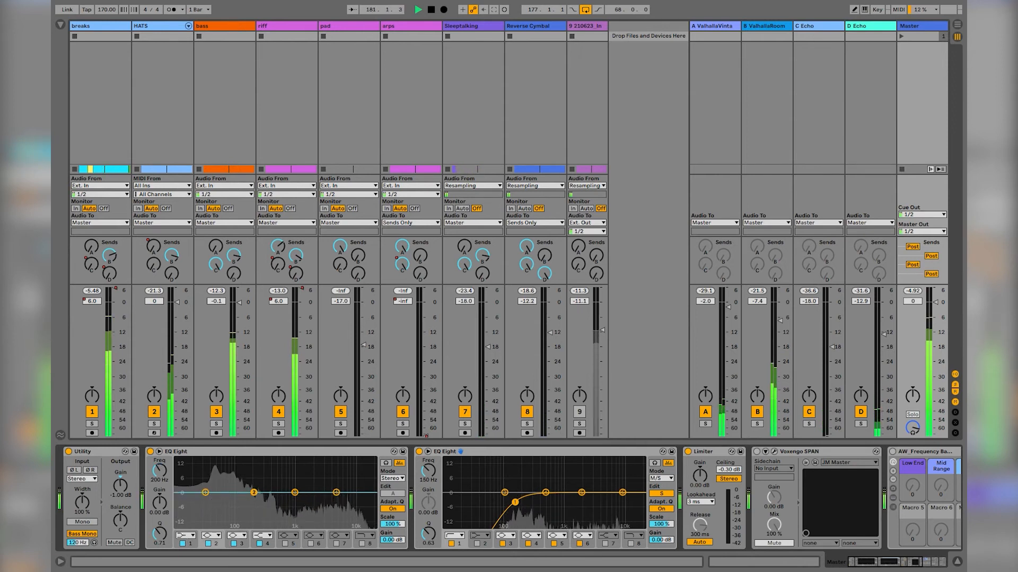
{"action": "left_click_drag", "start_coordinate": [287, 513], "coordinate": [263, 506]}
{"action": "left_click_drag", "start_coordinate": [153, 523], "coordinate": [154, 498]}
{"action": "mouse_move", "coordinate": [259, 504]}
{"action": "left_mouse_down"}
{"action": "mouse_move", "coordinate": [244, 500]}
{"action": "mouse_move", "coordinate": [266, 499]}
{"action": "left_mouse_up"}
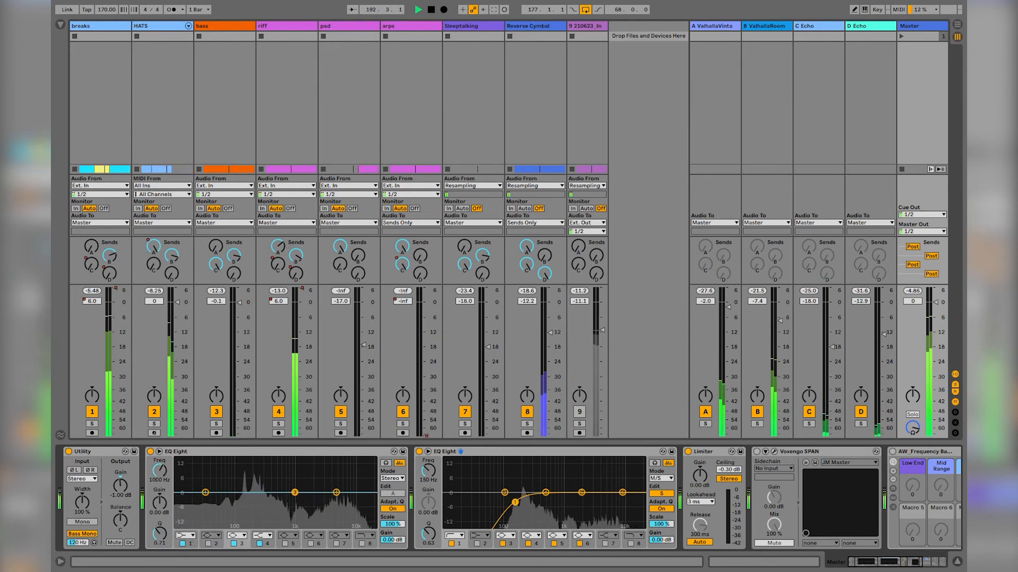
Step: Sweep band 3 of the first EQ Eight and settle on a -0.95 dB cut at 574 Hz with Q 2.70
{"action": "left_click_drag", "start_coordinate": [286, 460], "coordinate": [279, 470]}
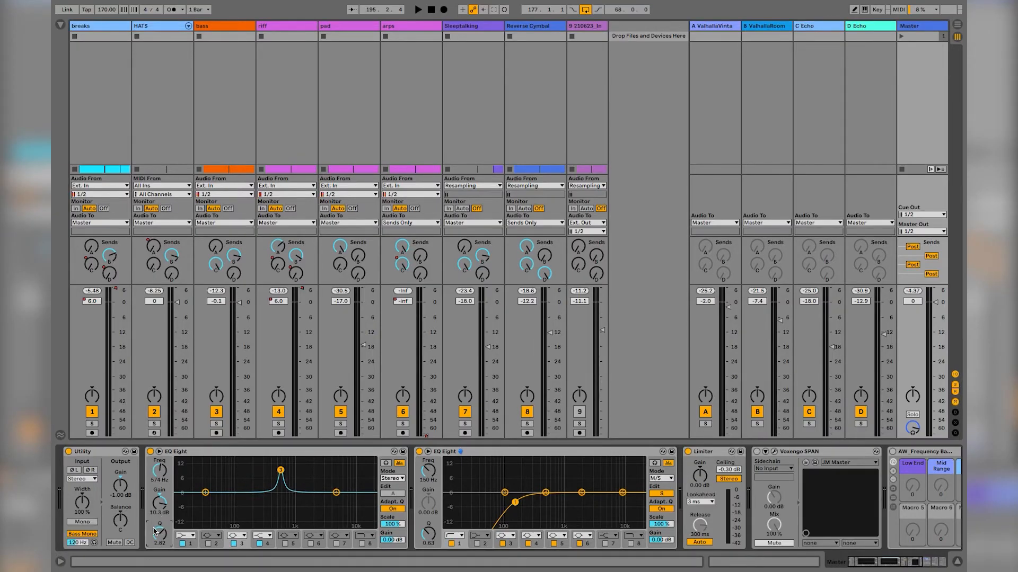
{"action": "key", "text": "space"}
{"action": "double_click", "coordinate": [159, 504]}
{"action": "left_click_drag", "start_coordinate": [160, 510], "coordinate": [159, 535]}
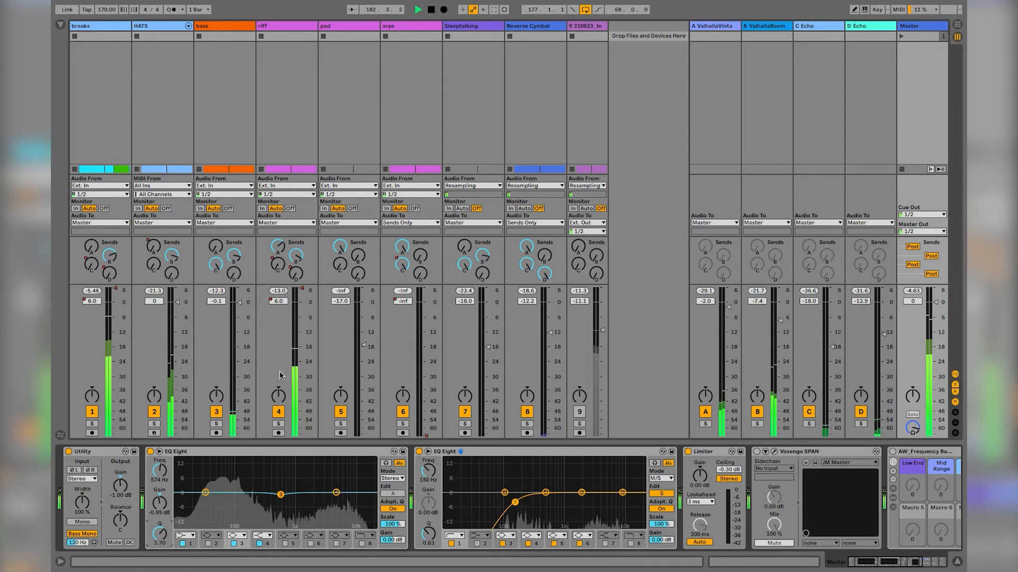
Step: Switch to Safari to check the 27-minute timer, and return to Ableton Live
{"action": "key", "text": "ctrl+Up"}
{"action": "left_click", "coordinate": [529, 336]}
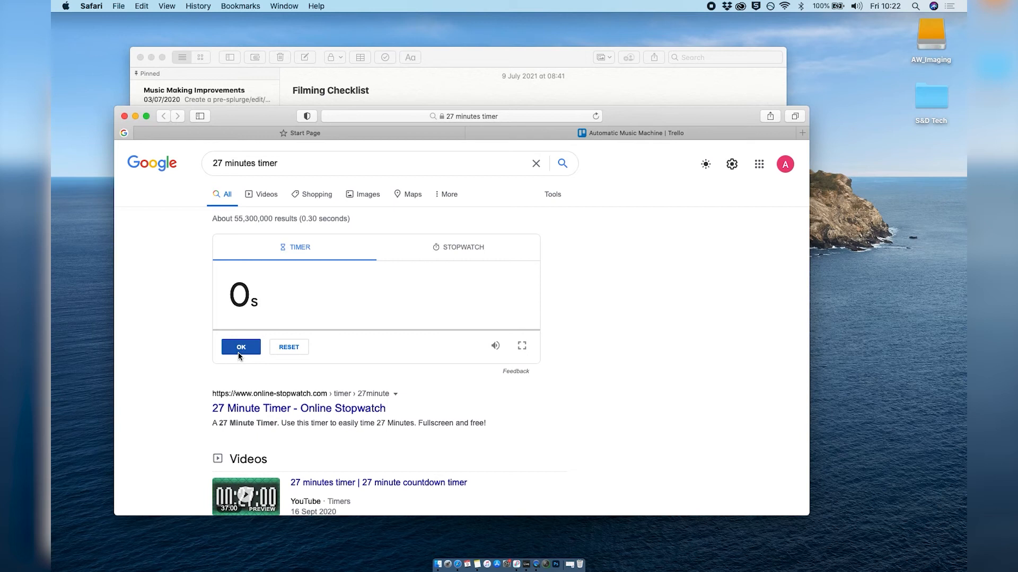
{"action": "key", "text": "ctrl+Up"}
{"action": "left_click", "coordinate": [505, 49]}
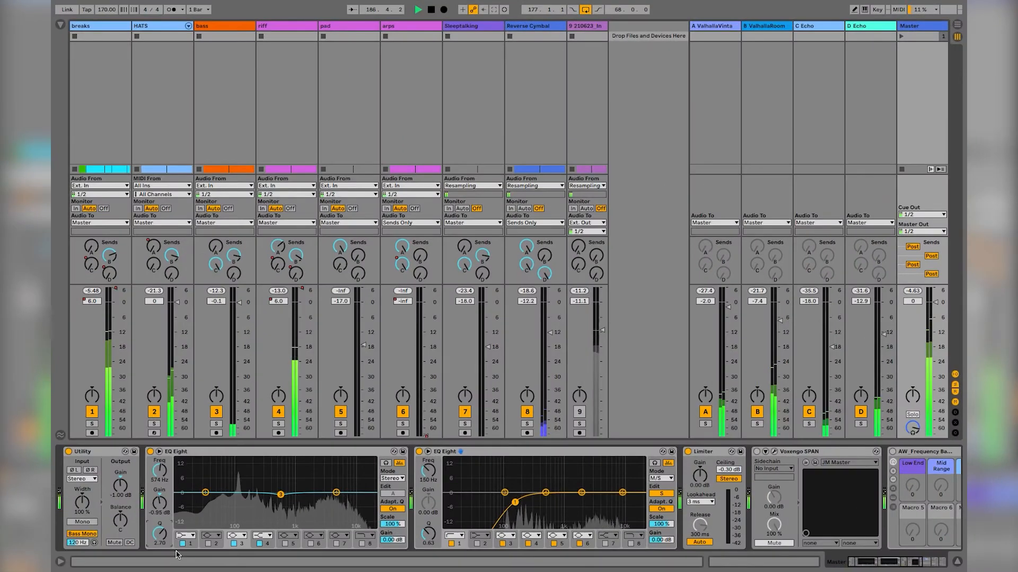
Step: On the first EQ Eight, set band 2 to a -0.95 dB cut at 206 Hz with Q 5.02 and enable a 25 Hz band 1 low cut
{"action": "left_click", "coordinate": [209, 543]}
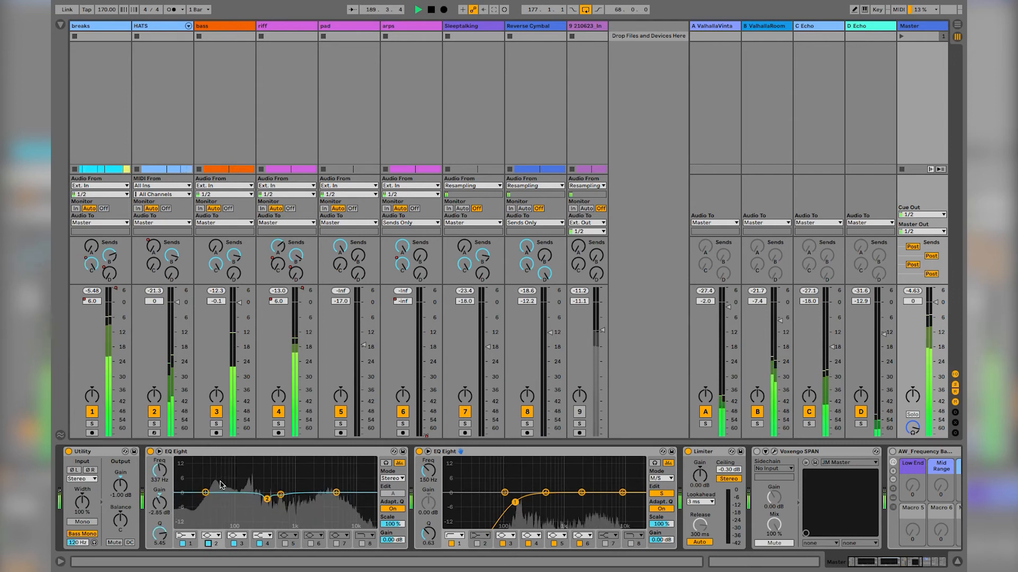
{"action": "left_click_drag", "start_coordinate": [267, 498], "coordinate": [253, 478]}
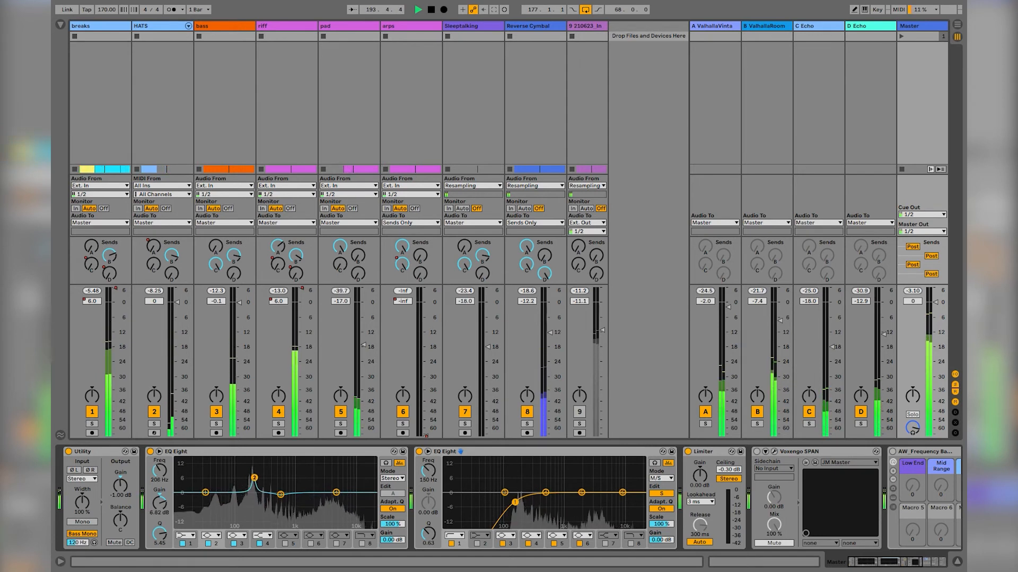
{"action": "left_click_drag", "start_coordinate": [160, 533], "coordinate": [159, 543]}
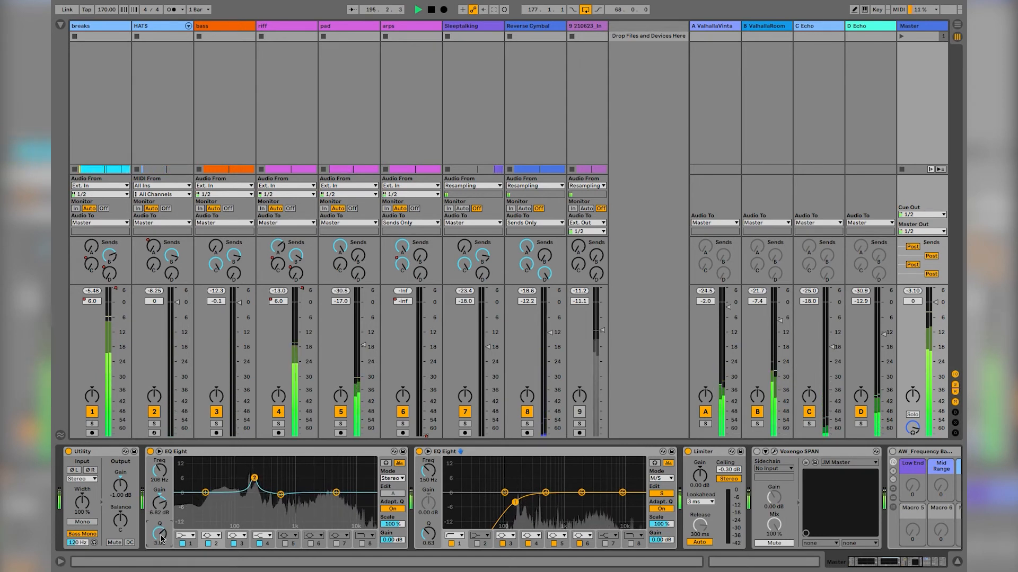
{"action": "left_click_drag", "start_coordinate": [159, 502], "coordinate": [161, 546]}
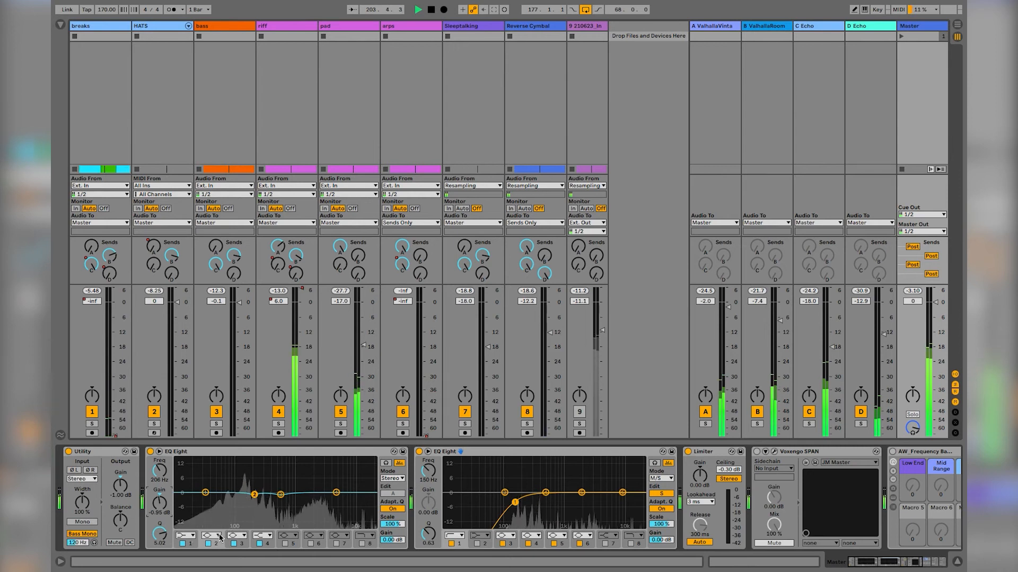
{"action": "left_click", "coordinate": [180, 517]}
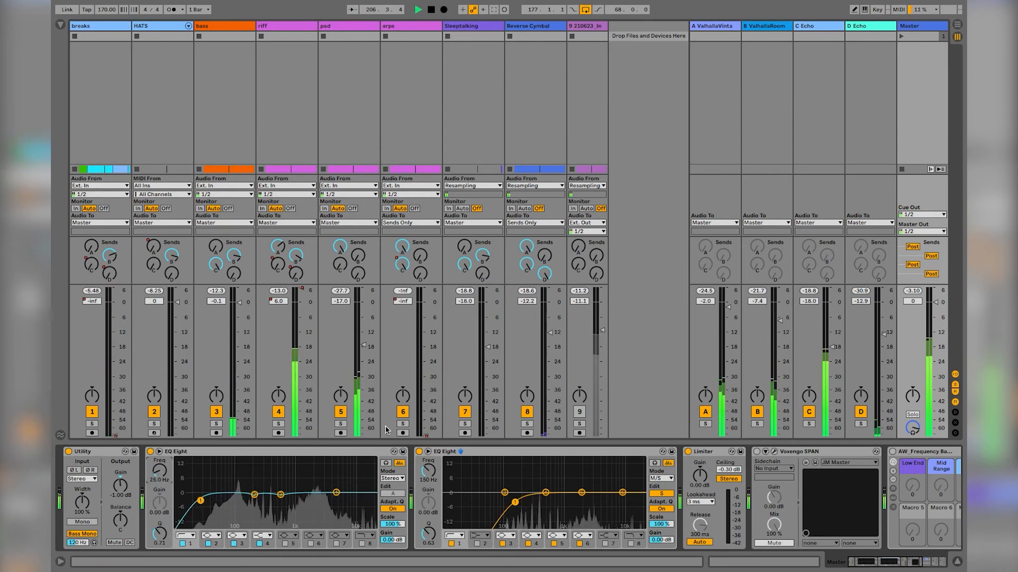
Step: Lower the C Echo return to -19.5 dB and the B ValhallaRoom return to -8.5 dB while the loop plays
{"action": "left_click_drag", "start_coordinate": [830, 348], "coordinate": [831, 350]}
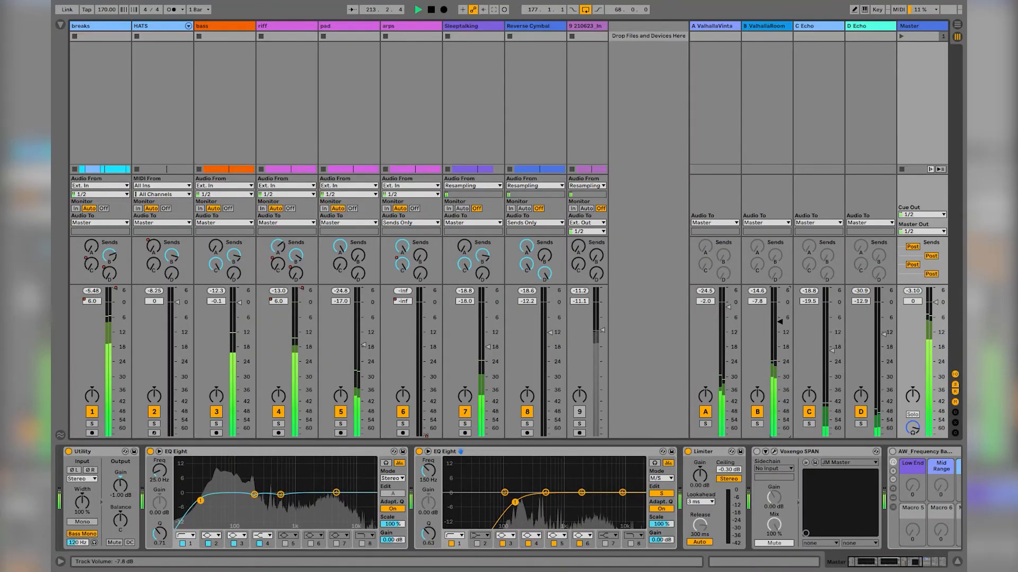
{"action": "left_click_drag", "start_coordinate": [779, 322], "coordinate": [780, 323]}
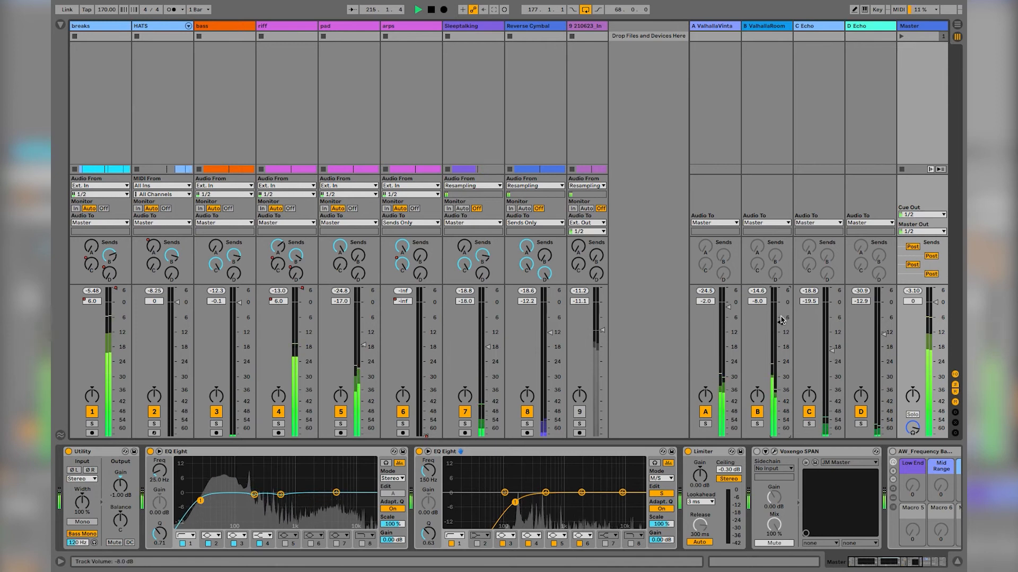
{"action": "left_click_drag", "start_coordinate": [779, 322], "coordinate": [780, 323]}
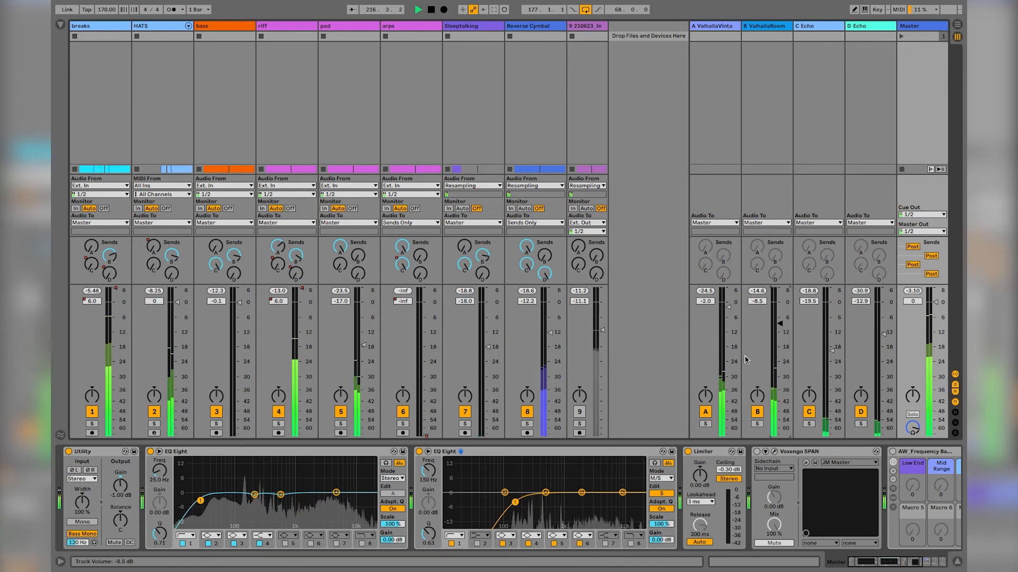
Step: Raise the listening volume and unfold the HATS track to show its individual drum chains
{"action": "key", "text": "XF86AudioRaiseVolume"}
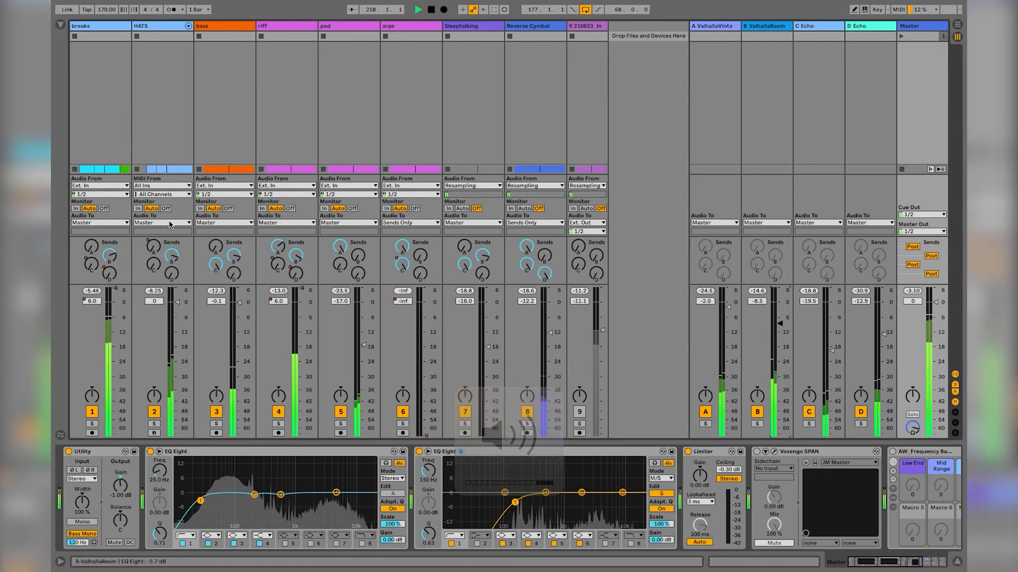
{"action": "left_click", "coordinate": [165, 31]}
{"action": "left_click", "coordinate": [188, 26]}
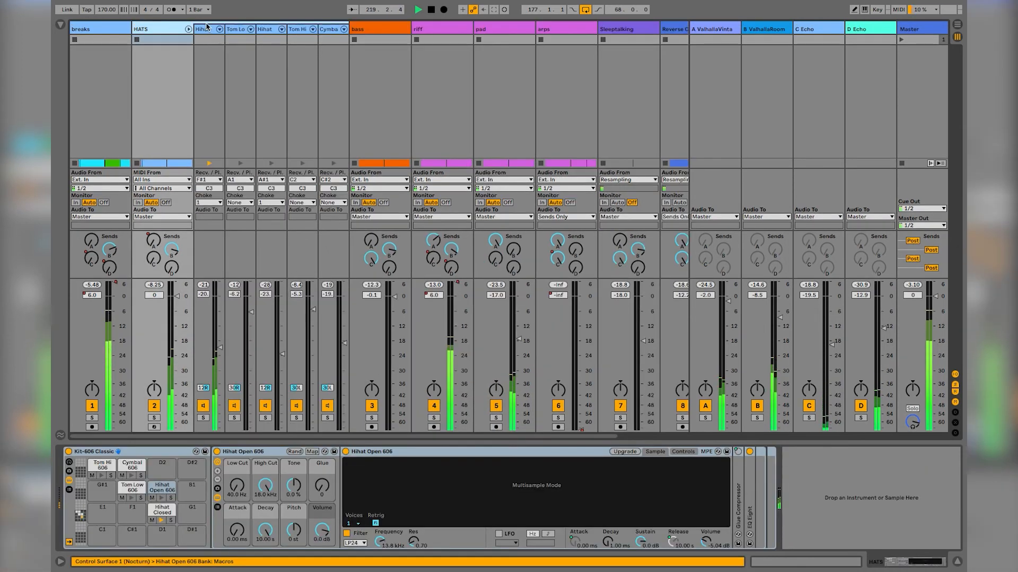
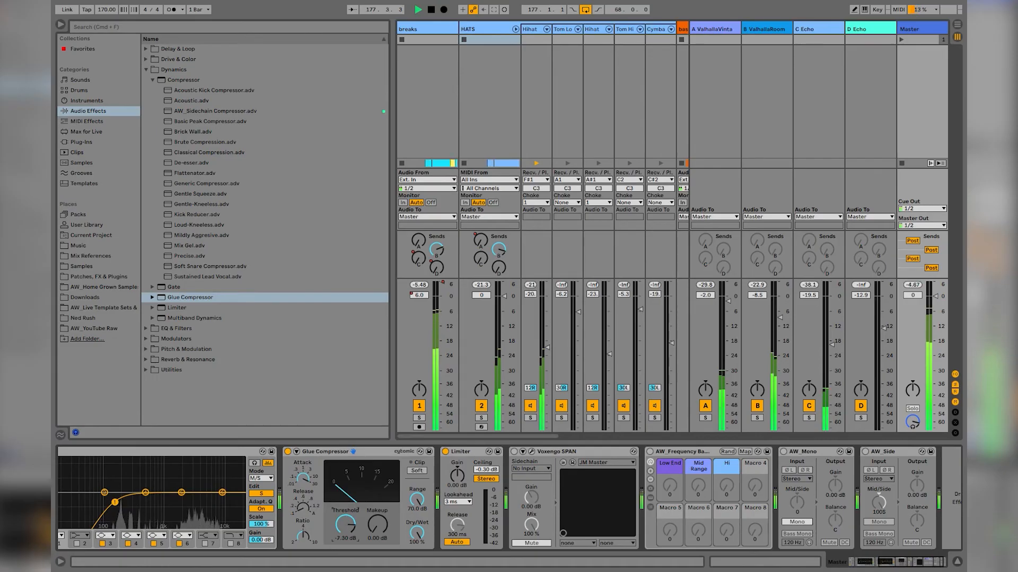
Step: Set the Master Glue Compressor's threshold to -22.5 dB and makeup to 3.02 dB while playing the loop at a raised listening volume
{"action": "left_click_drag", "start_coordinate": [346, 521], "coordinate": [346, 541]}
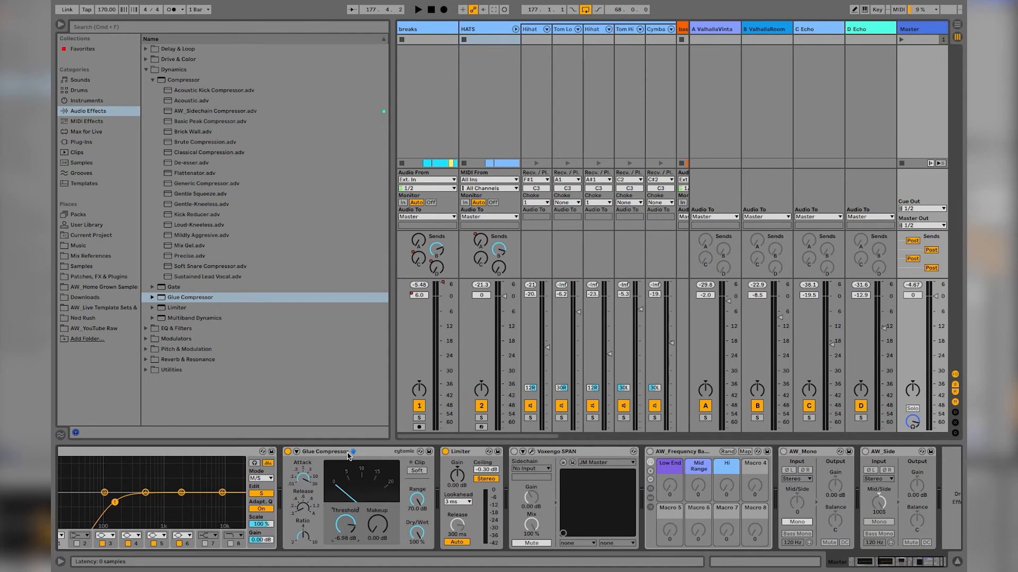
{"action": "key", "text": "space"}
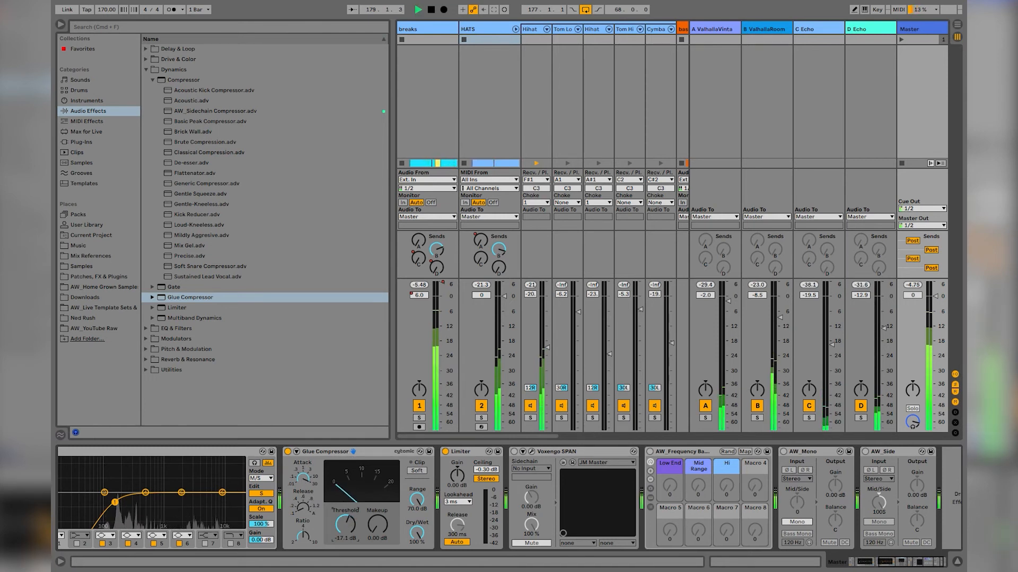
{"action": "left_click_drag", "start_coordinate": [345, 525], "coordinate": [345, 529]}
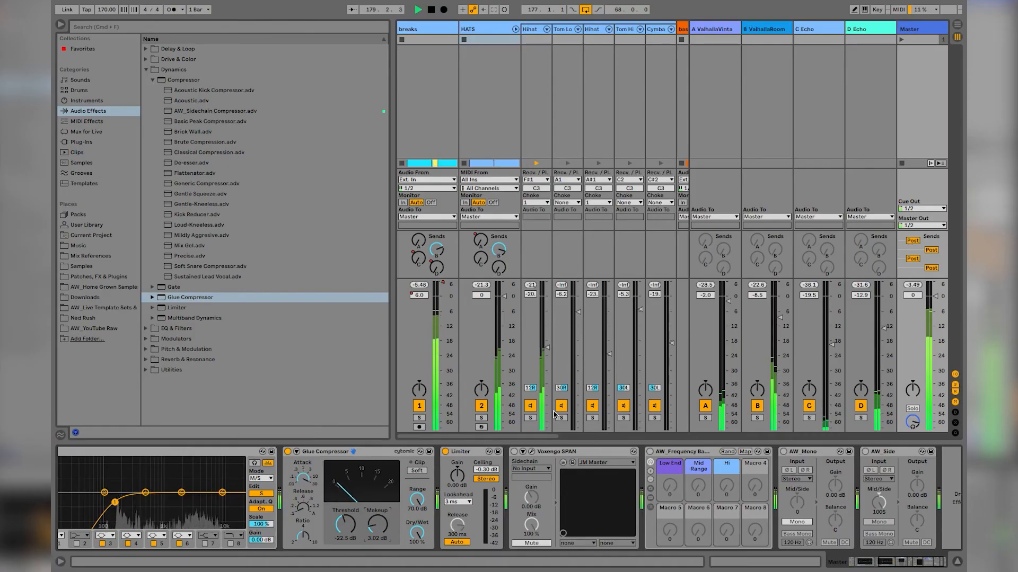
{"action": "key", "text": "XF86AudioRaiseVolume"}
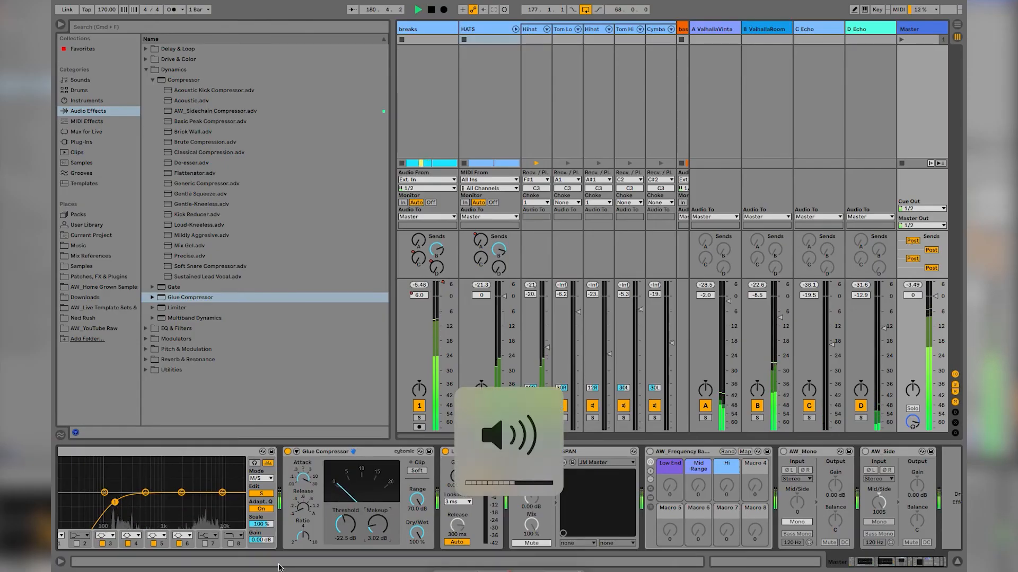
Step: Group the Master's two EQ Eights and Glue Compressor into a rack, and compare the loop with the rack bypassed and enabled
{"action": "scroll", "coordinate": [304, 534], "scroll_direction": "left", "scroll_amount": 5}
{"action": "scroll", "coordinate": [304, 534], "scroll_direction": "left", "scroll_amount": 6}
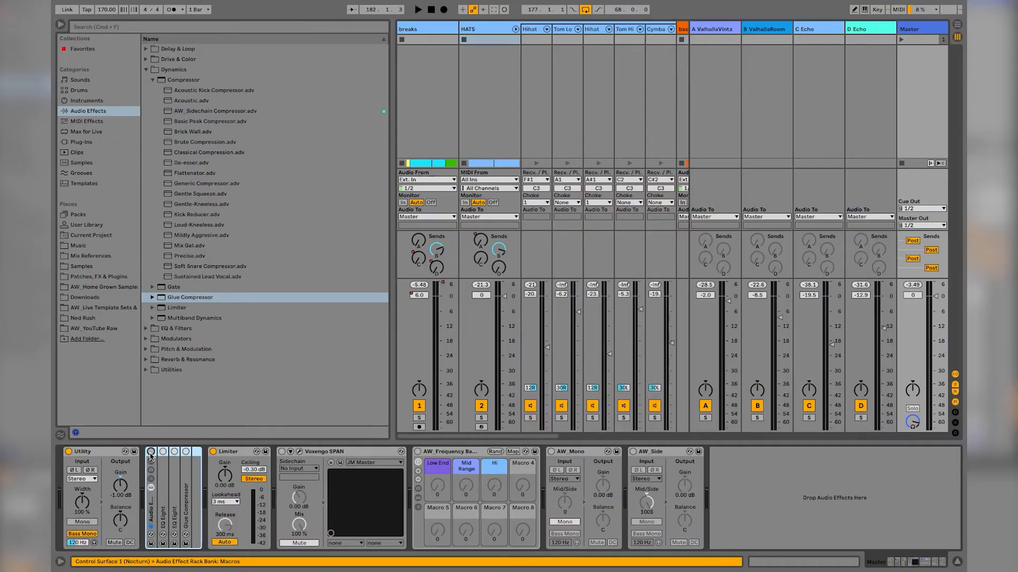
{"action": "key", "text": "space"}
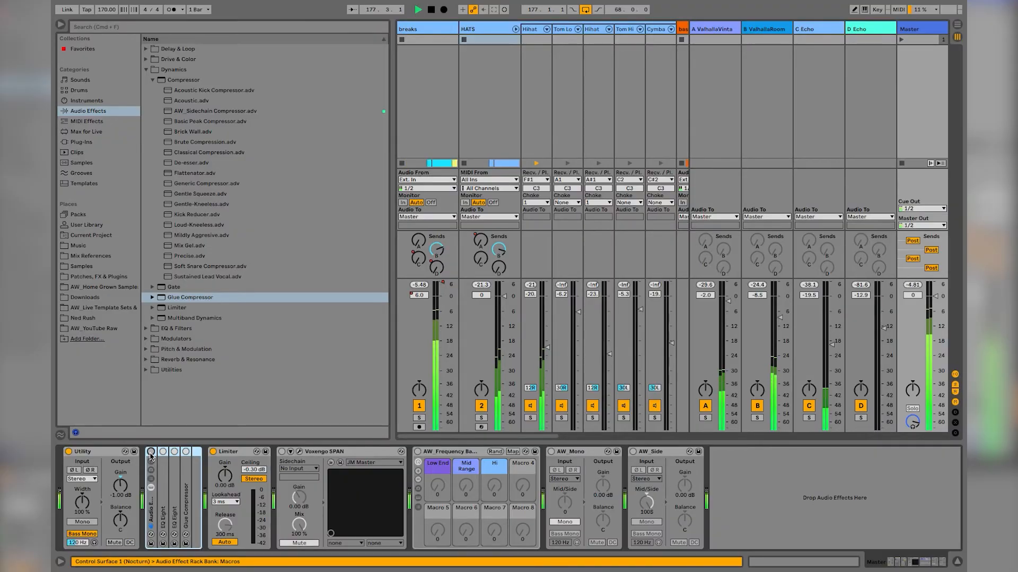
{"action": "key", "text": "XF86AudioRaiseVolume"}
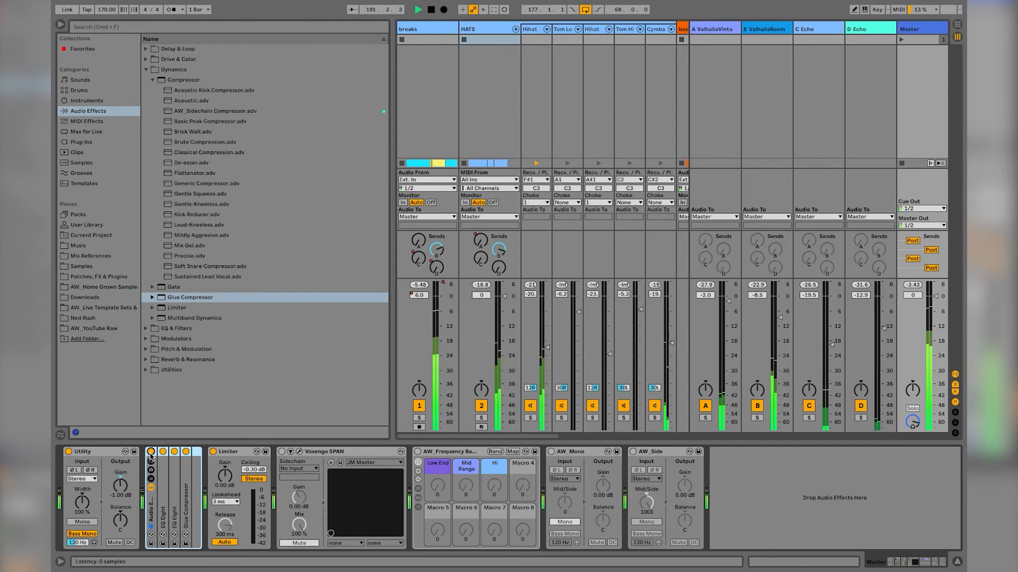
Step: Set the Master Limiter's gain to 10 dB and replay the loop at a lower listening volume
{"action": "key", "text": "space"}
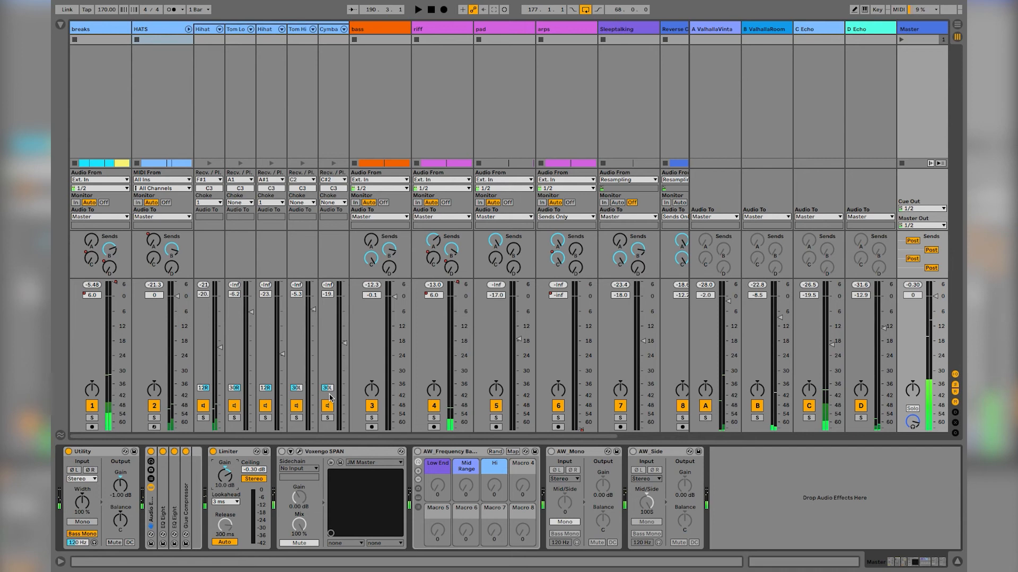
{"action": "key", "text": "space"}
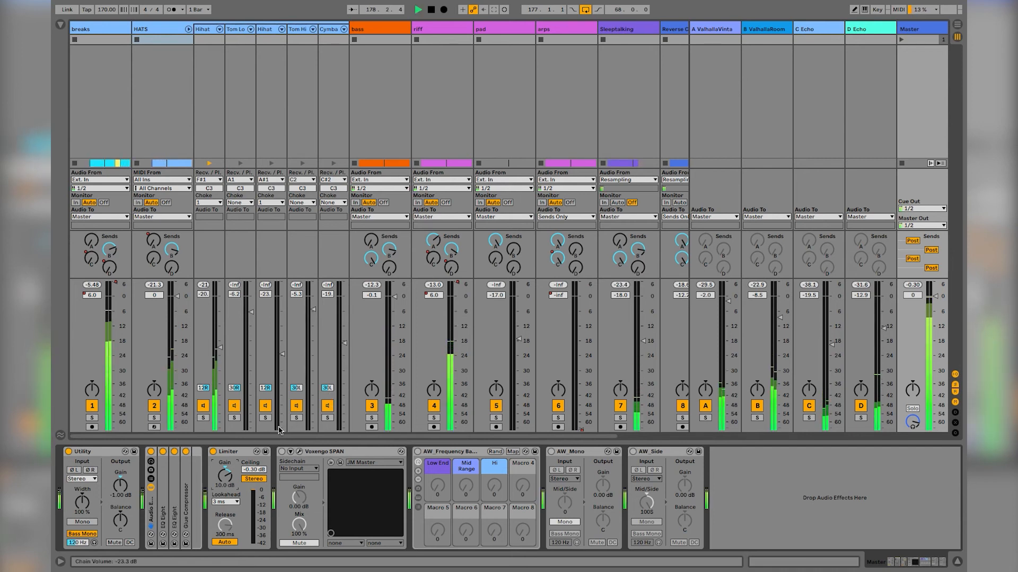
{"action": "key", "text": "XF86AudioLowerVolume"}
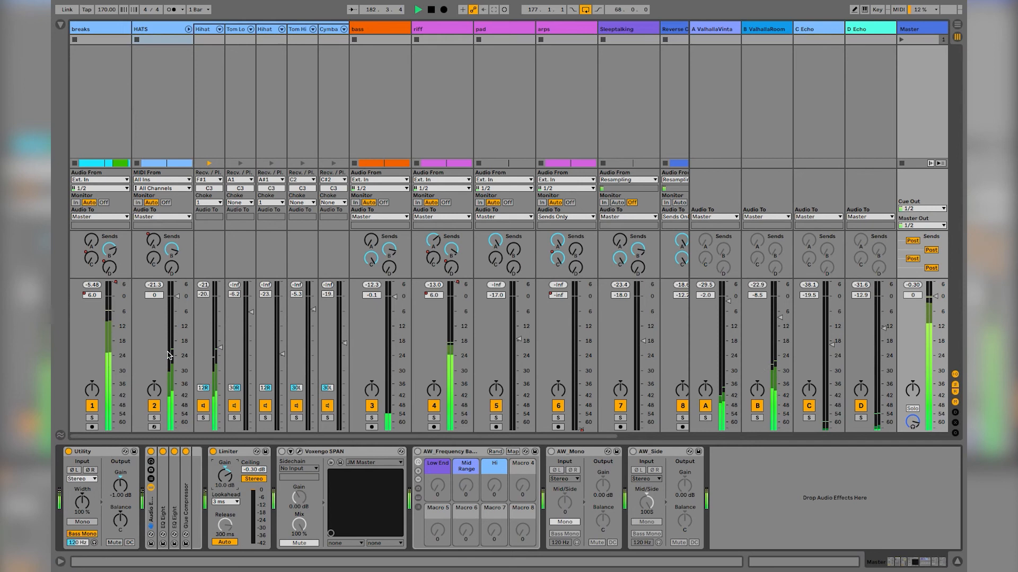
Step: Fold the HATS chains, set the riff track's second Utility gain to -2.22 dB, and return to the Master's devices
{"action": "left_click", "coordinate": [188, 29]}
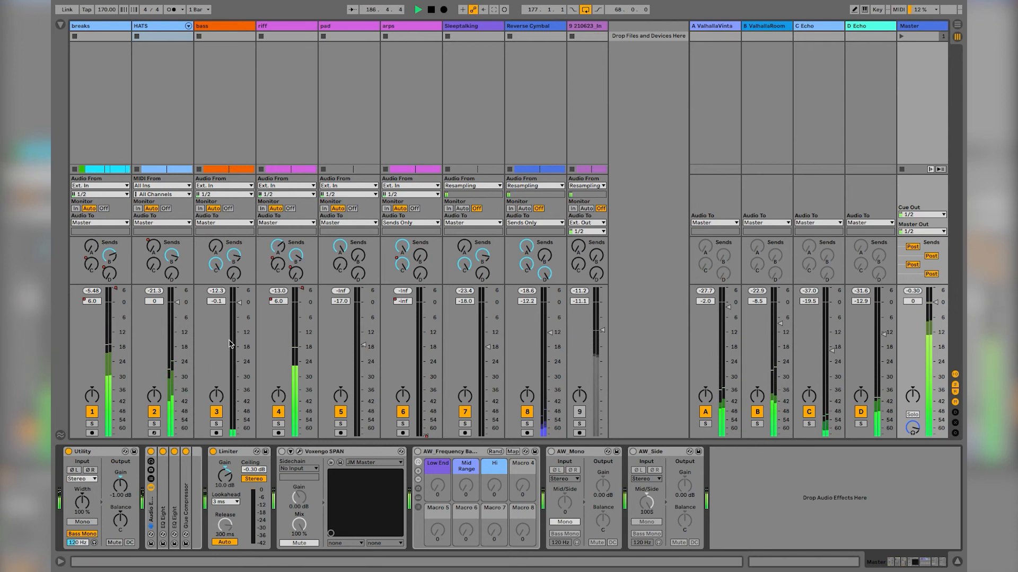
{"action": "left_click", "coordinate": [265, 69]}
{"action": "left_click_drag", "start_coordinate": [201, 481], "coordinate": [201, 472]}
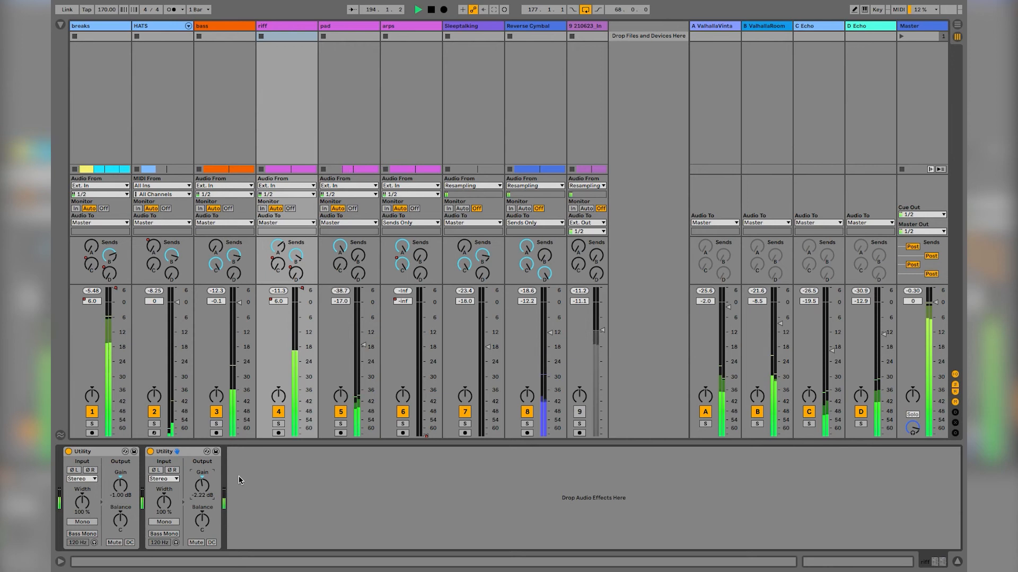
{"action": "left_click", "coordinate": [909, 26]}
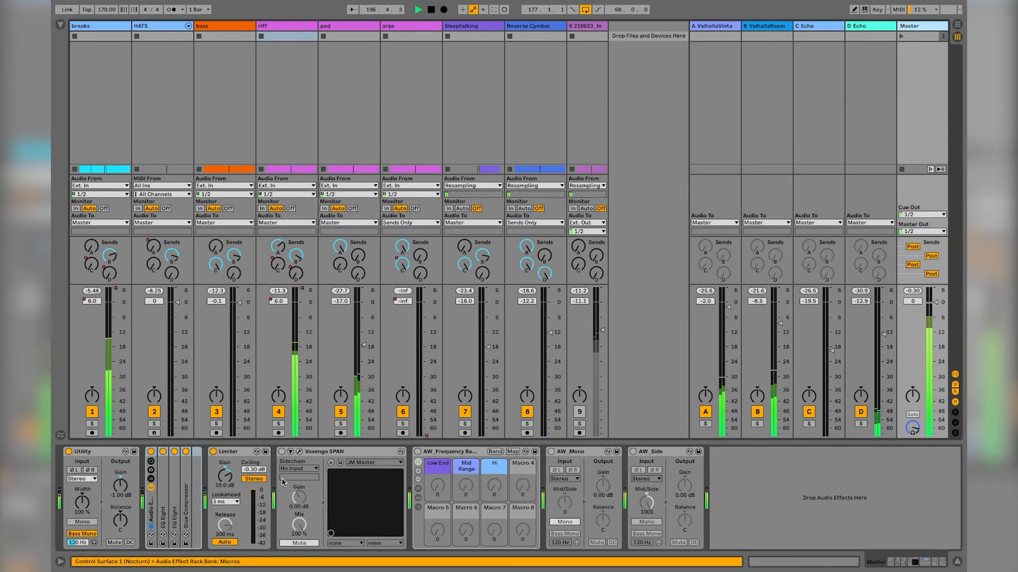
Step: With the In/Out section hidden, set the Sleeptalking track to -20.0 dB, the C Echo return to -21.0 dB and the pad track to -18.2 dB
{"action": "left_click", "coordinate": [493, 335]}
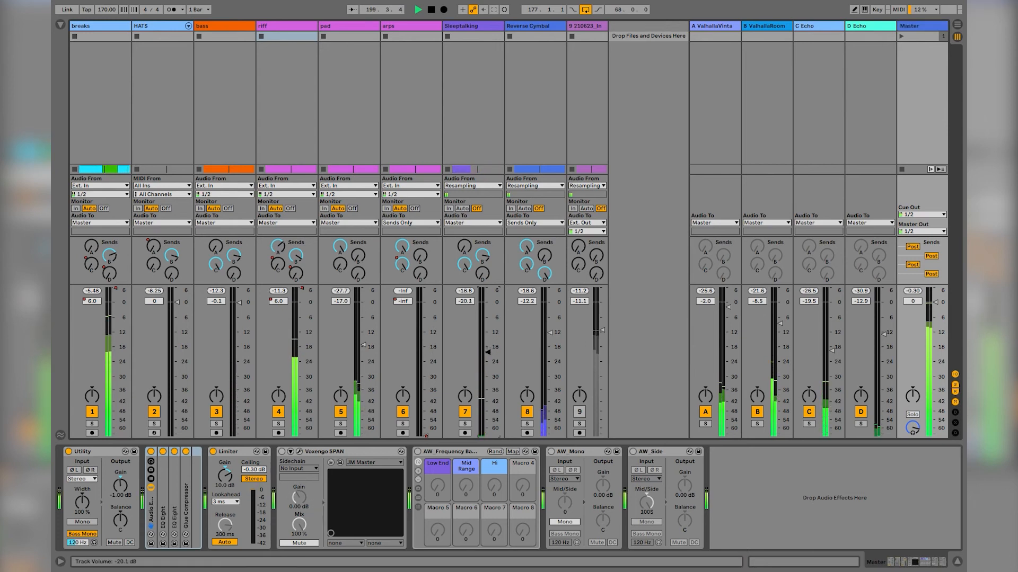
{"action": "key", "text": "ctrl+alt+i"}
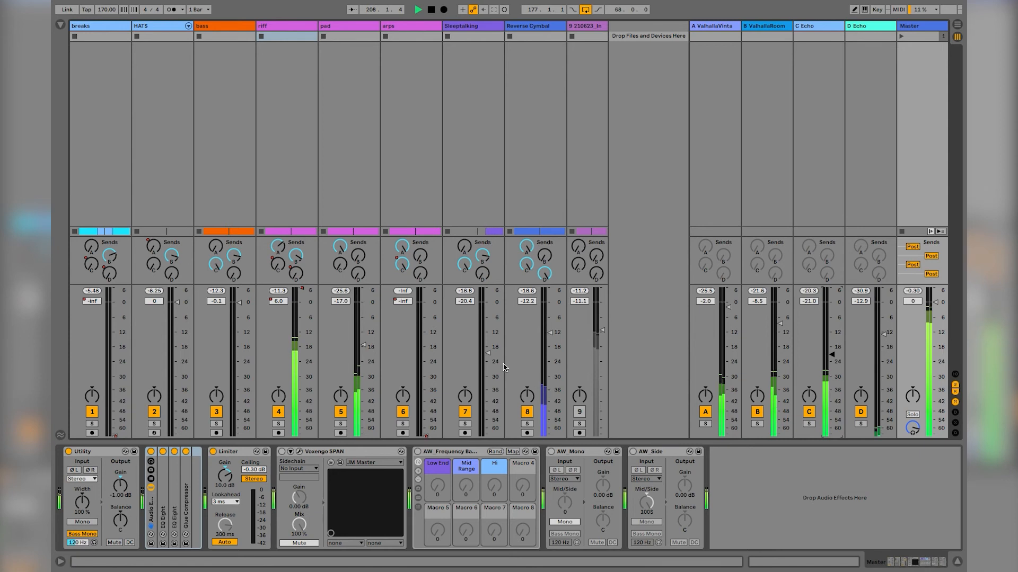
{"action": "left_click_drag", "start_coordinate": [488, 353], "coordinate": [487, 352]}
{"action": "key", "text": "XF86AudioLowerVolume"}
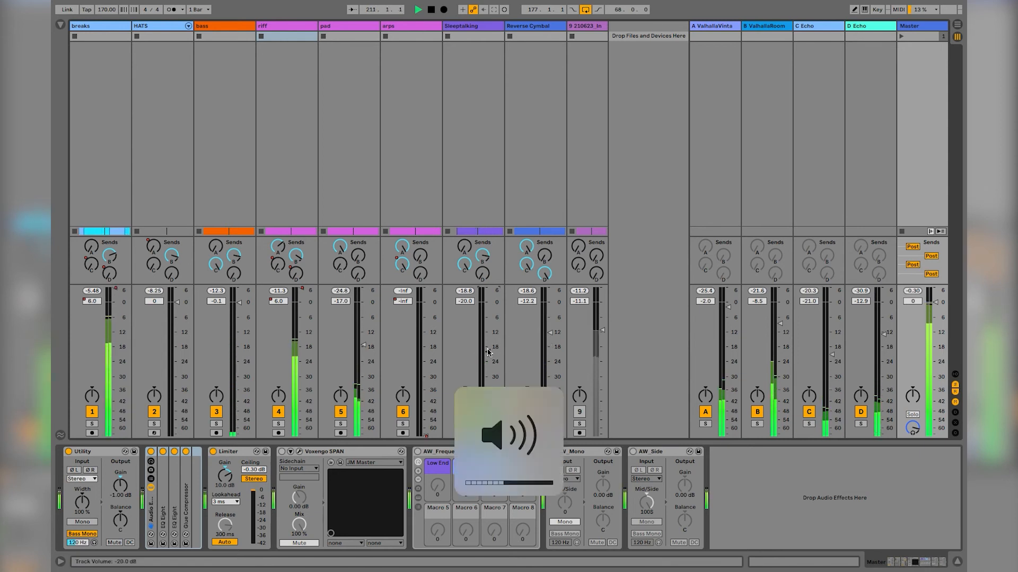
{"action": "left_click", "coordinate": [364, 345]}
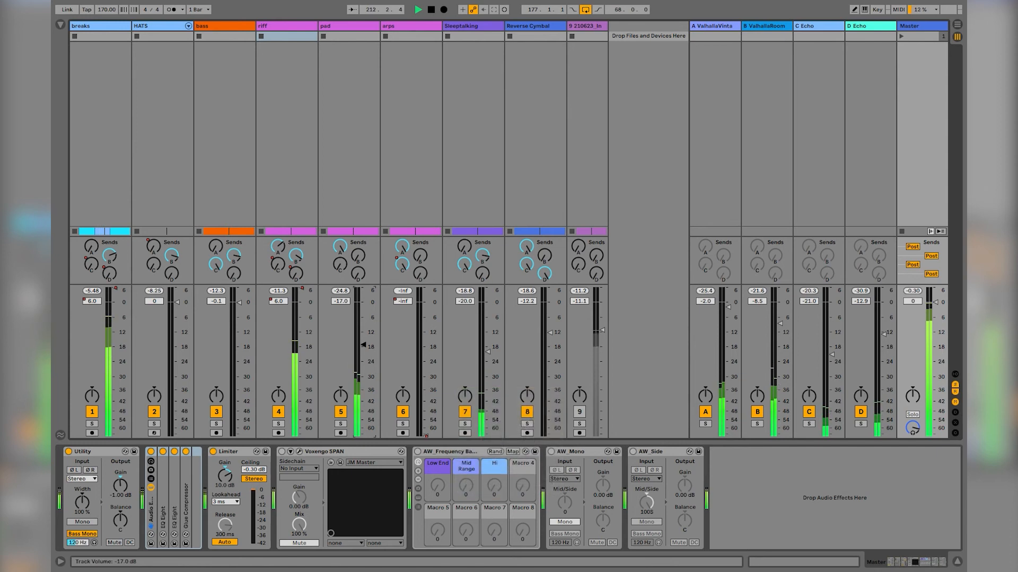
{"action": "left_click_drag", "start_coordinate": [363, 347], "coordinate": [364, 348]}
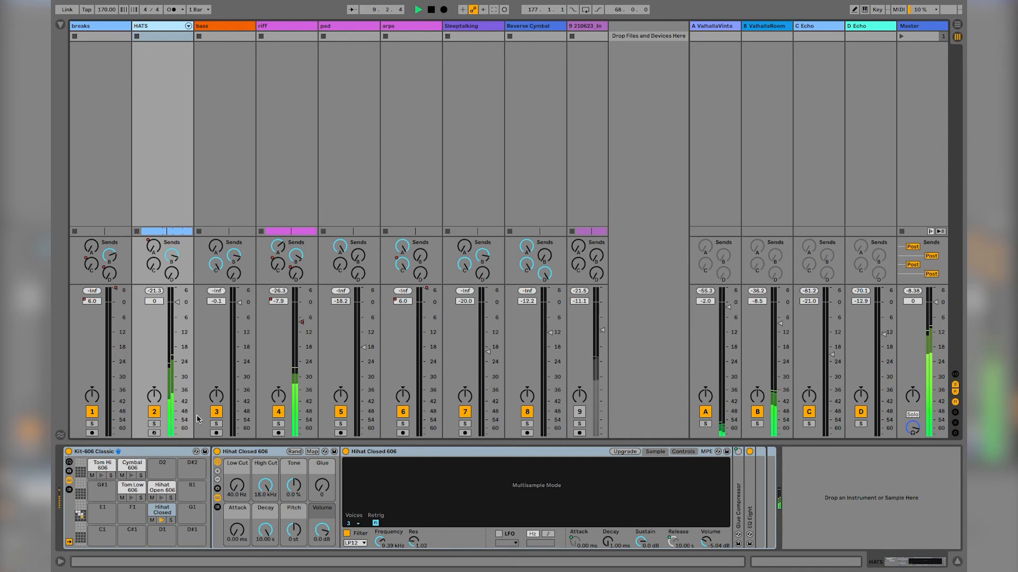
Step: Expand the Glue Compressor in the Master's rack and set its Dry/Wet to 50% while the arrangement's intro plays at reduced listening volume
{"action": "key", "text": "XF86AudioLowerVolume"}
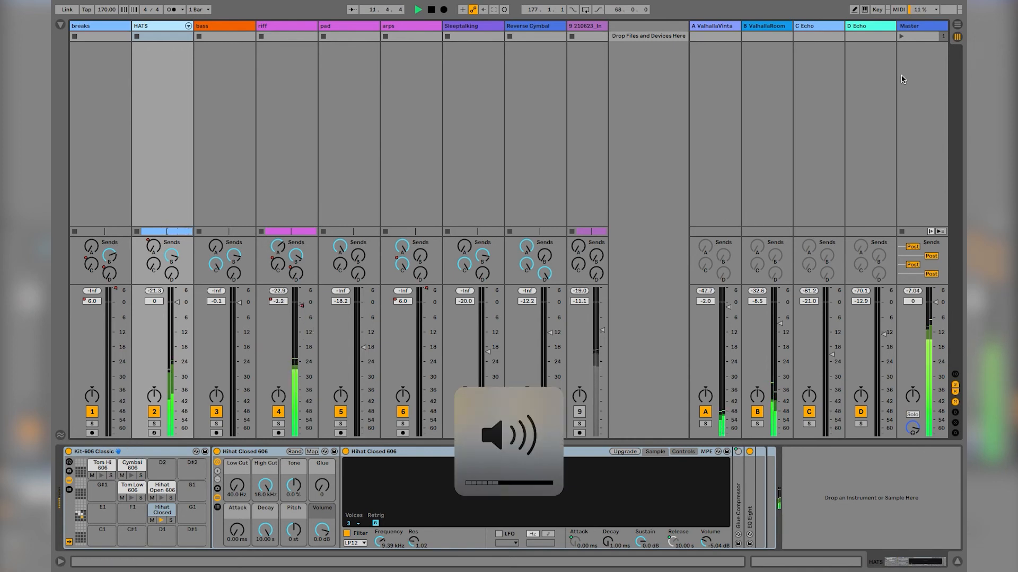
{"action": "left_click", "coordinate": [907, 28]}
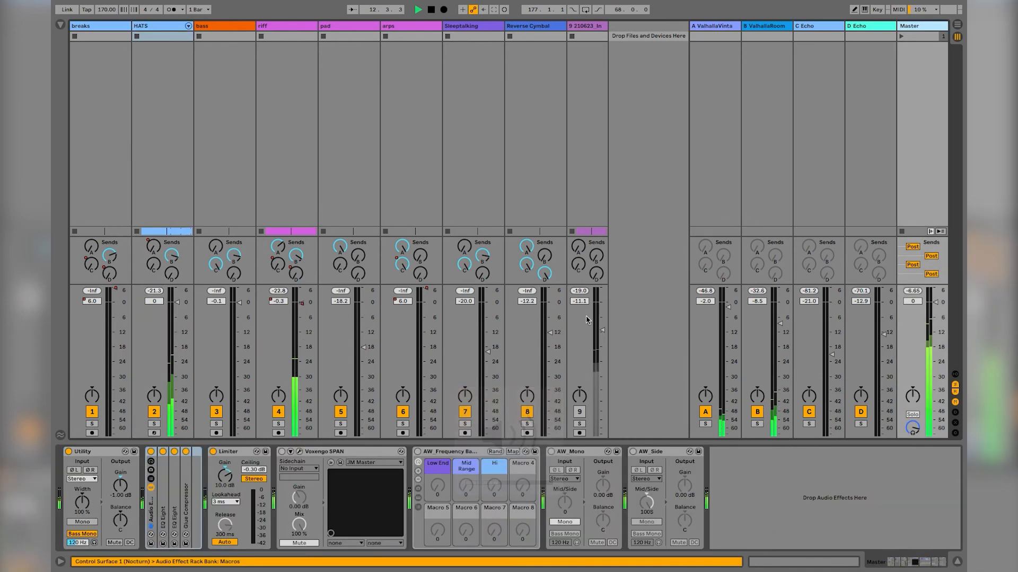
{"action": "double_click", "coordinate": [186, 516]}
{"action": "left_click_drag", "start_coordinate": [316, 533], "coordinate": [315, 541]}
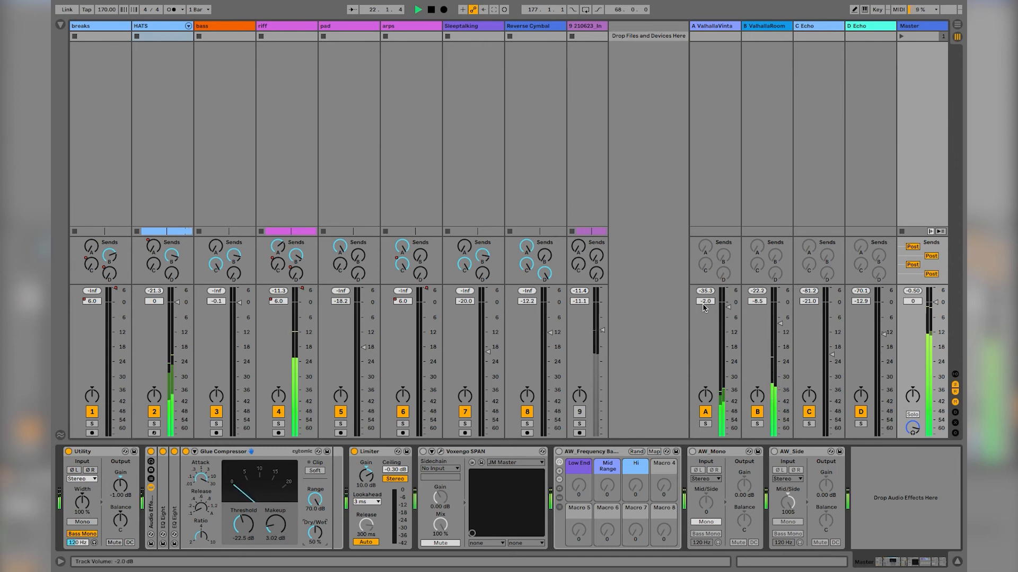
Step: Listen through the arrangement while adjusting the listening volume, and try a lower level on the Sleeptalking track
{"action": "key", "text": "XF86AudioLowerVolume"}
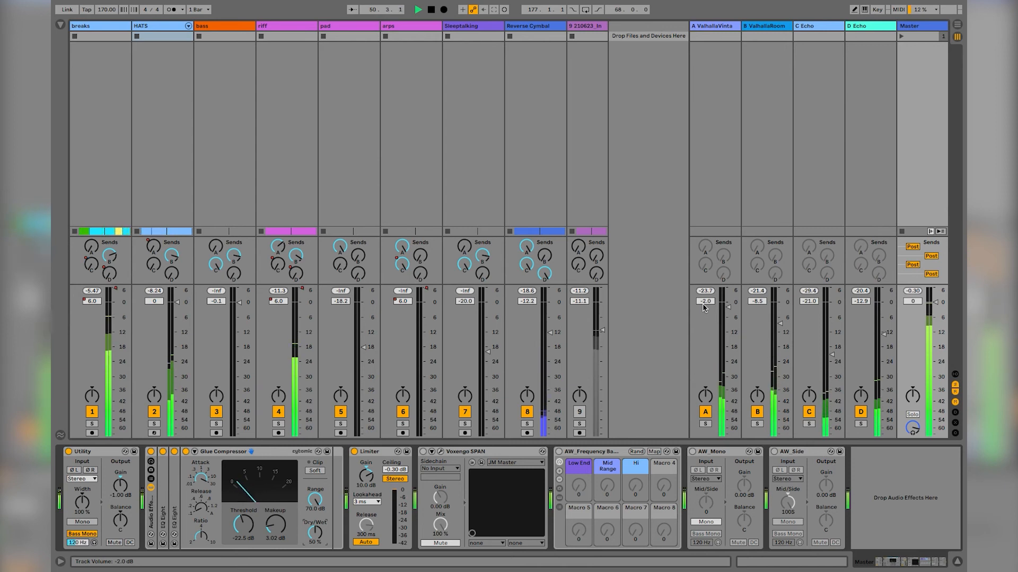
{"action": "key", "text": "XF86AudioRaiseVolume"}
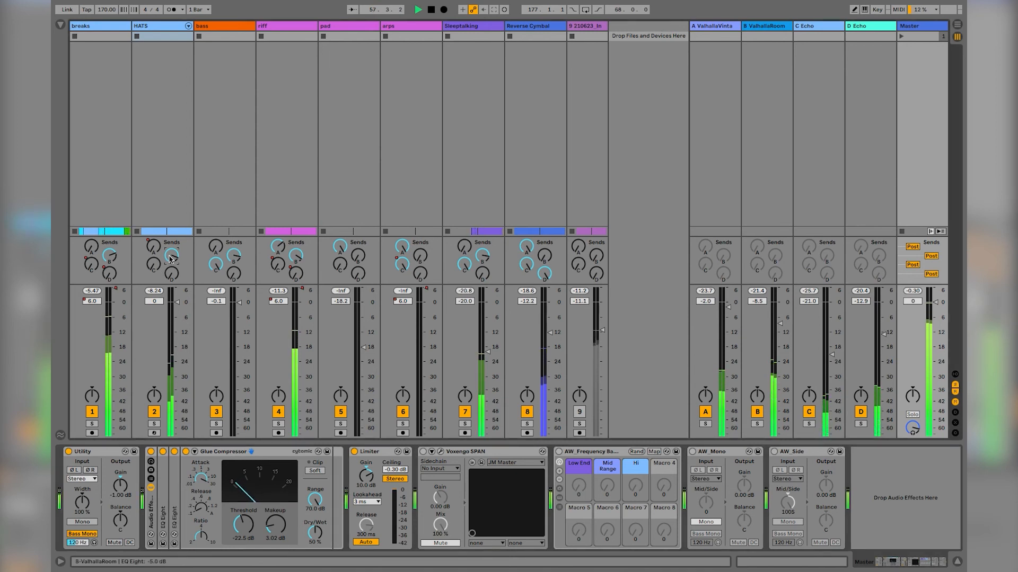
{"action": "left_click_drag", "start_coordinate": [487, 352], "coordinate": [487, 356]}
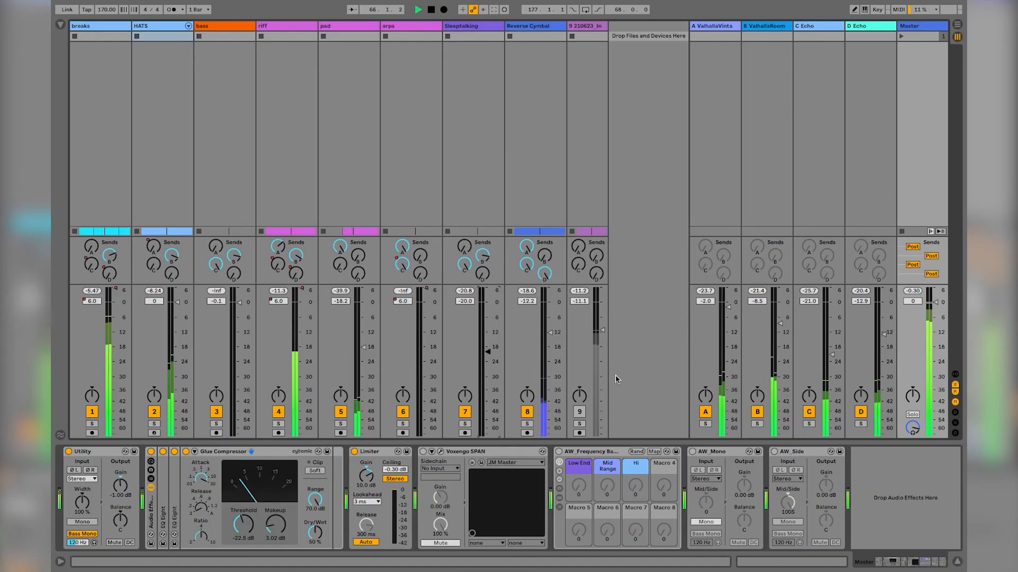
Step: Set the pad track's volume to -18.4 dB and look over the arps track's devices and clips during playback
{"action": "left_click", "coordinate": [331, 27]}
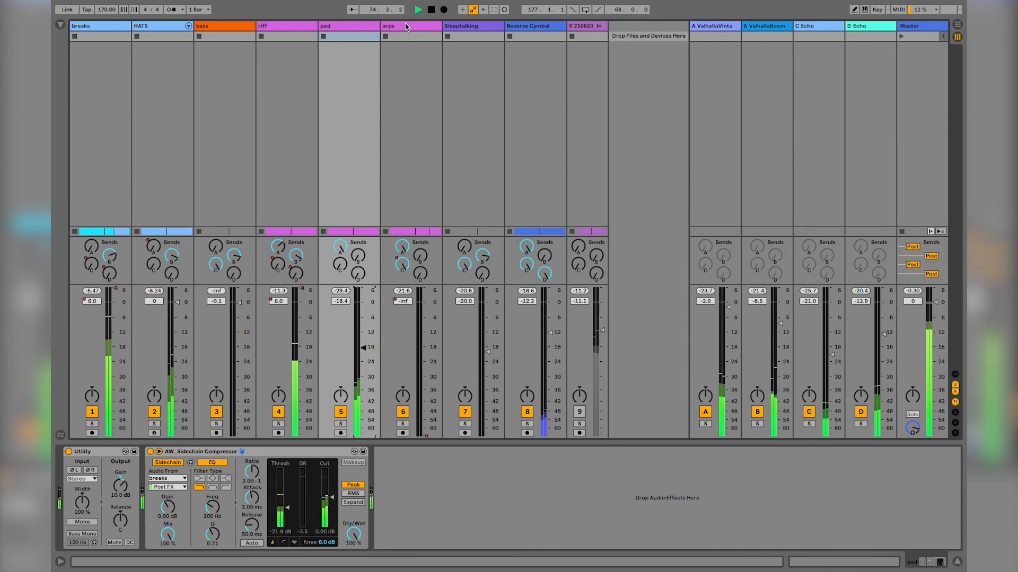
{"action": "left_click", "coordinate": [329, 29]}
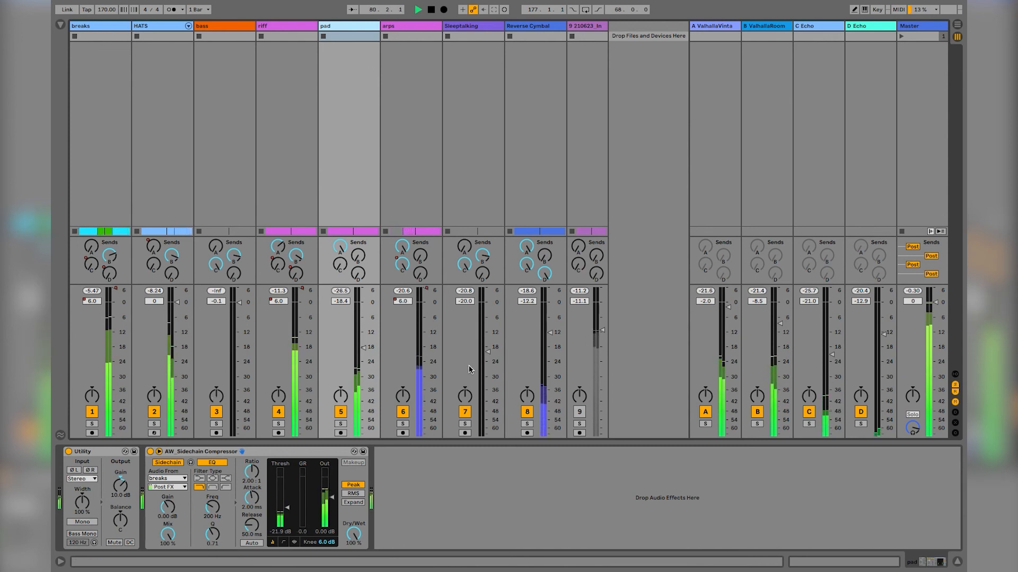
{"action": "left_click", "coordinate": [397, 26]}
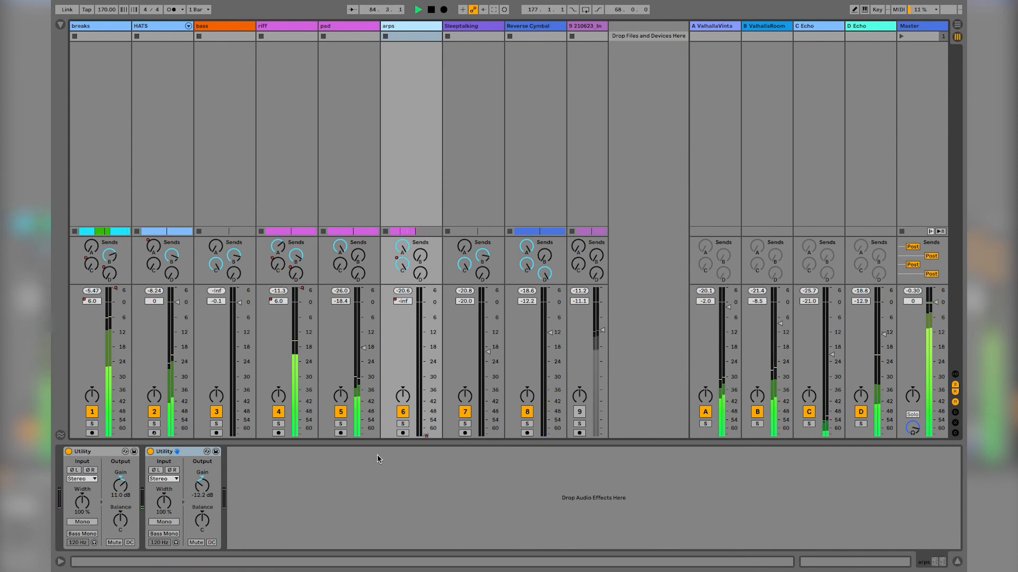
{"action": "key", "text": "Tab"}
{"action": "scroll", "coordinate": [390, 280], "scroll_direction": "up", "scroll_amount": 5}
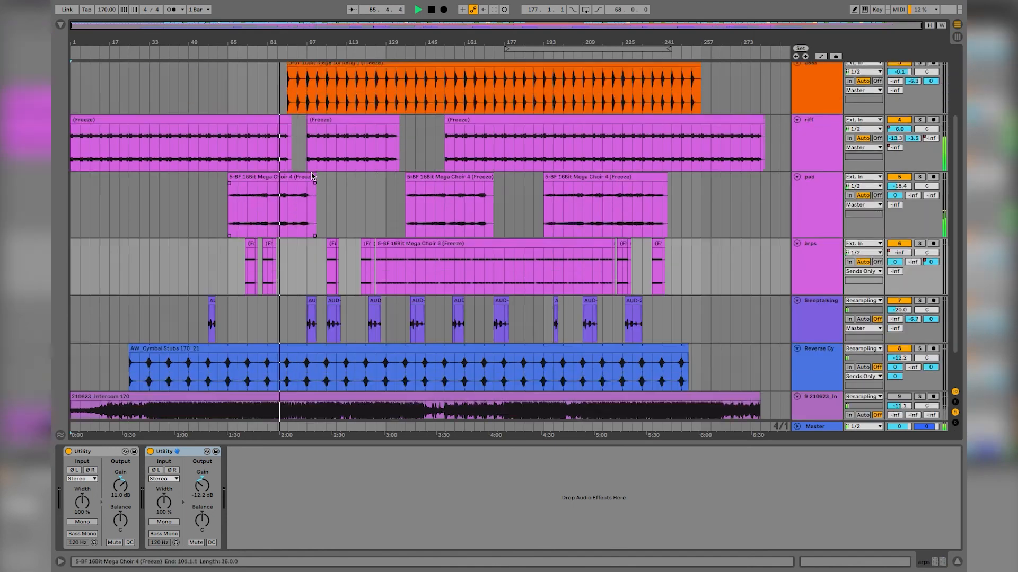
{"action": "scroll", "coordinate": [280, 244], "scroll_direction": "up", "scroll_amount": 5}
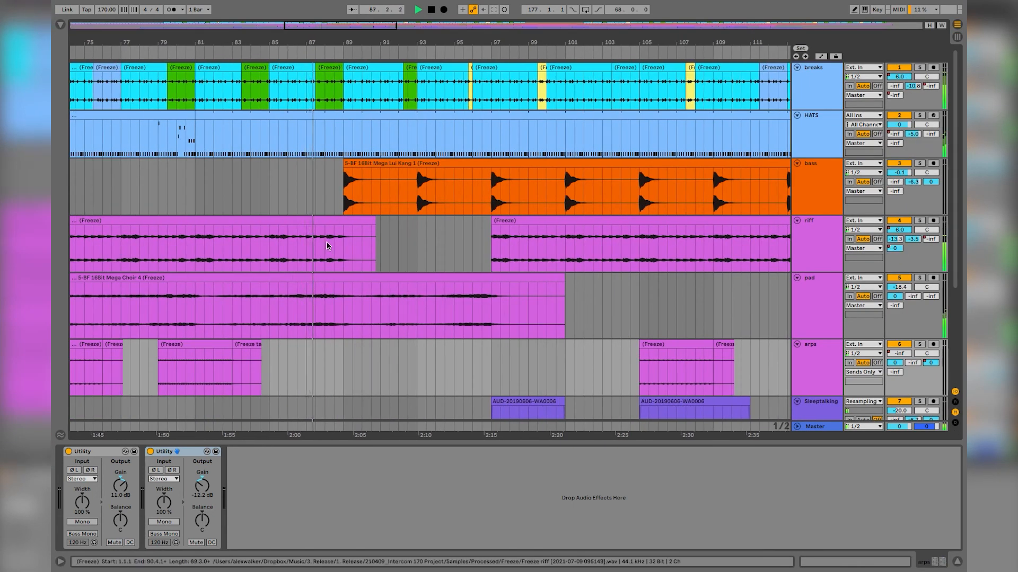
{"action": "key", "text": "Tab"}
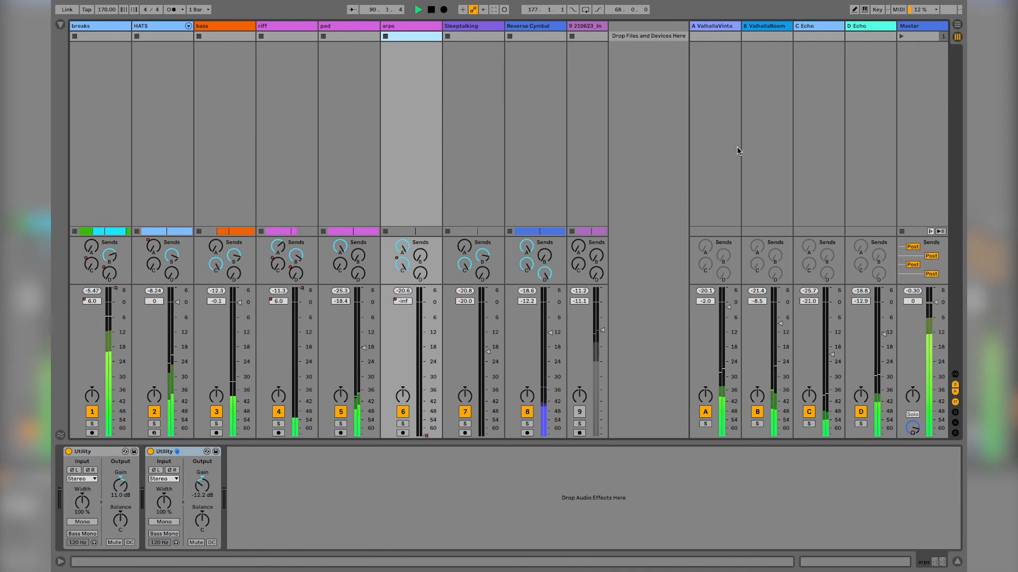
Step: Set the Master Limiter's gain to 10.5 dB and the breaks track's second Utility gain to -1.11 dB
{"action": "left_click", "coordinate": [912, 25]}
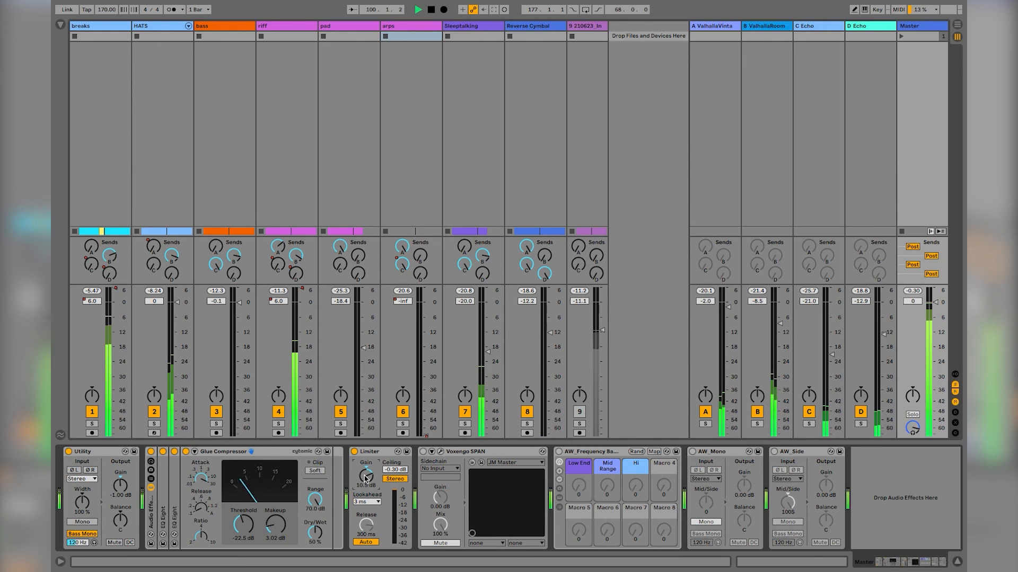
{"action": "left_click", "coordinate": [127, 130]}
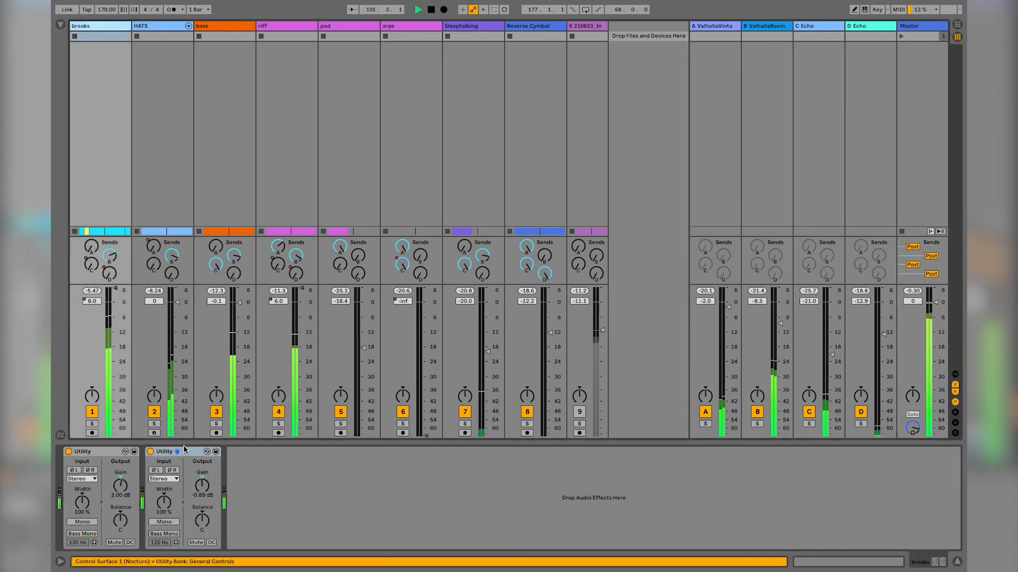
{"action": "left_click_drag", "start_coordinate": [198, 488], "coordinate": [199, 491]}
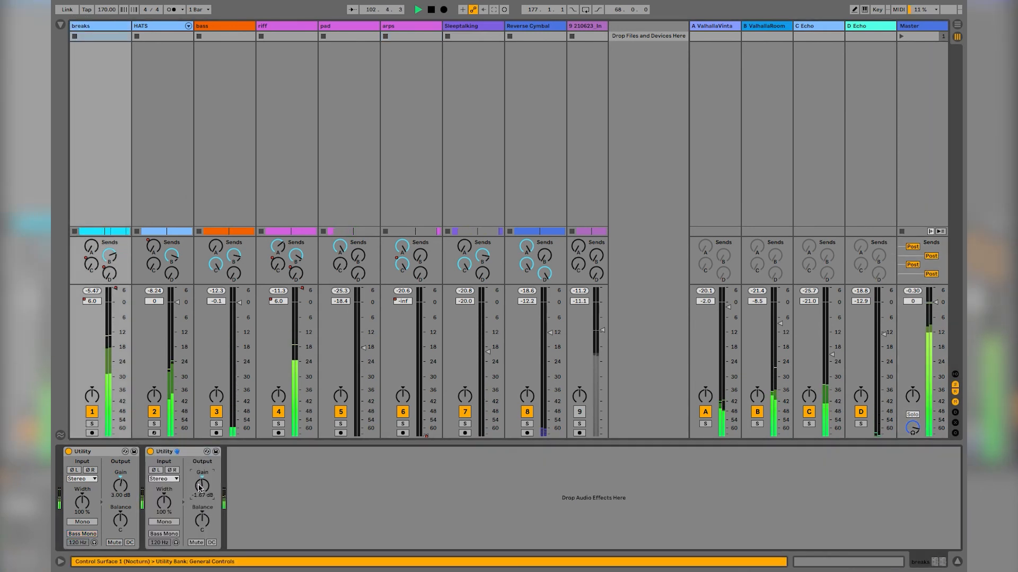
{"action": "left_click_drag", "start_coordinate": [198, 491], "coordinate": [199, 489]}
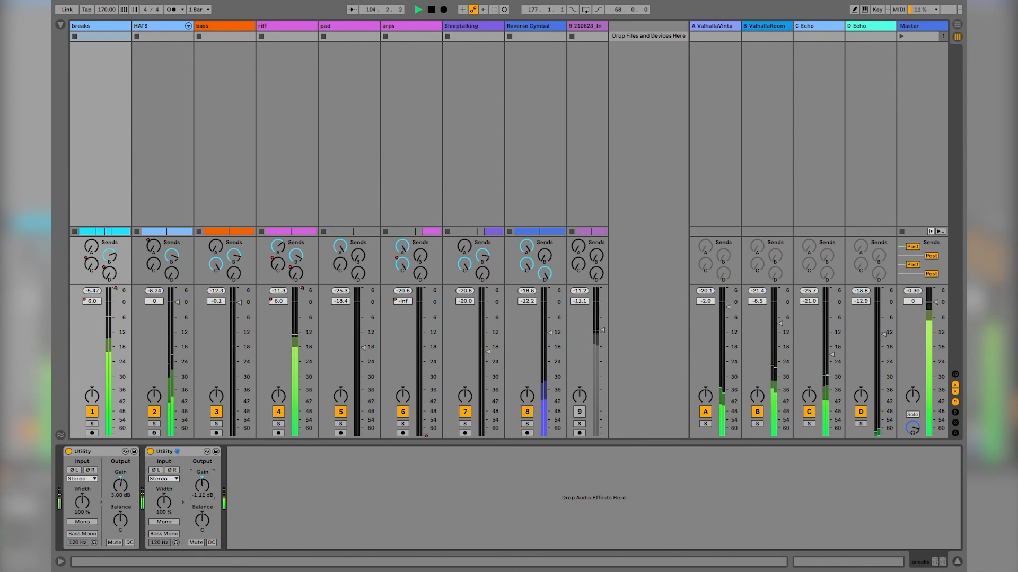
Step: Audition the mix with the Master Limiter's gain at 10.0 dB and a higher listening volume, and readjust the breaks track's second Utility gain
{"action": "left_click", "coordinate": [922, 26]}
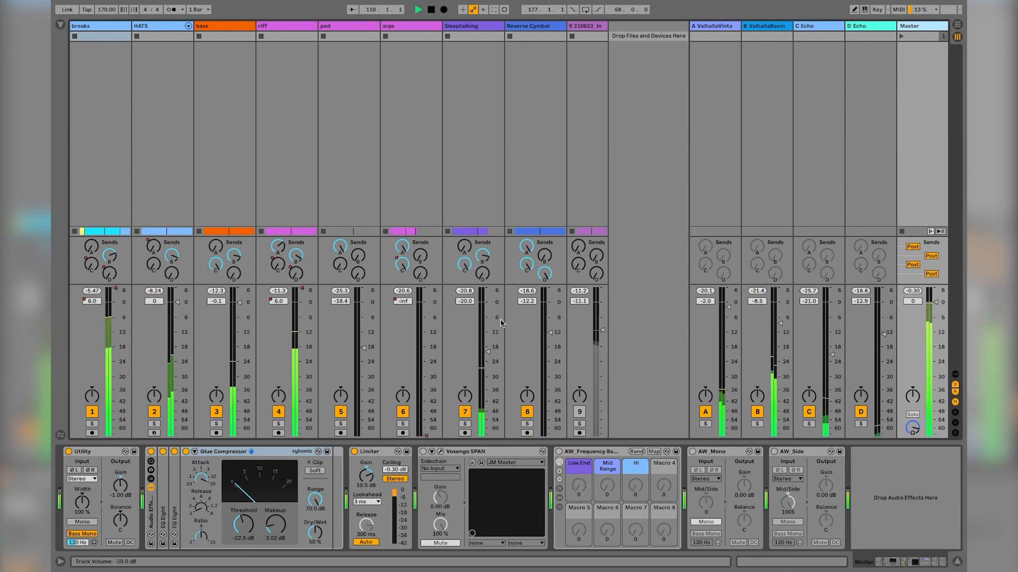
{"action": "key", "text": "Tab"}
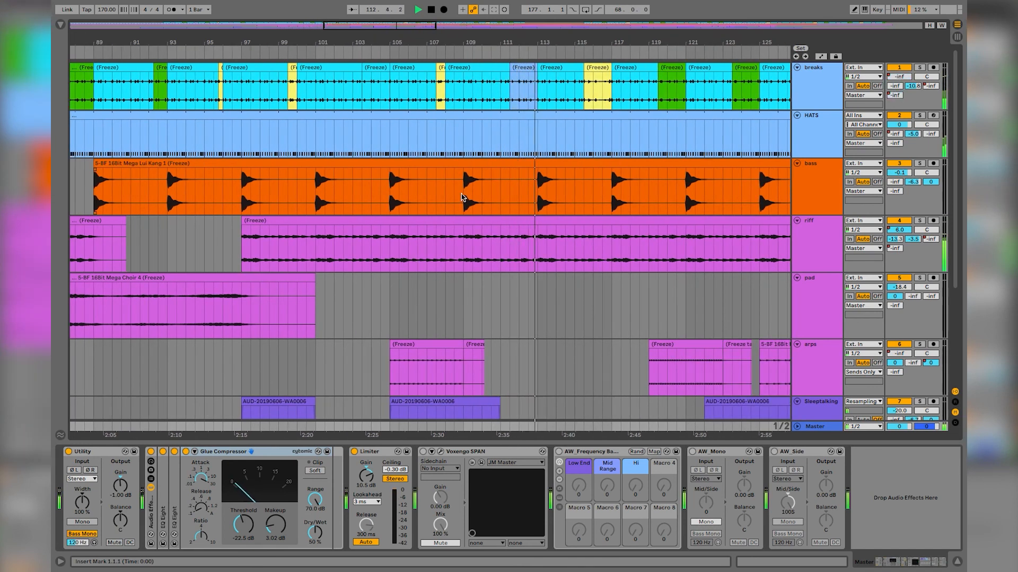
{"action": "key", "text": "Tab"}
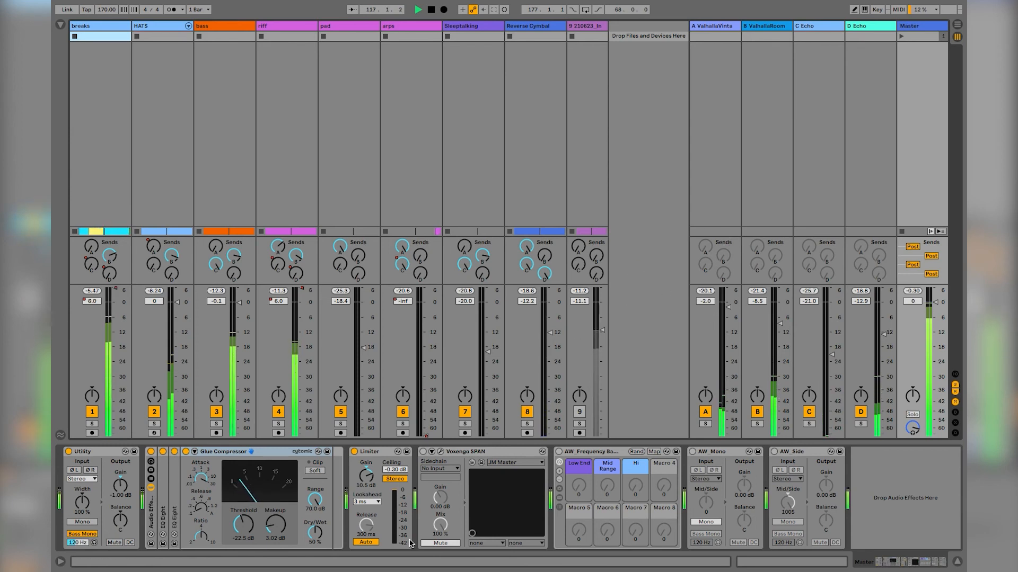
{"action": "left_click", "coordinate": [363, 477]}
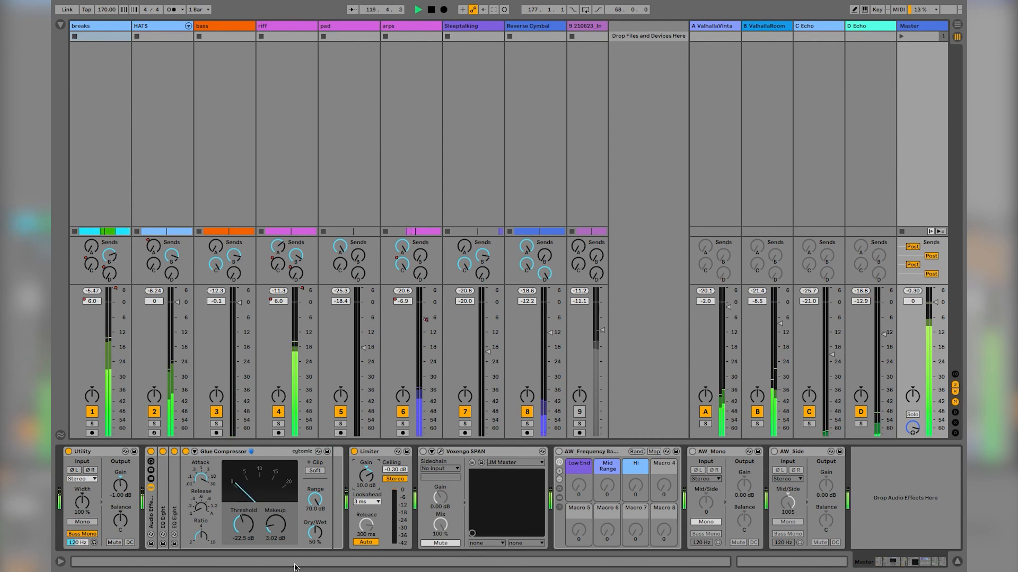
{"action": "key", "text": "XF86AudioRaiseVolume"}
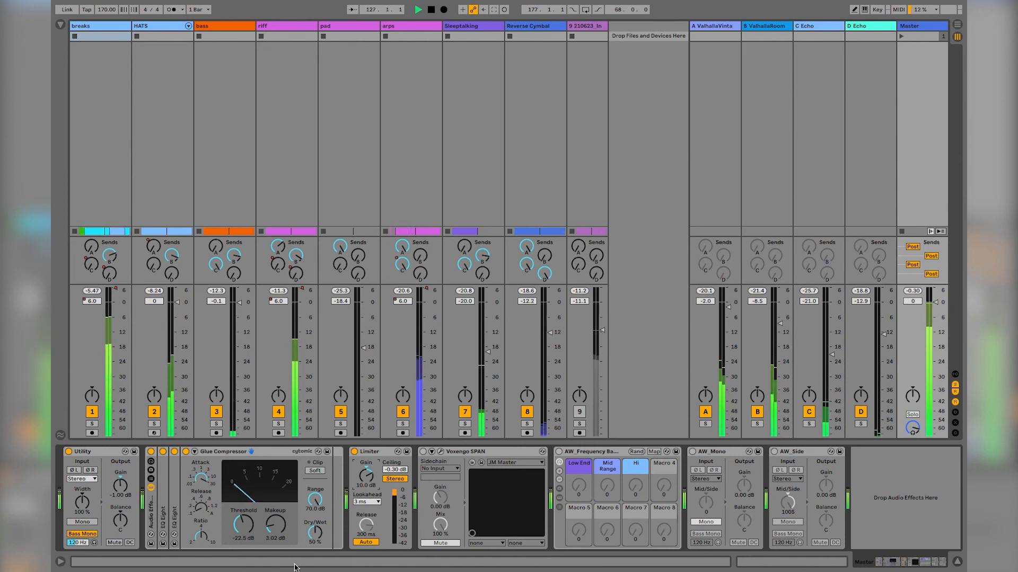
{"action": "left_click", "coordinate": [75, 61]}
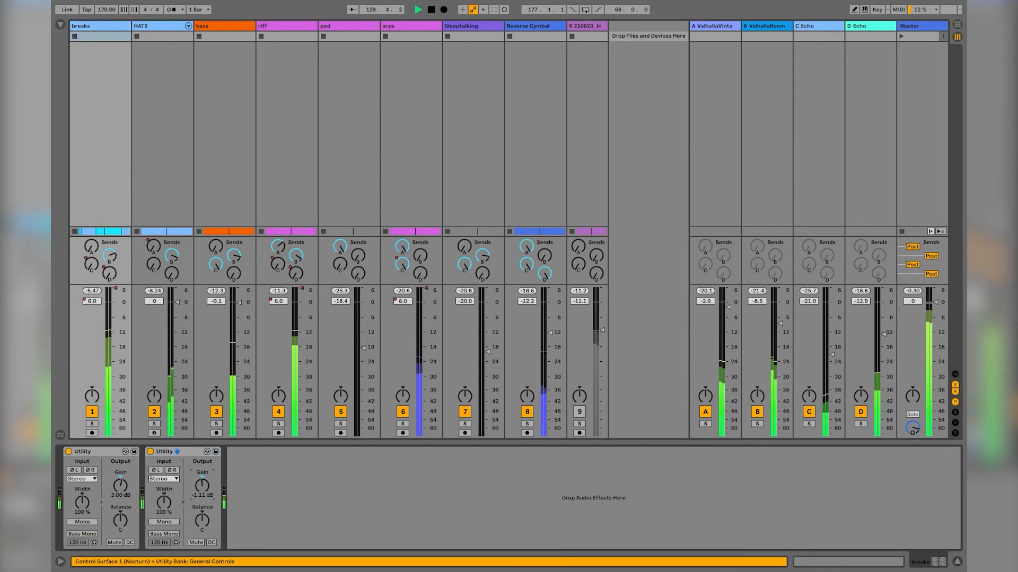
{"action": "left_click_drag", "start_coordinate": [199, 491], "coordinate": [200, 486]}
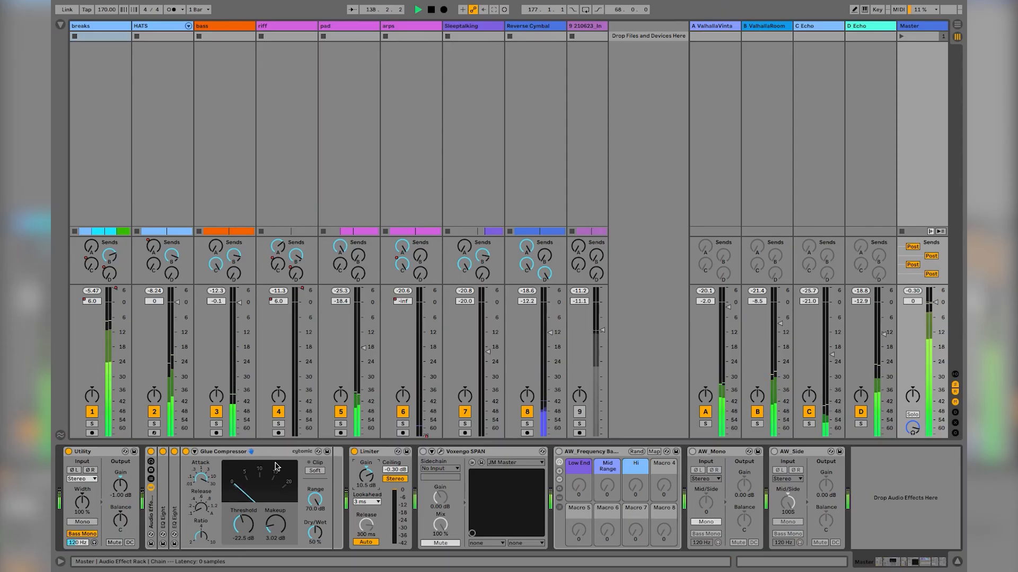
Step: Fold all tracks in the full-length arrangement and set the C Echo return to -20.4 dB
{"action": "key", "text": "Tab"}
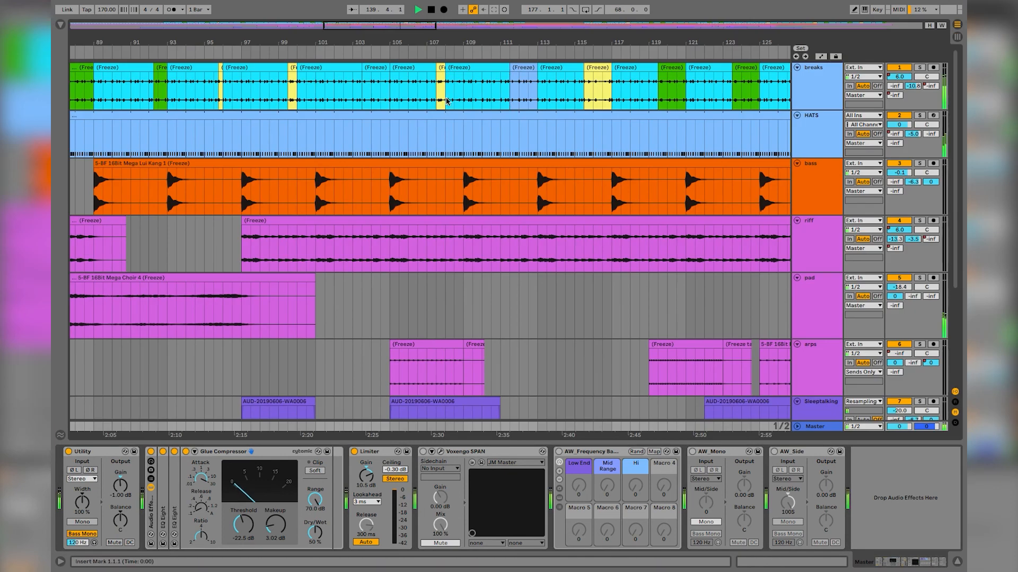
{"action": "double_click", "coordinate": [456, 41]}
{"action": "key", "text": "ctrl+a"}
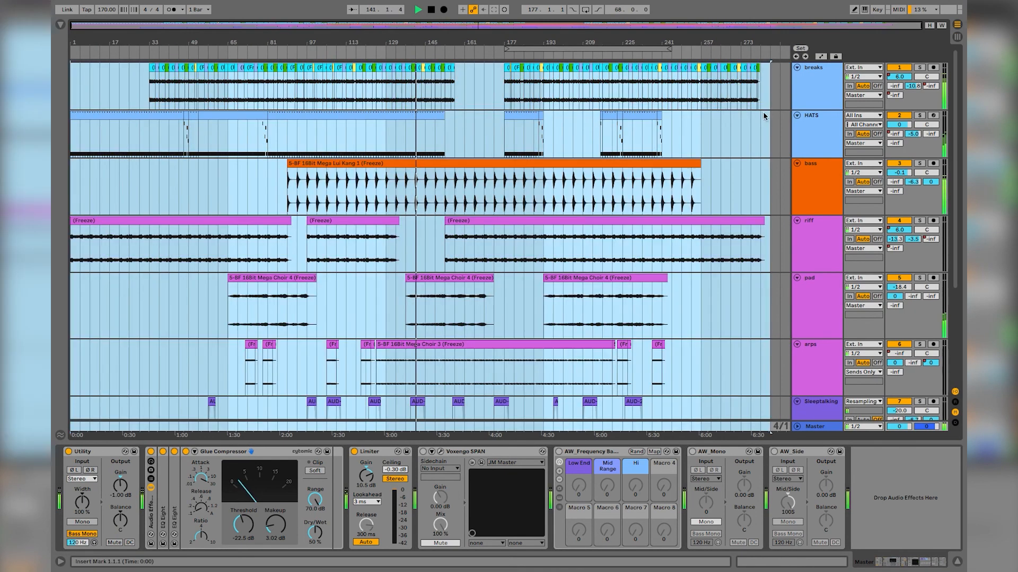
{"action": "left_click", "coordinate": [797, 115]}
{"action": "key", "text": "Tab"}
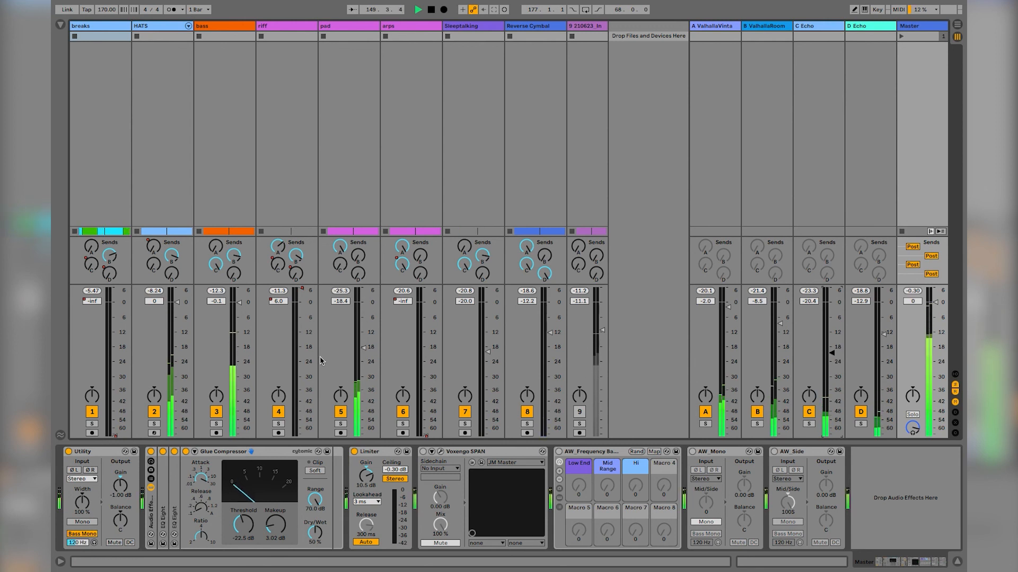
{"action": "key", "text": "Tab"}
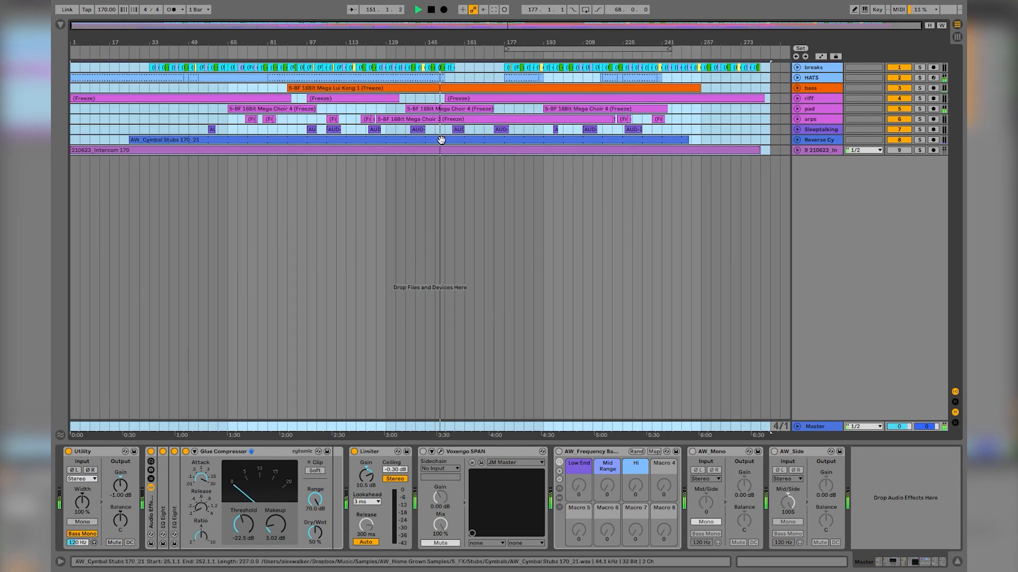
Step: Unfold the bass track and remove its audio between about bars 152 and 176 to leave a gap for the breakdown
{"action": "left_click", "coordinate": [797, 89]}
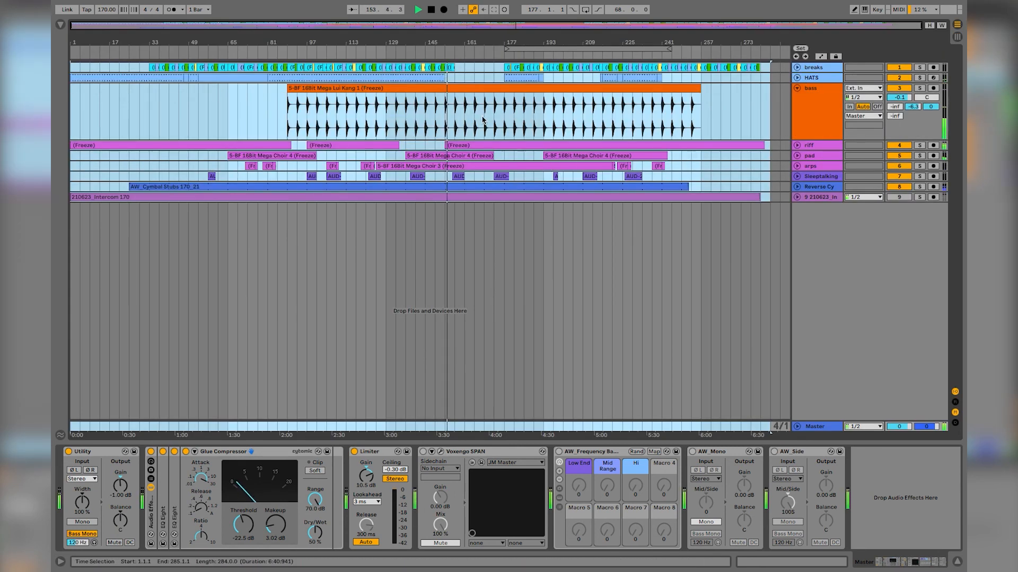
{"action": "left_click_drag", "start_coordinate": [477, 37], "coordinate": [478, 40]}
{"action": "left_click_drag", "start_coordinate": [398, 118], "coordinate": [555, 90]}
{"action": "key", "text": "Delete"}
{"action": "left_click_drag", "start_coordinate": [397, 91], "coordinate": [368, 91]}
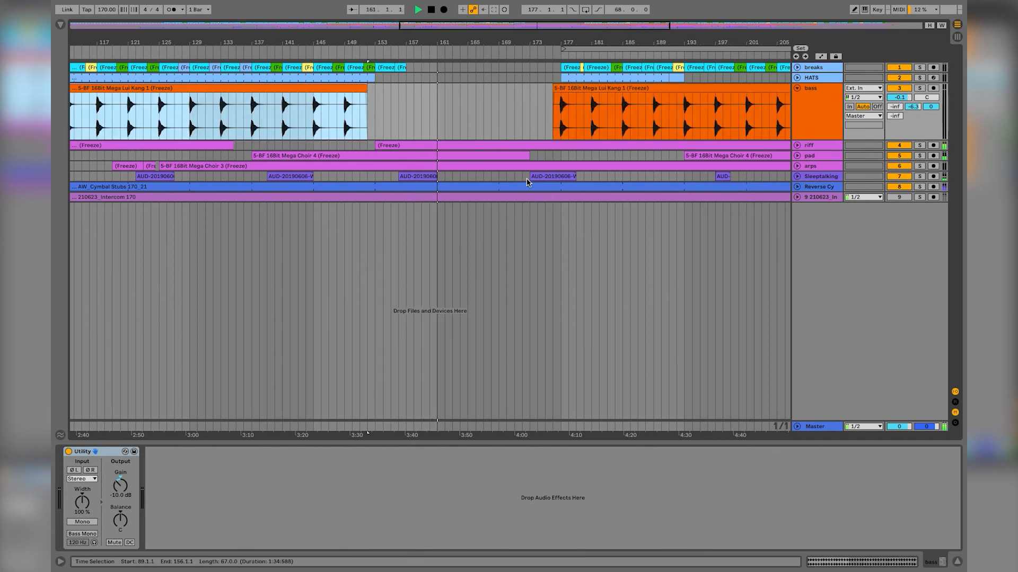
Step: Check the riff track's devices and set the breaks track's second Utility gain to -2.78 dB while varying the listening volume
{"action": "key", "text": "Tab"}
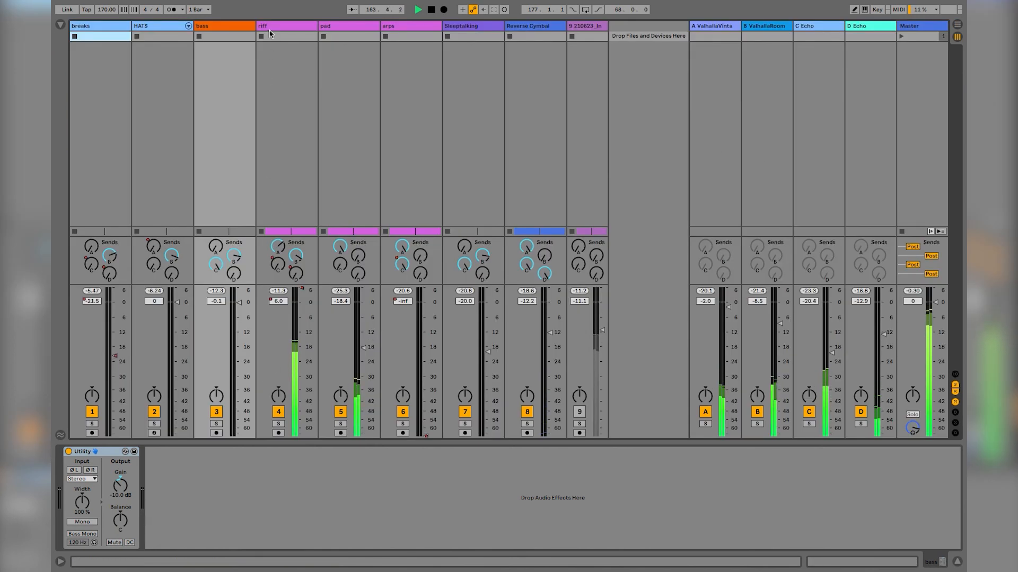
{"action": "left_click", "coordinate": [270, 33]}
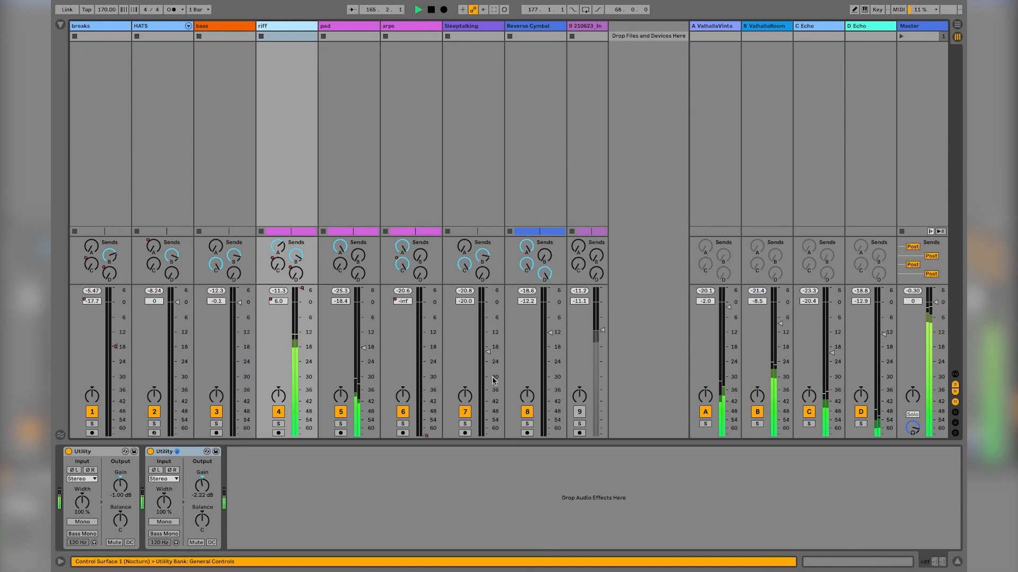
{"action": "left_click", "coordinate": [107, 78]}
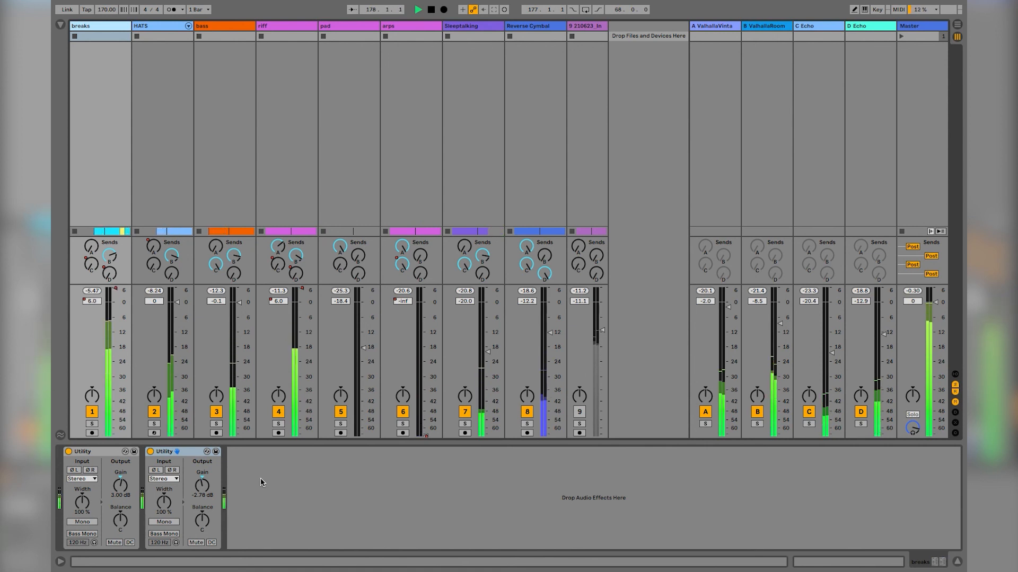
{"action": "key", "text": "XF86AudioLowerVolume"}
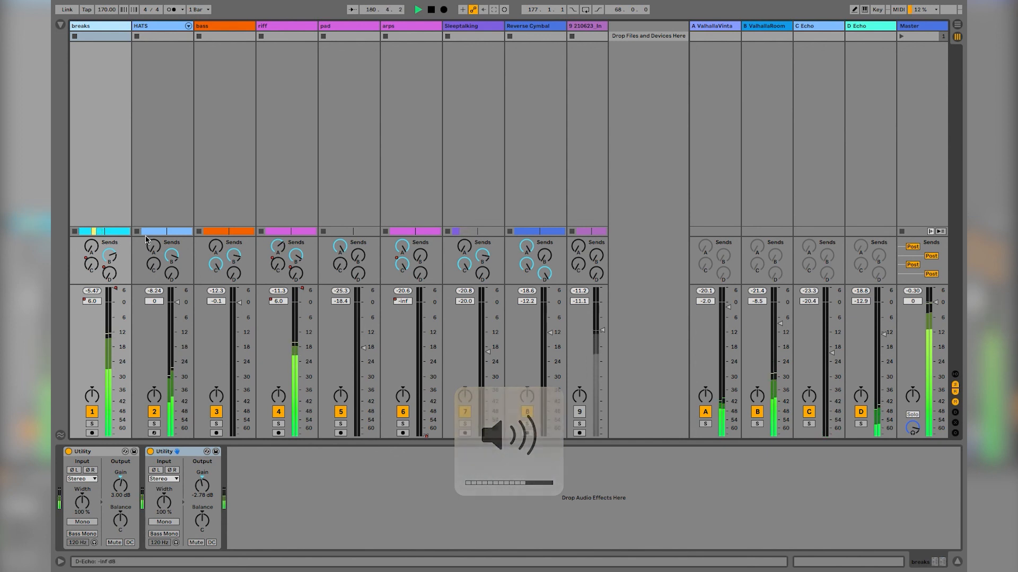
{"action": "key", "text": "XF86AudioRaiseVolume"}
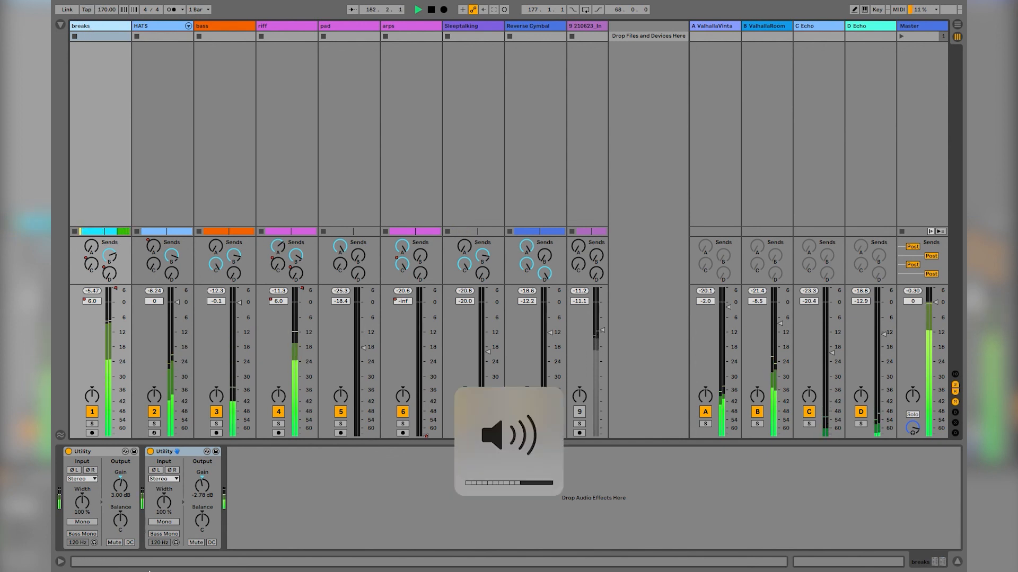
Step: Set the Master Limiter's gain to 11.0 dB and glance at the arrangement during playback
{"action": "left_click", "coordinate": [904, 27]}
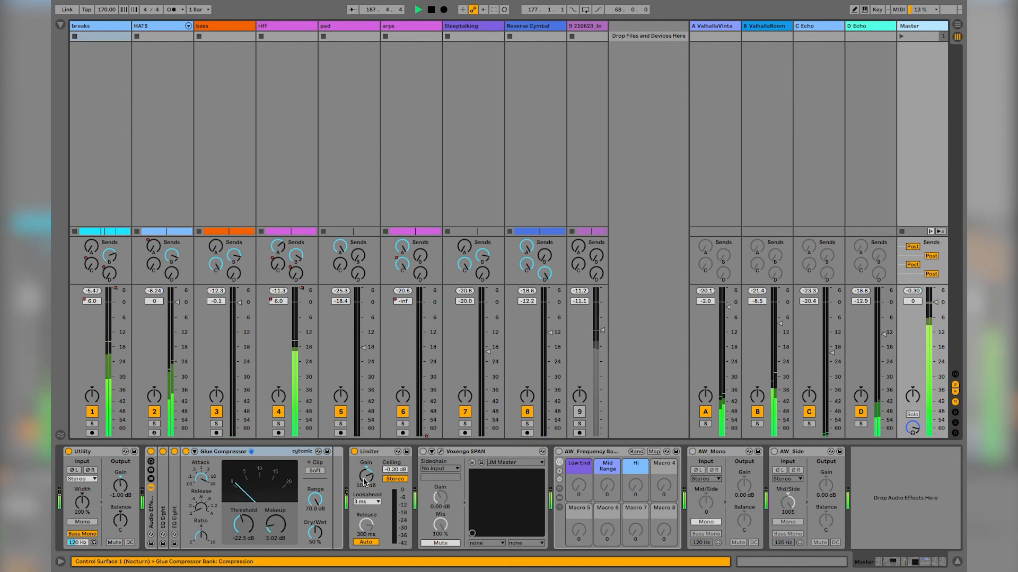
{"action": "left_click_drag", "start_coordinate": [366, 475], "coordinate": [366, 473]}
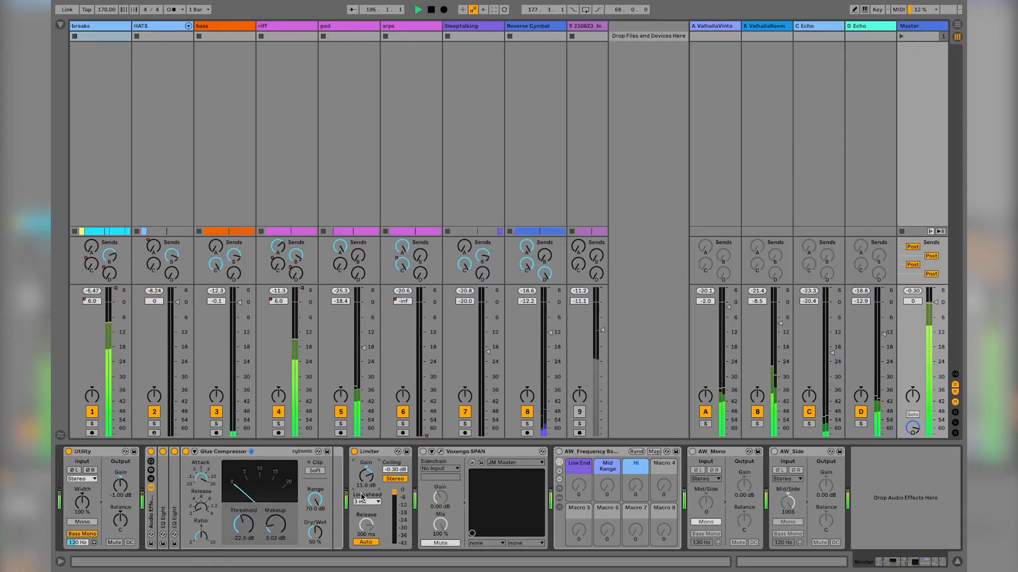
{"action": "key", "text": "Tab"}
{"action": "key", "text": "Tab"}
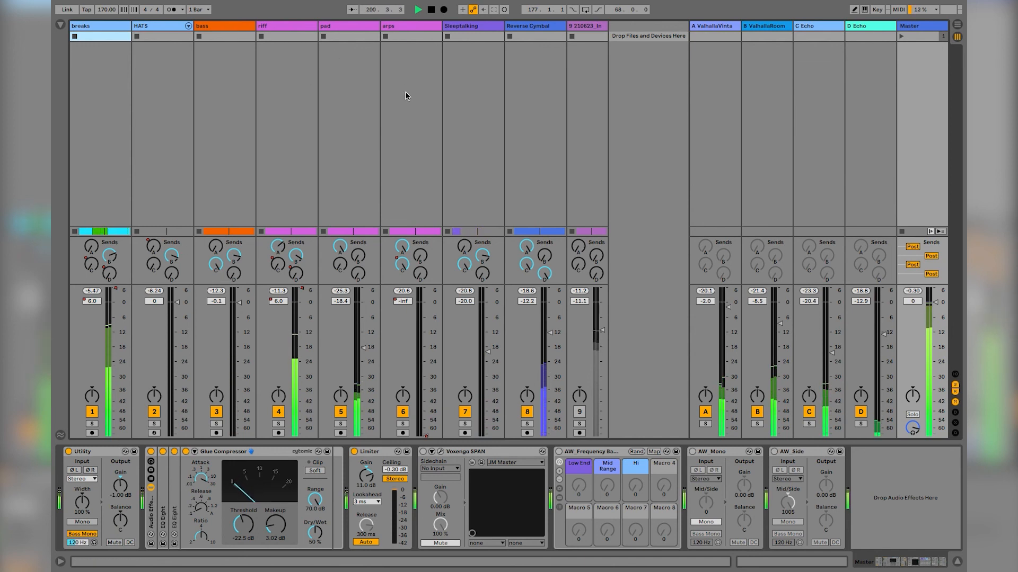
Step: Set the bass track's volume to -0.4 dB, glance at the arrangement, and return to the Master's devices
{"action": "left_click", "coordinate": [206, 42]}
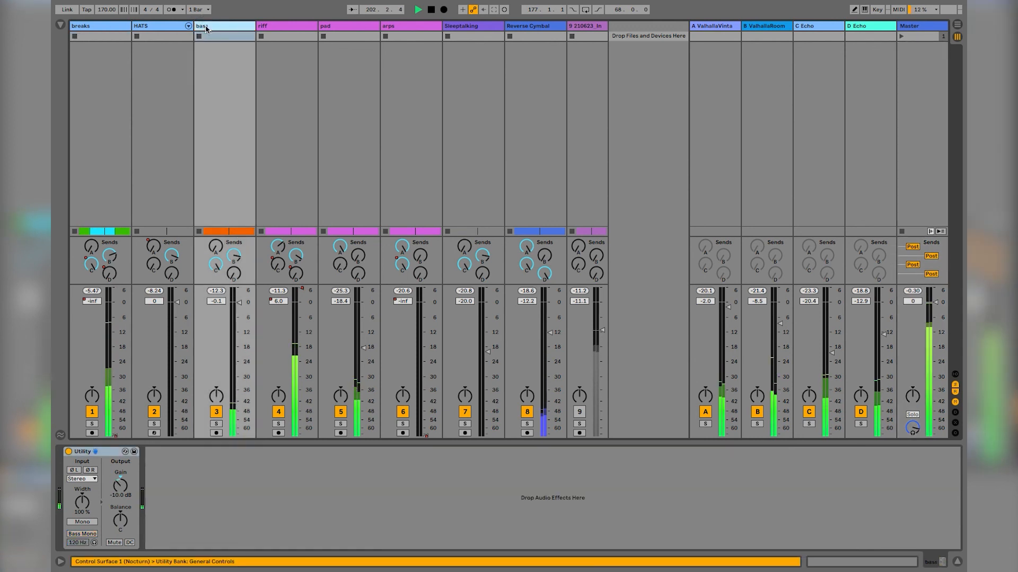
{"action": "left_click", "coordinate": [121, 489]}
{"action": "left_click", "coordinate": [239, 302]}
{"action": "left_click_drag", "start_coordinate": [239, 303], "coordinate": [239, 304]}
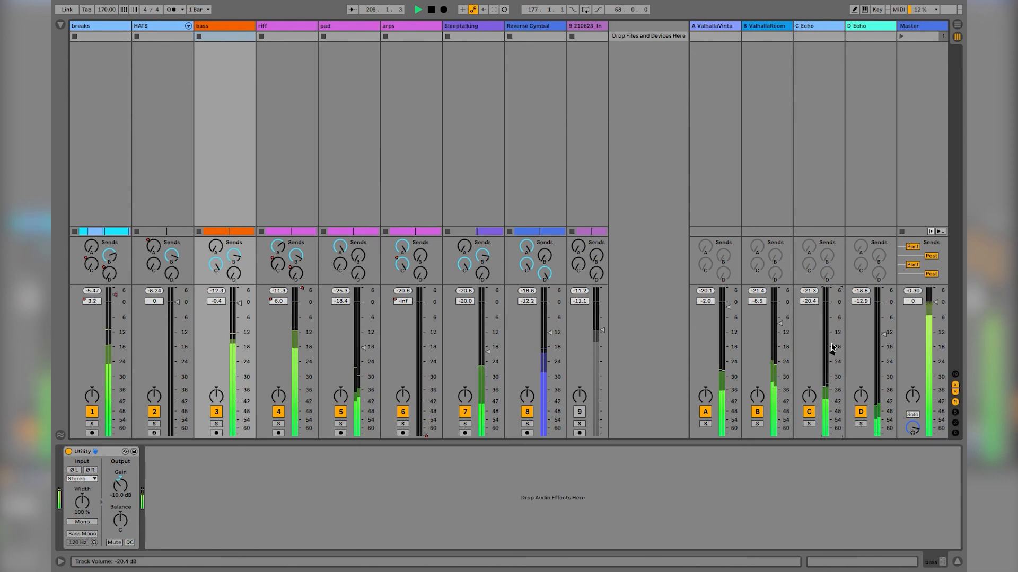
{"action": "key", "text": "Tab"}
{"action": "key", "text": "Tab"}
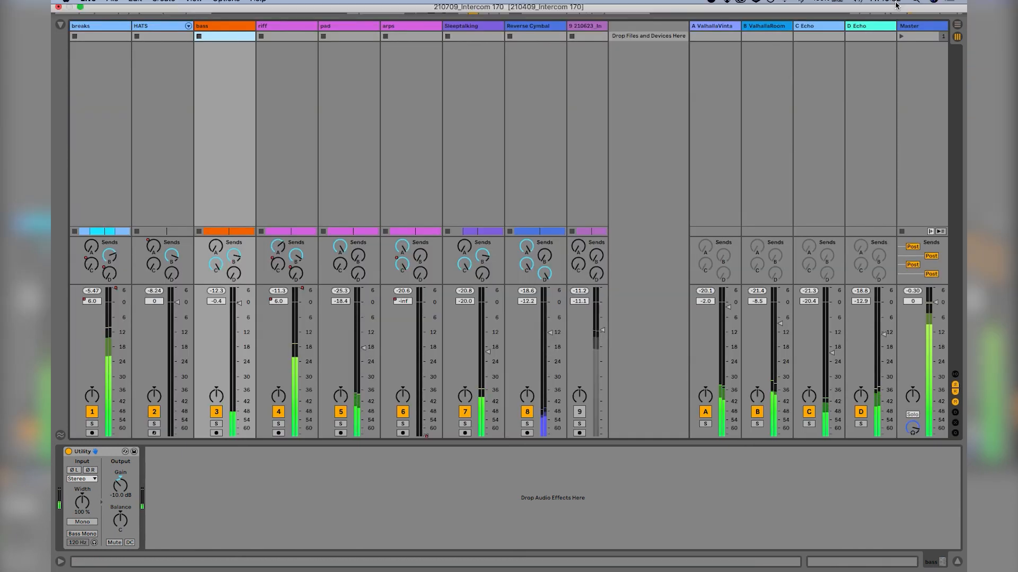
{"action": "left_click", "coordinate": [920, 40]}
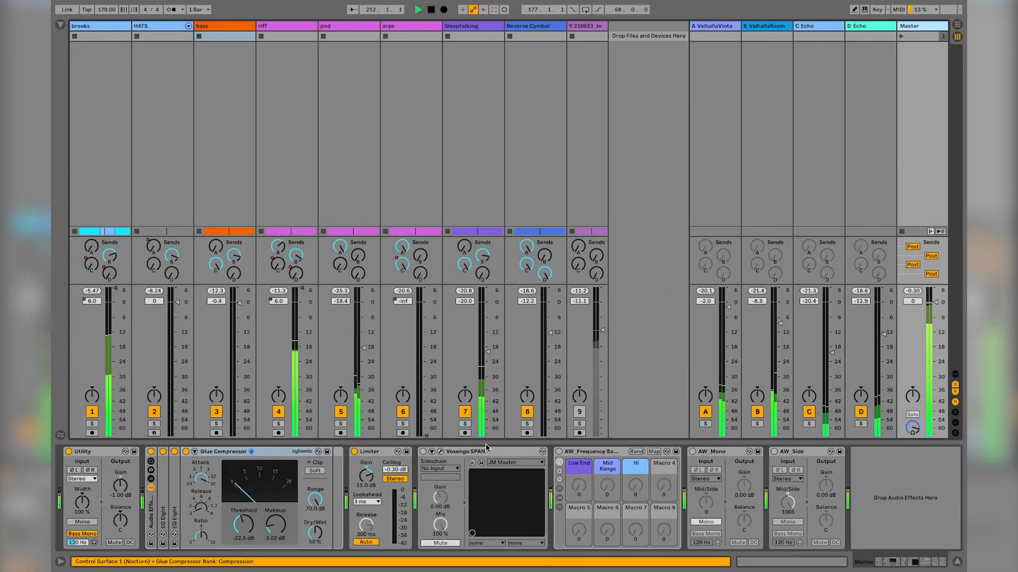
Step: Check the full length of the arrangement, and unfold the HATS track's drum chains in the mixer
{"action": "key", "text": "Tab"}
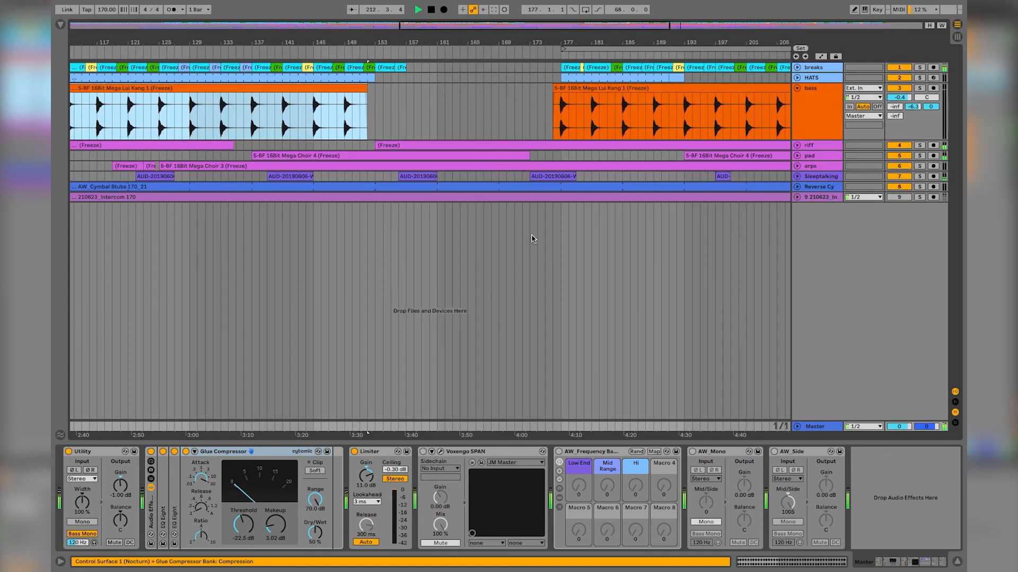
{"action": "double_click", "coordinate": [560, 38]}
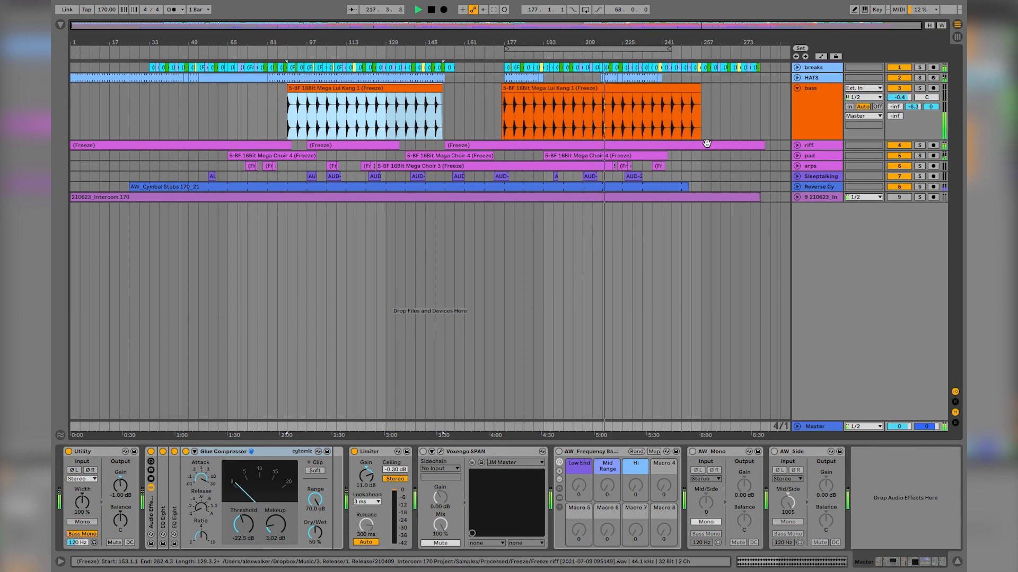
{"action": "key", "text": "Tab"}
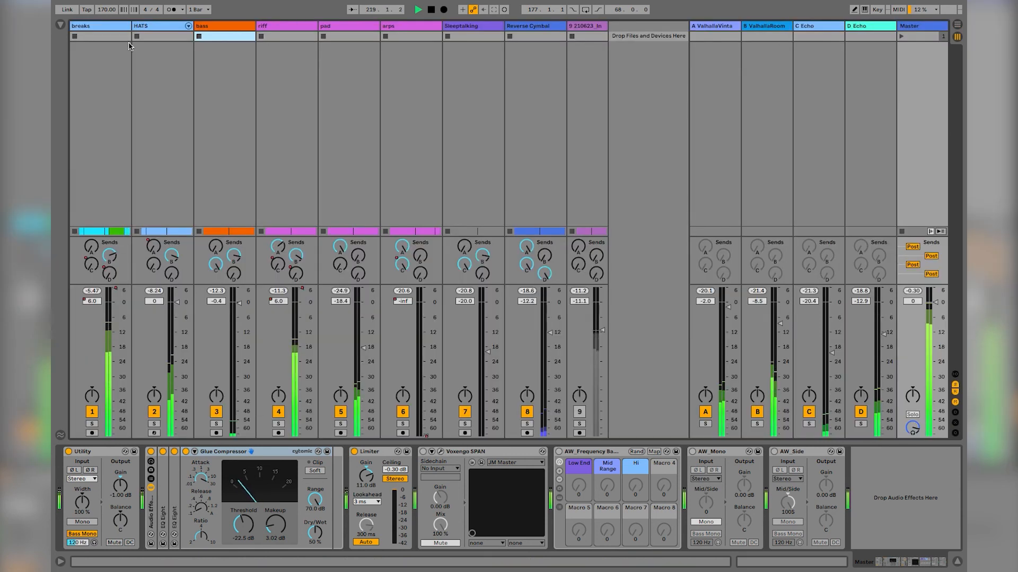
{"action": "left_click", "coordinate": [152, 26]}
{"action": "left_click", "coordinate": [188, 26]}
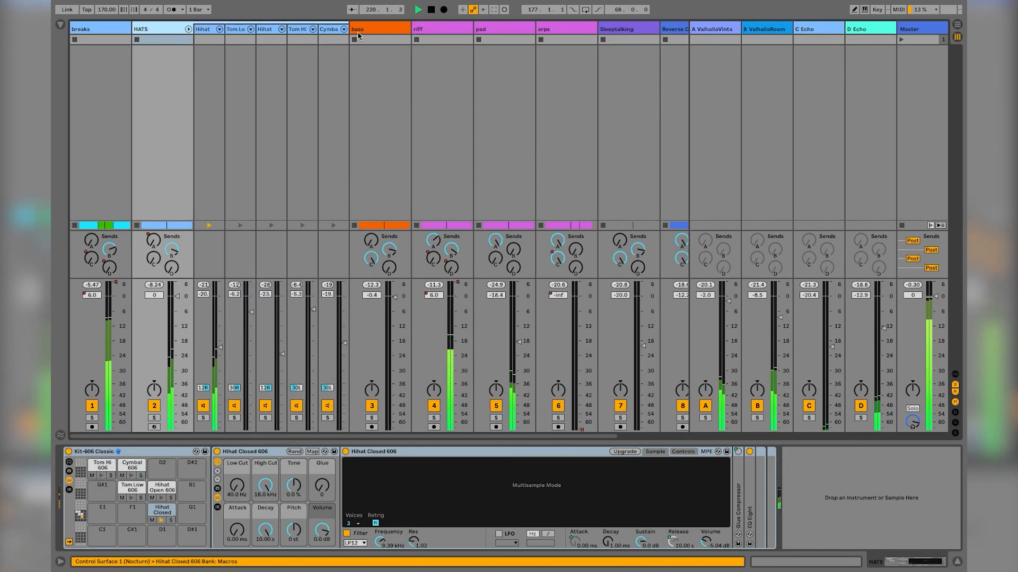
Step: Copy the pad track's AW_Sidechain Compressor to the end of the HATS track's device chain and set its threshold to -31.0 dB
{"action": "left_click", "coordinate": [424, 30]}
{"action": "left_click", "coordinate": [484, 40]}
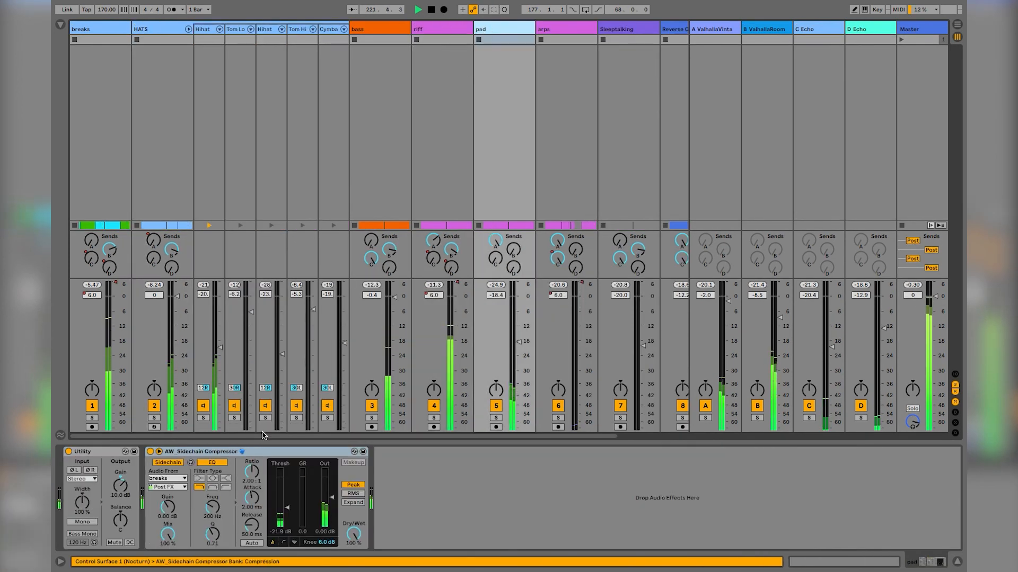
{"action": "left_click", "coordinate": [236, 132]}
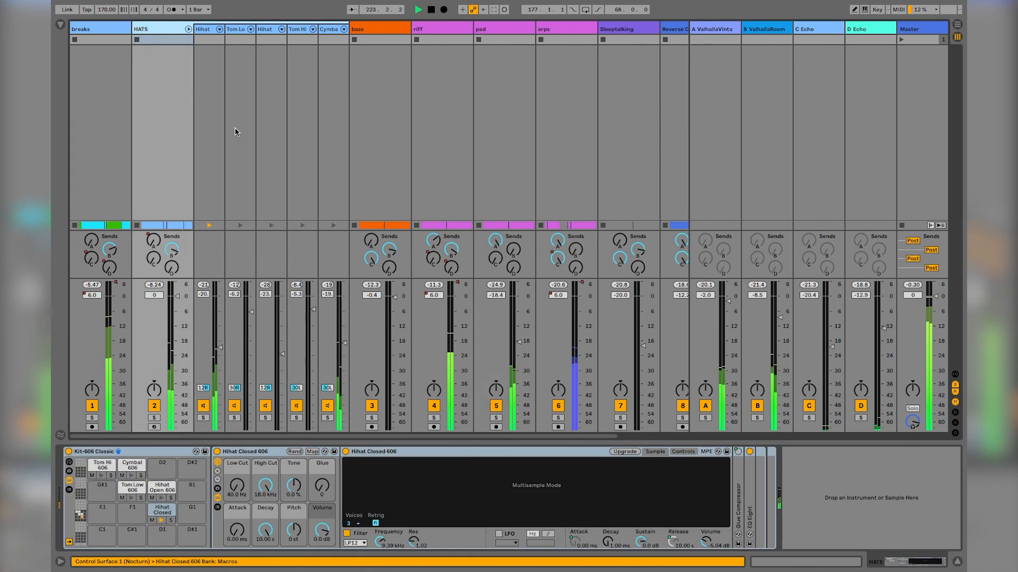
{"action": "key", "text": "ctrl+v"}
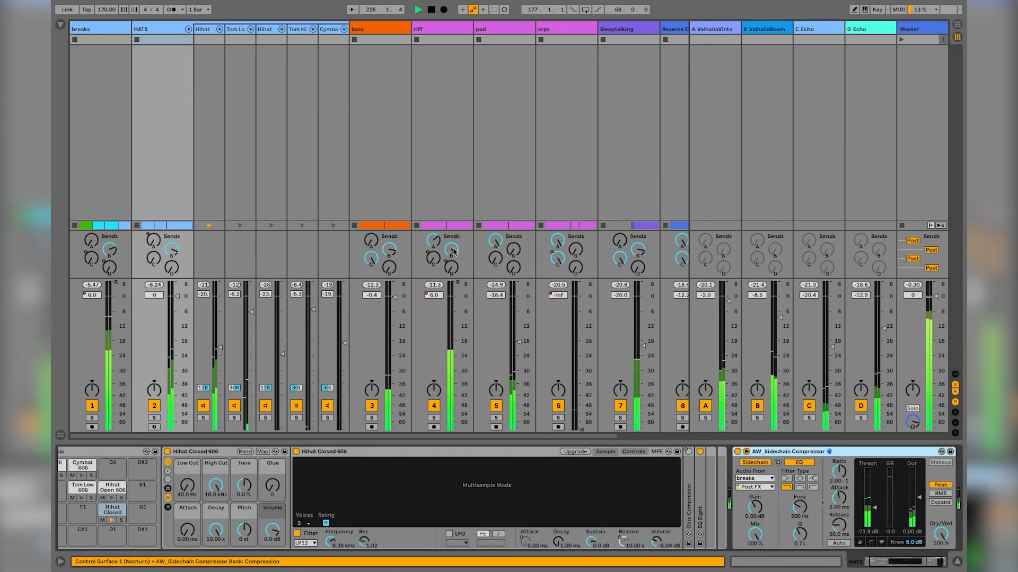
{"action": "left_click_drag", "start_coordinate": [874, 508], "coordinate": [874, 514]}
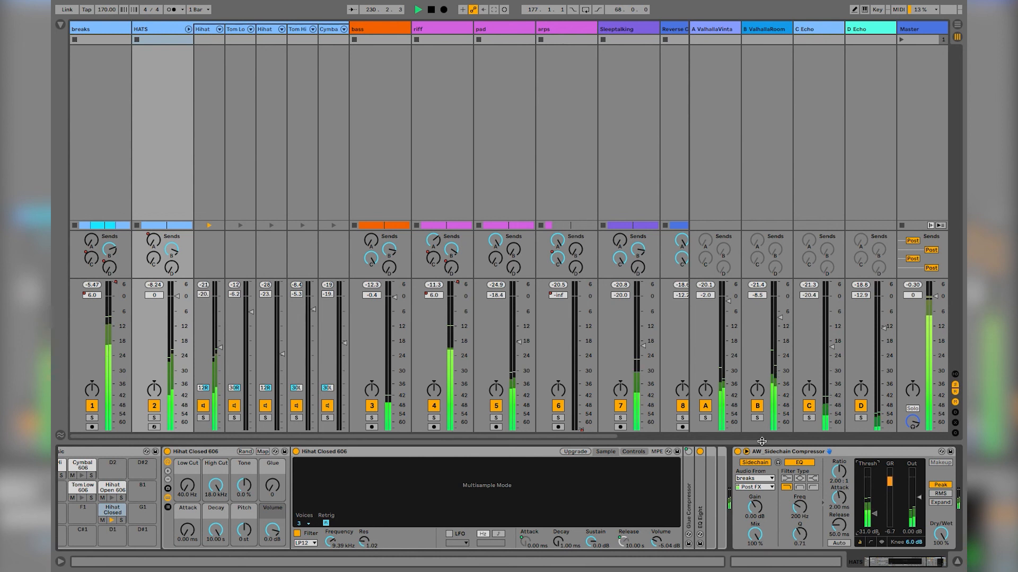